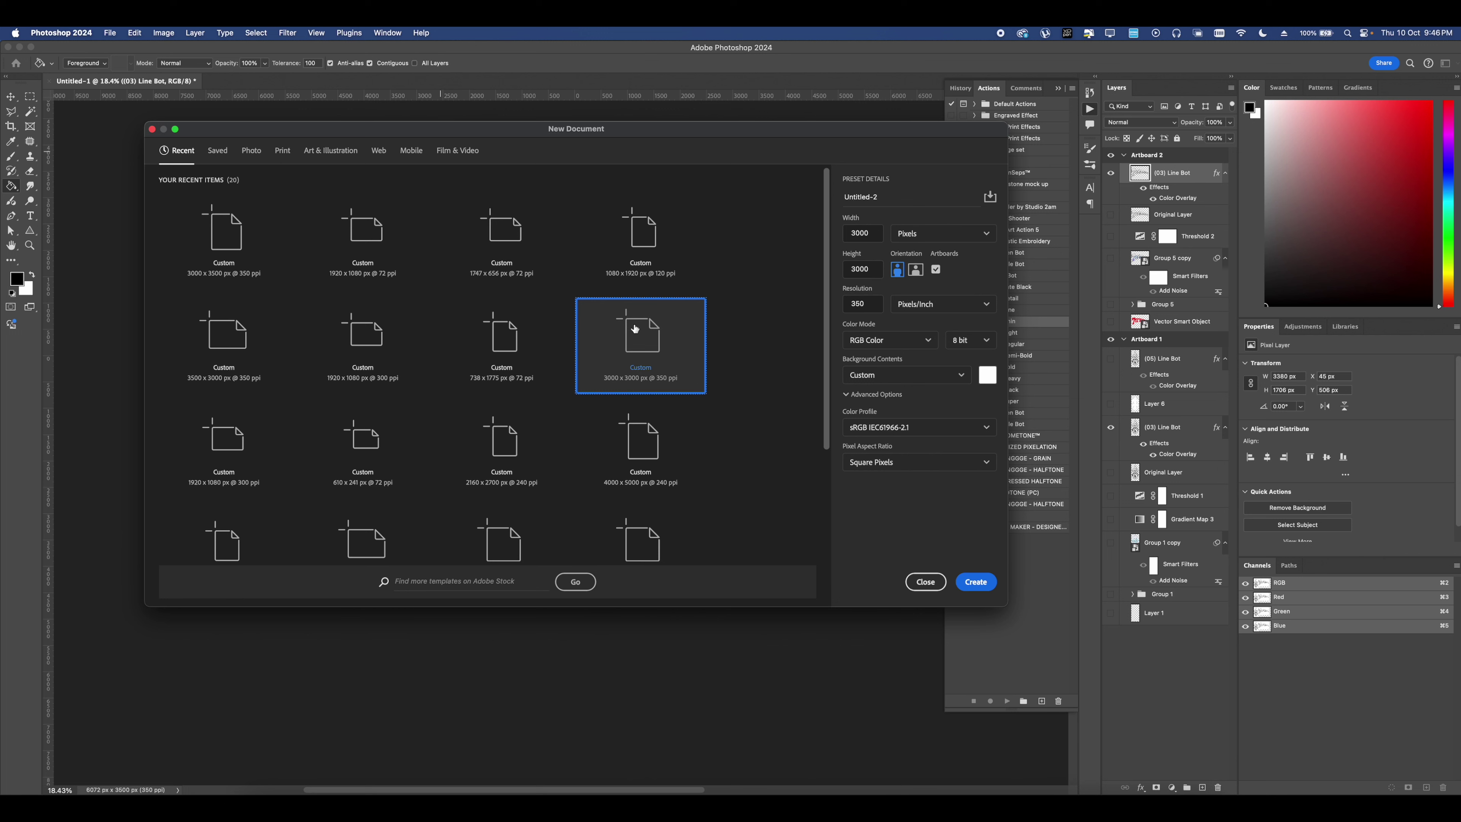
- Create a new document 3000 px wide and 2500 px high at 350 ppi
left_click(857, 270)
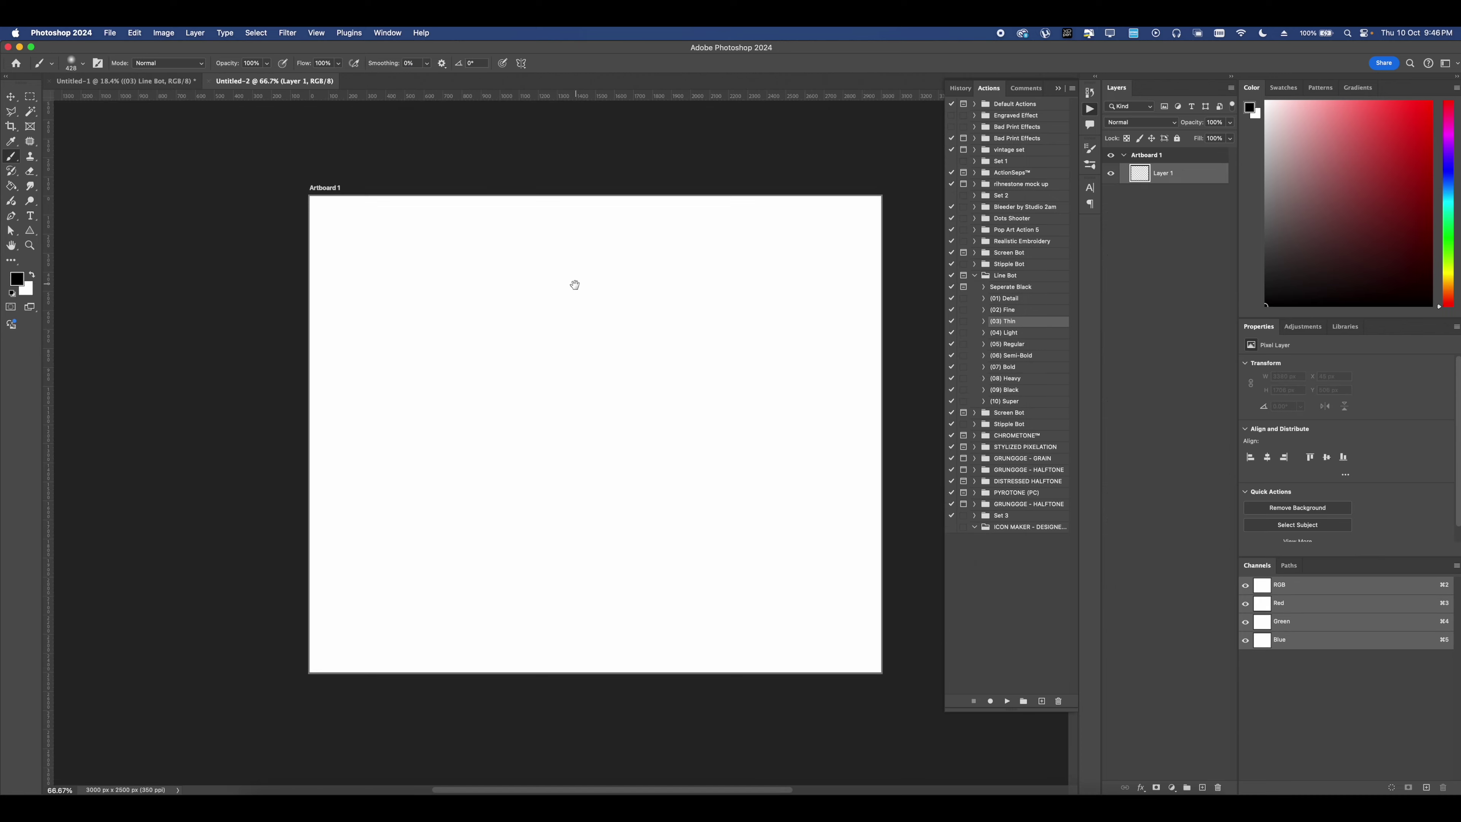
- Pick a textured brush for lettering, starting with Sampled Brush 37 1, and undo the test stroke on the canvas
left_click_drag(575, 283, 564, 243)
right_click(564, 242)
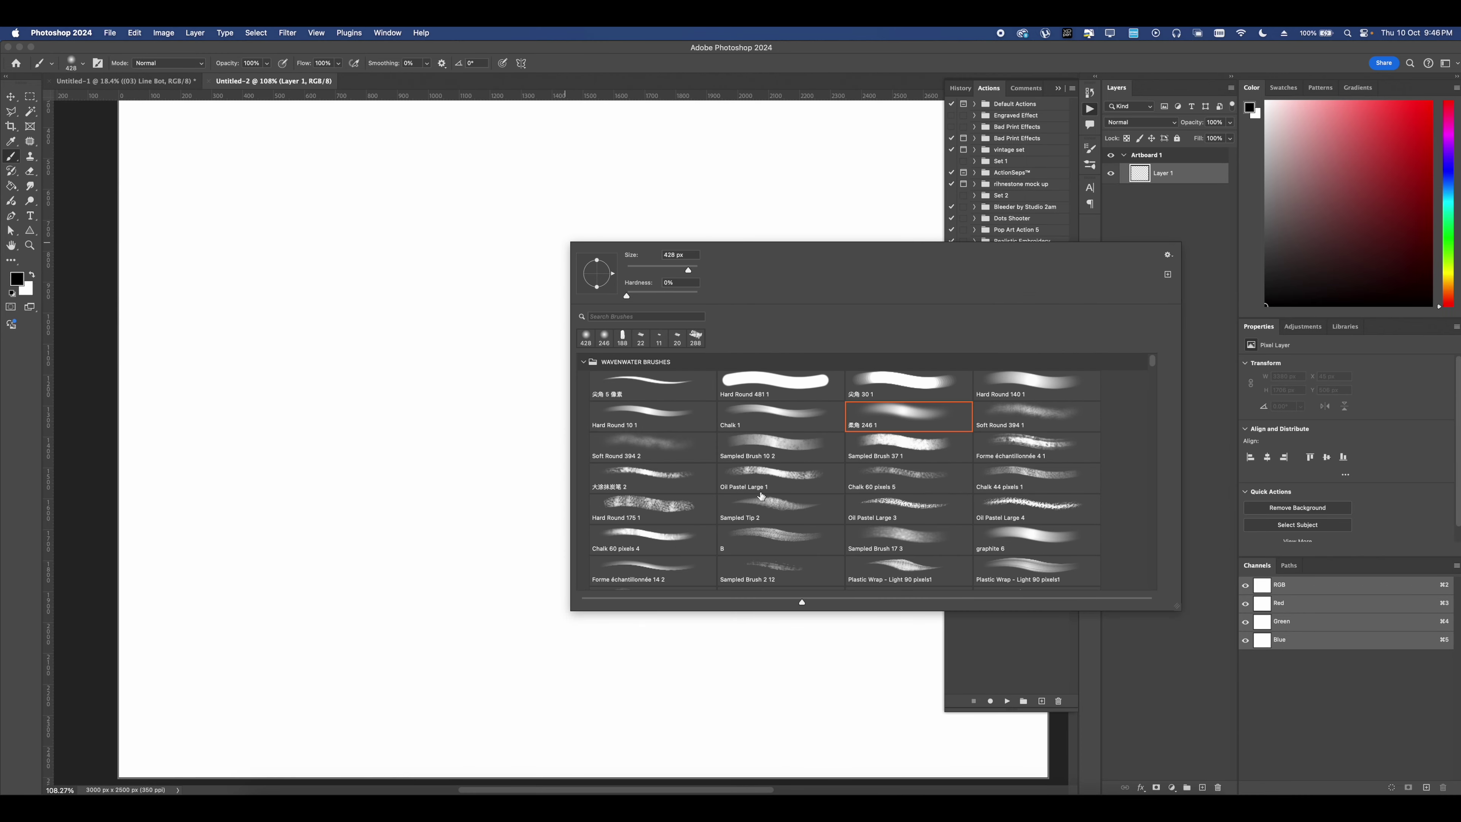
left_click(894, 457)
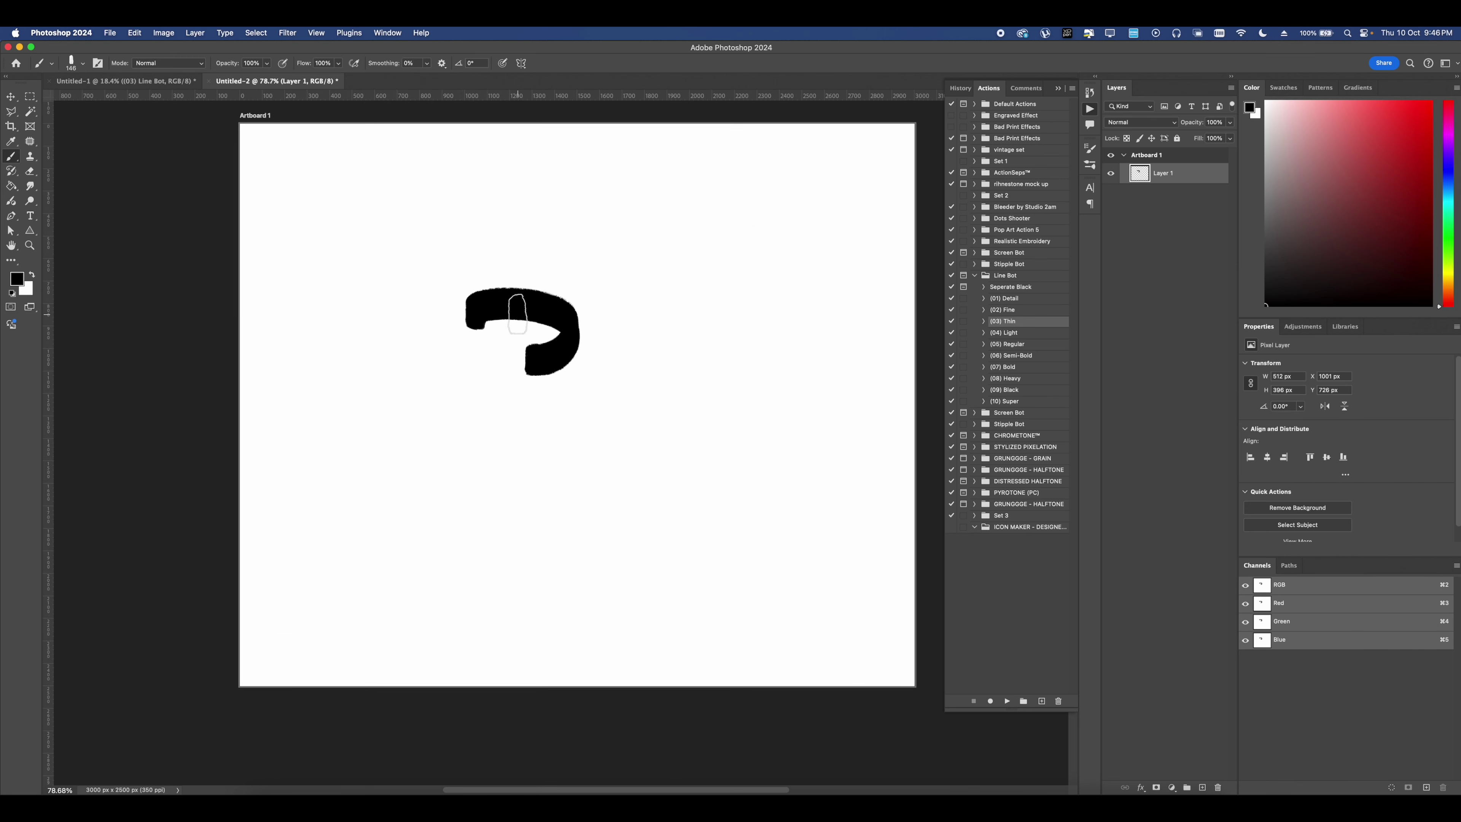
key("super+equal")
key("super+z")
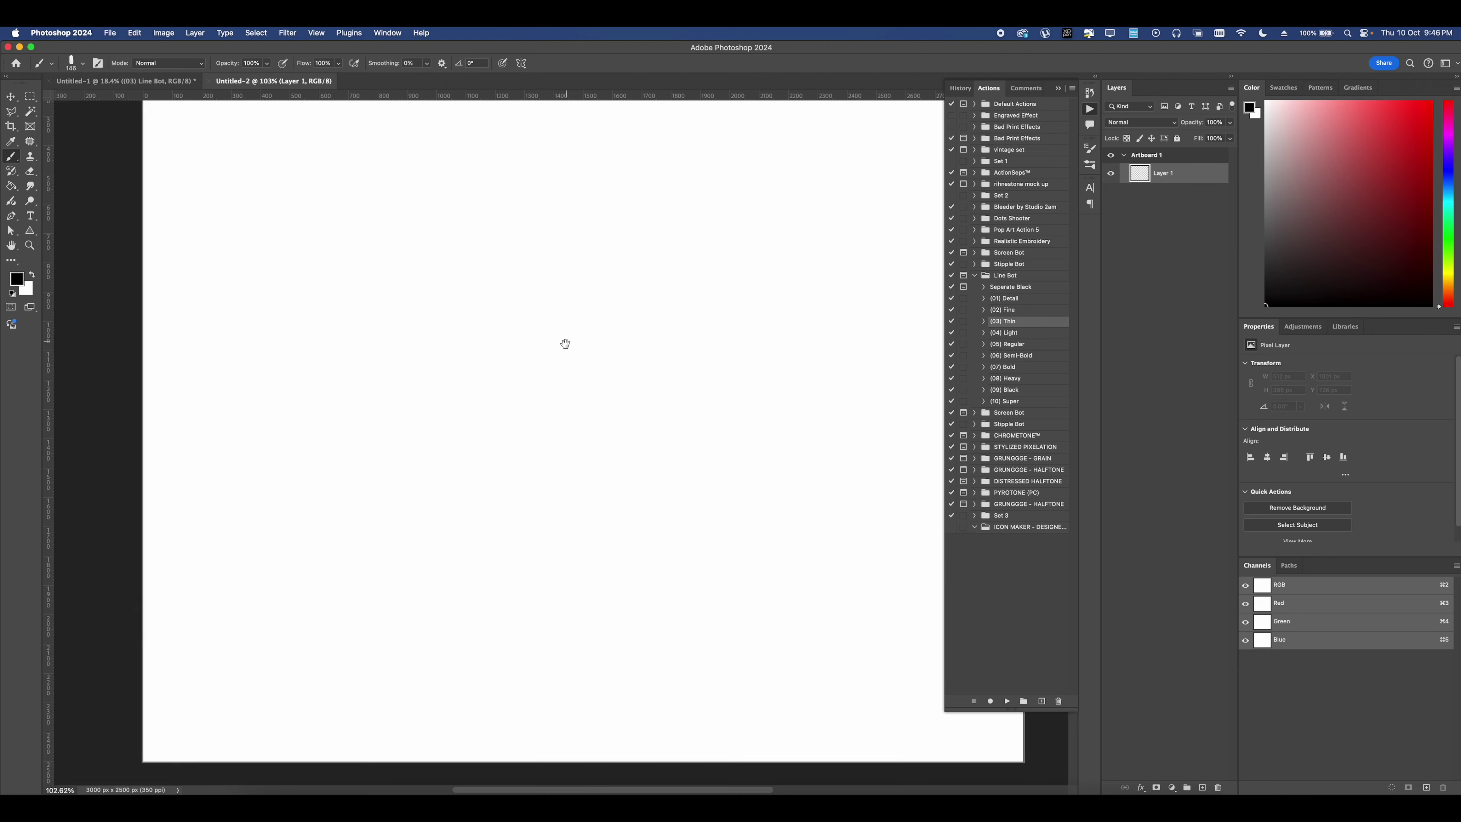
right_click(622, 432)
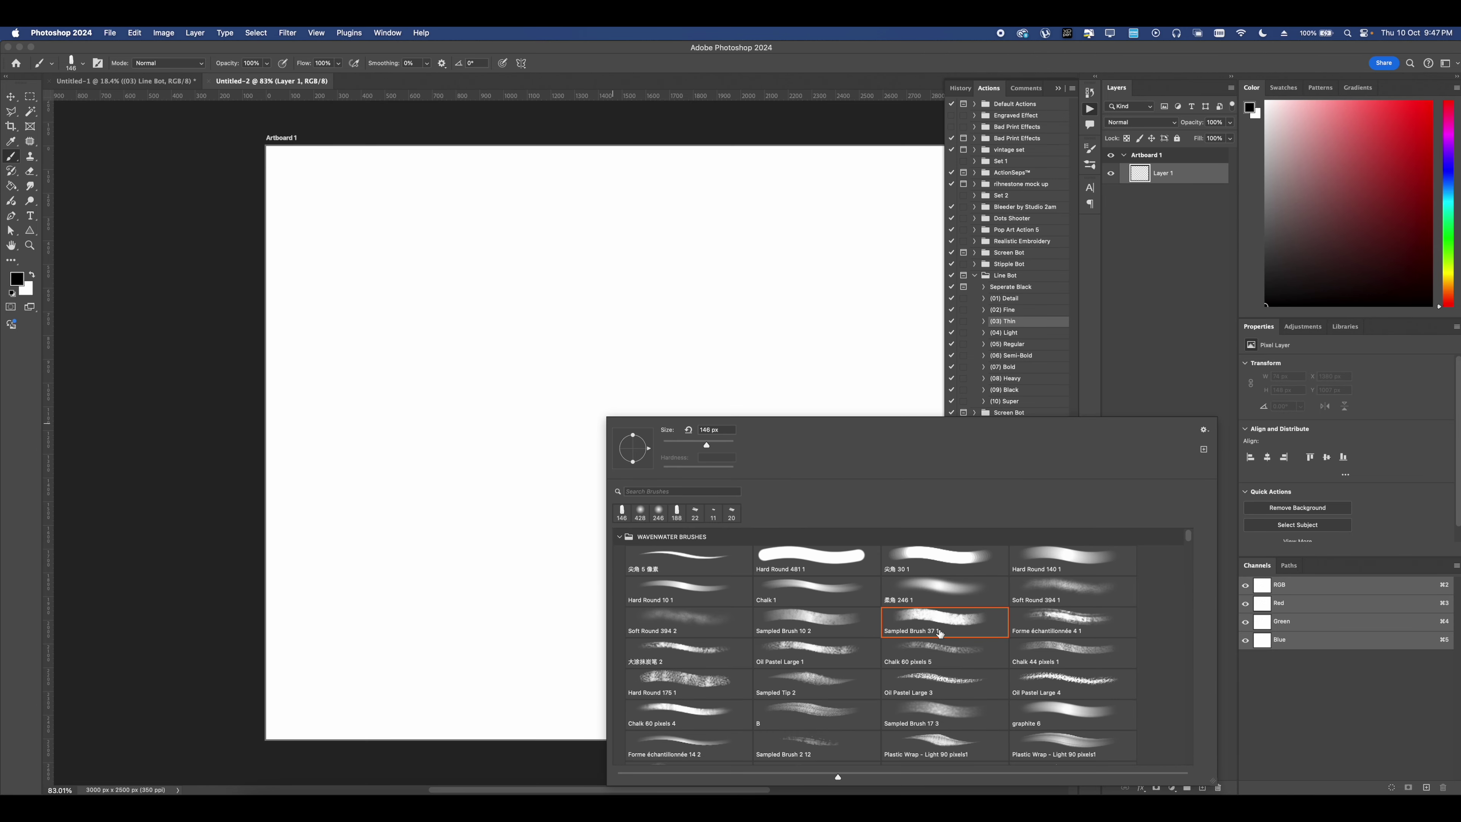
double_click(943, 685)
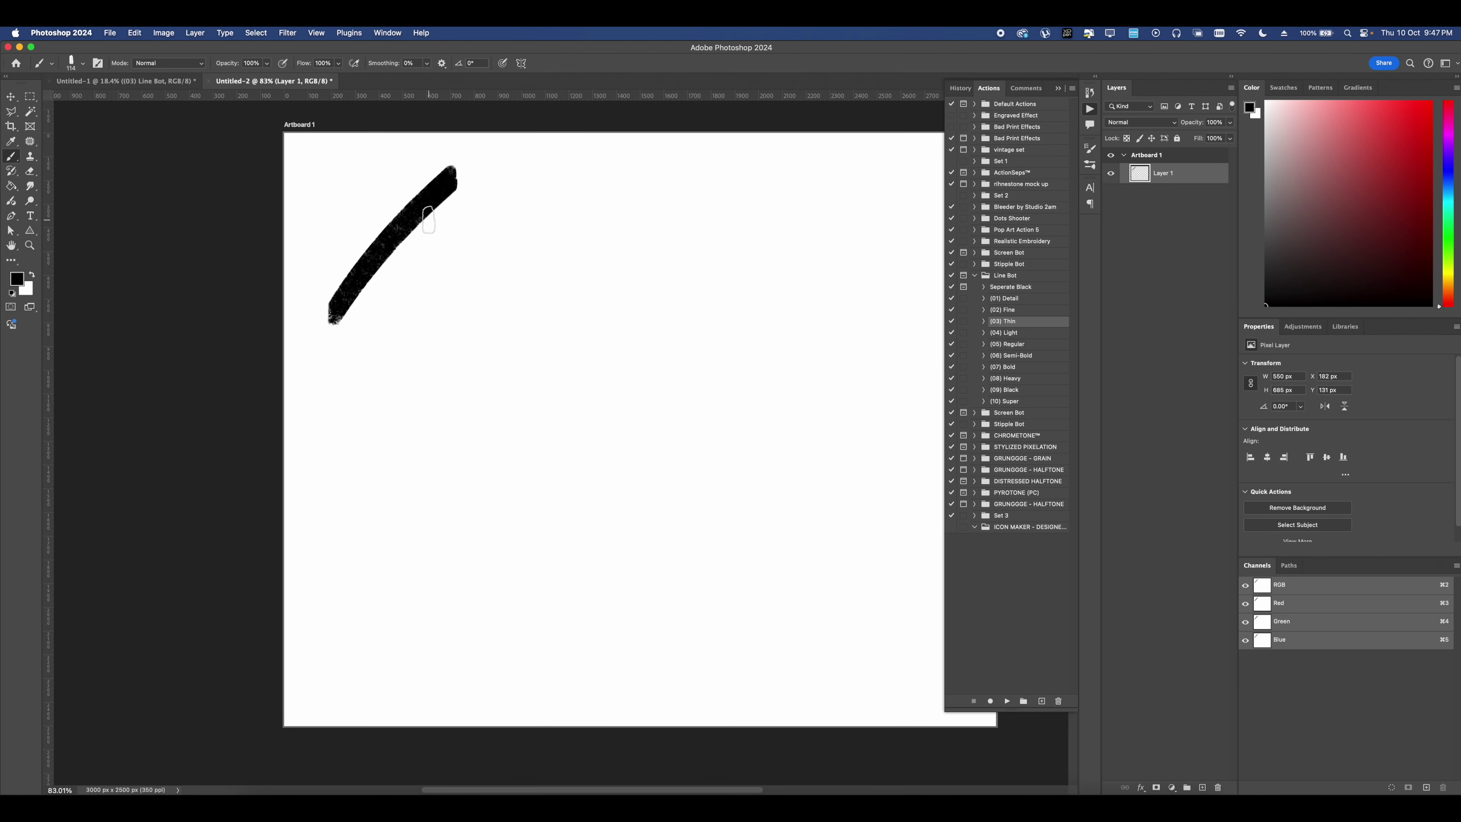
- Hand-paint angular graffiti BALLHOG lettering across the upper part of the artboard with the 114 px textured brush
mouse_move(444, 191)
left_mouse_down()
mouse_move(378, 325)
mouse_move(345, 440)
left_mouse_up()
left_click_drag(363, 226, 394, 518)
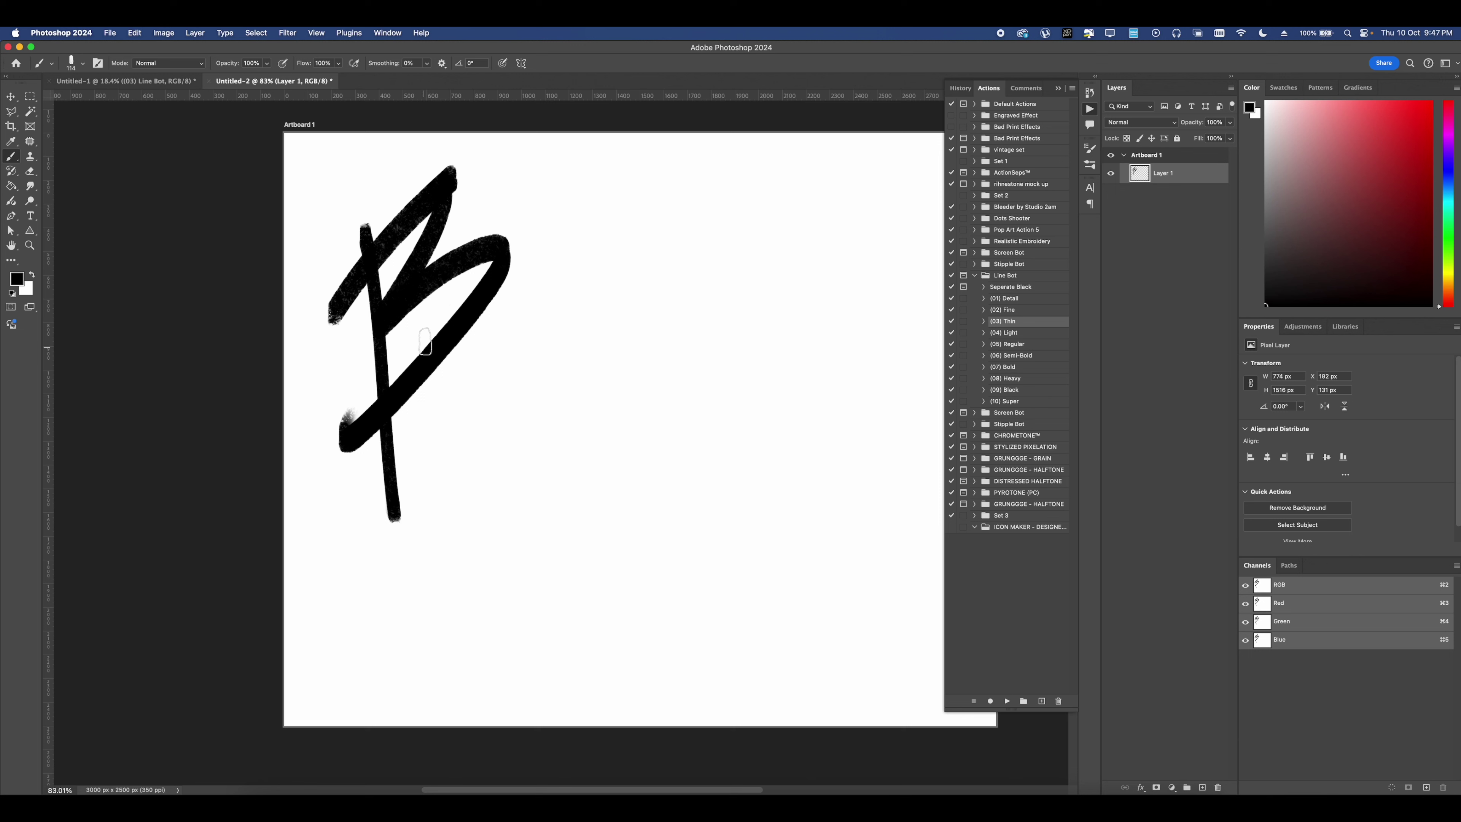
mouse_move(477, 310)
left_mouse_down()
mouse_move(475, 379)
mouse_move(535, 293)
mouse_move(497, 391)
mouse_move(547, 279)
left_mouse_up()
key("super+z")
left_click_drag(554, 200, 601, 286)
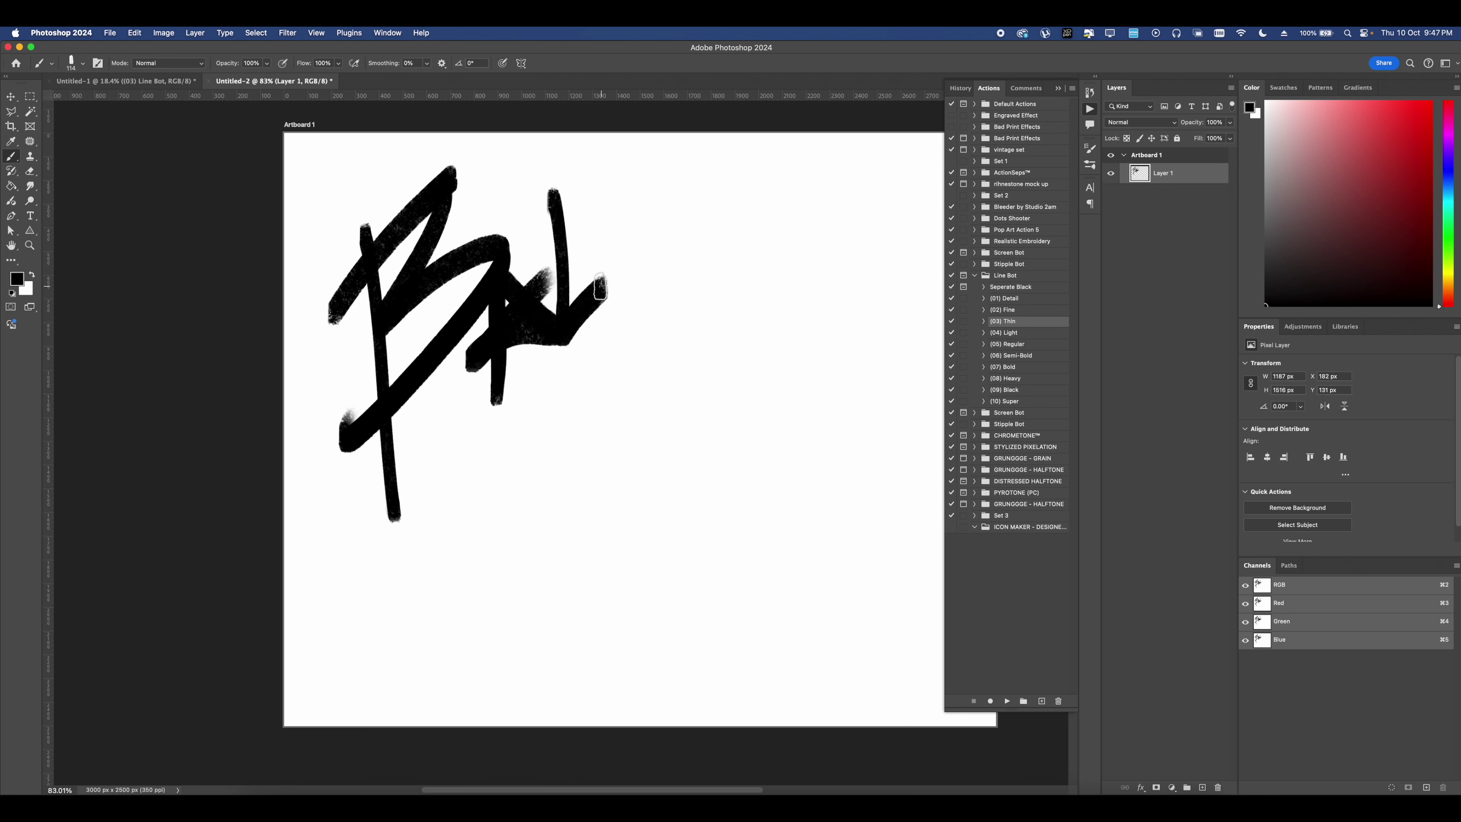
left_click_drag(601, 225, 668, 250)
left_click_drag(598, 300, 593, 446)
left_click_drag(584, 397, 639, 319)
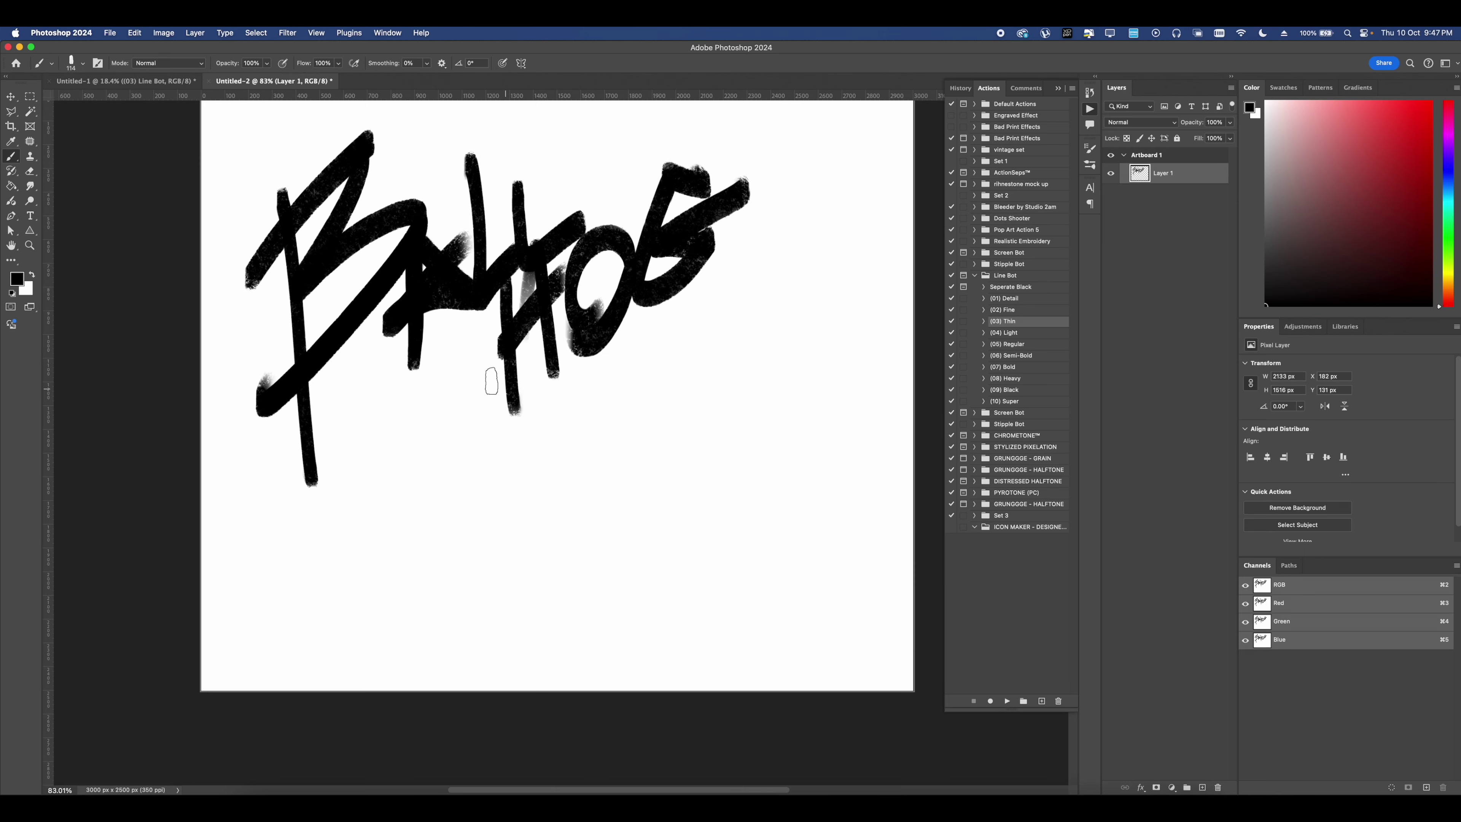
- Change to the charcoal-style brush preset directly below Soft Round 394 2 and open its size settings
scroll(491, 381, "down", 1)
right_click(550, 384)
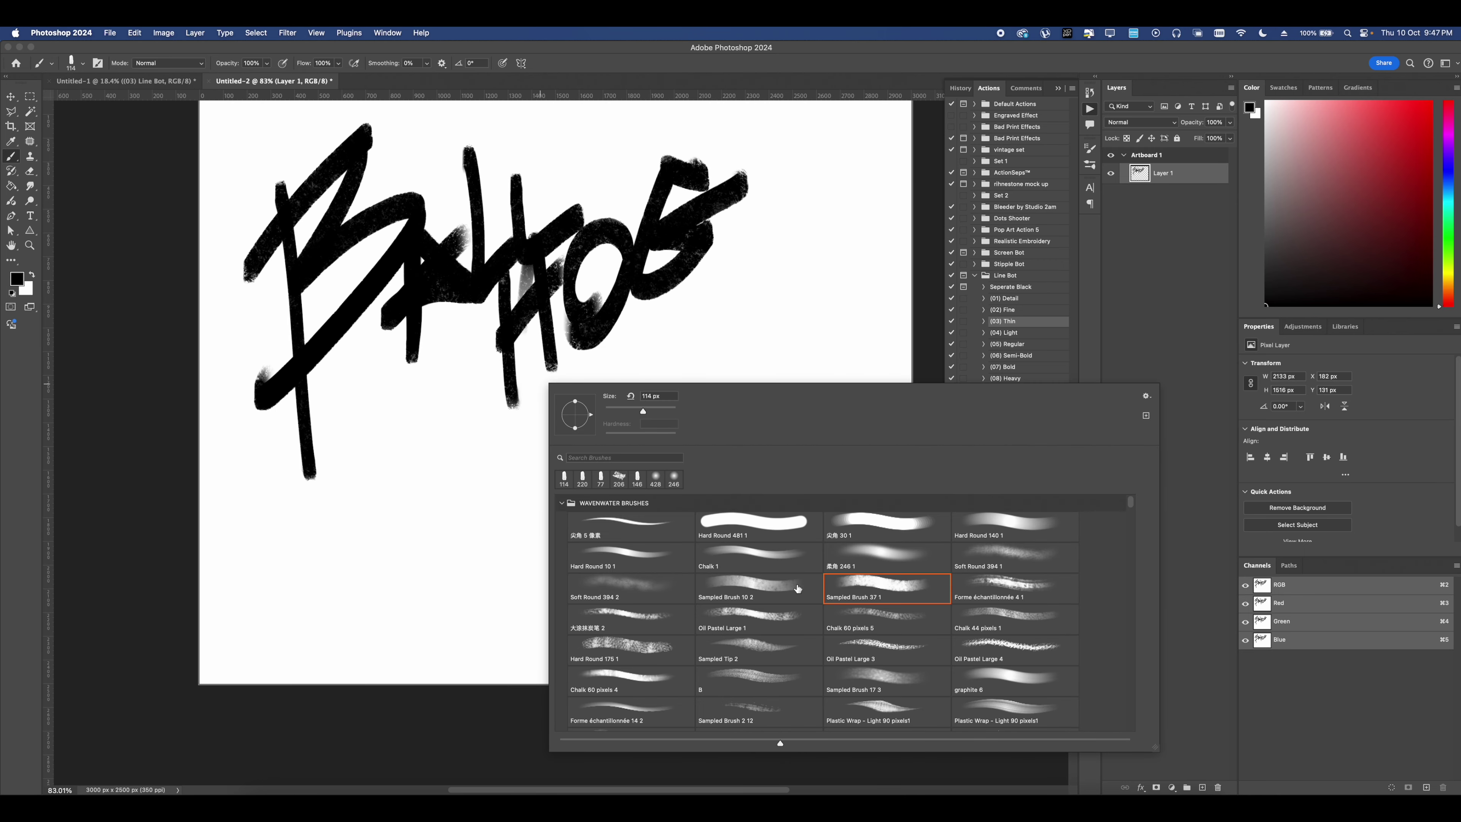
double_click(628, 617)
right_click(590, 425)
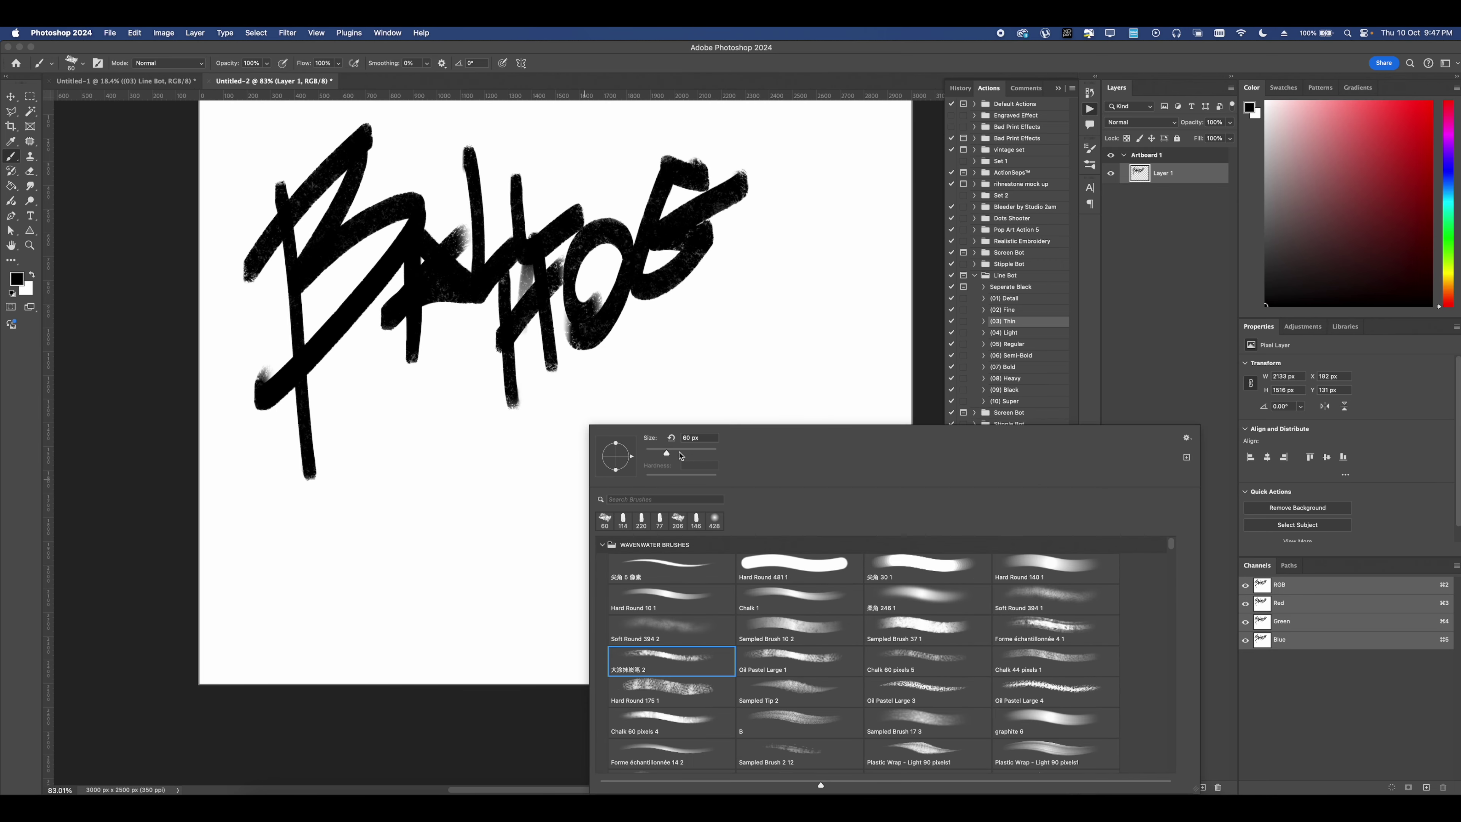
- Check the graffiti clothing reference on the BALLHOG board in Safari, and paint a horned hog face beside the lettering in Photoshop
key("super+Tab")
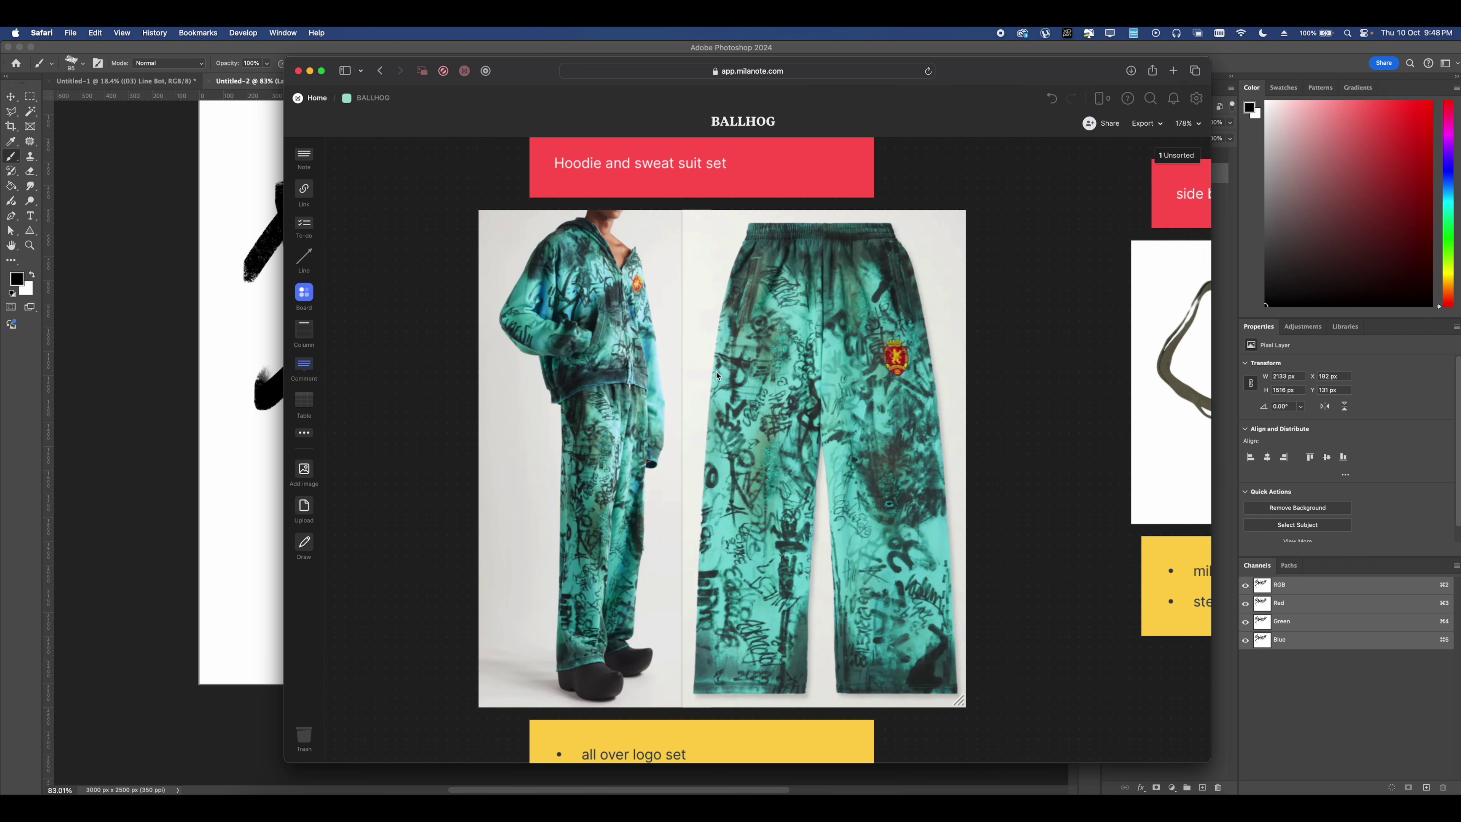
key("super+Tab")
mouse_move(705, 296)
left_mouse_down()
mouse_move(748, 327)
mouse_move(688, 338)
left_mouse_up()
left_click_drag(812, 265, 762, 318)
mouse_move(712, 380)
left_mouse_down()
mouse_move(813, 360)
mouse_move(812, 394)
left_mouse_up()
left_click_drag(680, 358, 704, 403)
scroll(696, 335, "up", 3)
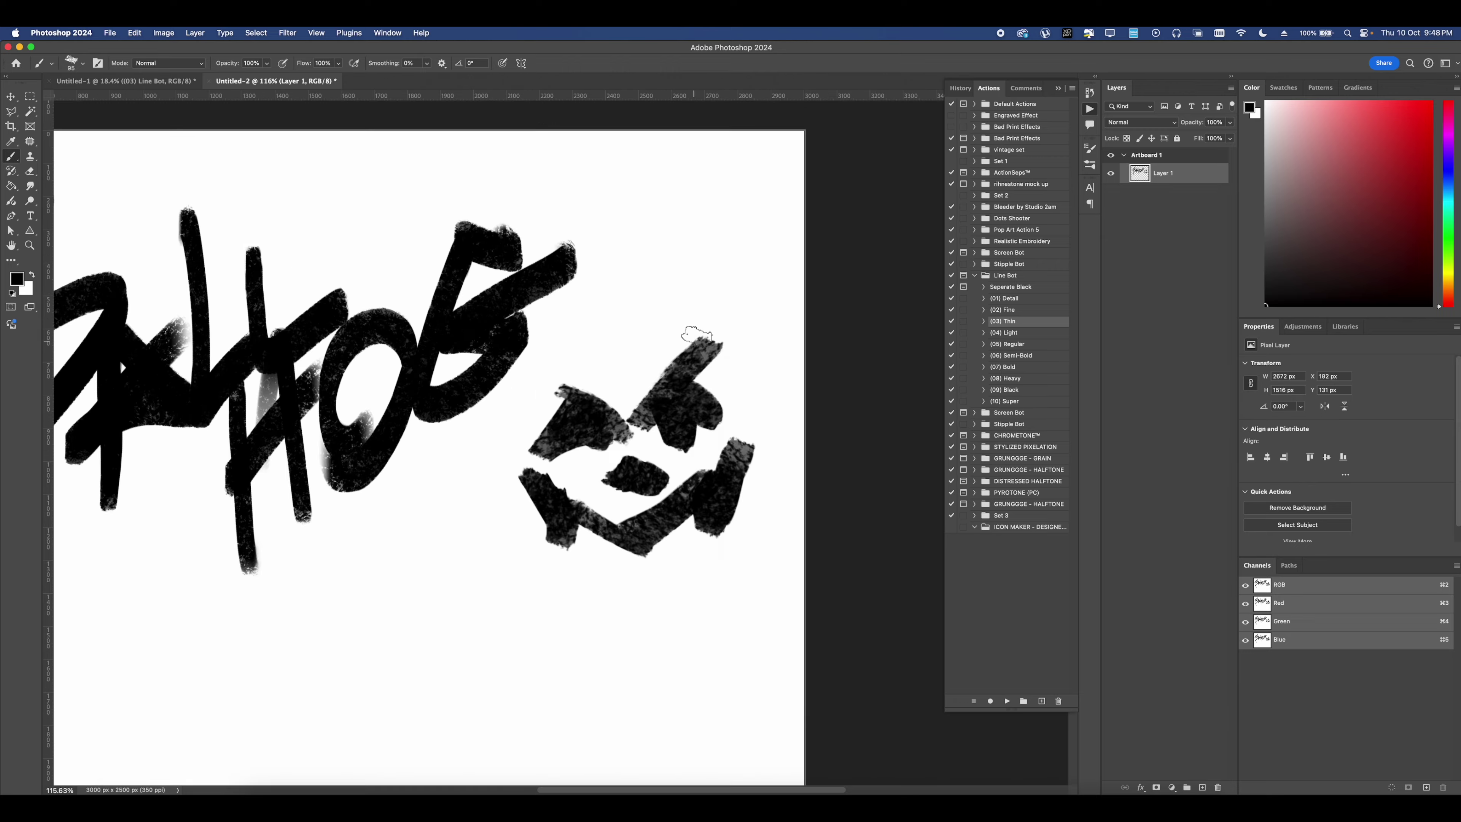
left_click_drag(633, 250, 591, 352)
left_click_drag(726, 212, 739, 311)
- Write "Ballhog" in slanted brush script below the large angular lettering
scroll(473, 353, "down", 3)
left_click_drag(478, 474, 499, 550)
left_click_drag(556, 494, 591, 486)
mouse_move(596, 419)
left_mouse_down()
mouse_move(624, 476)
mouse_move(684, 478)
left_mouse_up()
left_click_drag(705, 412, 785, 415)
key("super+z")
scroll(777, 418, "down", 1)
scroll(748, 403, "right", 2)
scroll(691, 345, "up", 5)
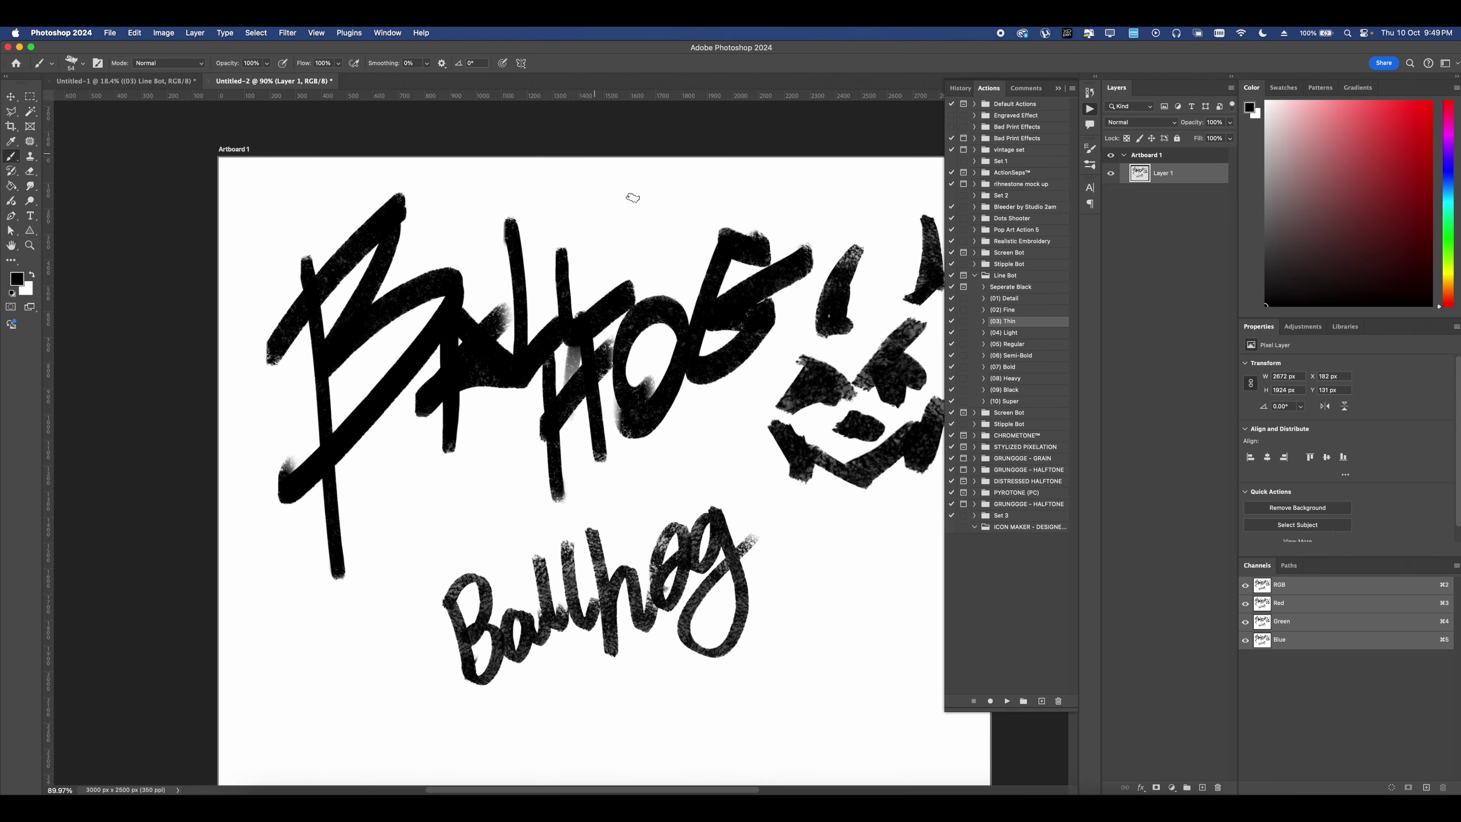
- Paint a slanted underline beneath the Ballhog script, redoing the stroke once to make it shorter
scroll(633, 198, "down", 5)
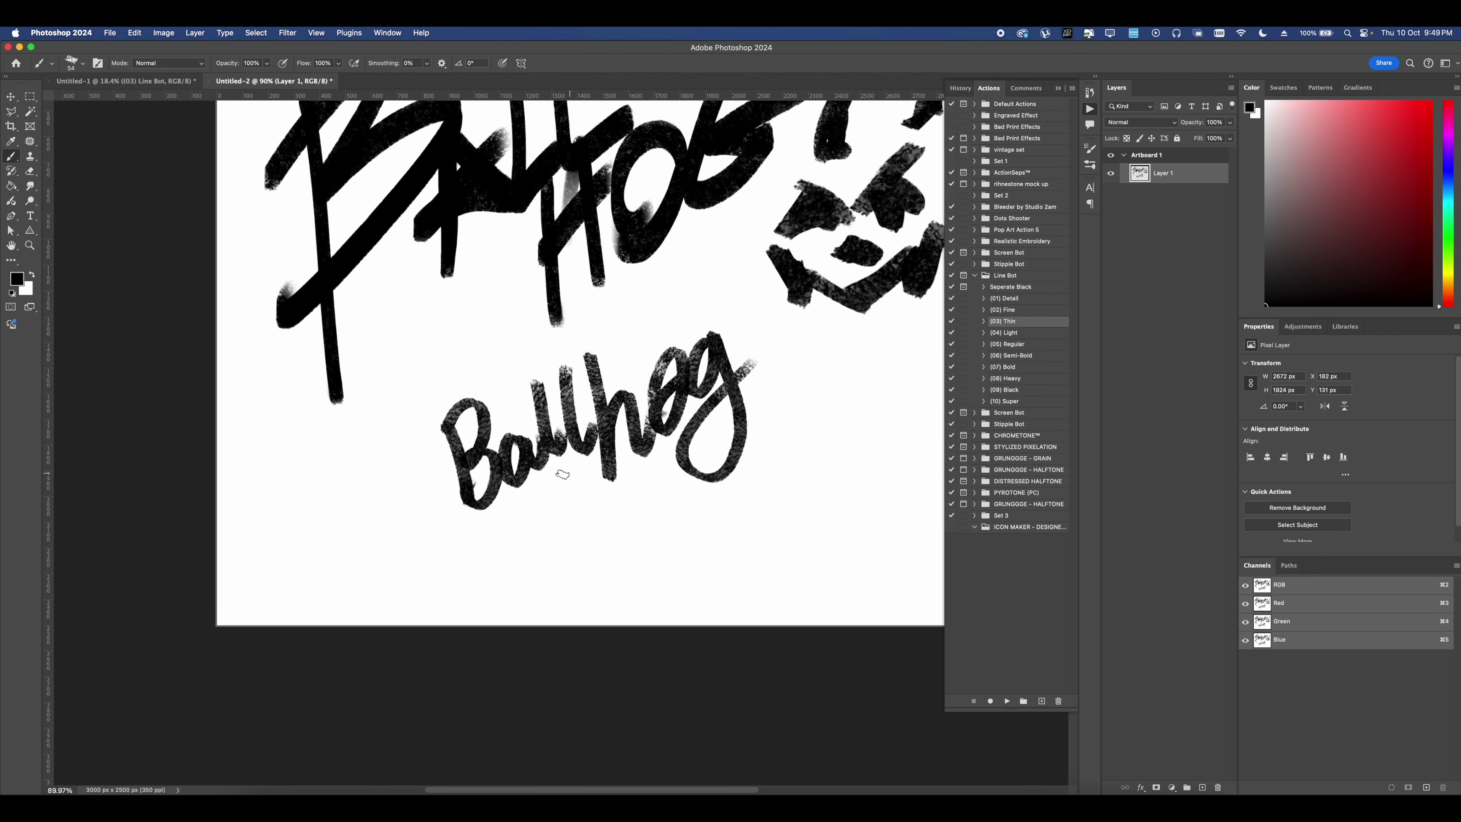
left_click_drag(503, 519, 745, 373)
key("super+z")
left_click_drag(498, 522, 633, 444)
- Lasso the large BALLHOG lettering, scale it down to about 74%, and deselect it
scroll(632, 445, "up", 5)
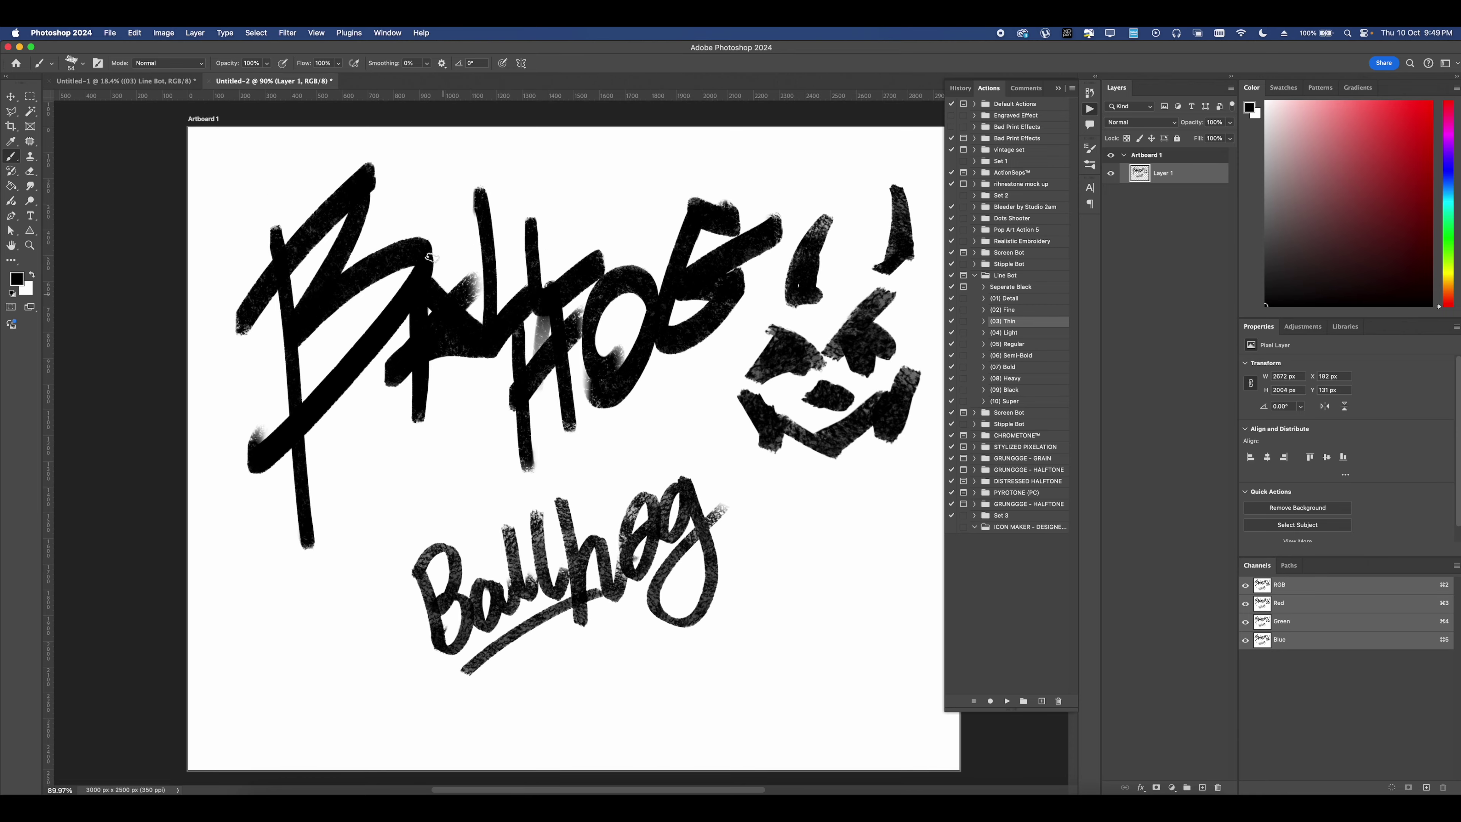
left_click(12, 112)
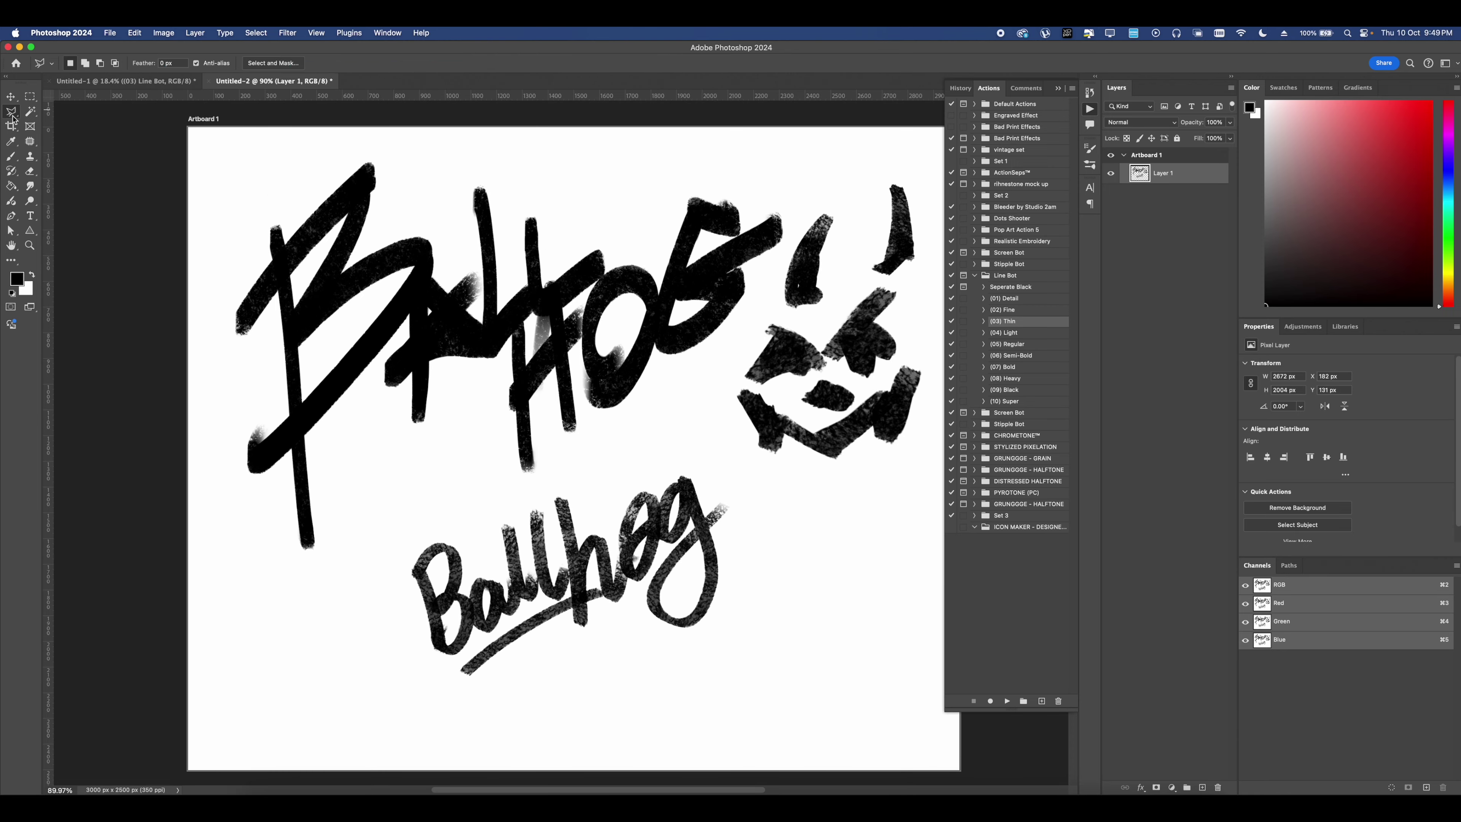
left_click(32, 121)
mouse_move(251, 353)
left_mouse_down()
mouse_move(226, 493)
mouse_move(504, 490)
mouse_move(651, 401)
mouse_move(761, 299)
left_mouse_up()
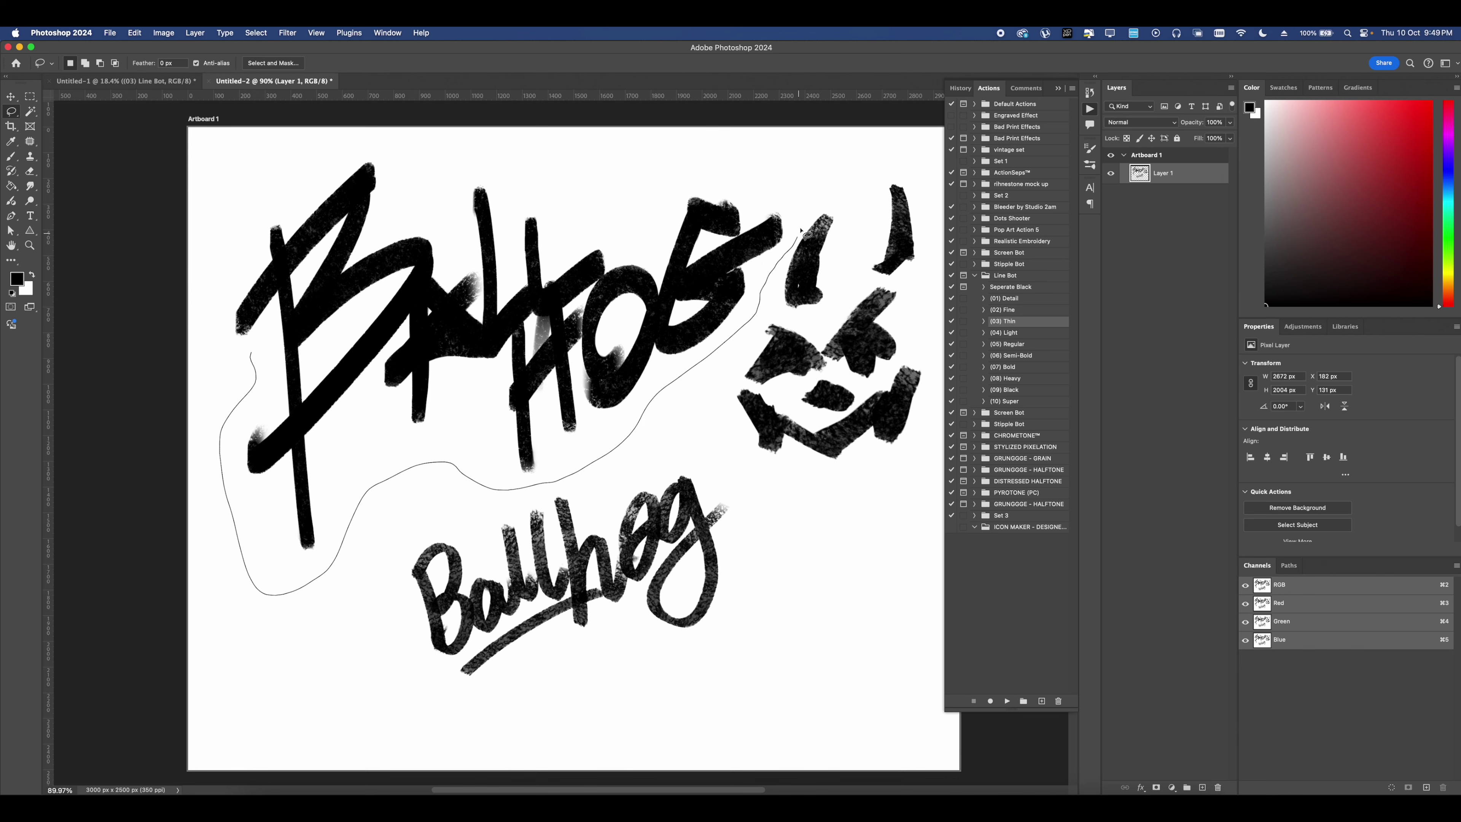
mouse_move(801, 230)
left_mouse_down()
mouse_move(783, 188)
mouse_move(657, 158)
mouse_move(502, 180)
mouse_move(413, 168)
mouse_move(368, 135)
mouse_move(271, 221)
left_mouse_up()
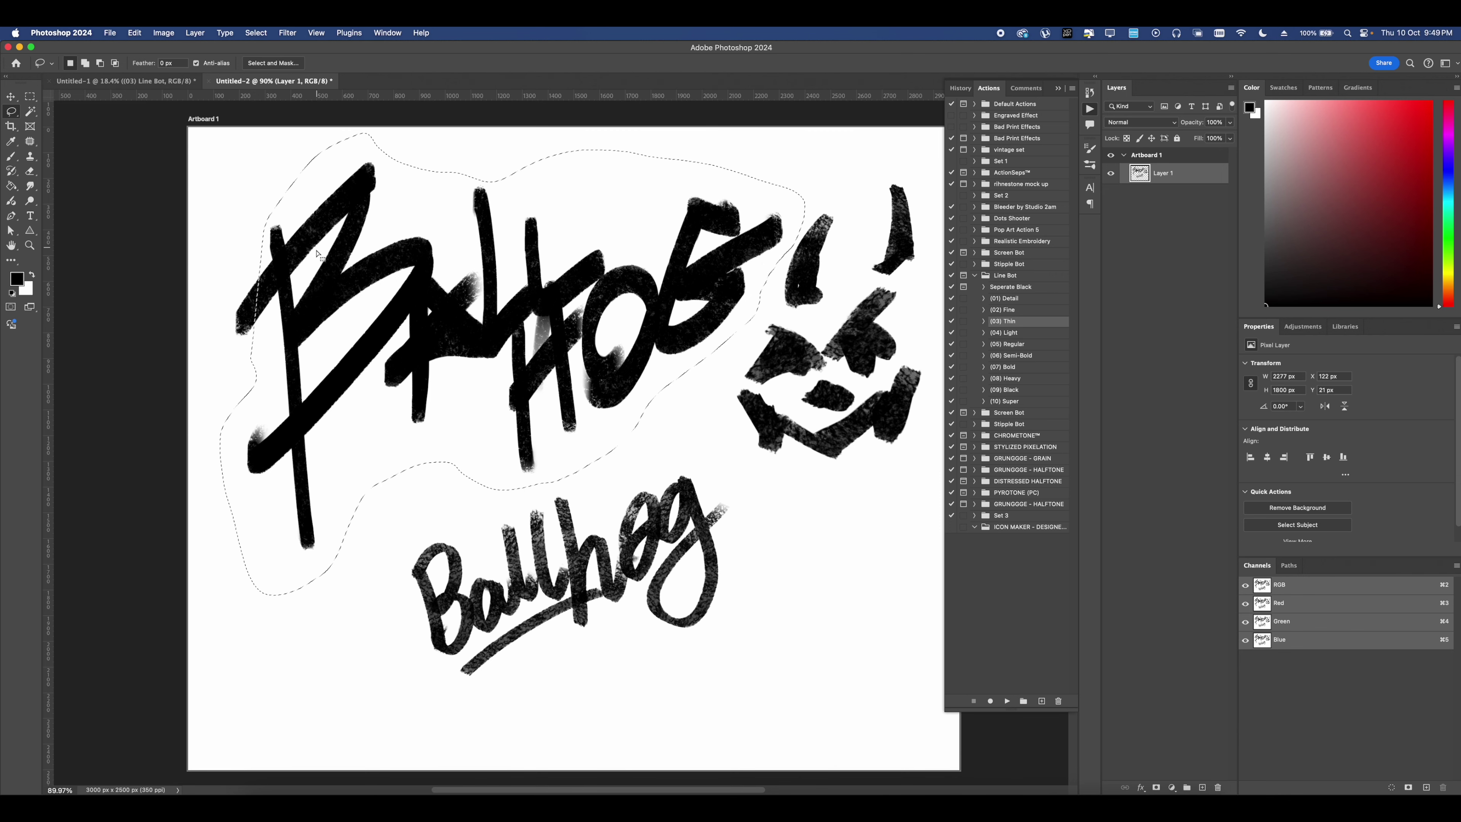
key("super+t")
left_click_drag(505, 613, 509, 489)
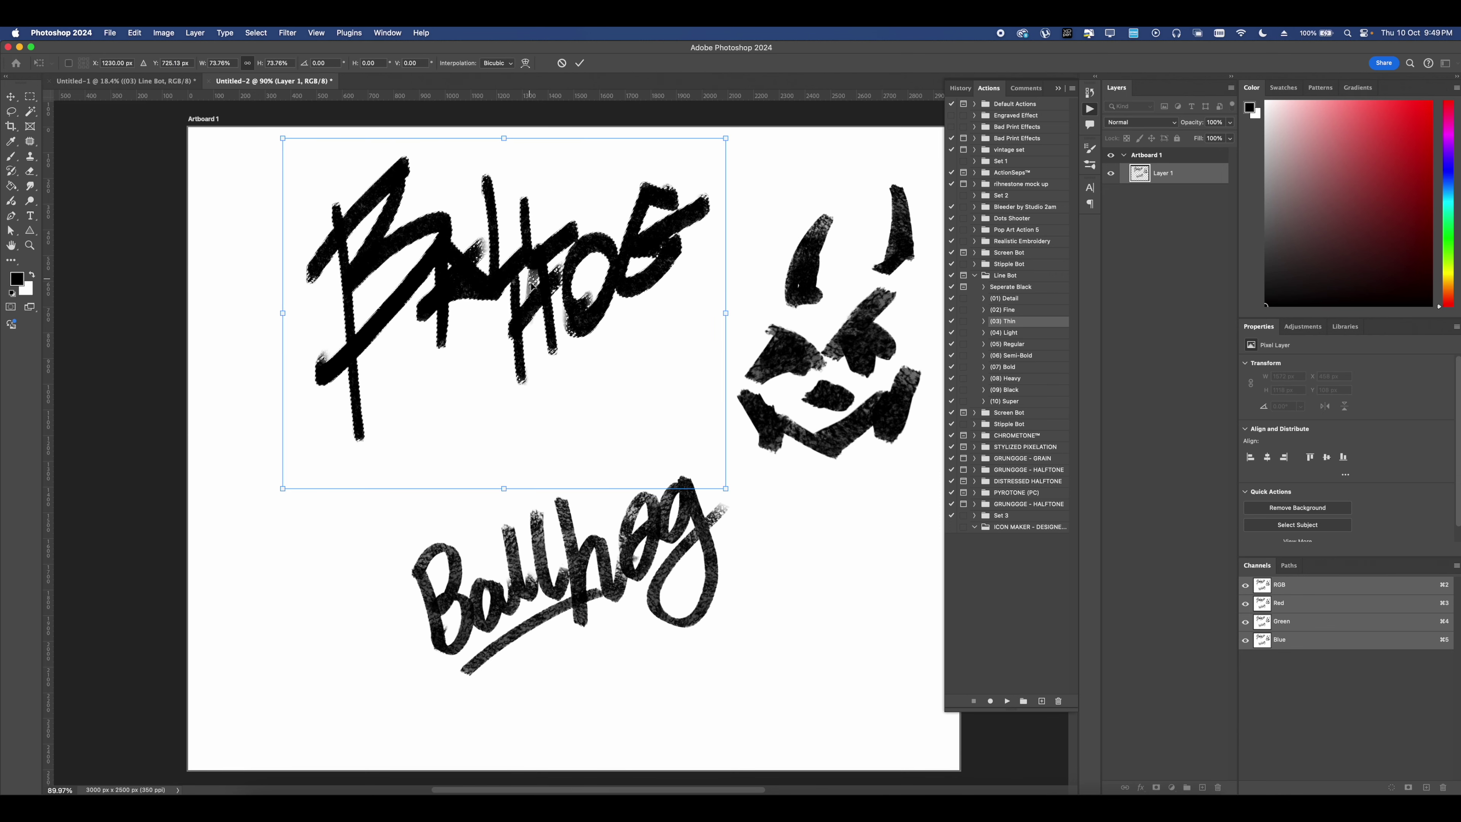
key("Return")
key("super+d")
- Draw an outlined block letter B in the lower empty area before the Ballhog script with a 77 px textured brush
key("b")
right_click(476, 425)
right_click(438, 402)
left_click(776, 636)
mouse_move(389, 408)
left_mouse_down()
mouse_move(425, 546)
mouse_move(509, 517)
left_mouse_up()
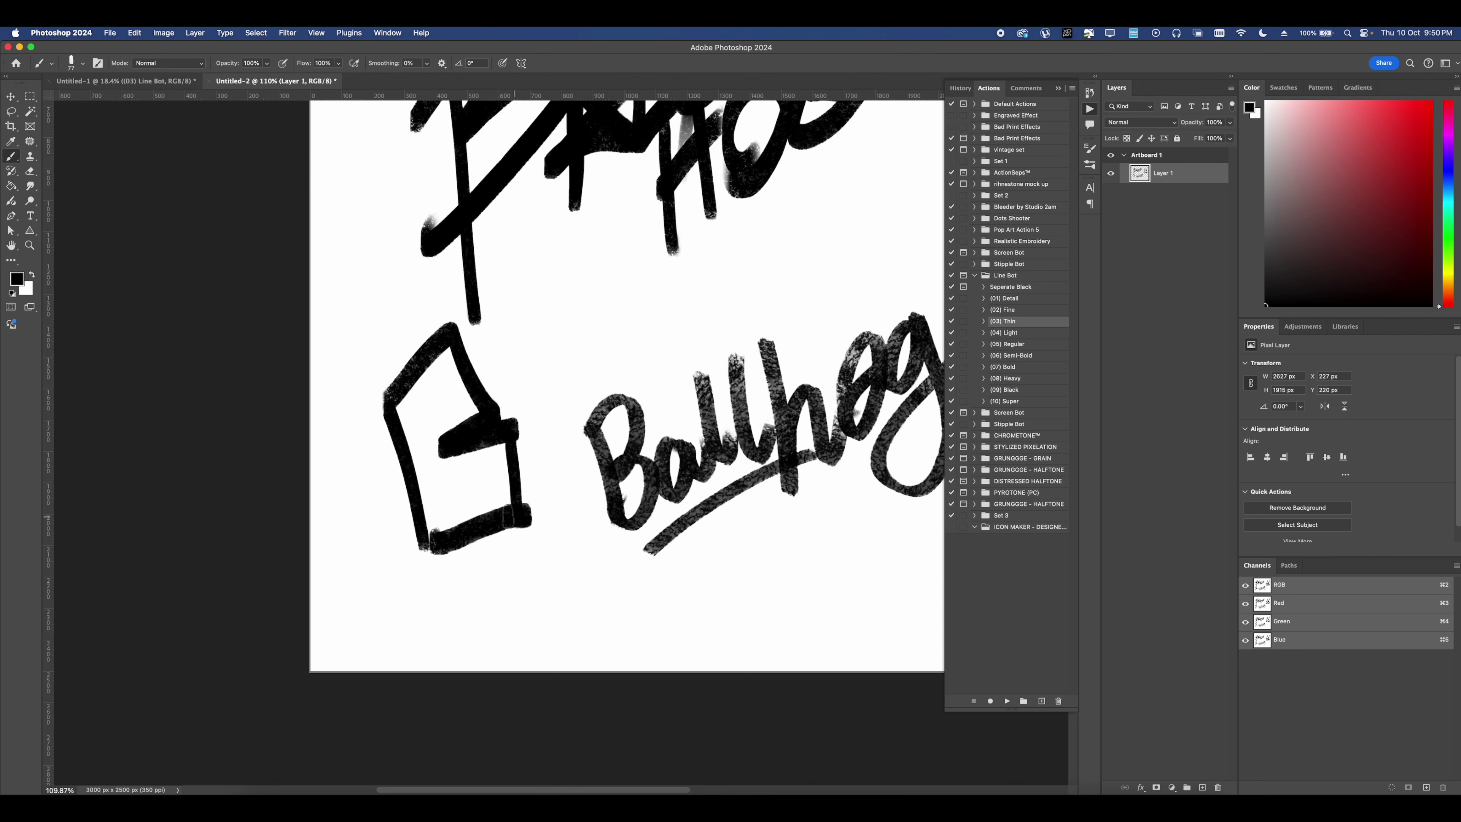
left_click_drag(452, 468, 469, 507)
mouse_move(431, 393)
left_mouse_down()
mouse_move(423, 466)
mouse_move(489, 445)
mouse_move(453, 356)
mouse_move(501, 518)
left_mouse_up()
mouse_move(417, 389)
left_mouse_down()
mouse_move(466, 425)
mouse_move(485, 514)
left_mouse_up()
left_click_drag(506, 490, 356, 490)
left_click_drag(322, 420, 426, 412)
key("super+z")
key("super+z")
key("super+z")
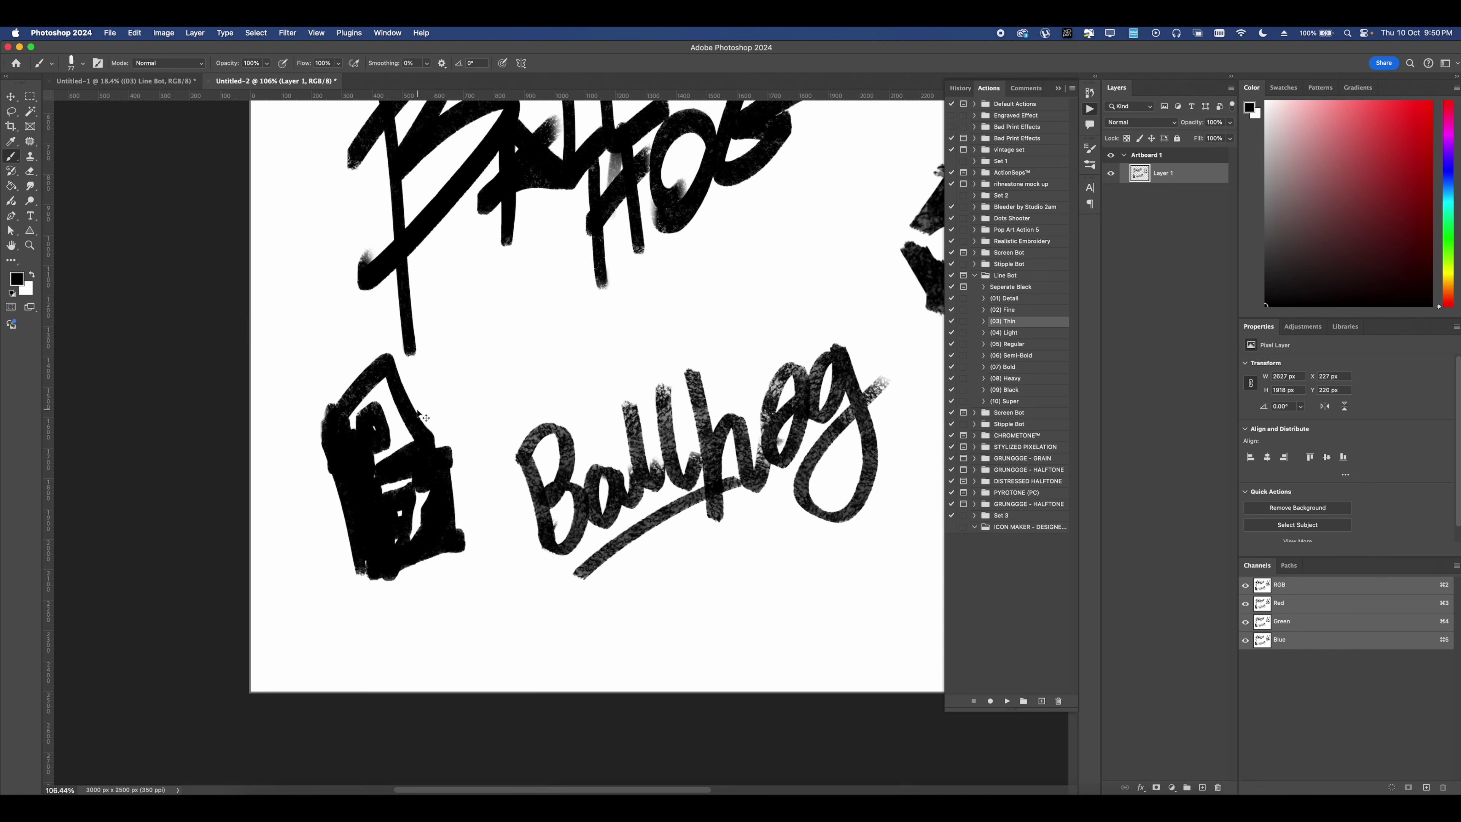
key("super+z")
key("super+z")
key("super+z")
key("super+z")
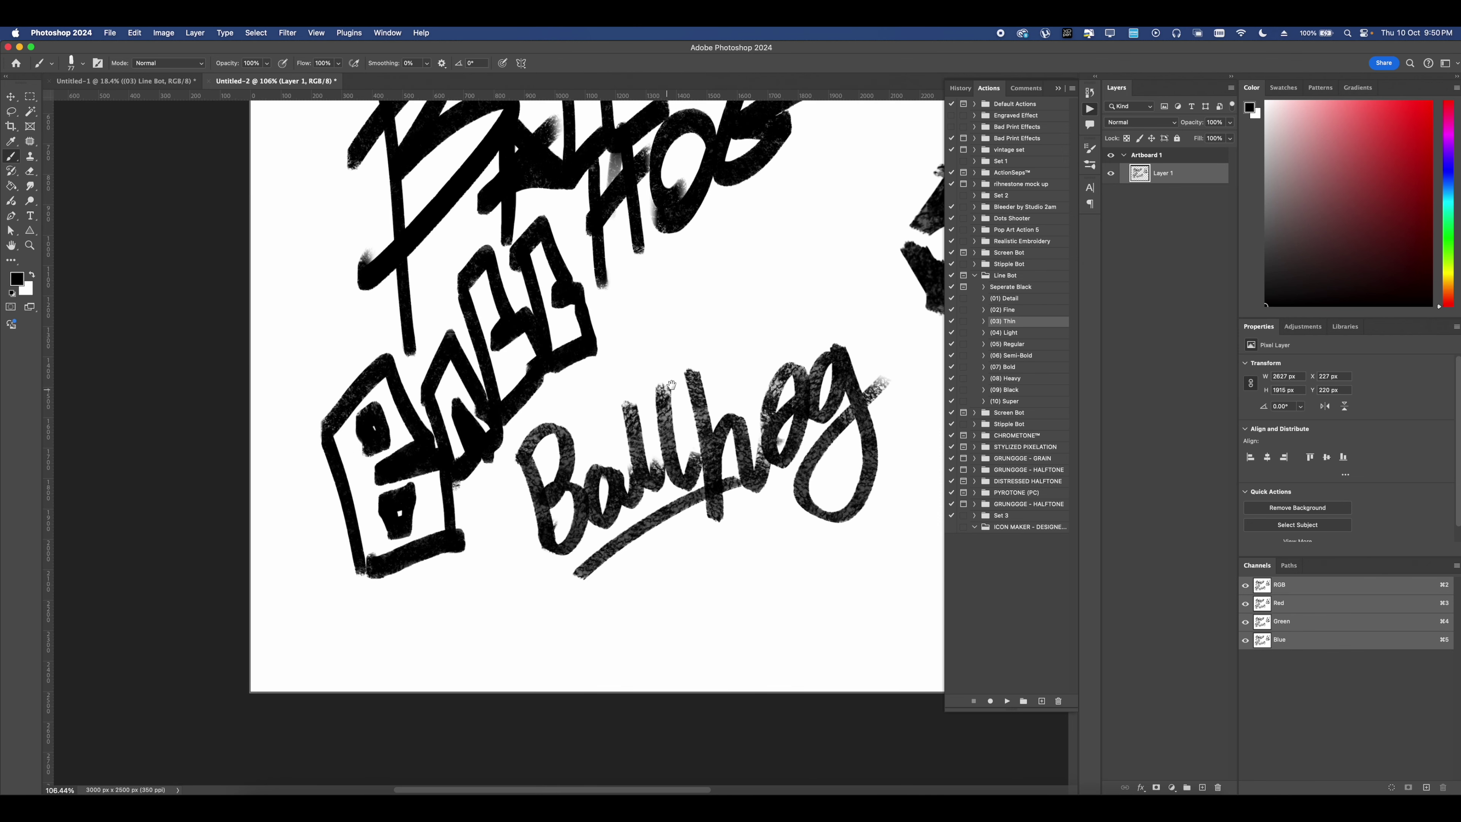
- Draw a round basketball icon with curved seam lines in the empty area below the hog face
left_click_drag(672, 385, 496, 459)
left_click_drag(815, 514, 671, 427)
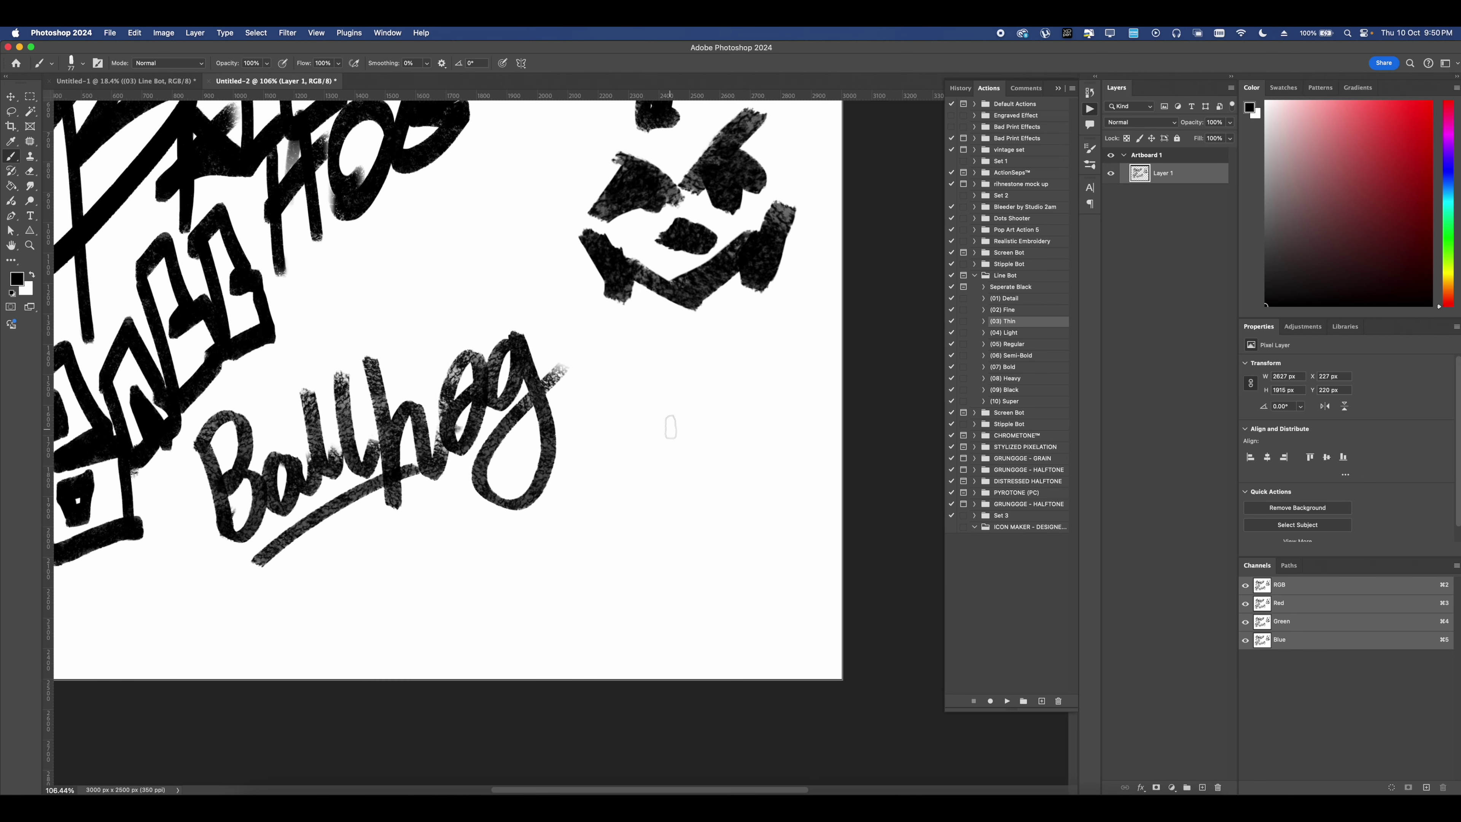
mouse_move(638, 533)
left_mouse_down()
mouse_move(740, 567)
mouse_move(639, 511)
left_mouse_up()
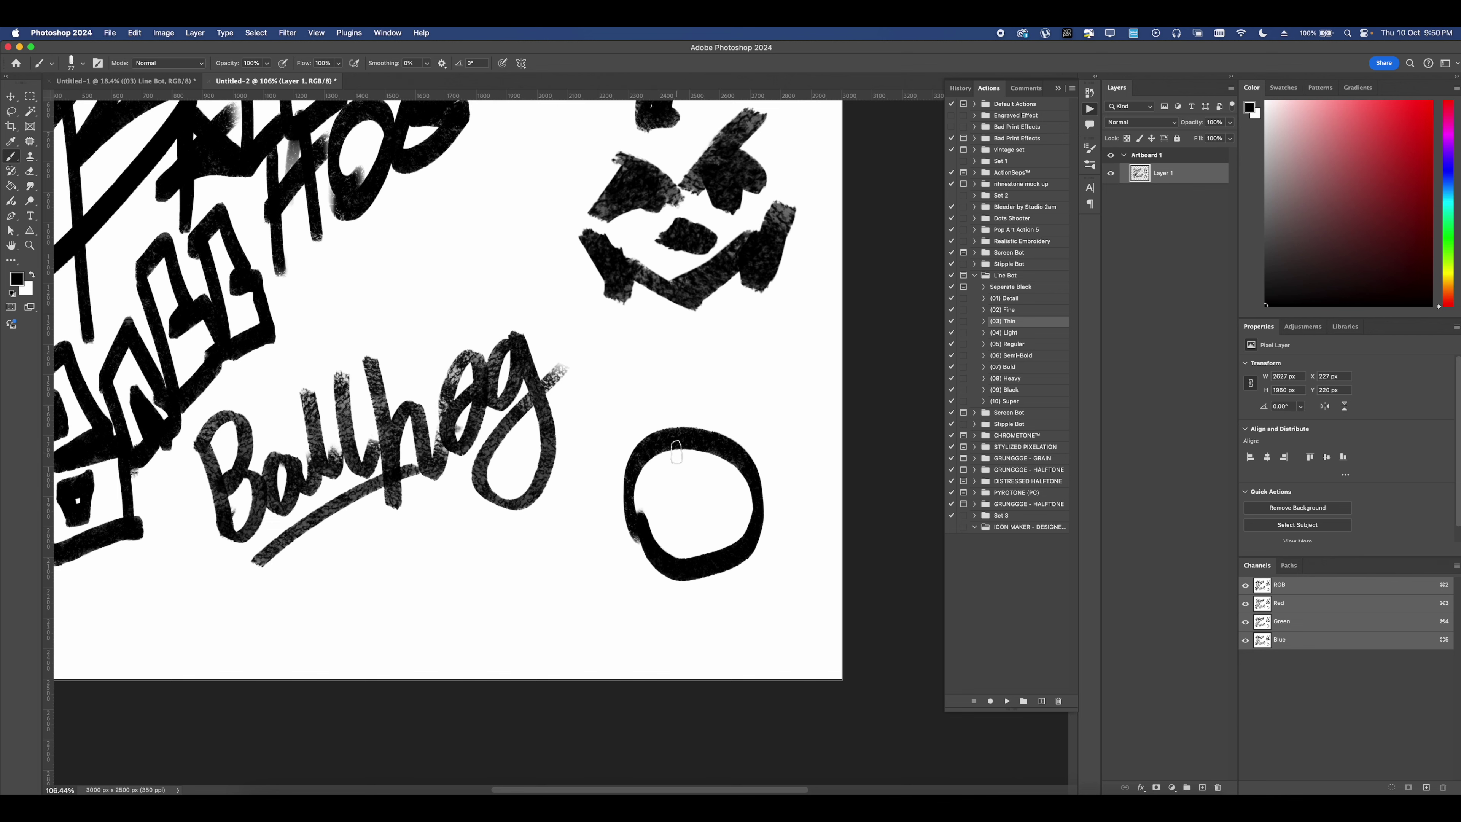
mouse_move(677, 452)
left_mouse_down()
mouse_move(688, 491)
mouse_move(651, 542)
left_mouse_up()
left_click_drag(714, 452, 742, 535)
mouse_move(647, 464)
left_mouse_down()
mouse_move(700, 490)
mouse_move(745, 478)
mouse_move(697, 532)
left_mouse_up()
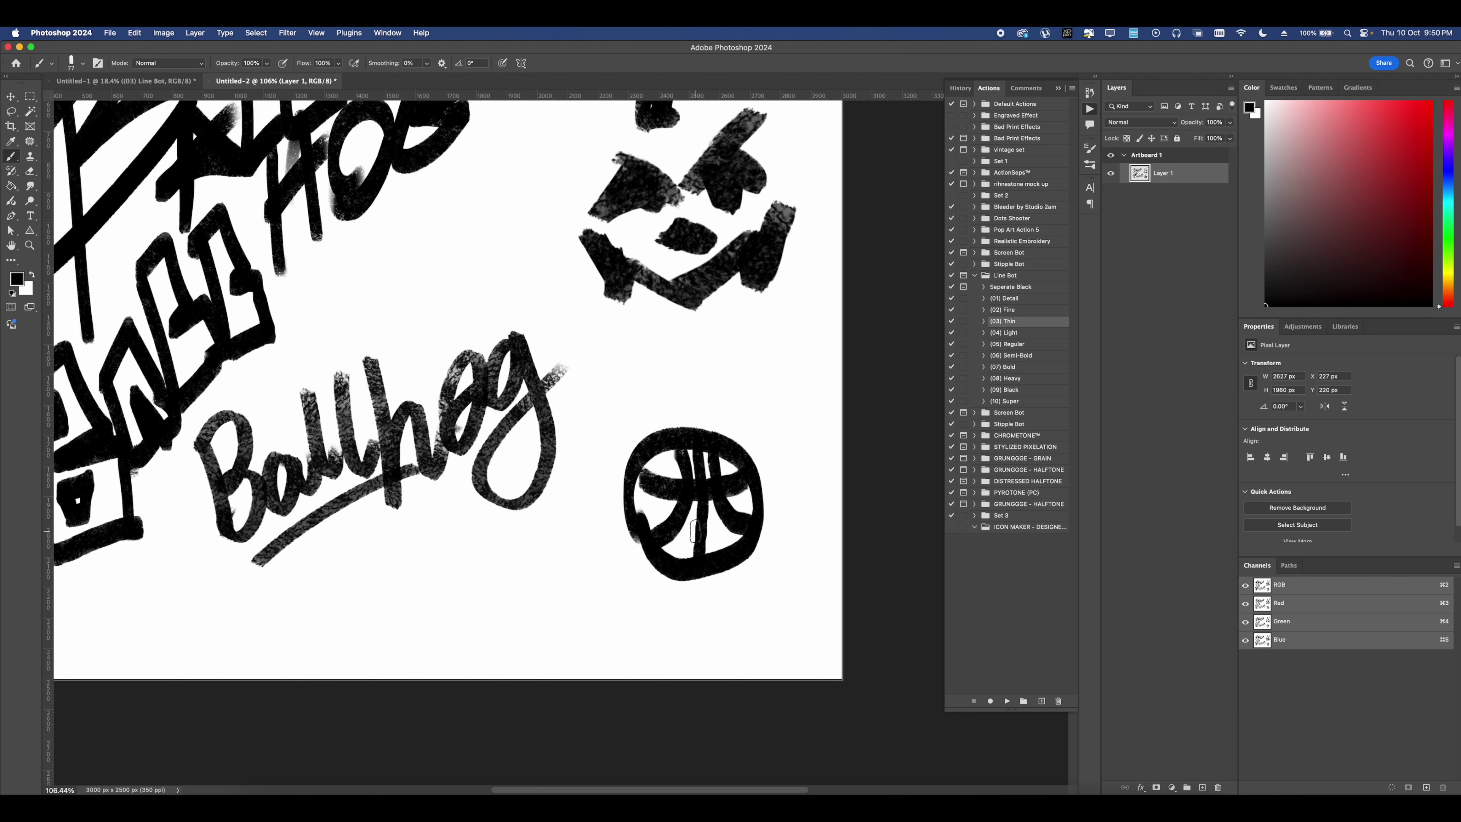
scroll(695, 531, "down", 5)
scroll(617, 487, "left", 3)
scroll(535, 463, "up", 1)
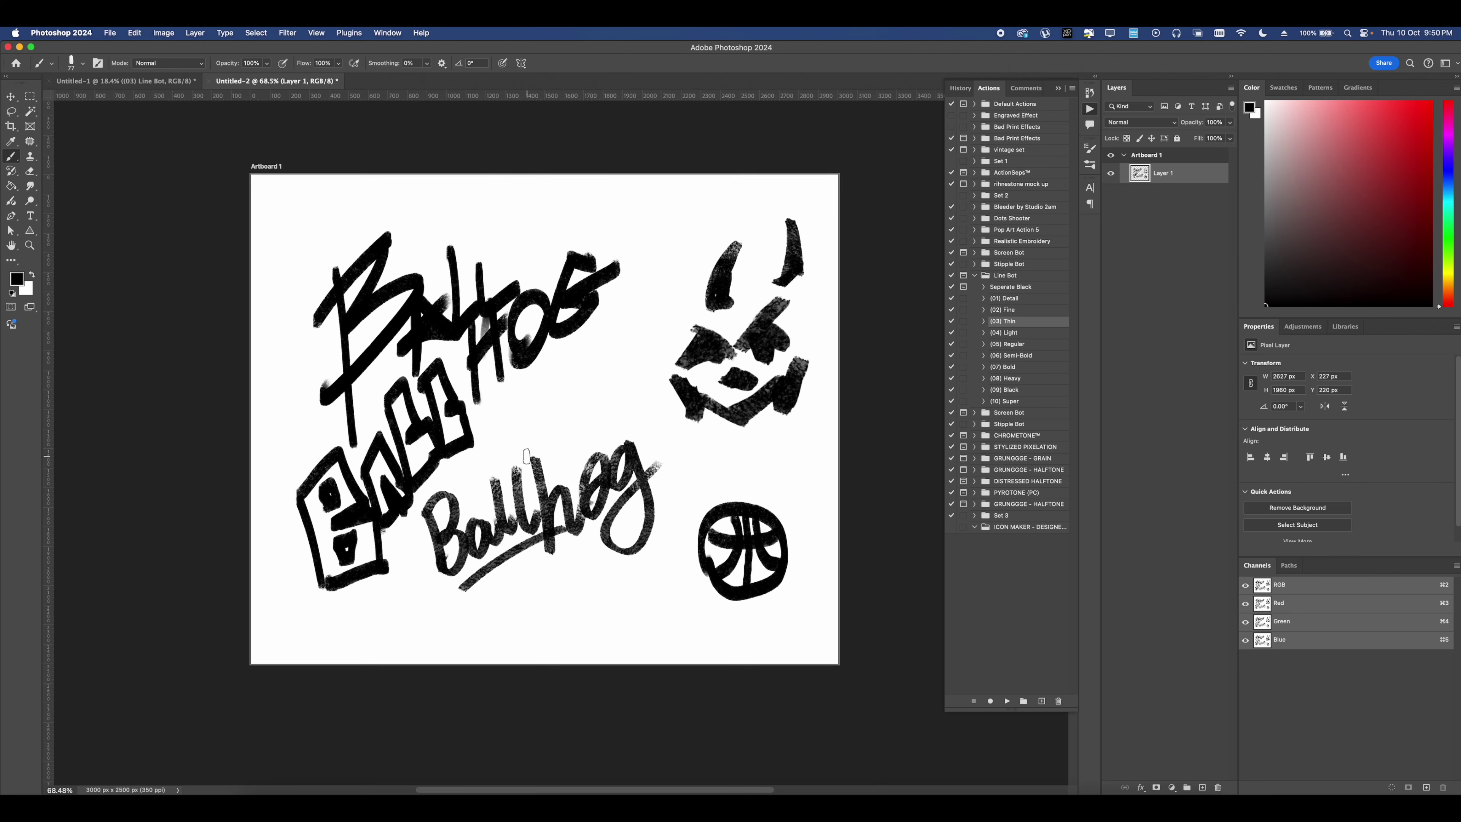
scroll(590, 356, "right", 2)
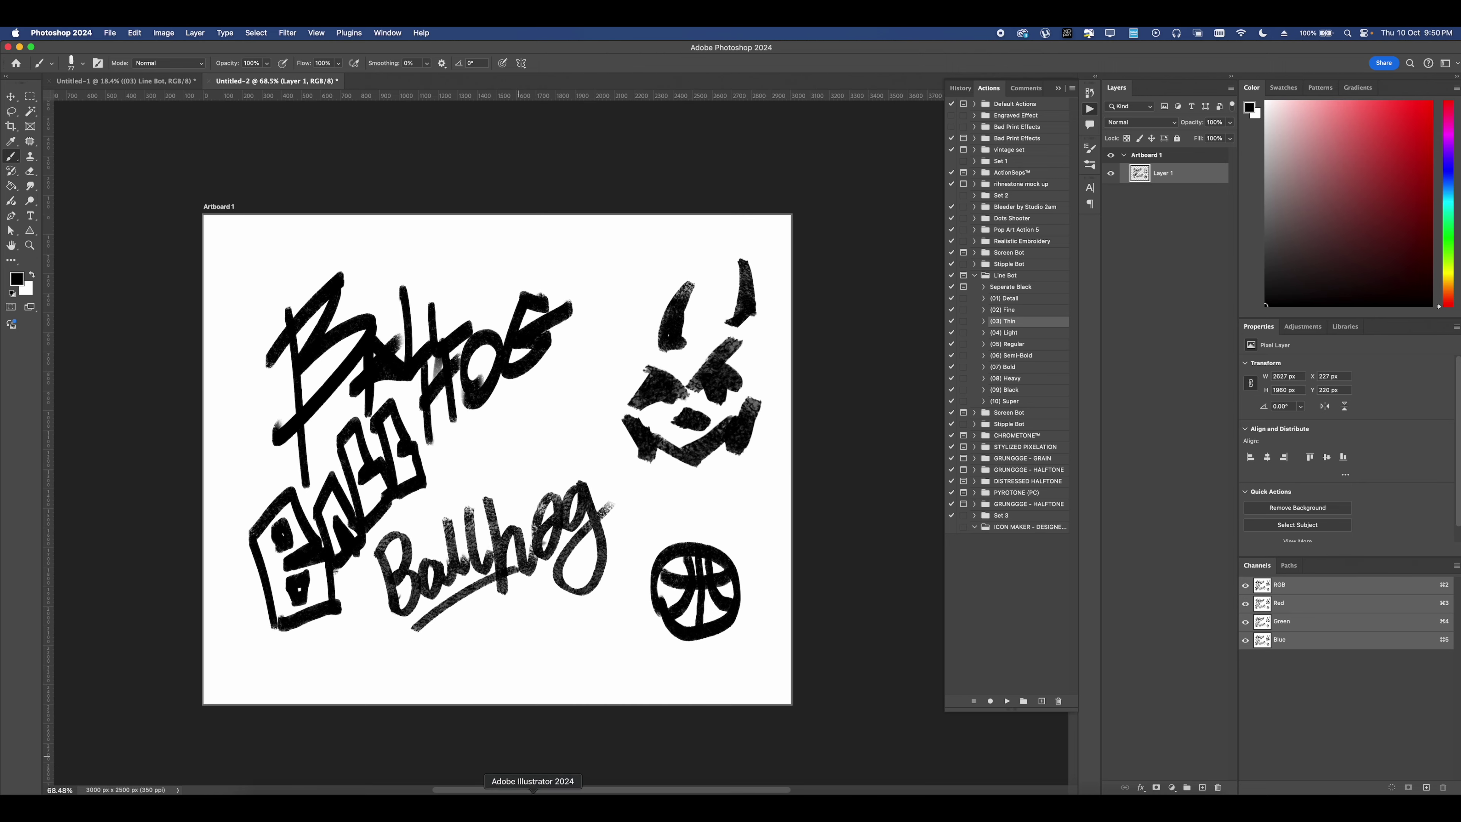
left_click(577, 806)
left_click(970, 92)
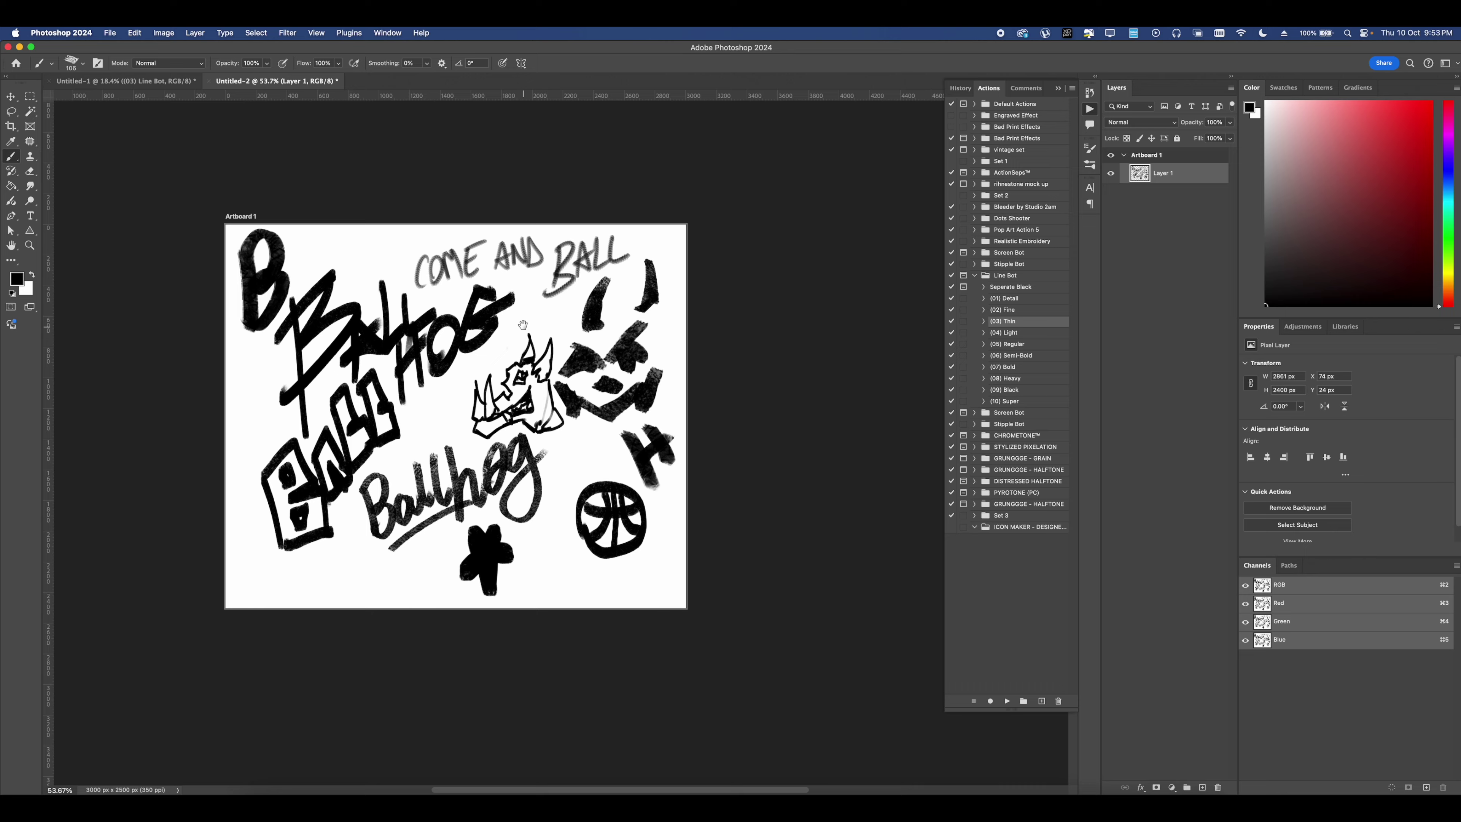
- Frame the finished sketch sheet and capture a screenshot of the whole artboard
scroll(523, 325, "up", 3)
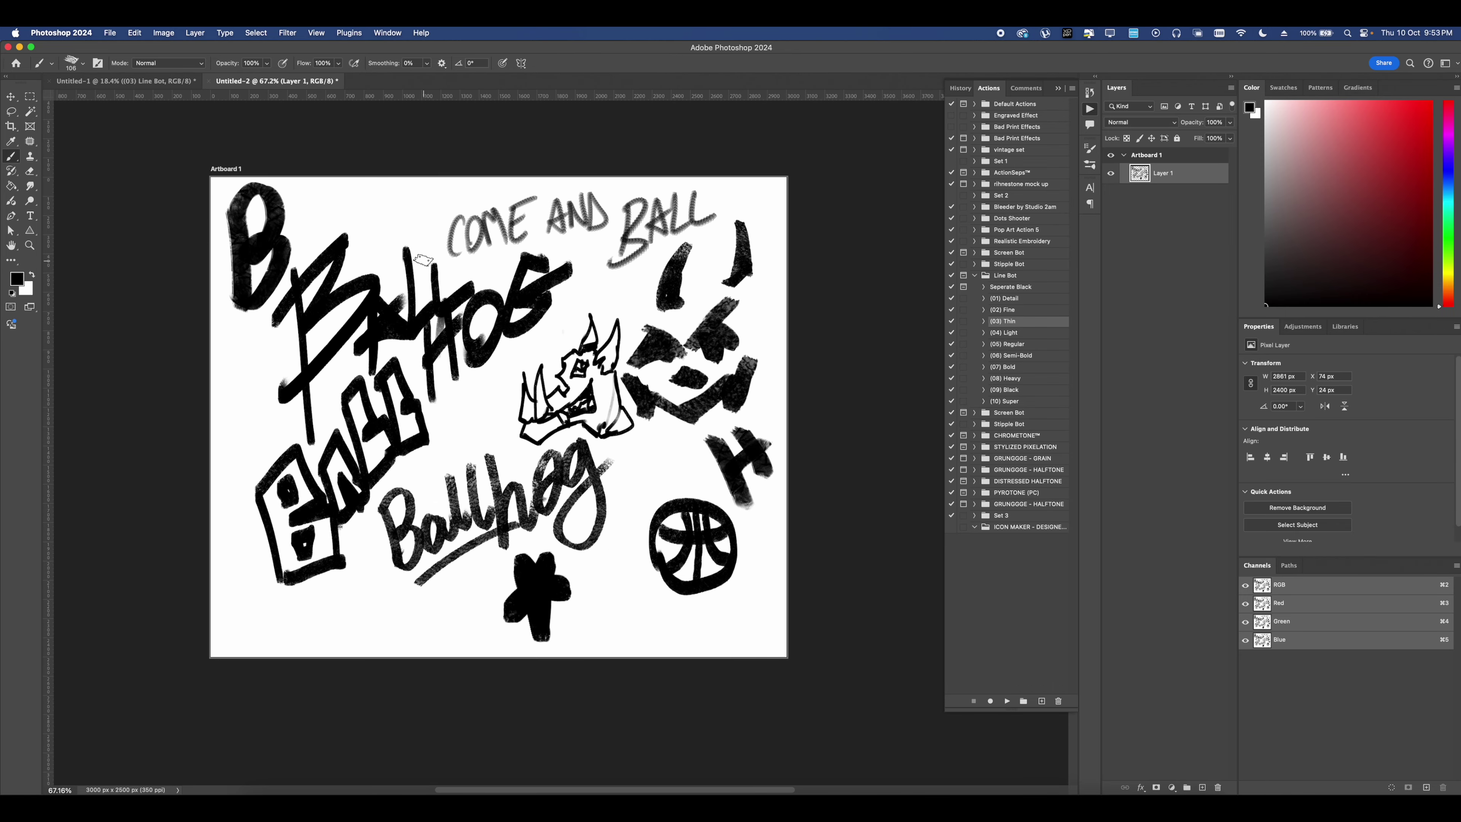
scroll(423, 259, "up", 2)
scroll(474, 276, "left", 3)
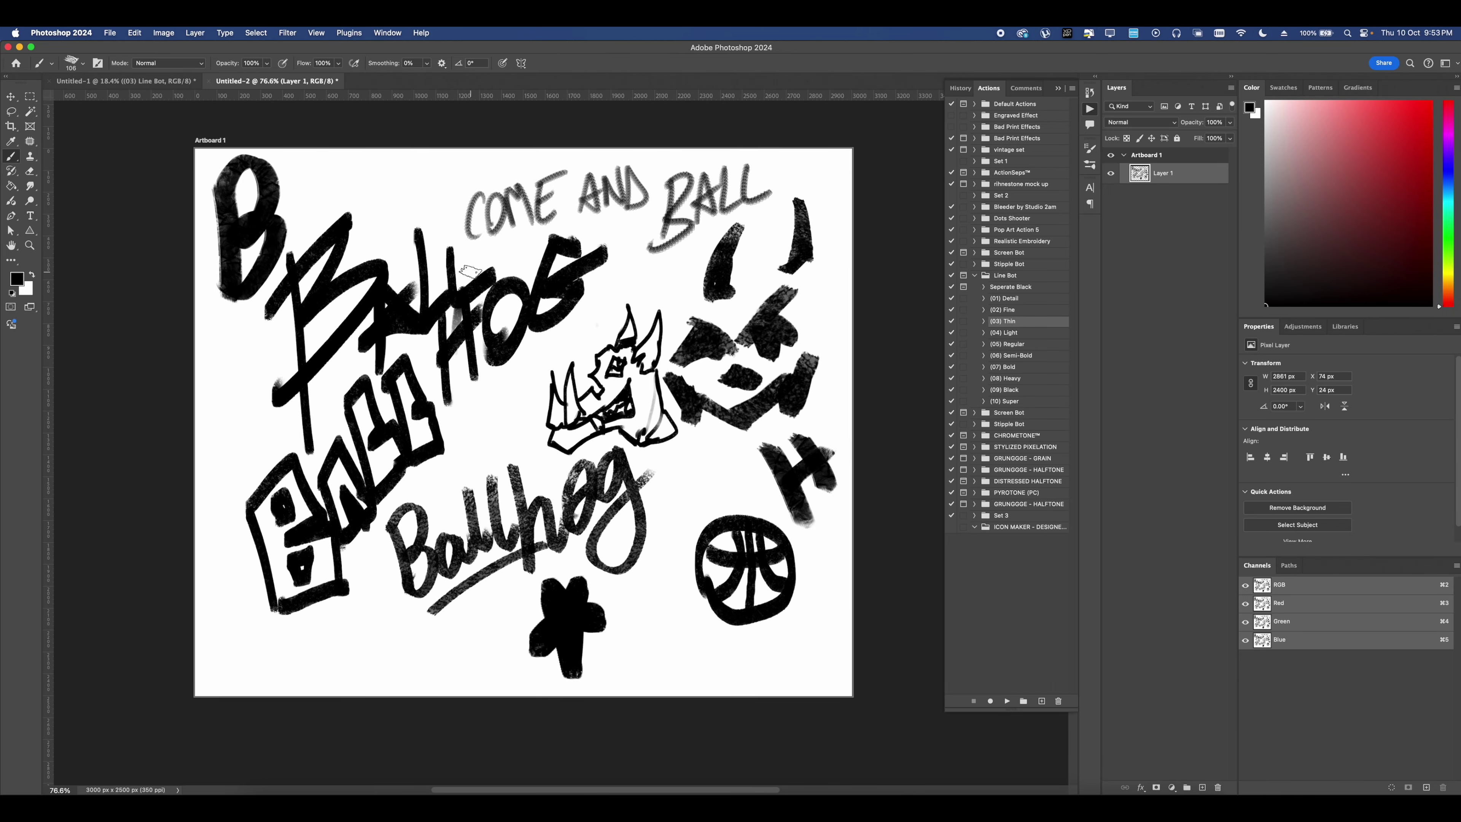
scroll(473, 251, "up", 1)
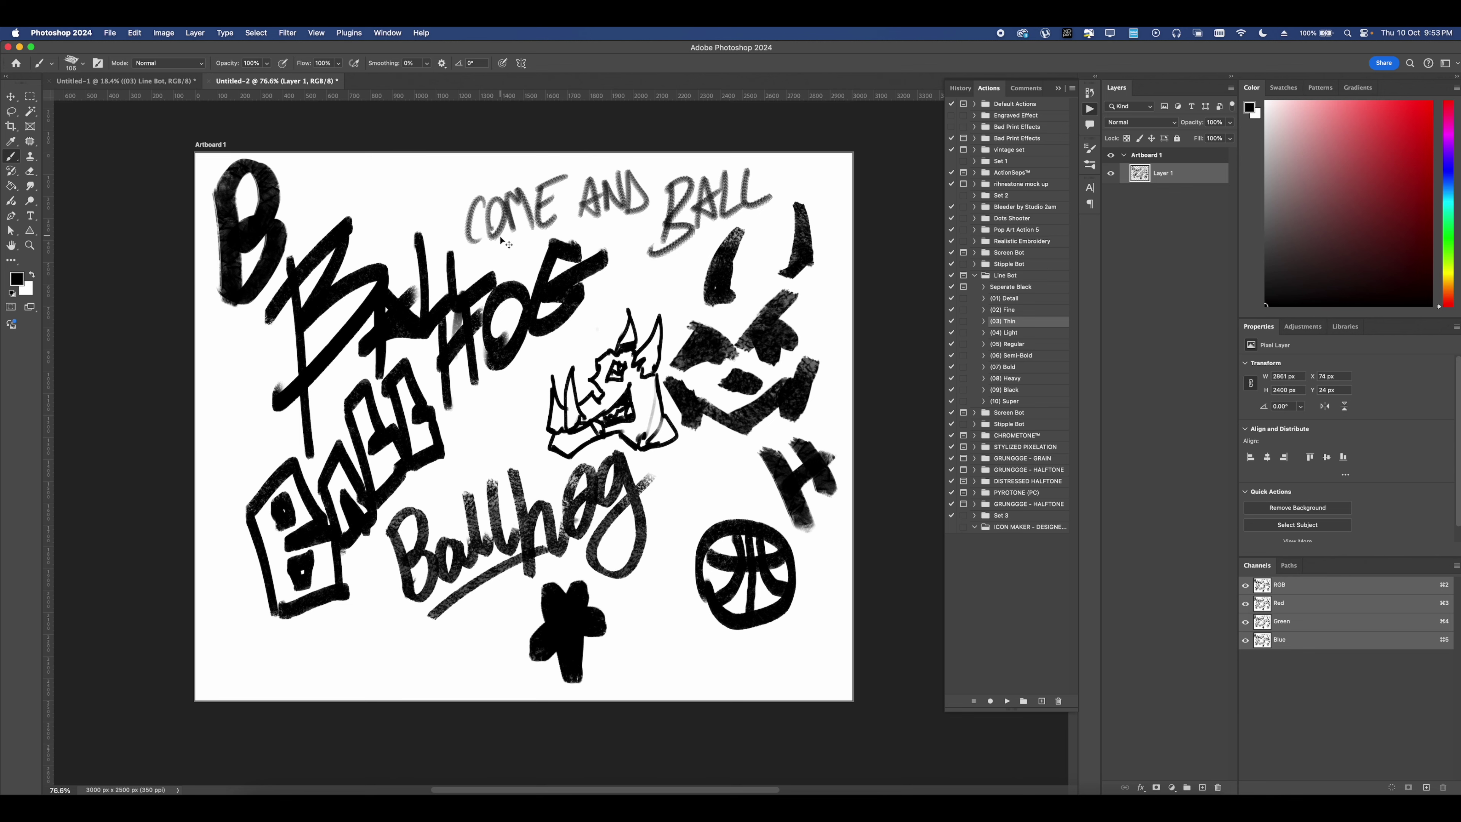
left_click_drag(202, 154, 845, 695)
- Switch to Illustrator and place the newest Desktop screenshot of the sketches from Finder into BALLHOG.ai
left_click(533, 815)
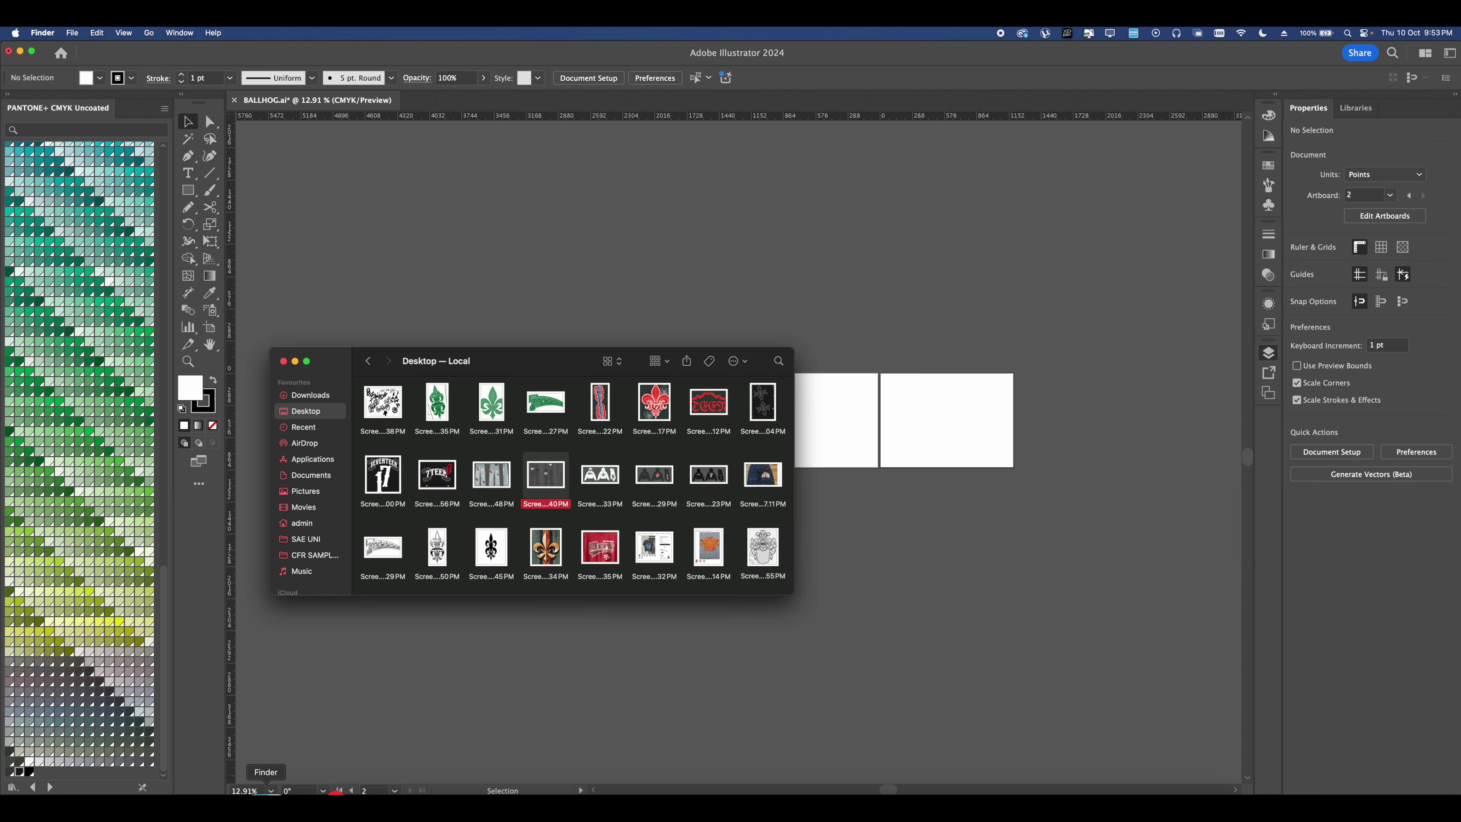
left_click_drag(385, 398, 465, 284)
scroll(475, 294, "up", 10)
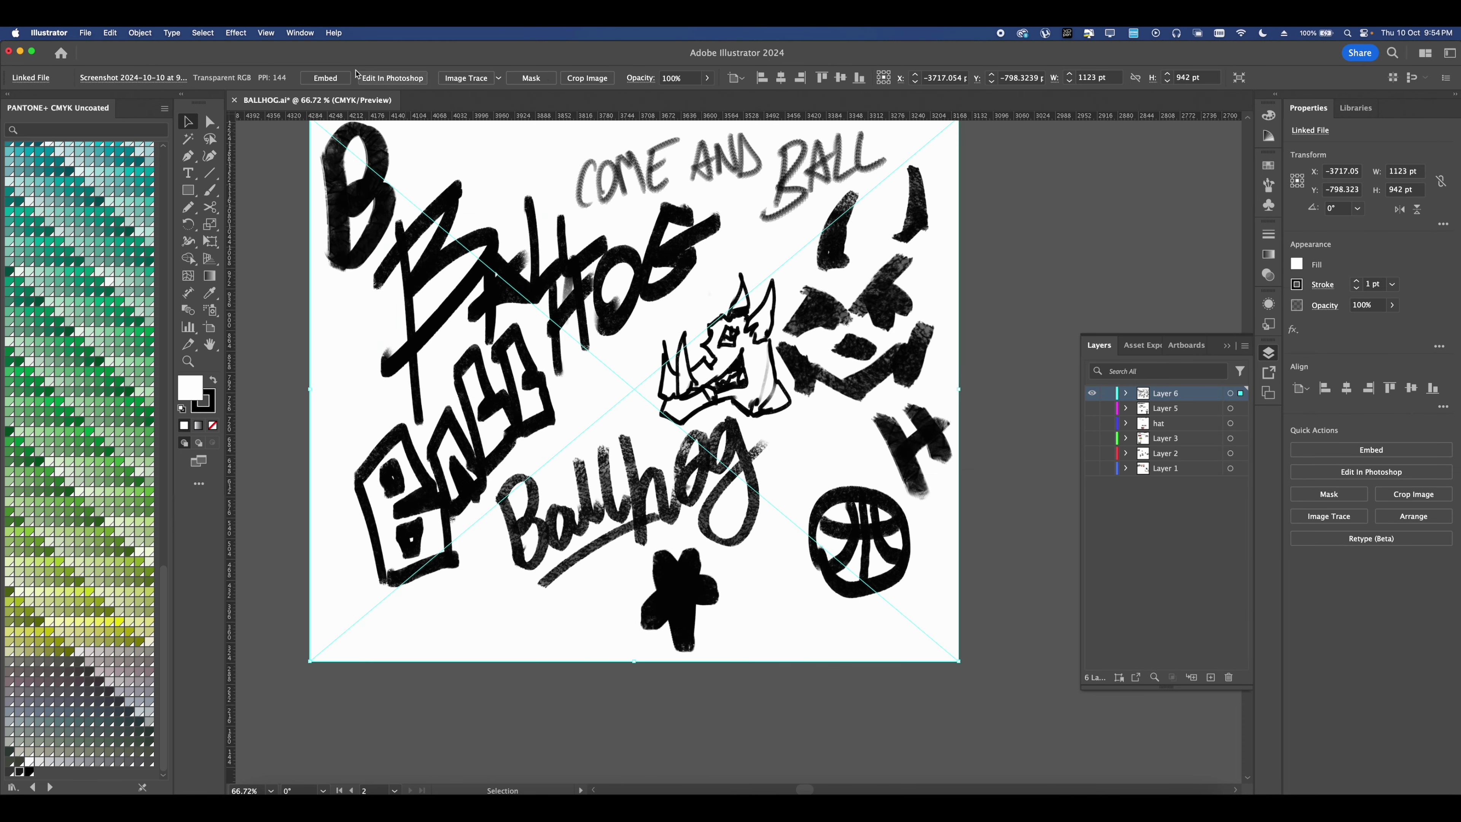
- Image Trace the placed sketch screenshot in Black and White with preview on, Paths at 100% and Noise at 1 px
left_click(308, 33)
left_click(353, 440)
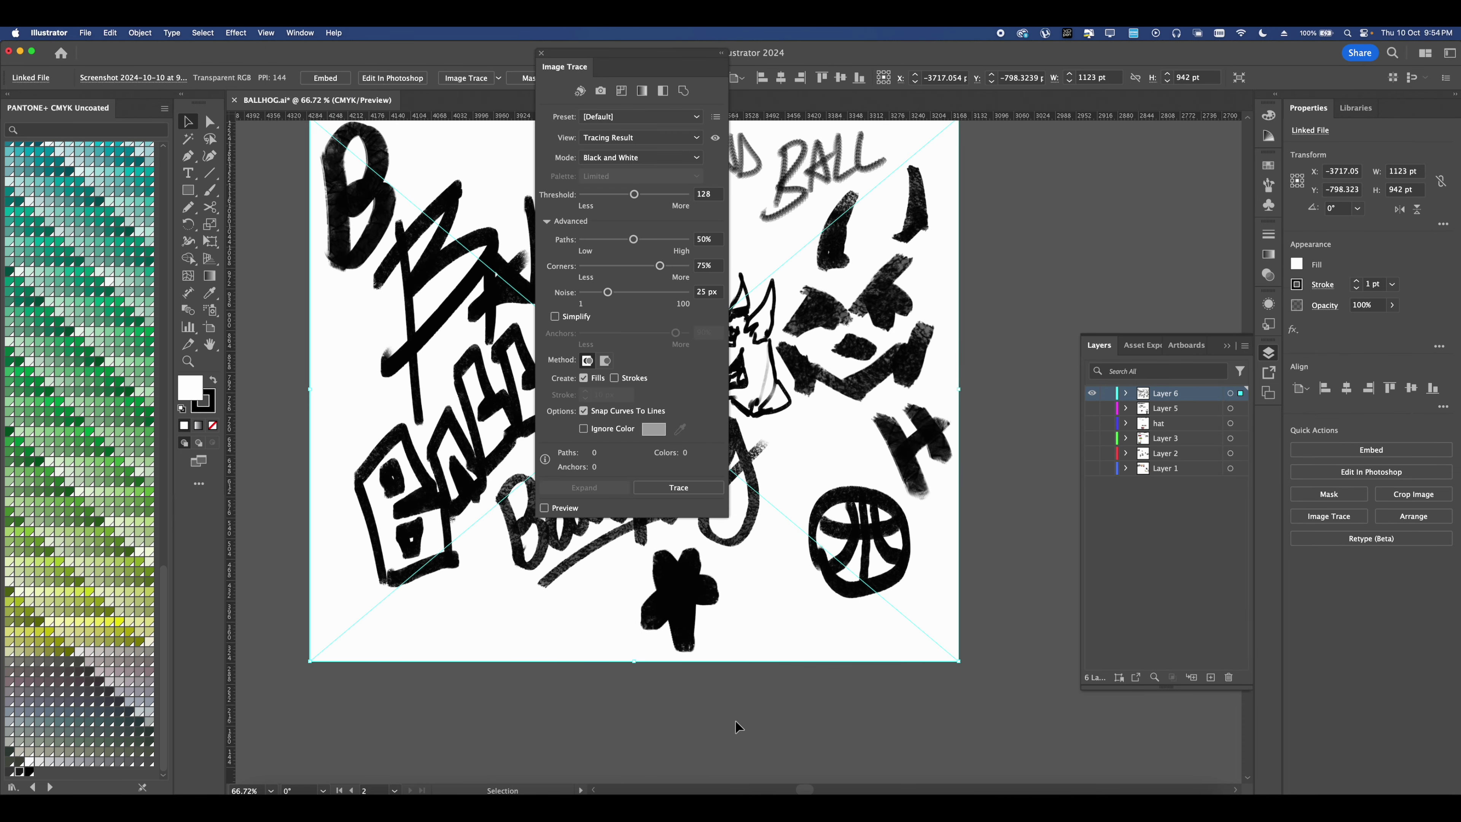
left_click(544, 508)
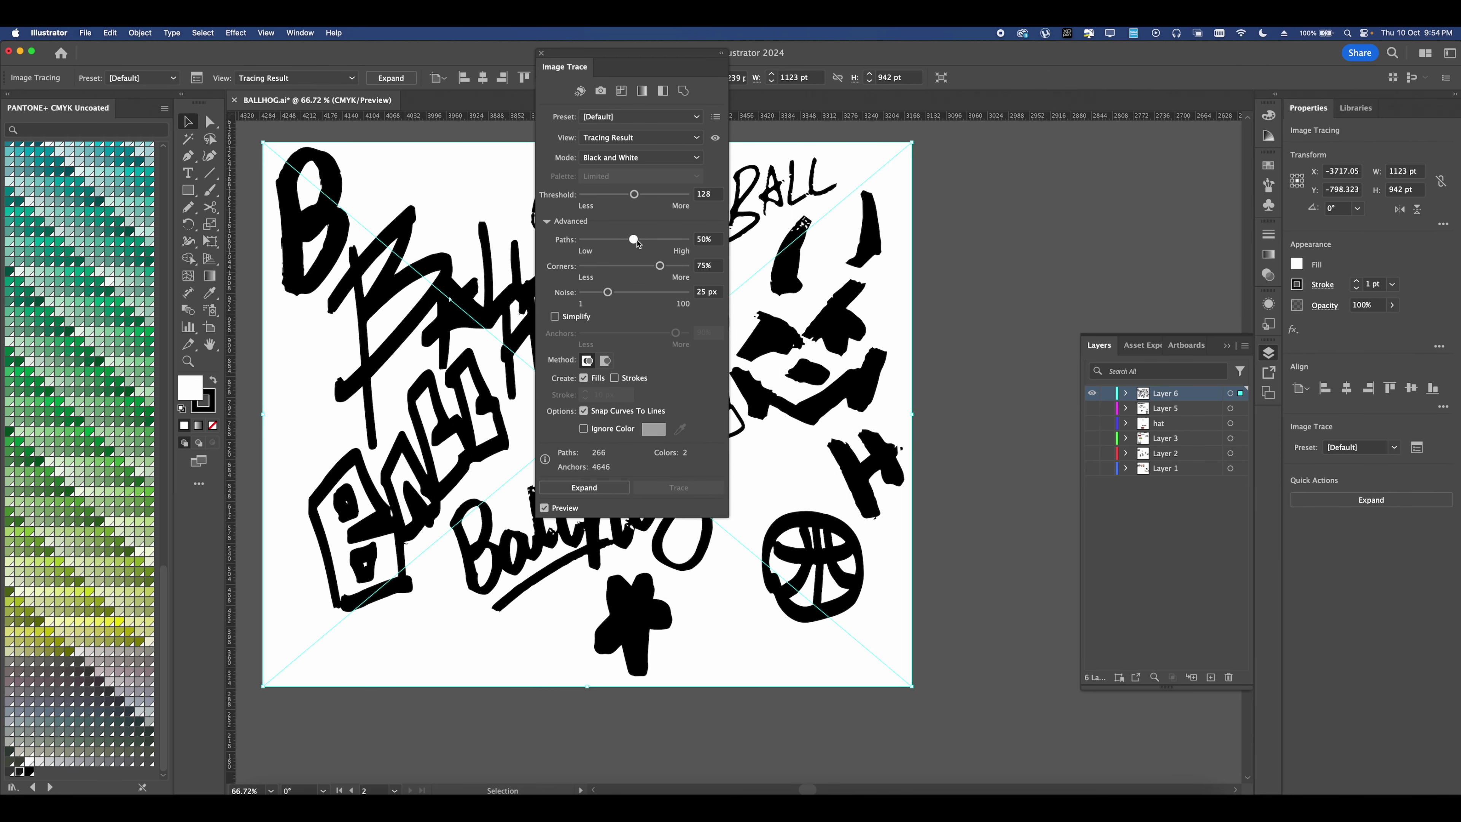
scroll(415, 338, "right", 2)
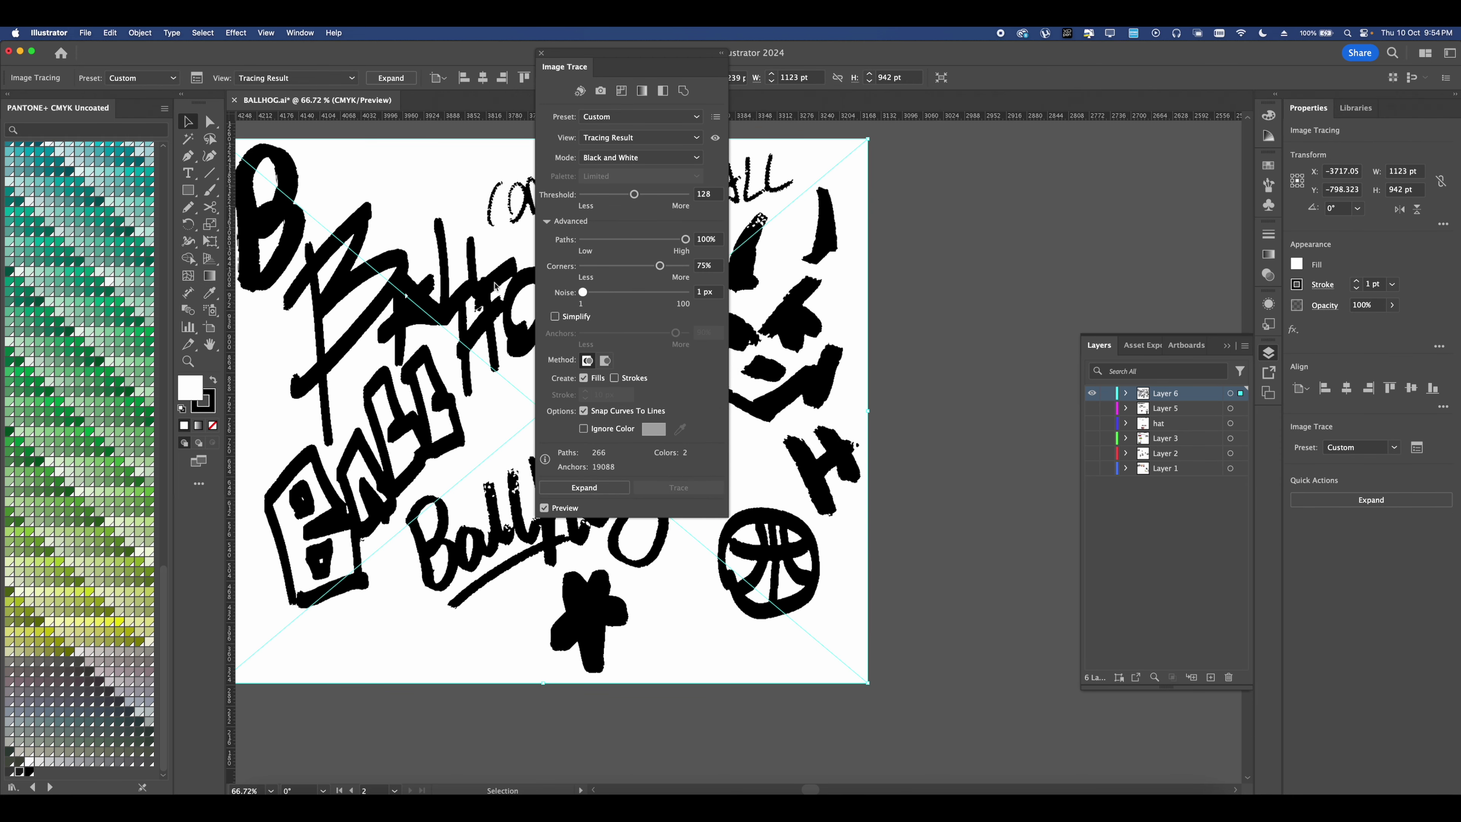
scroll(423, 461, "up", 5)
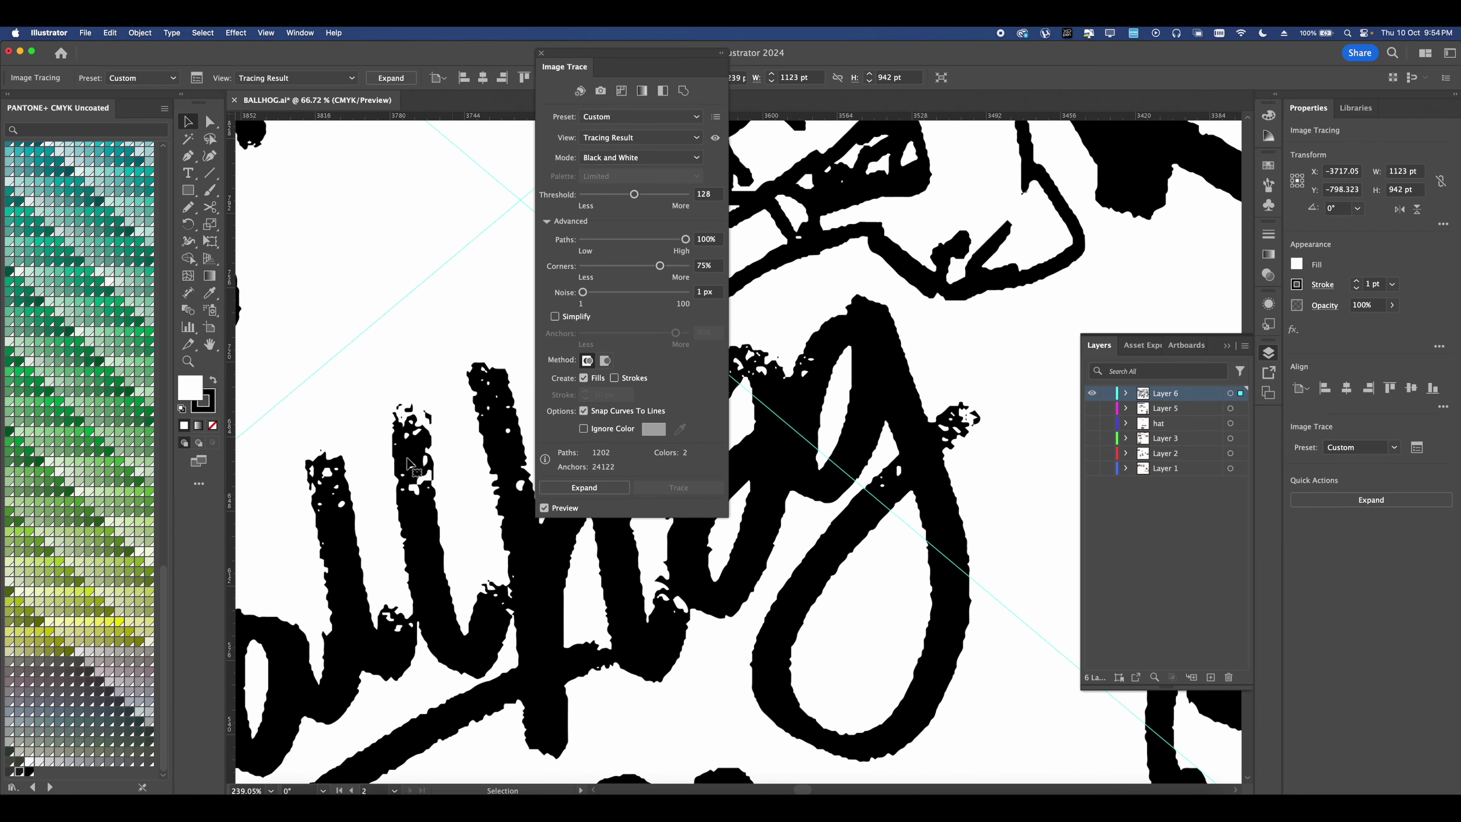
scroll(423, 461, "down", 10)
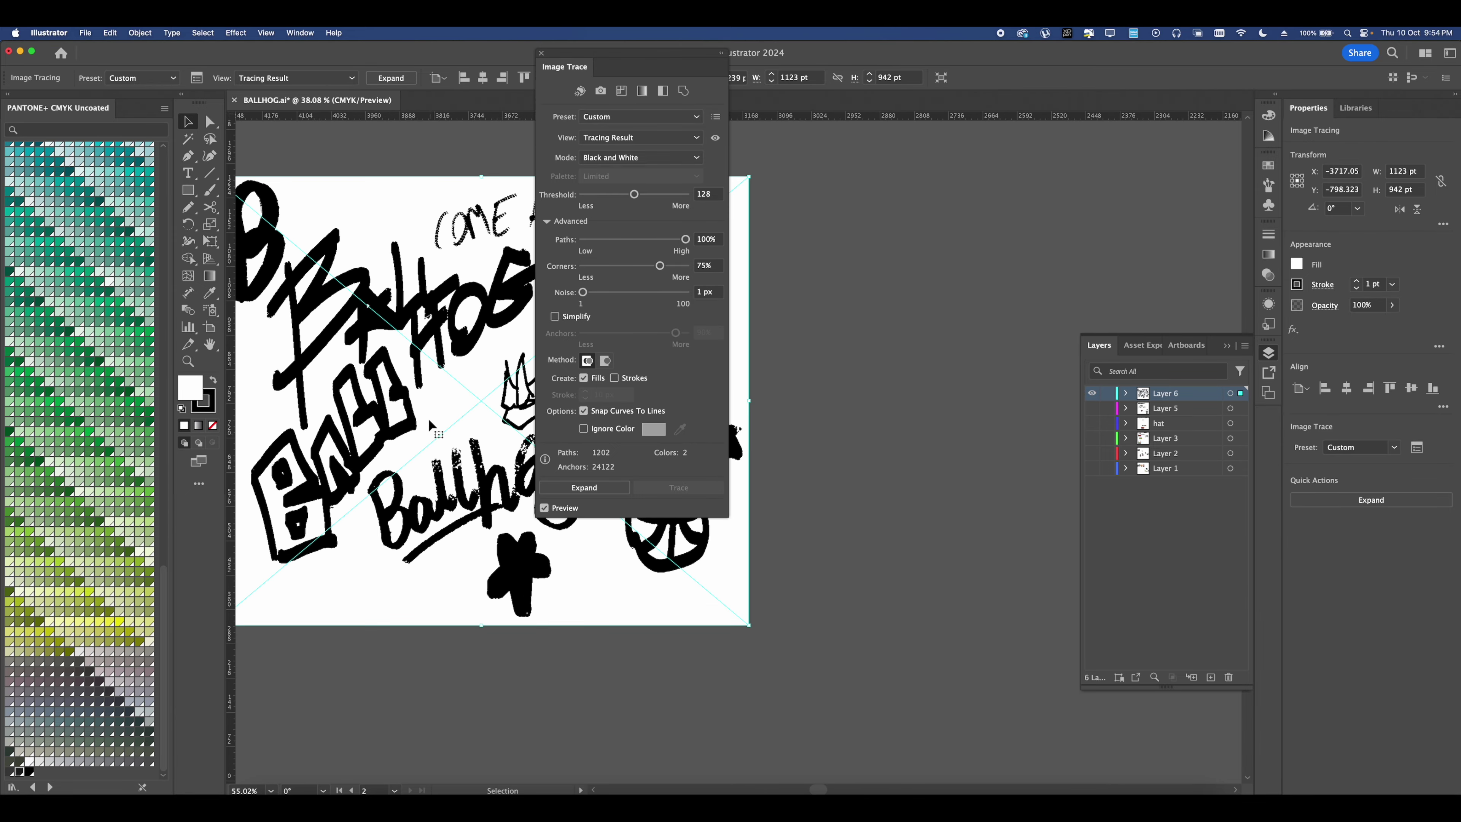
scroll(500, 288, "up", 3)
scroll(500, 288, "down", 6)
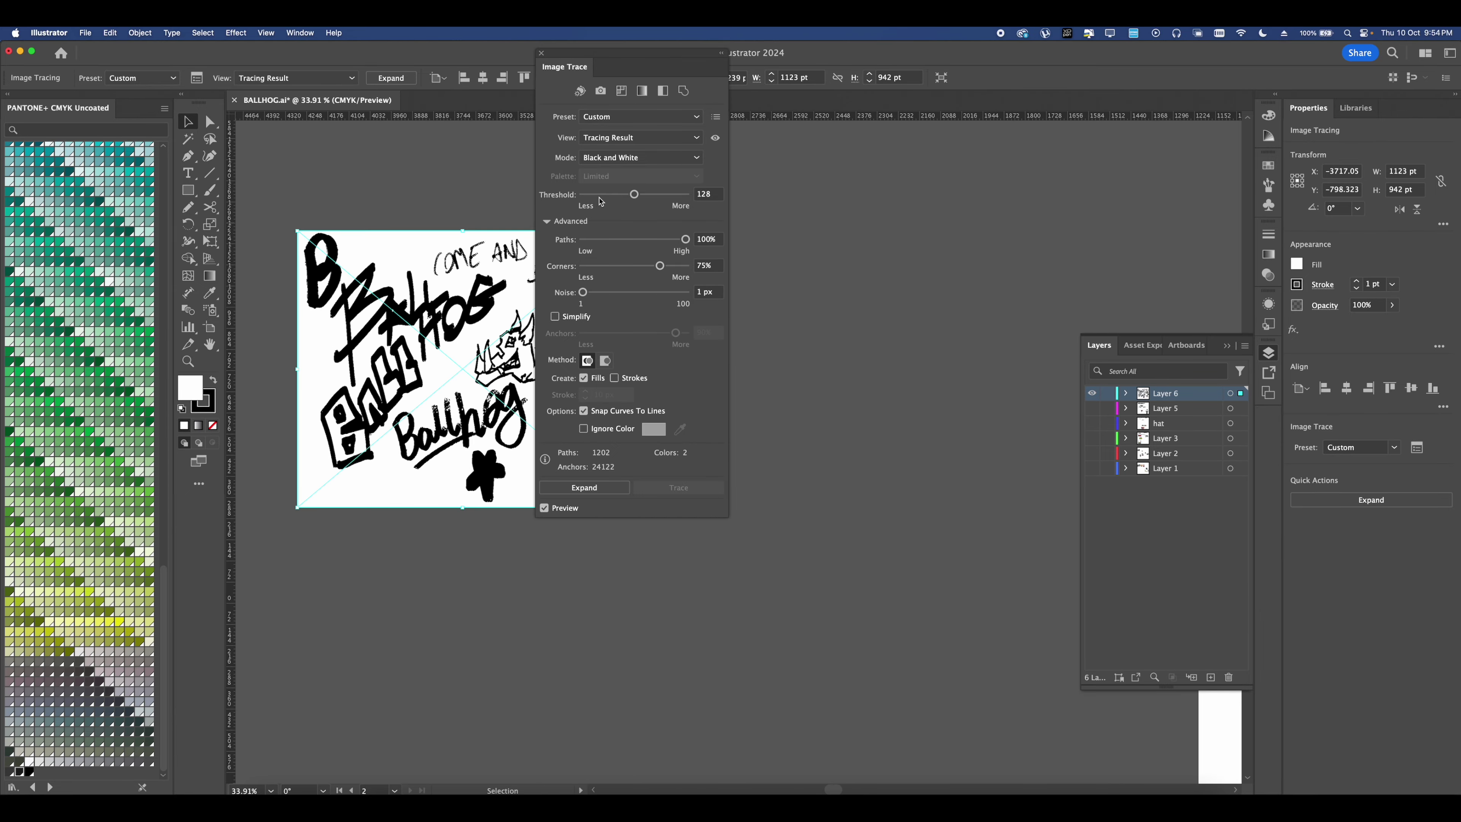
- Set the trace Threshold to 101 and ignore the white background colour
left_click_drag(620, 195, 624, 196)
scroll(403, 291, "down", 1)
scroll(401, 291, "down", 3)
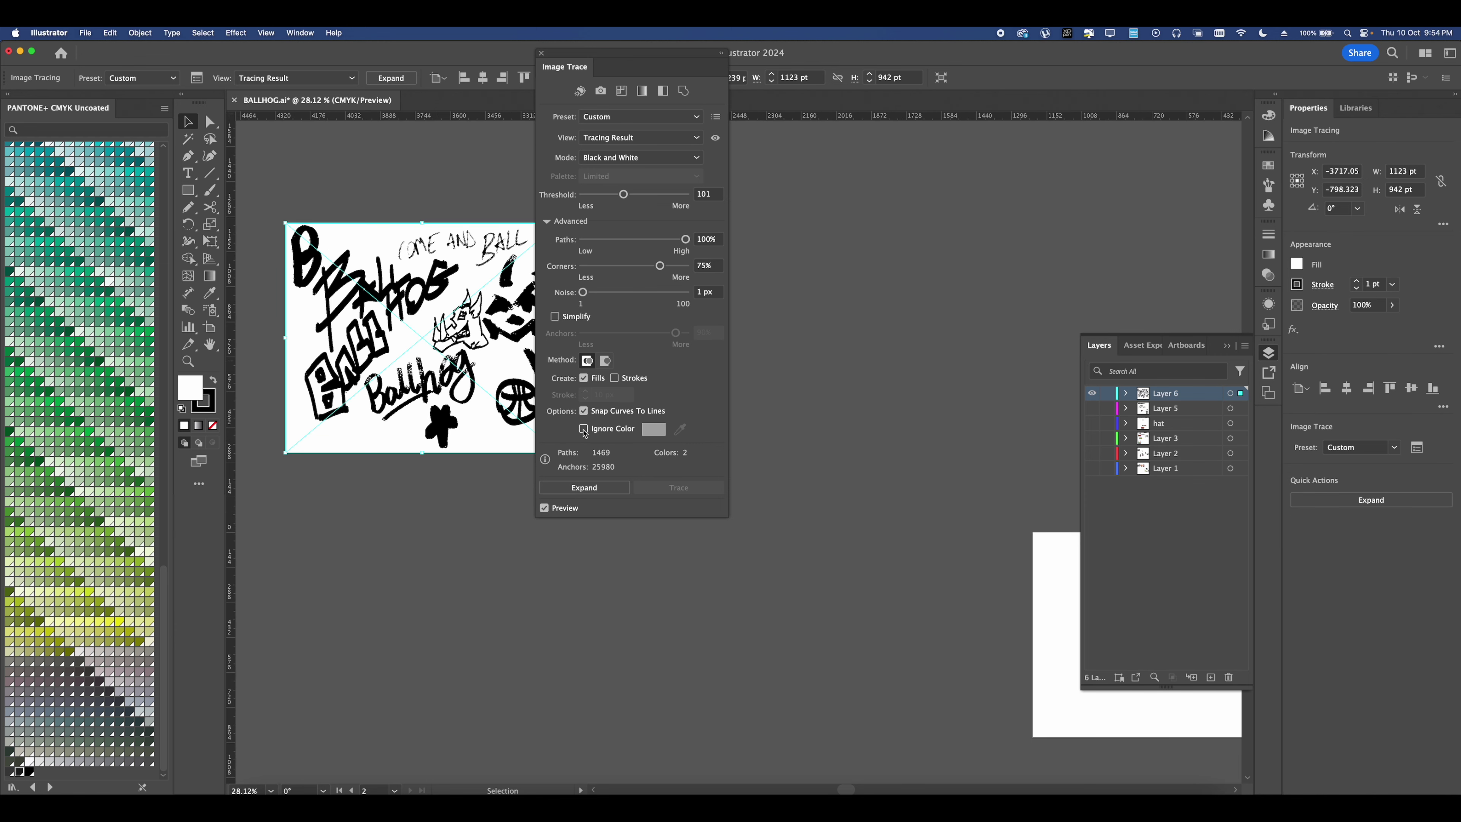
left_click(584, 429)
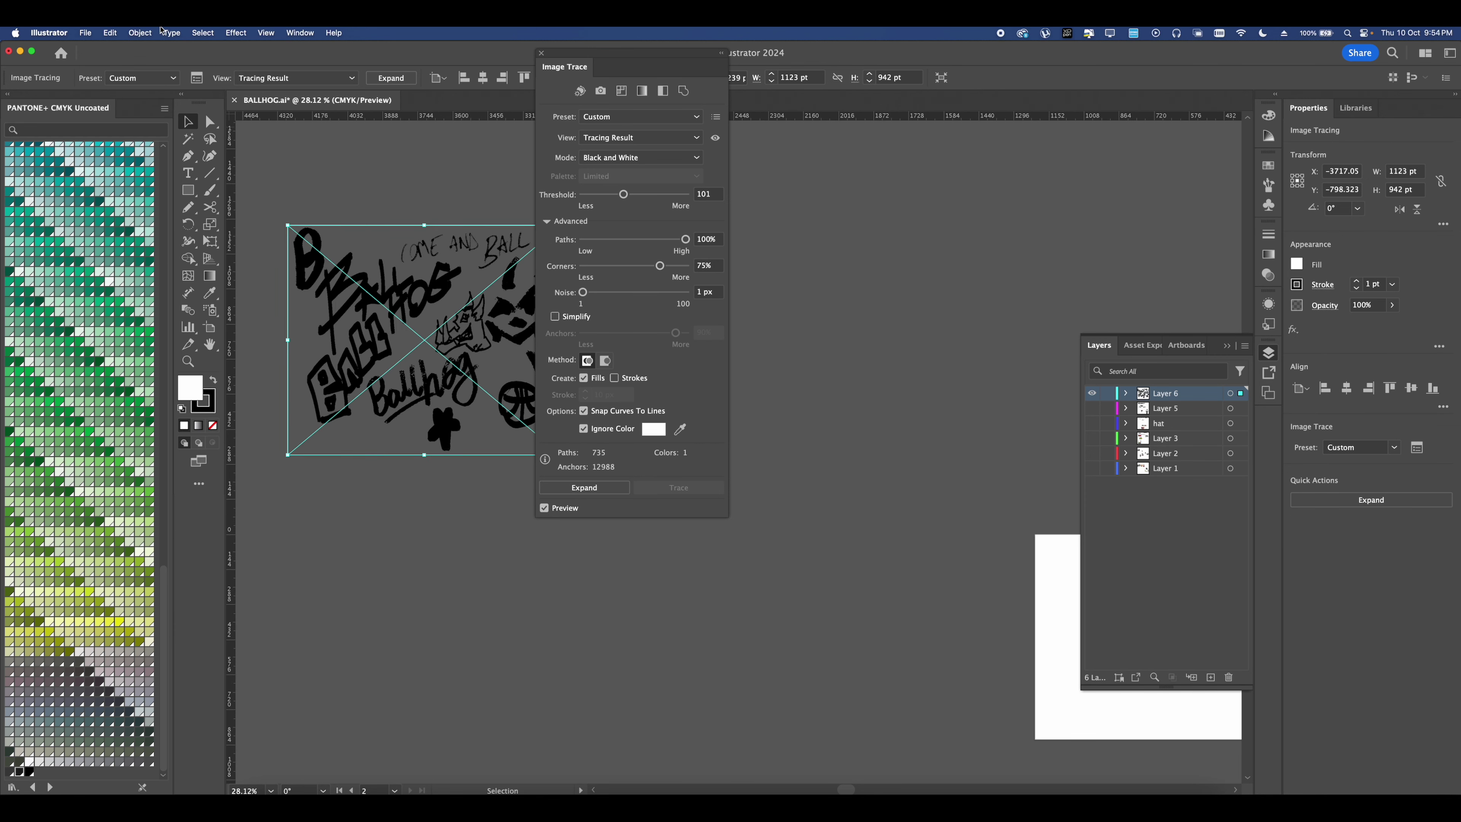
- Expand the tracing with Object and Fill, close the Image Trace settings, and ungroup the resulting artwork
left_click(150, 33)
left_click(149, 189)
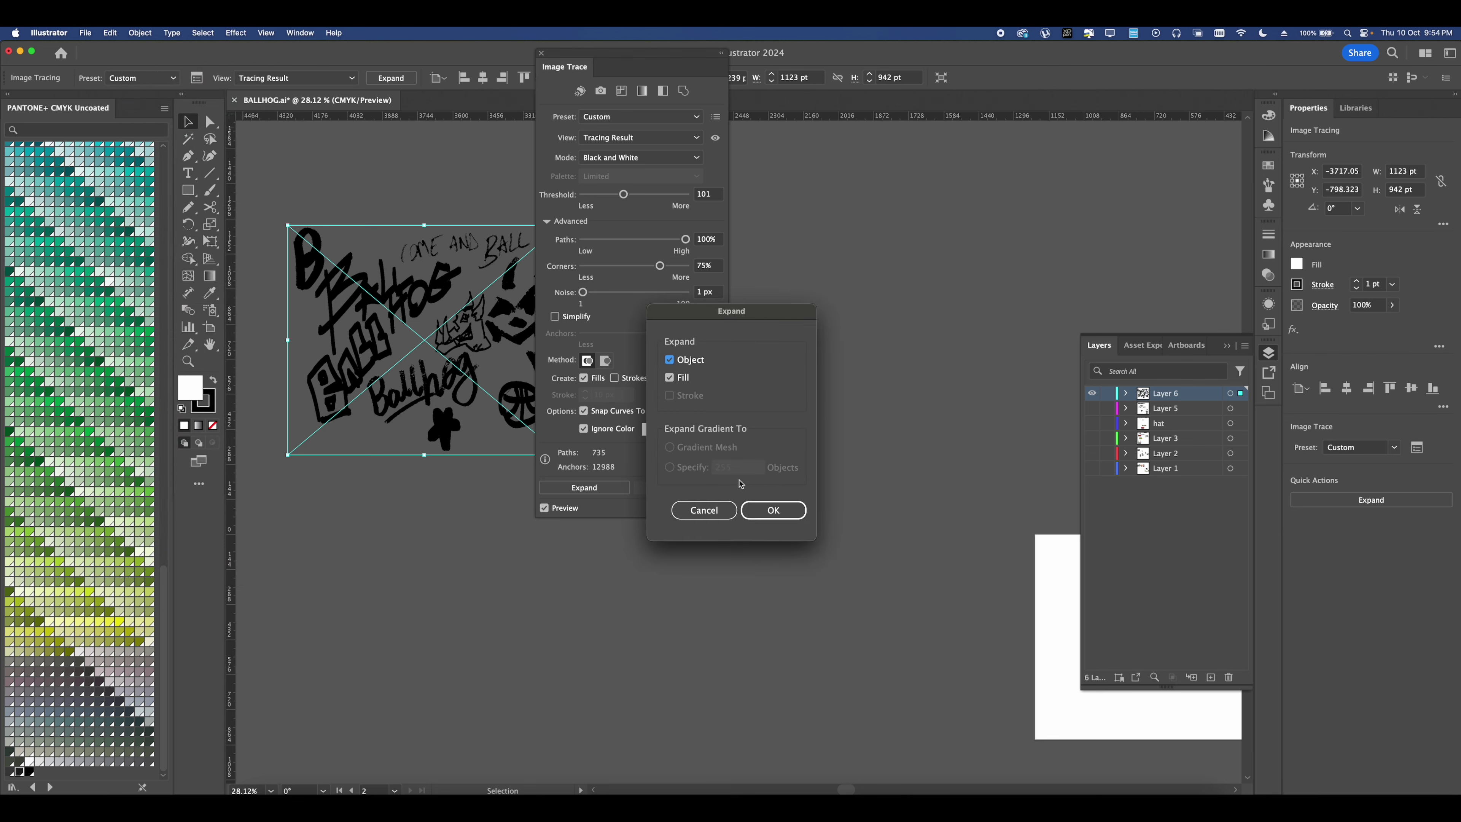
left_click(774, 511)
left_click(542, 53)
scroll(728, 357, "up", 6)
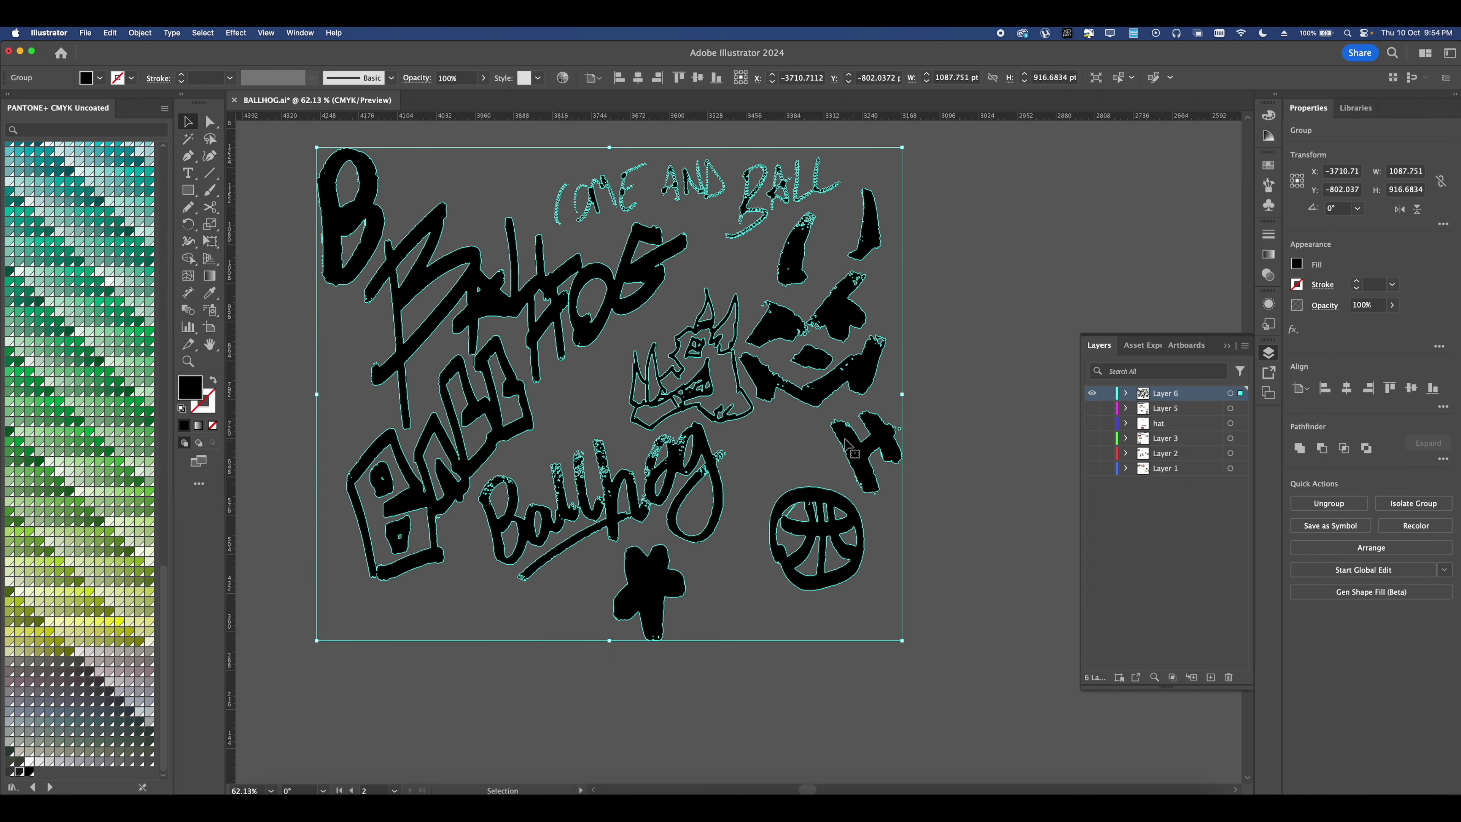
scroll(851, 449, "down", 5)
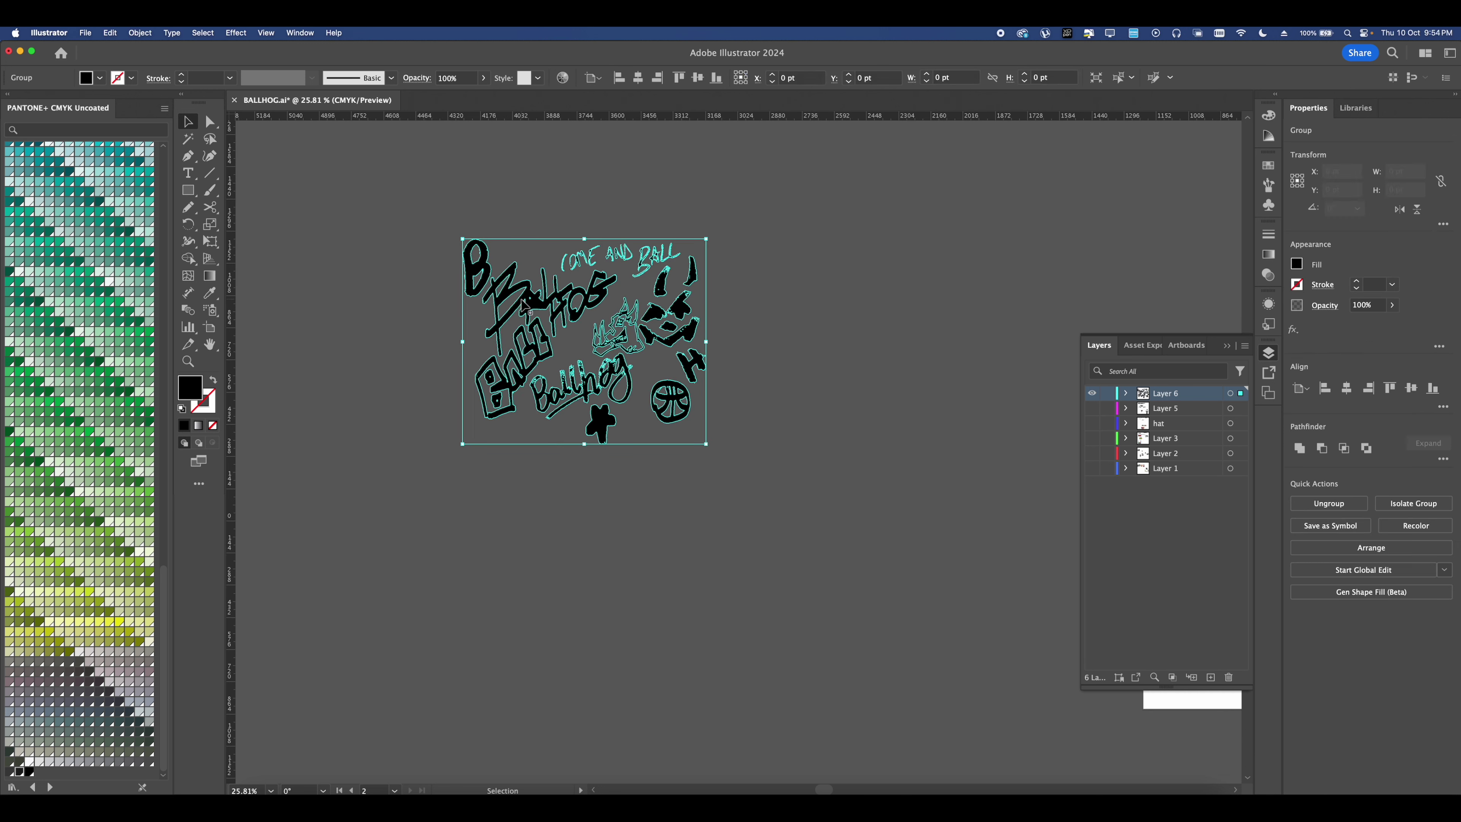
right_click(519, 285)
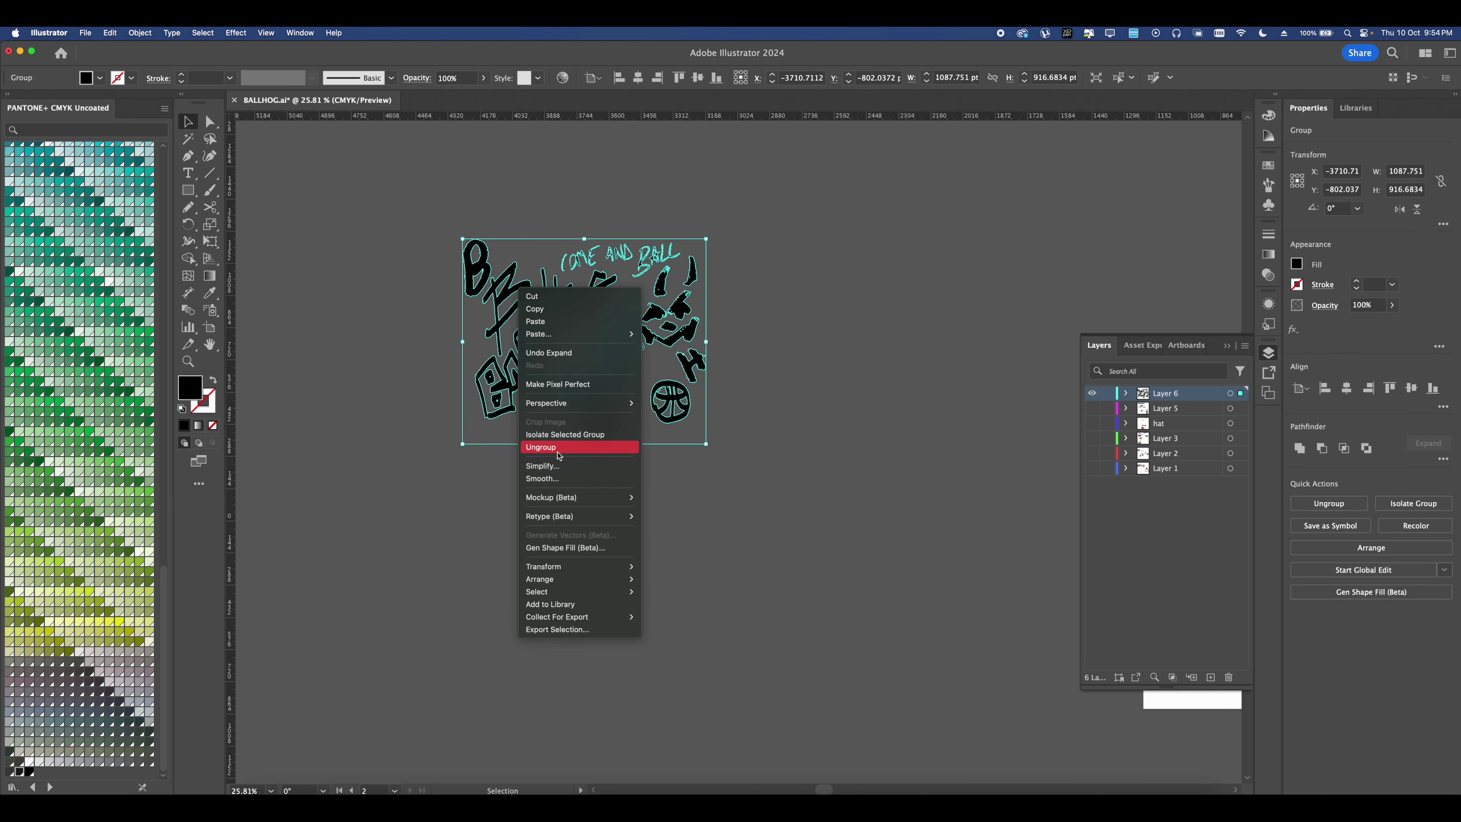
left_click(558, 449)
- Select all the traced lettering and icons and make a pattern from them
scroll(604, 470, "up", 1)
left_click_drag(799, 556, 354, 195)
key("super+a")
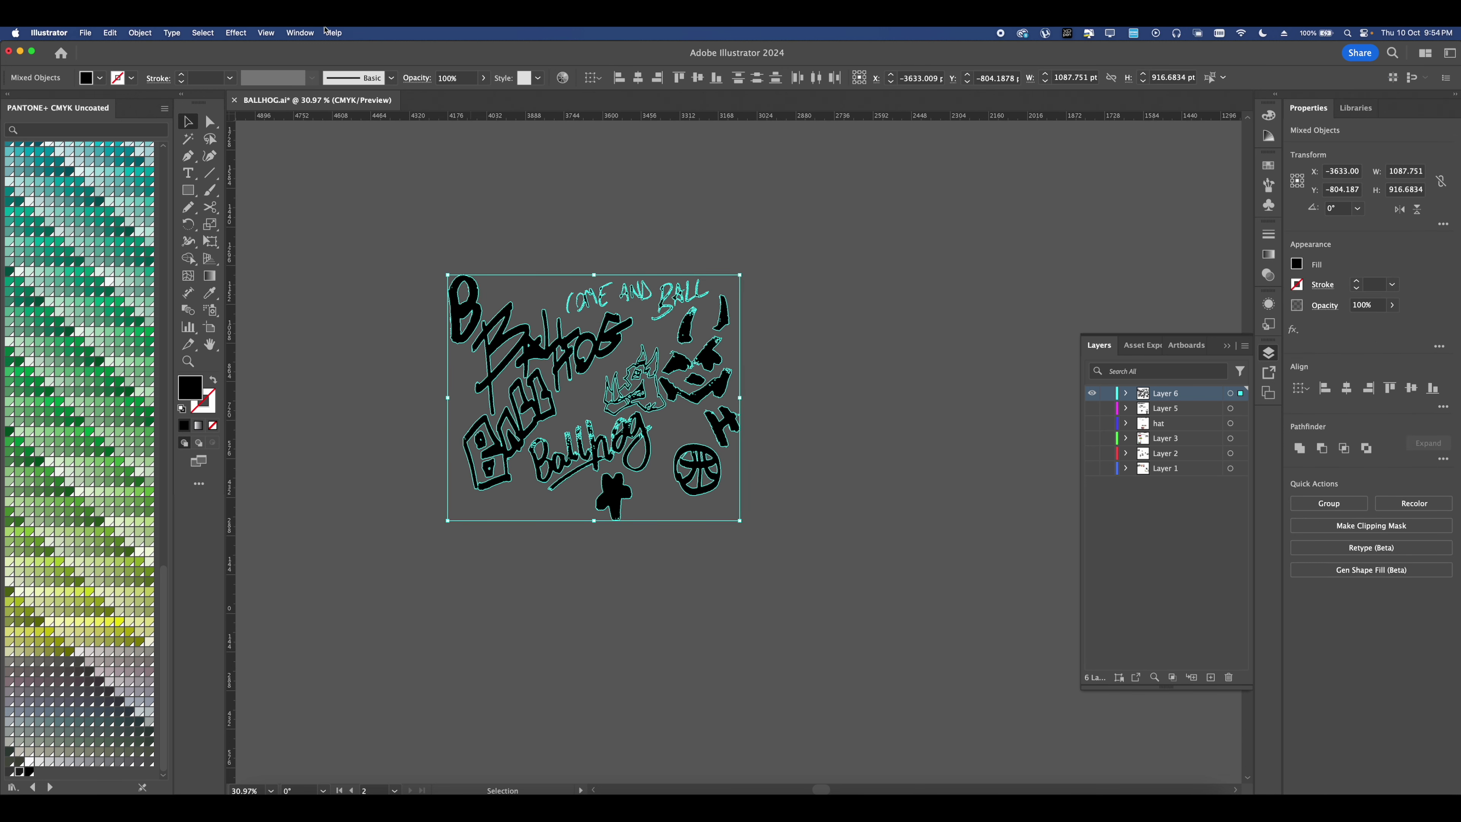
left_click(327, 32)
type("pattern")
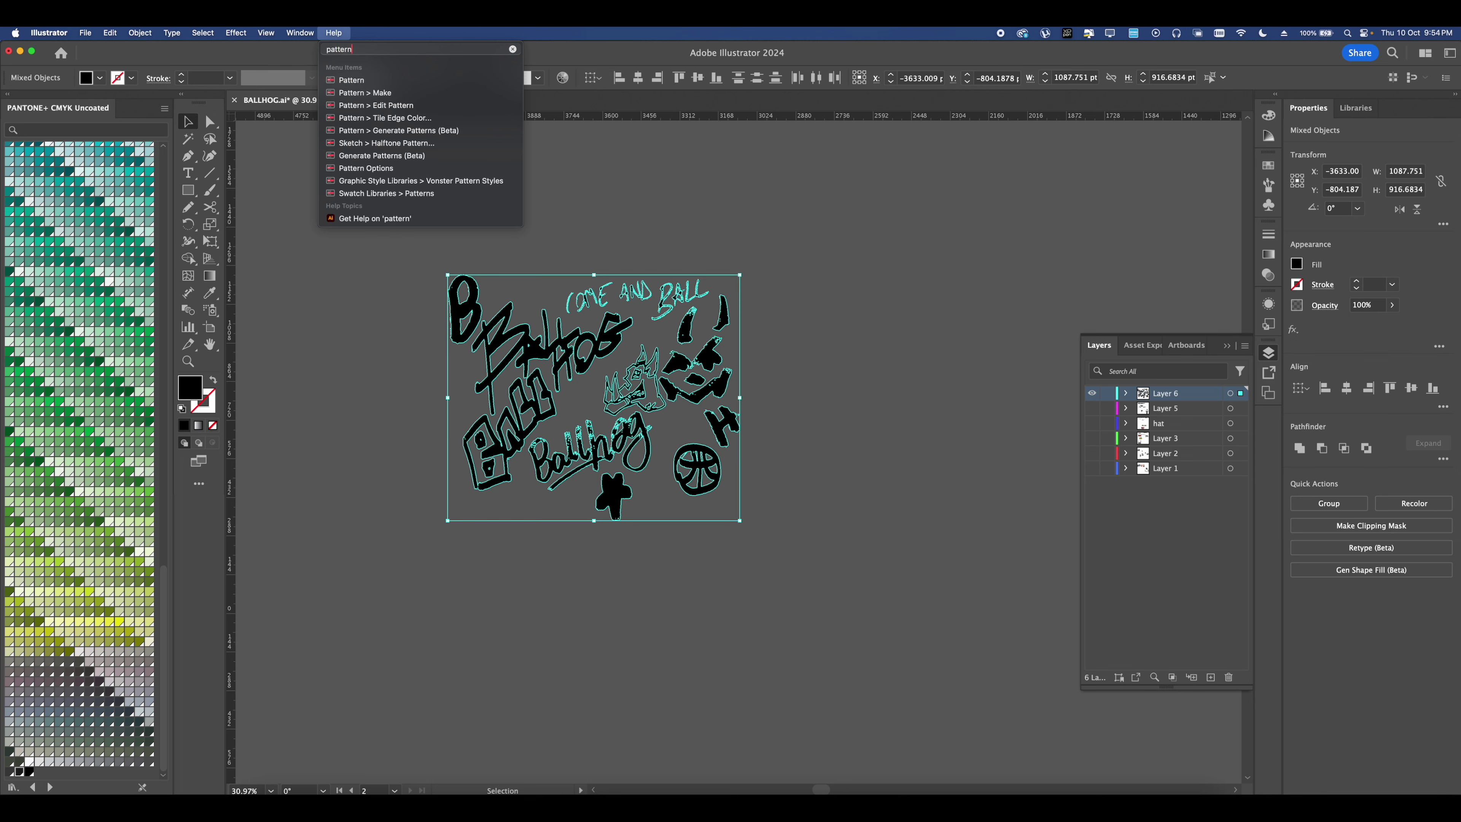
left_click(365, 92)
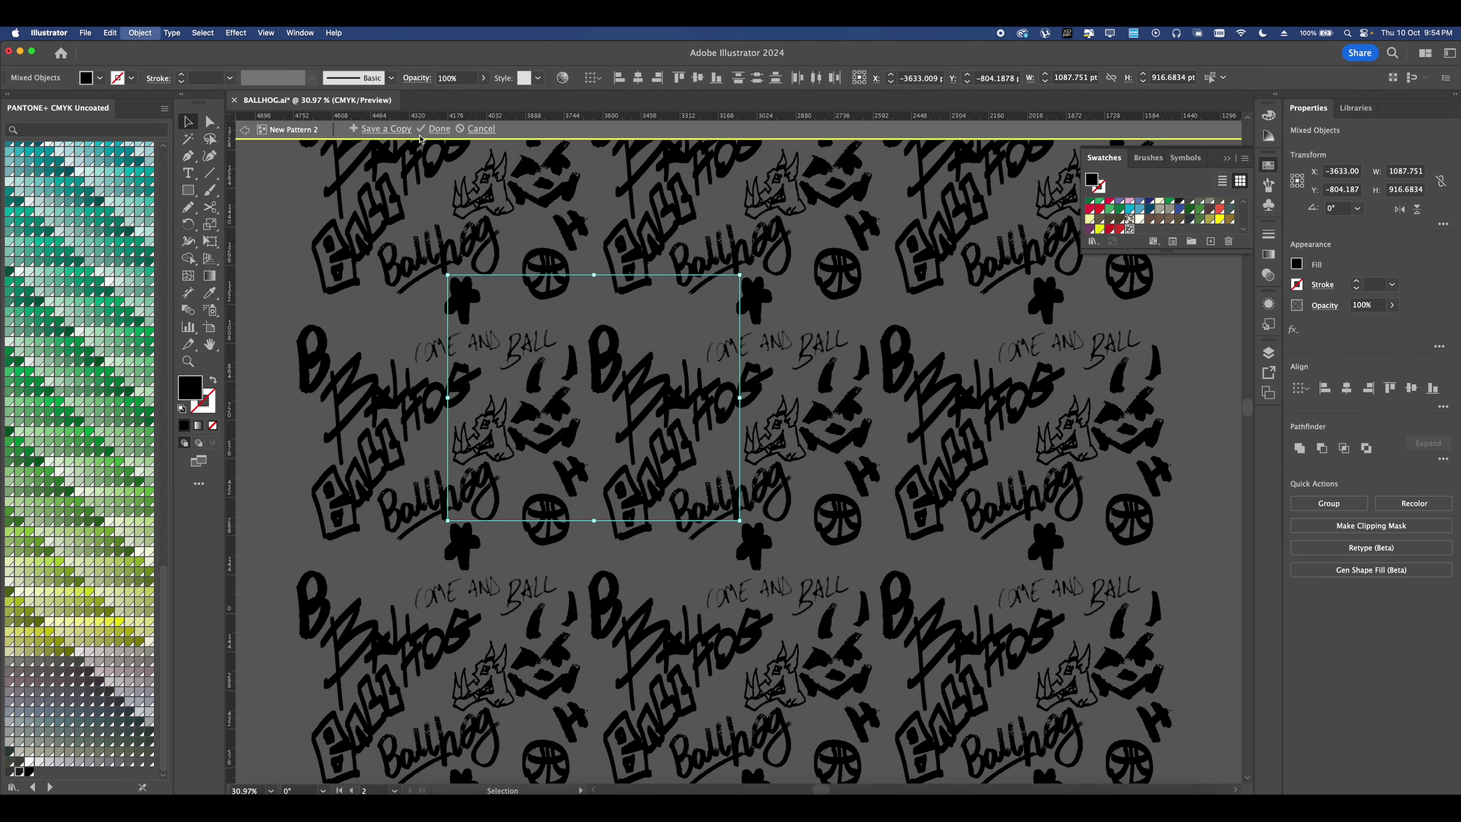
left_click(868, 452)
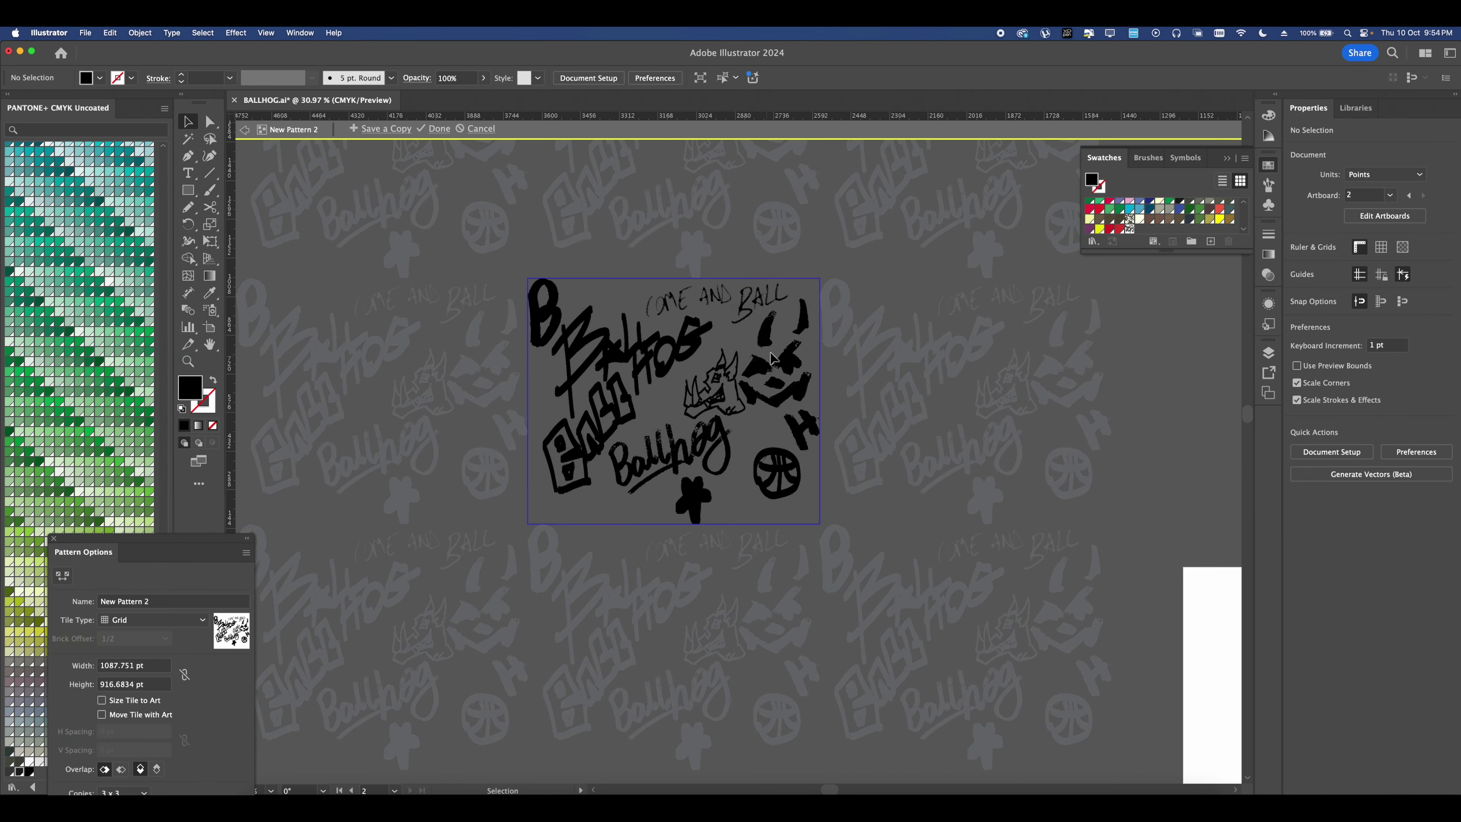
- Move the single letter B onto the tile's upper edge, enlarge it to about 143 by 292 pt, and rotate it sideways
scroll(627, 357, "up", 3)
scroll(552, 293, "up", 3)
left_click_drag(544, 309, 554, 267)
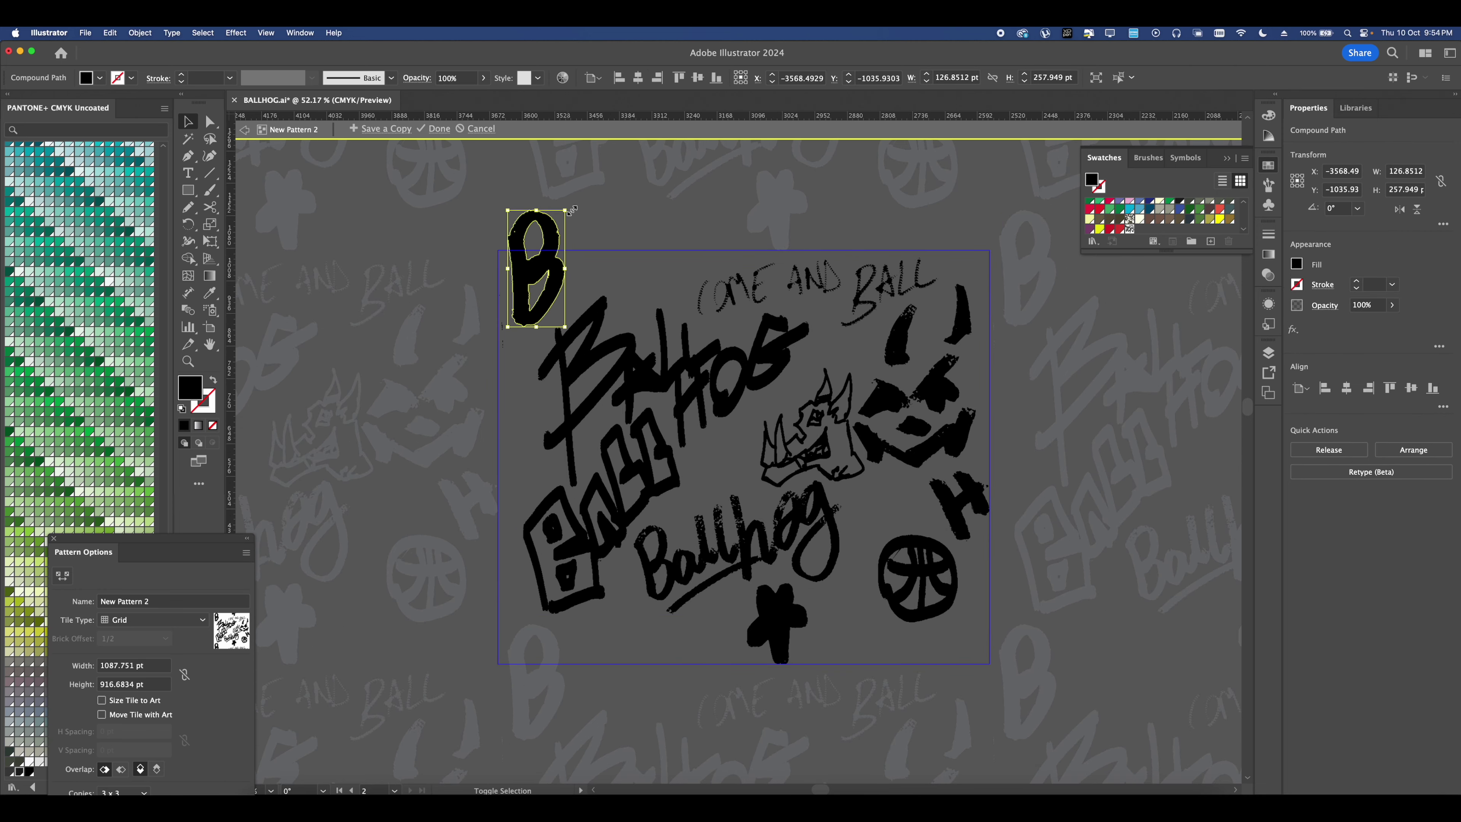
left_click_drag(573, 210, 579, 195)
left_click(604, 201)
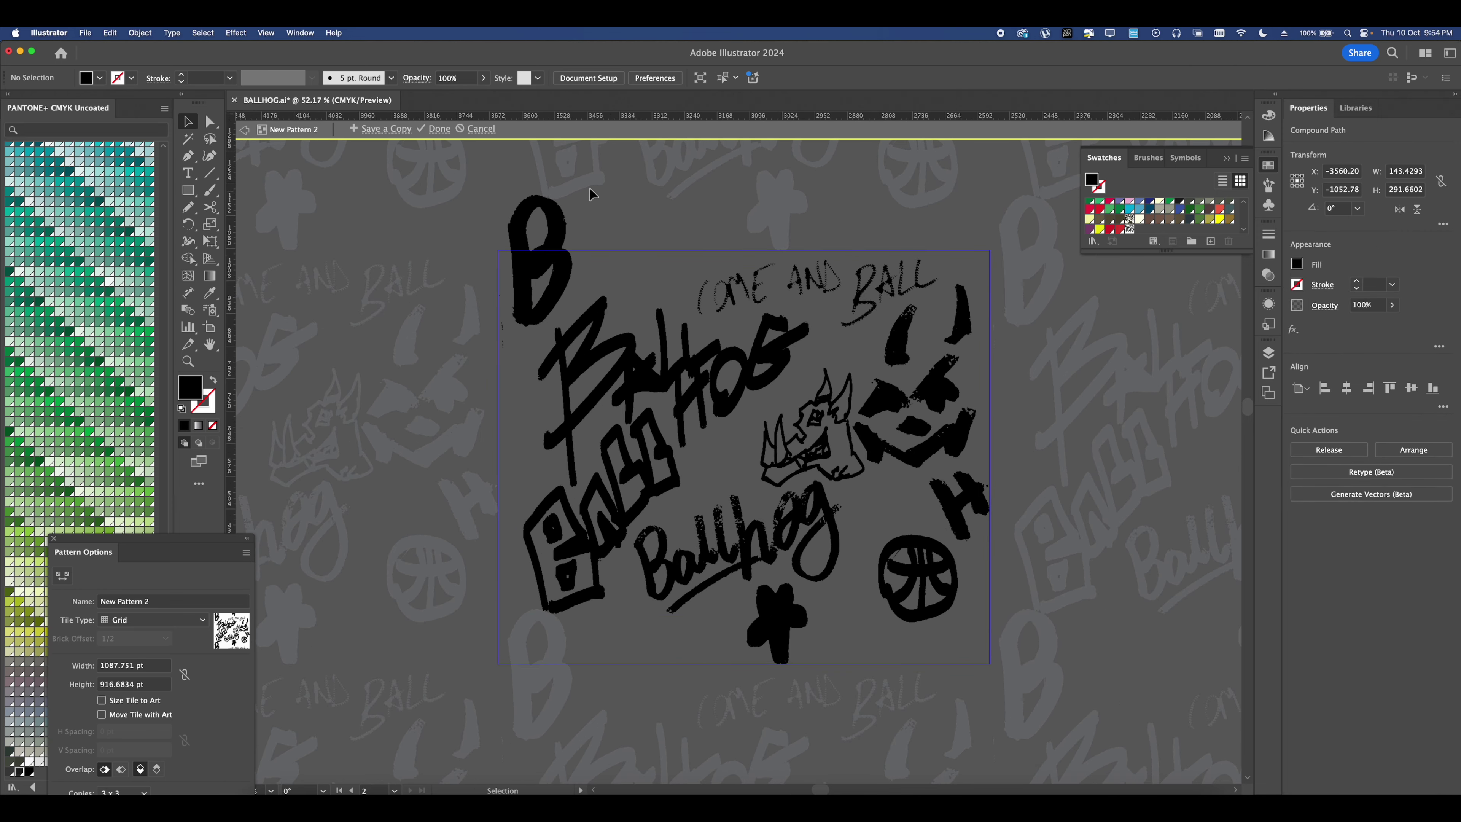
left_click(561, 225)
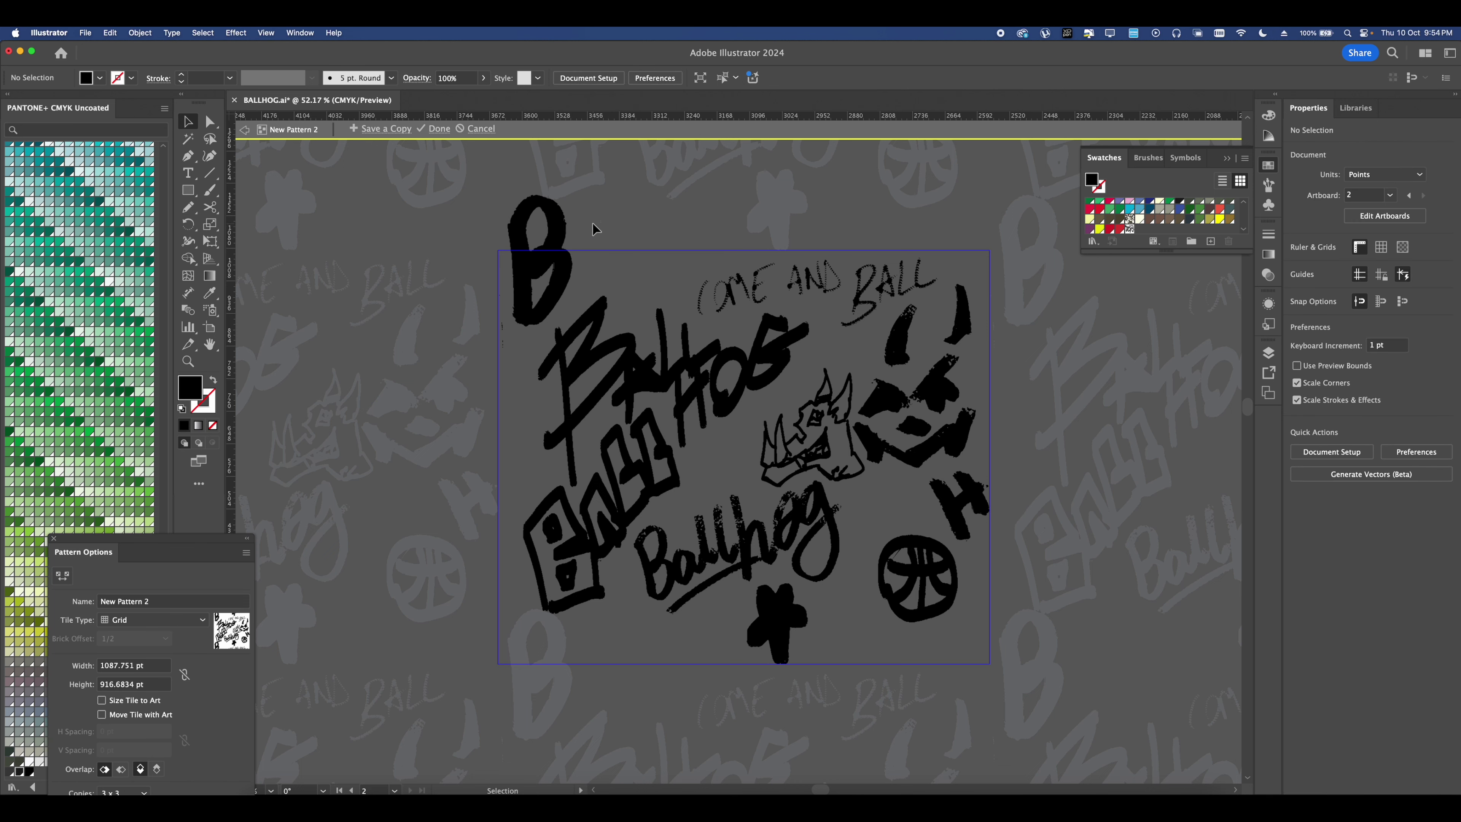
left_click_drag(602, 226, 736, 300)
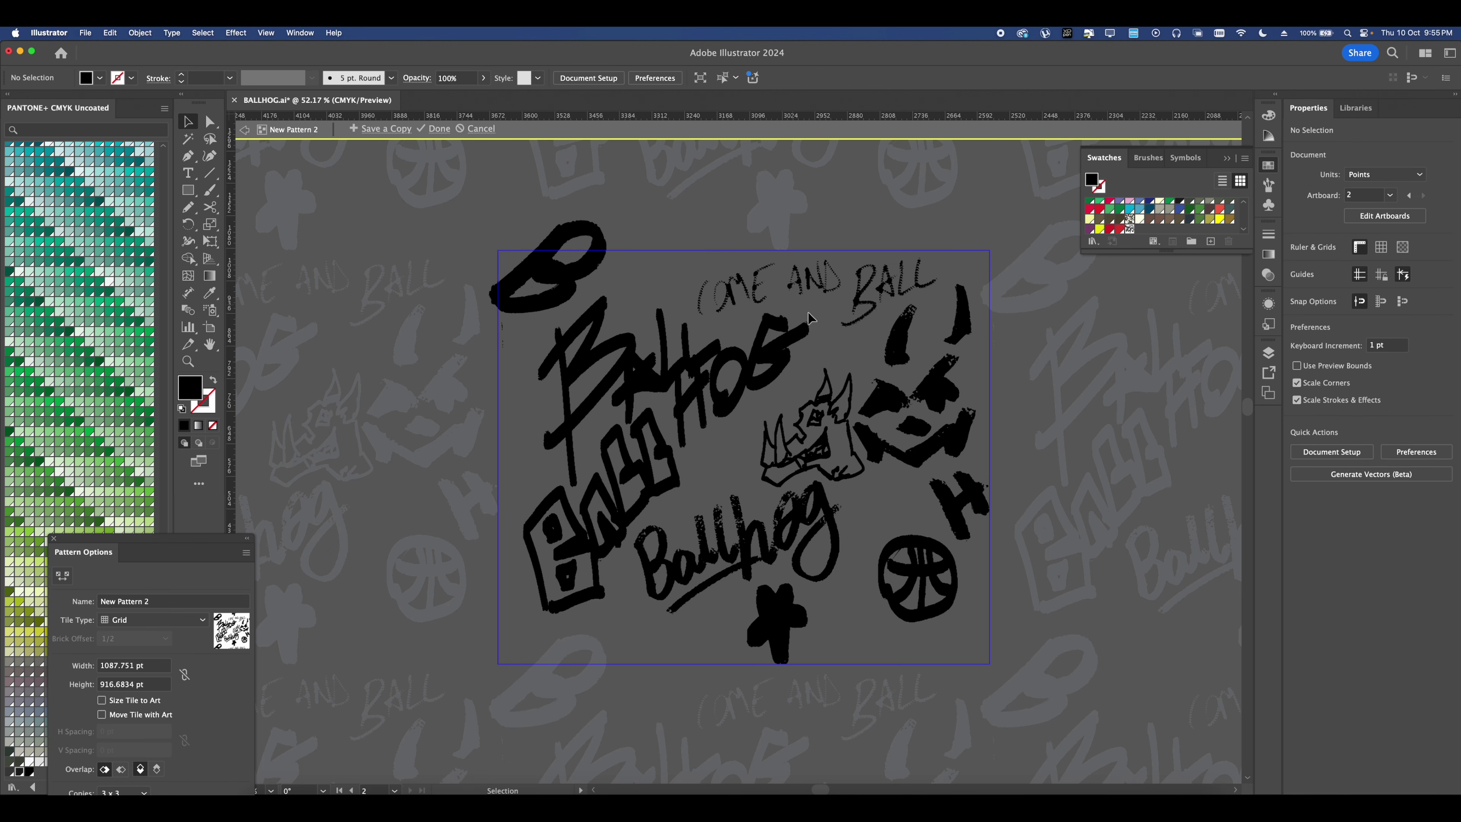
- Reposition the outlined horned animal head between the BALLHOG lettering and the mask face and enlarge it slightly
scroll(808, 317, "down", 3)
left_click(767, 385)
scroll(765, 382, "up", 3)
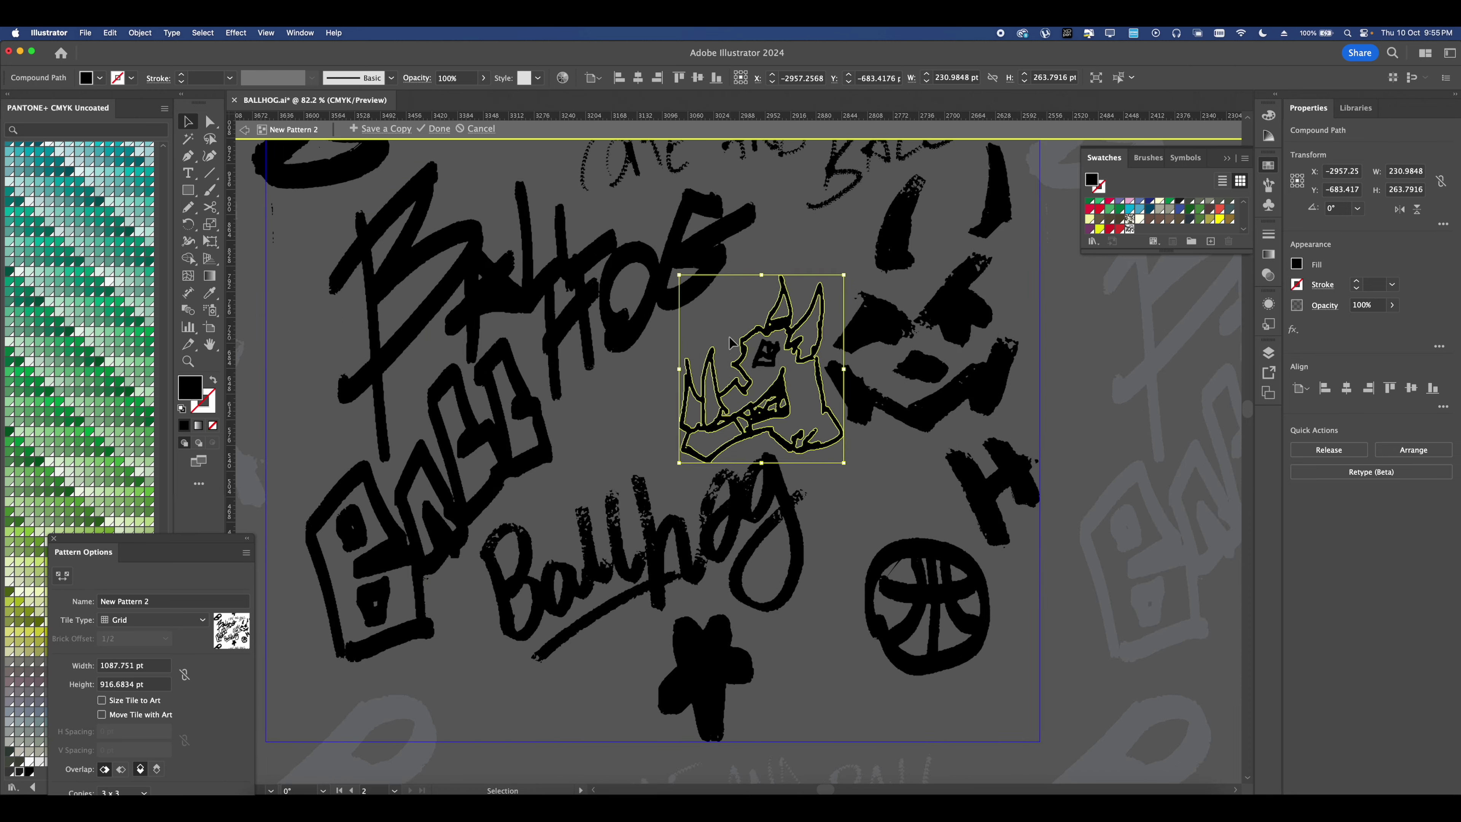
left_click_drag(744, 352, 787, 406)
left_click_drag(763, 463, 764, 407)
left_click(847, 485)
- Enlarge the basketball icon to fill the tile's lower corner below the letter H
scroll(852, 493, "down", 2)
left_click_drag(940, 618, 915, 573)
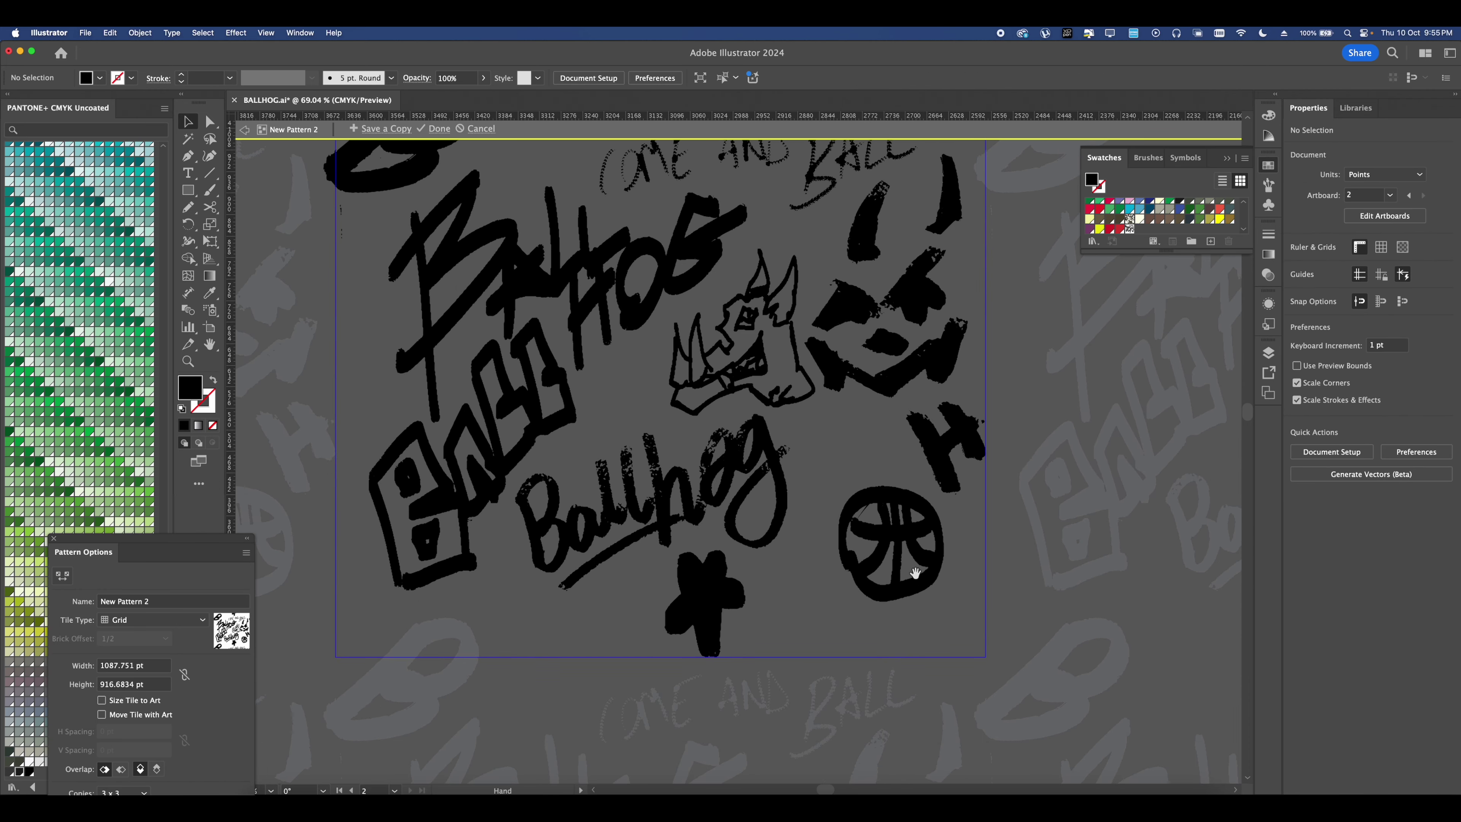
left_click_drag(860, 527, 893, 637)
left_click(979, 569)
- Place a copy of the H on the tile's bottom edge and a small star copy on its left edge
scroll(957, 554, "down", 4)
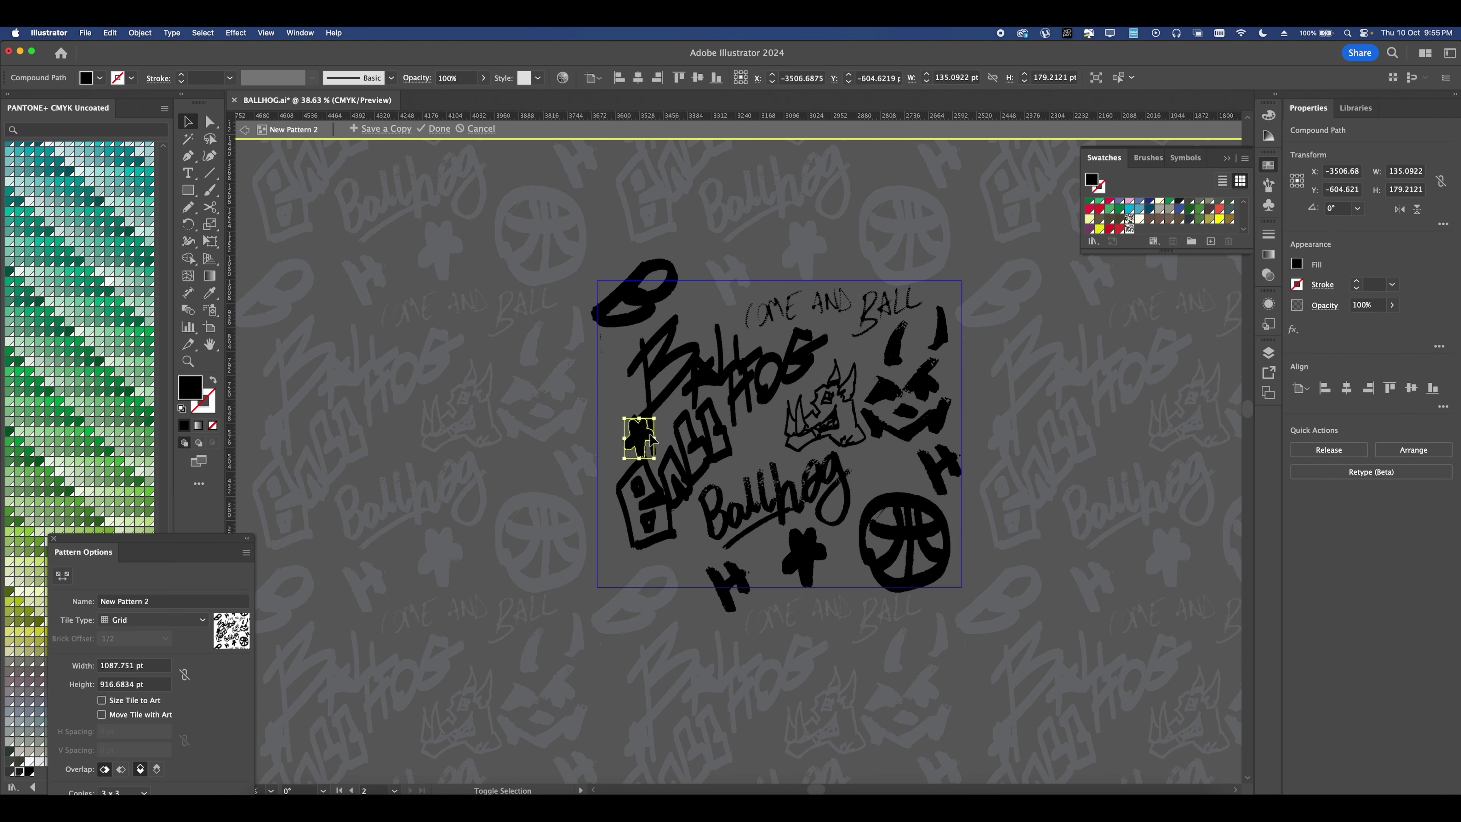
left_click_drag(644, 431, 605, 414)
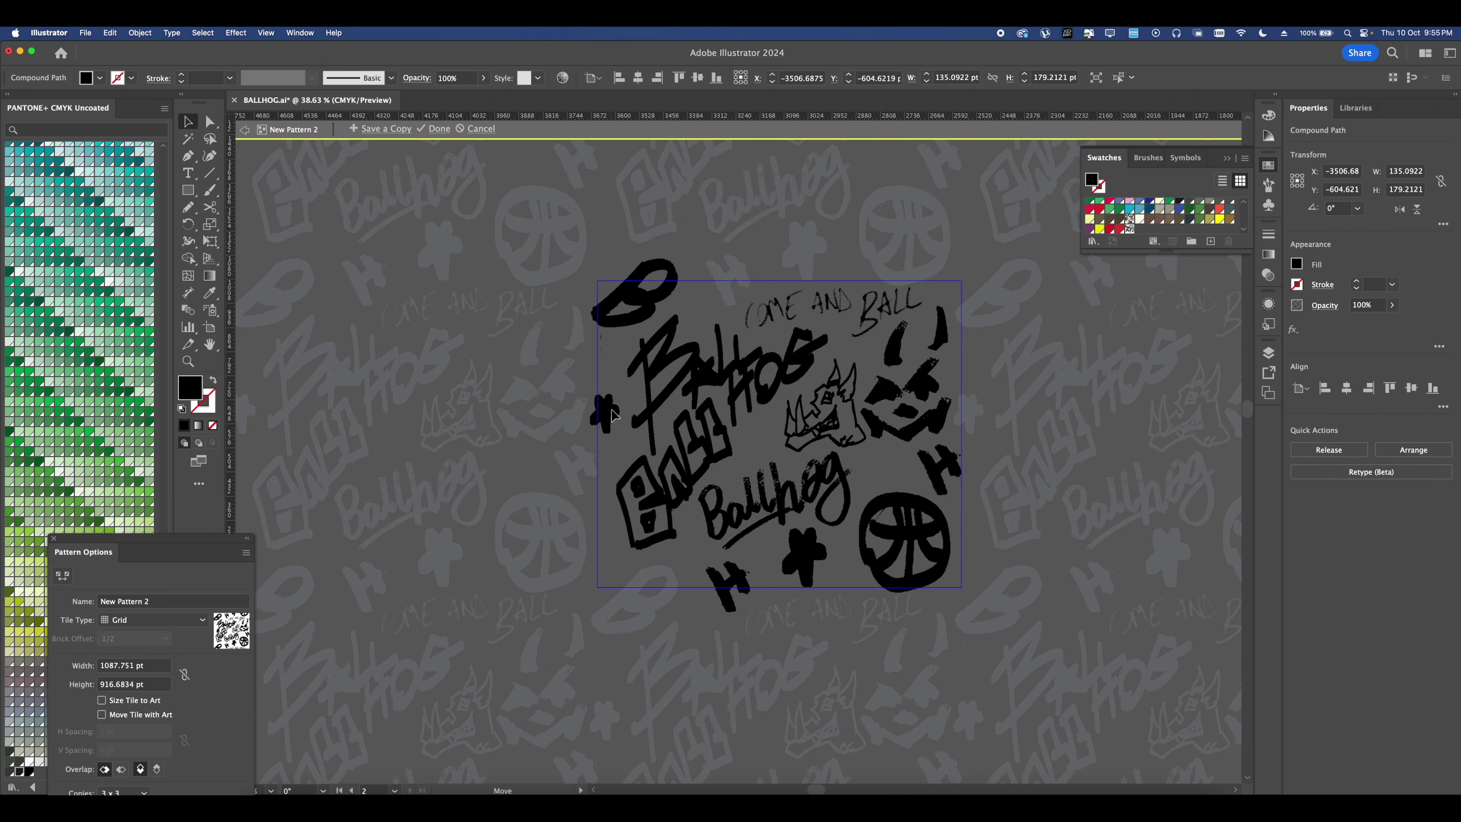
key("super+shift+a")
- Fill the gap beside the block lettering with a small rotated Ballhog script copy and finish editing the pattern
scroll(720, 420, "down", 3)
scroll(719, 421, "up", 1)
left_click_drag(817, 369, 816, 432)
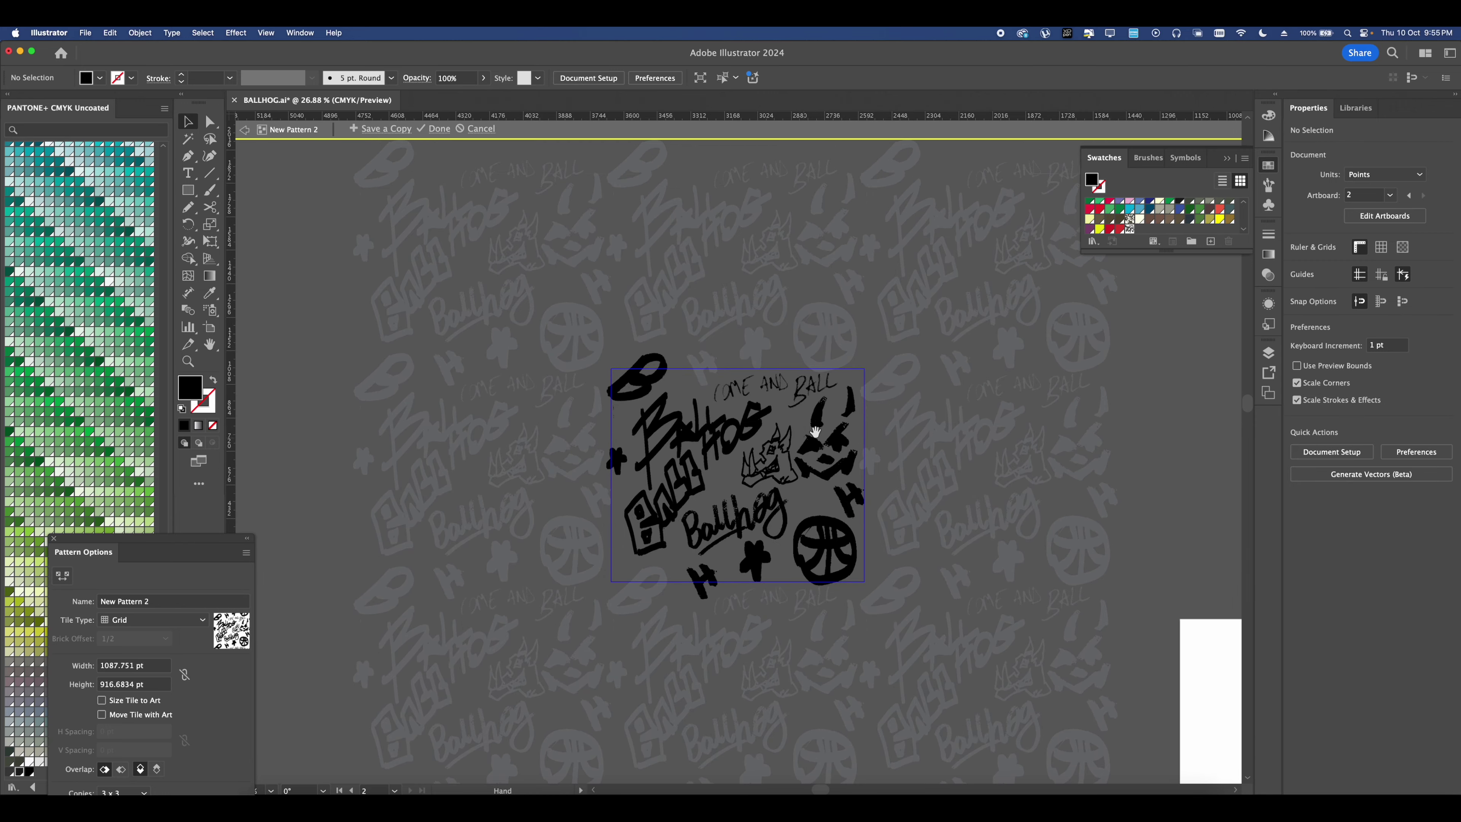
scroll(806, 495, "up", 5)
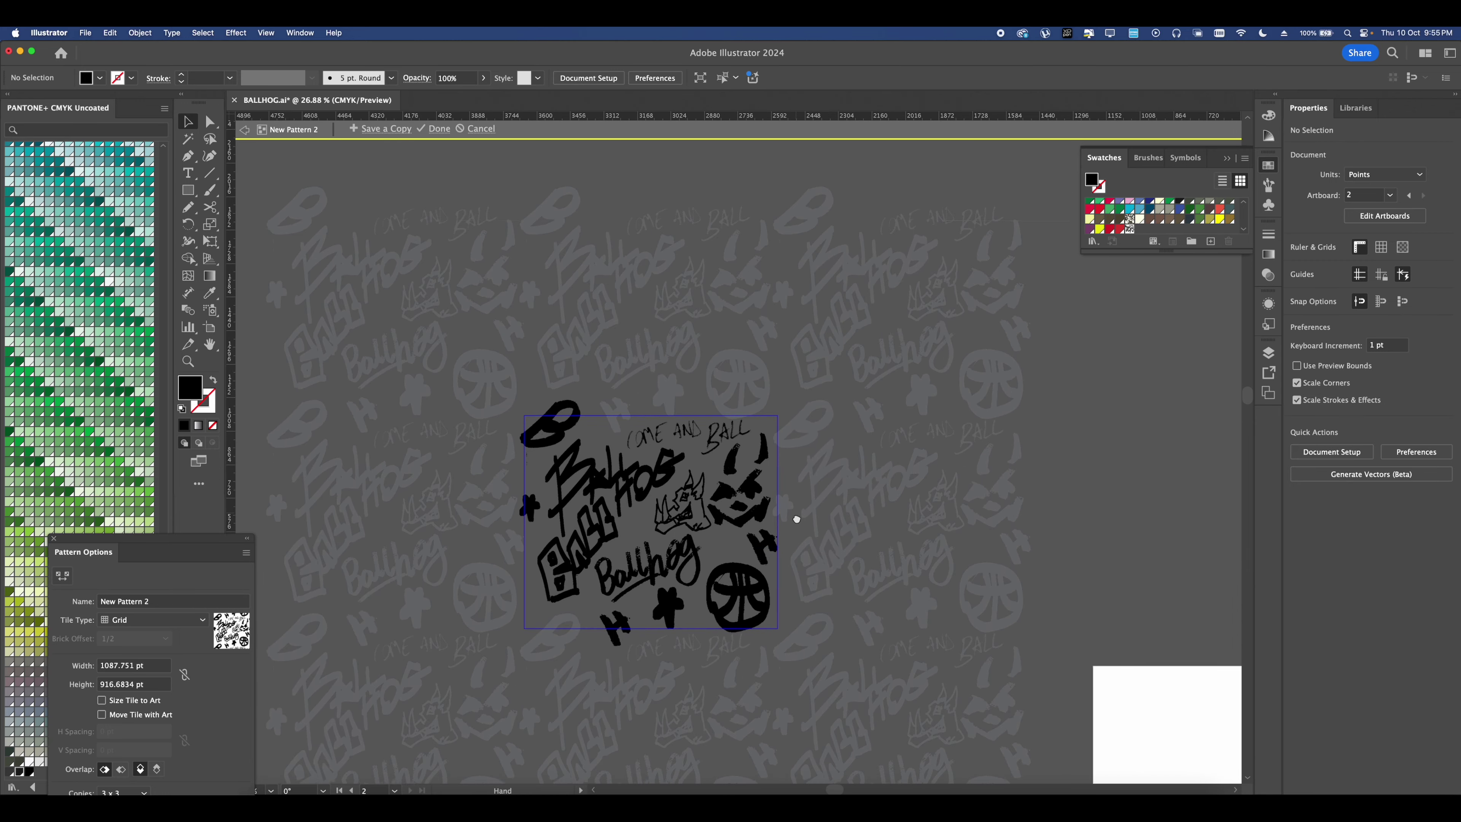
scroll(717, 391, "down", 4)
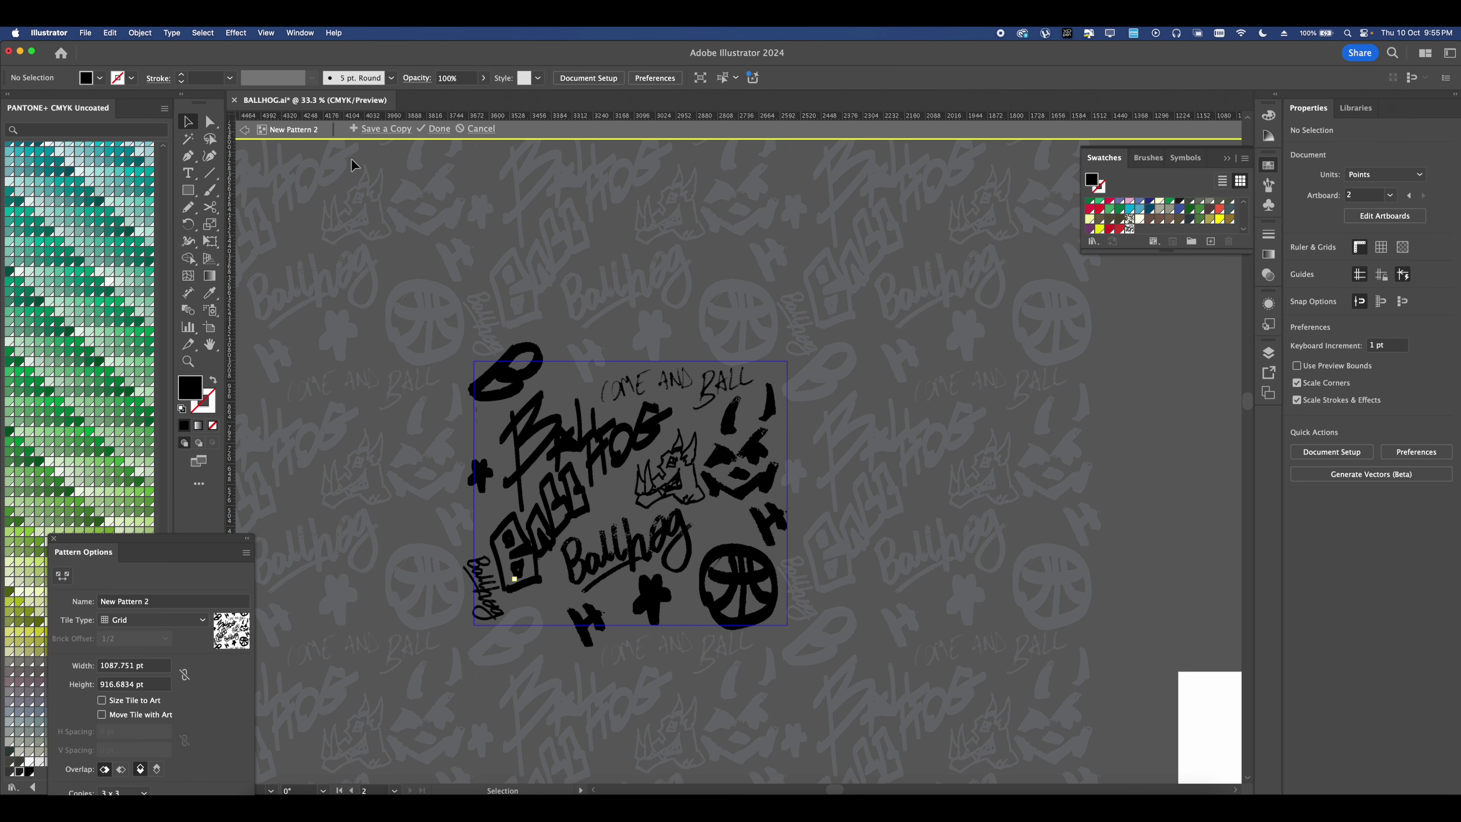
left_click(54, 539)
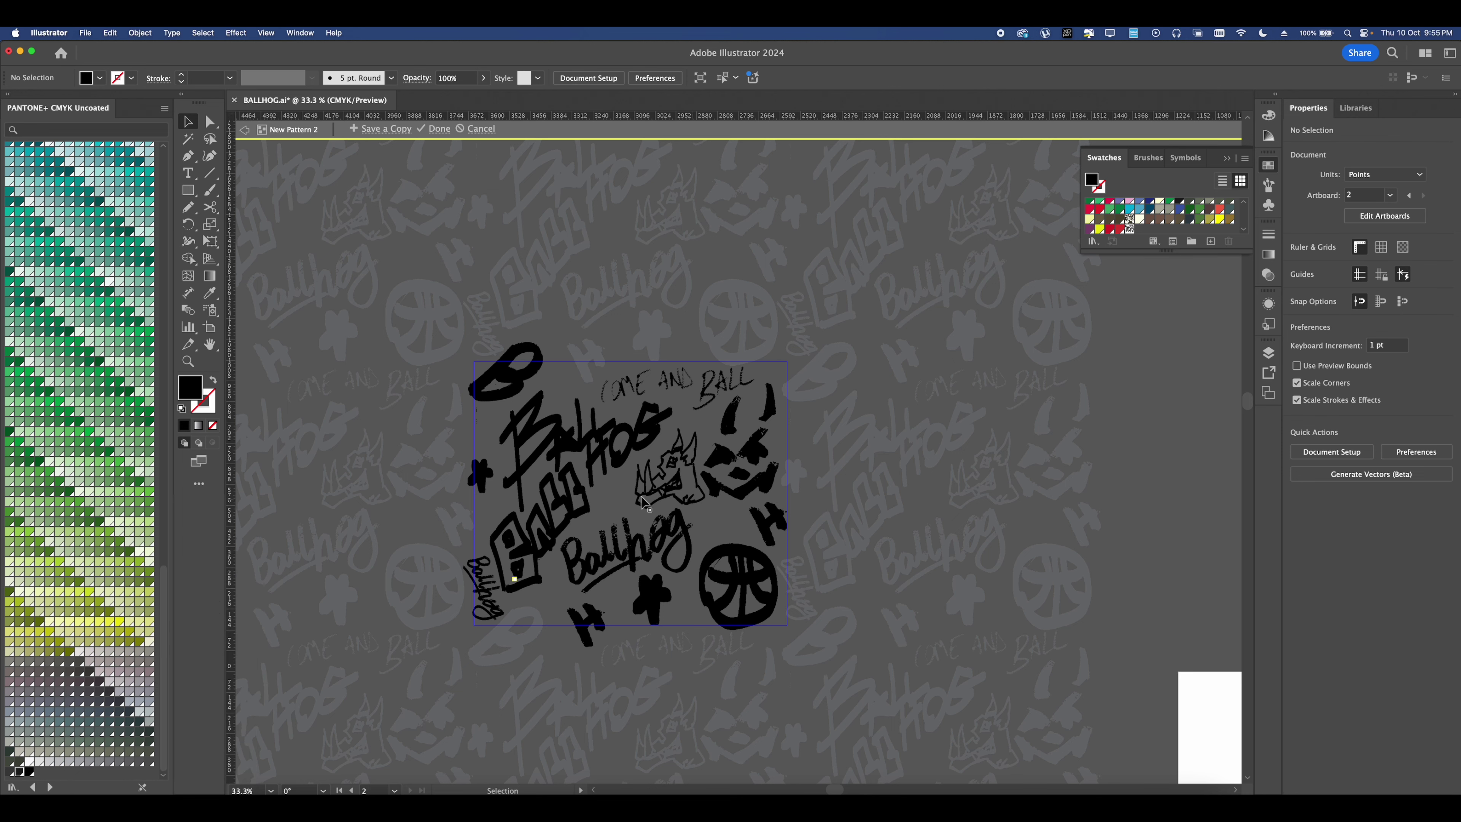
left_click(448, 129)
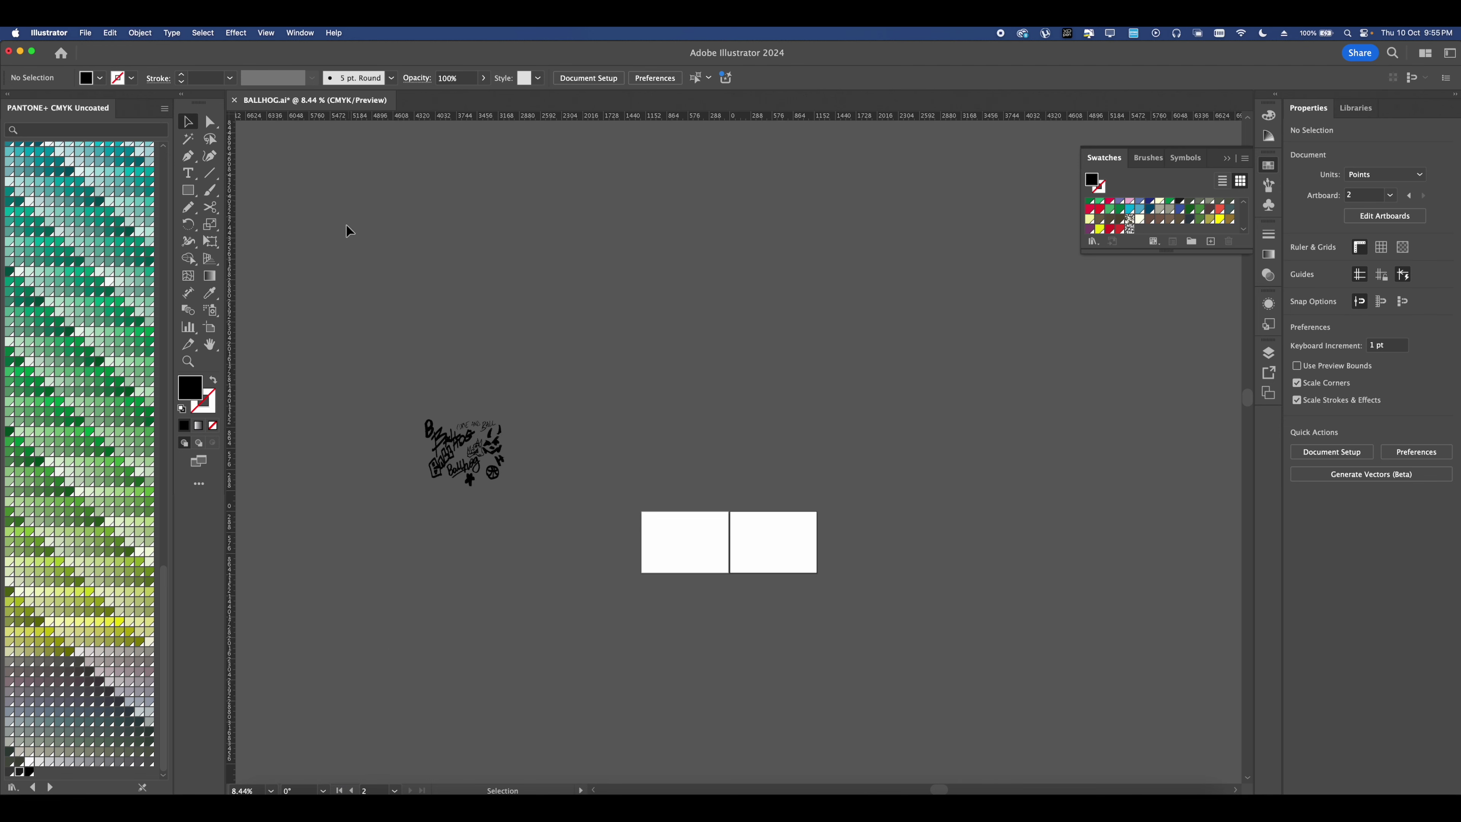
- Switch to TECH PACK UPDATE 2024.ai and select the zip hoodie and plain trouser outlines, front and back
left_click(354, 799)
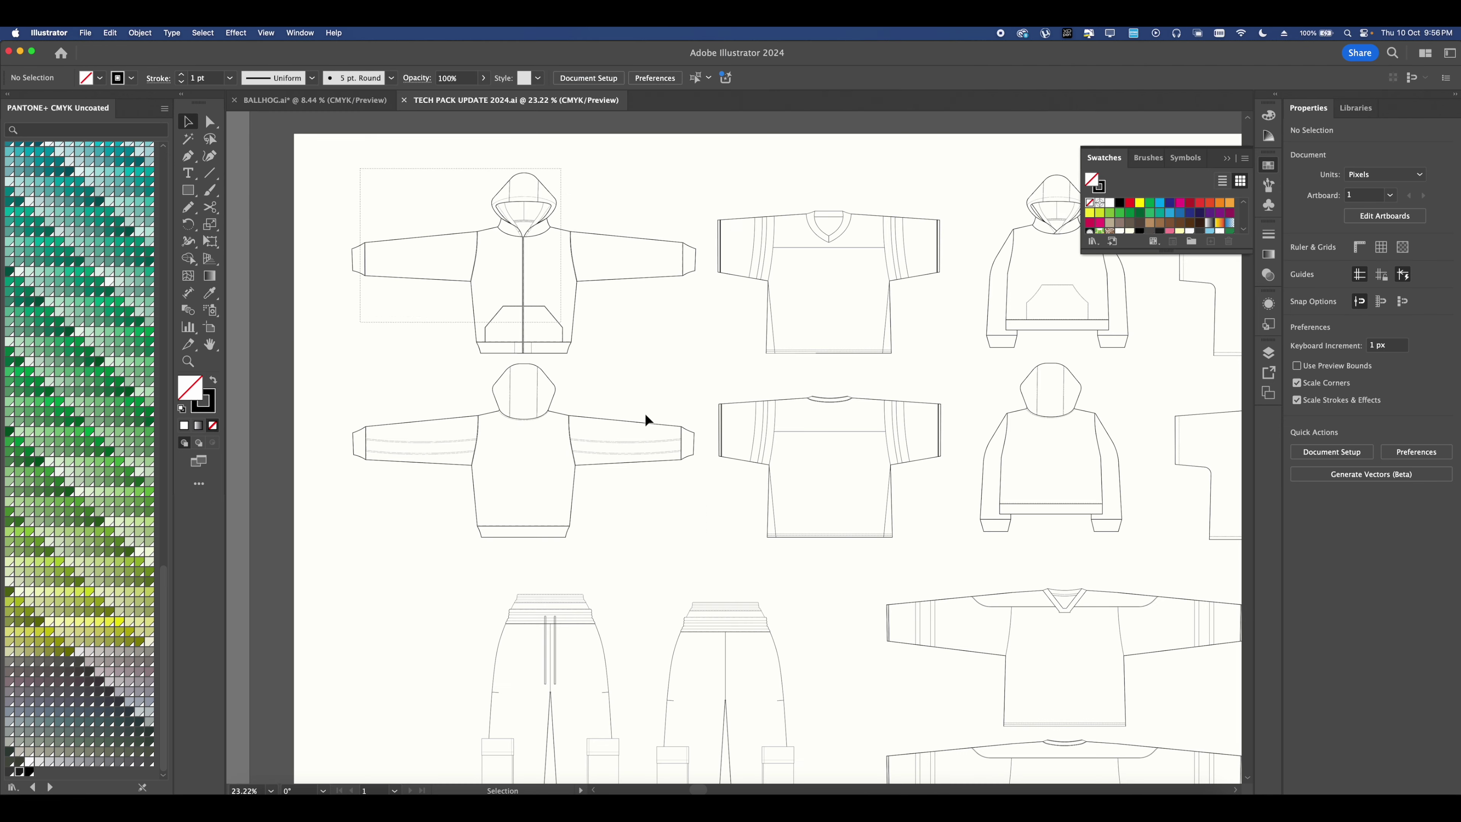
left_click_drag(646, 415, 627, 264)
scroll(617, 462, "down", 4)
scroll(627, 264, "down", 4)
key("z")
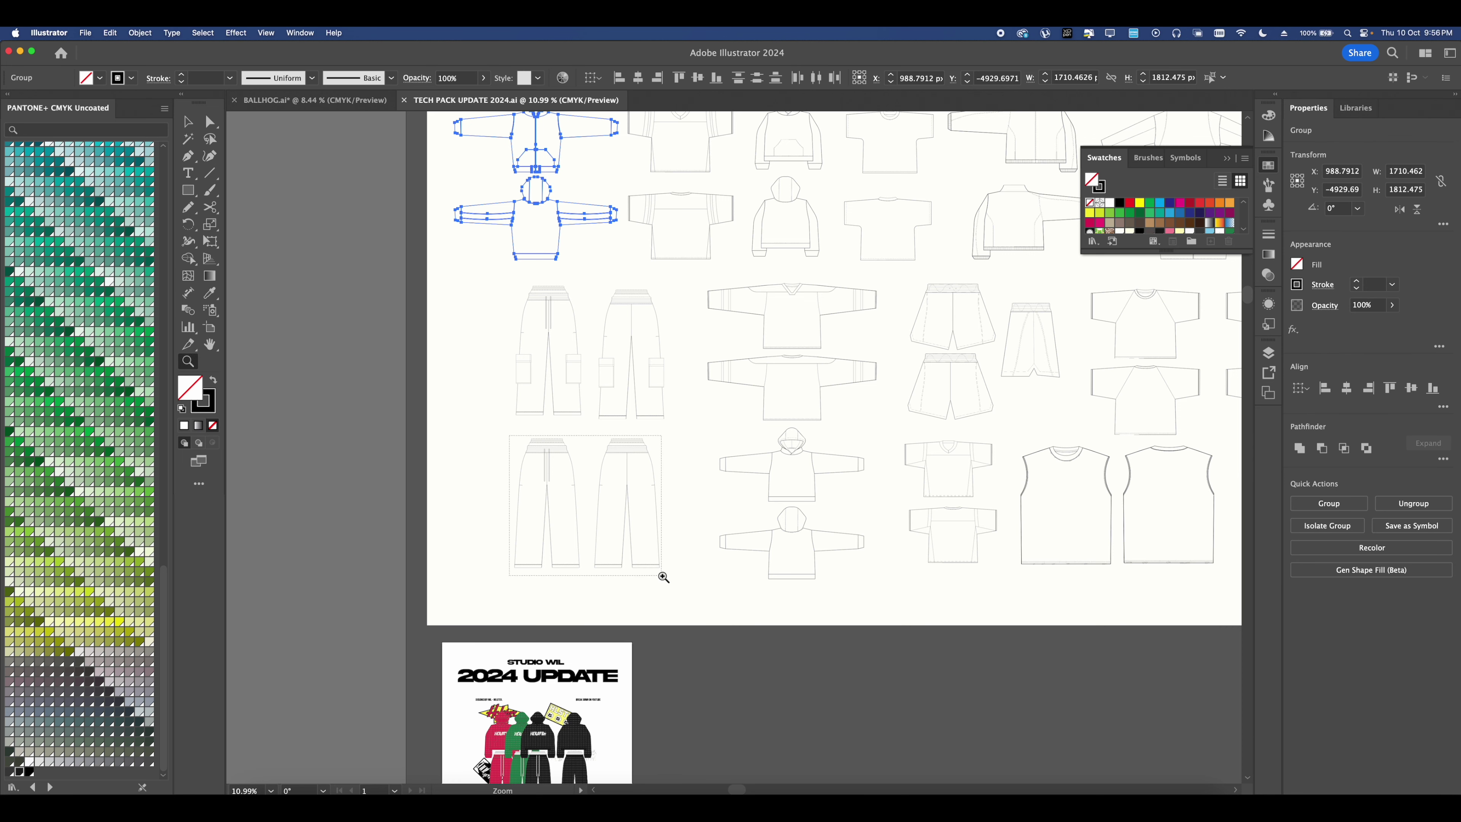
key("super+minus")
left_click(530, 403, "shift")
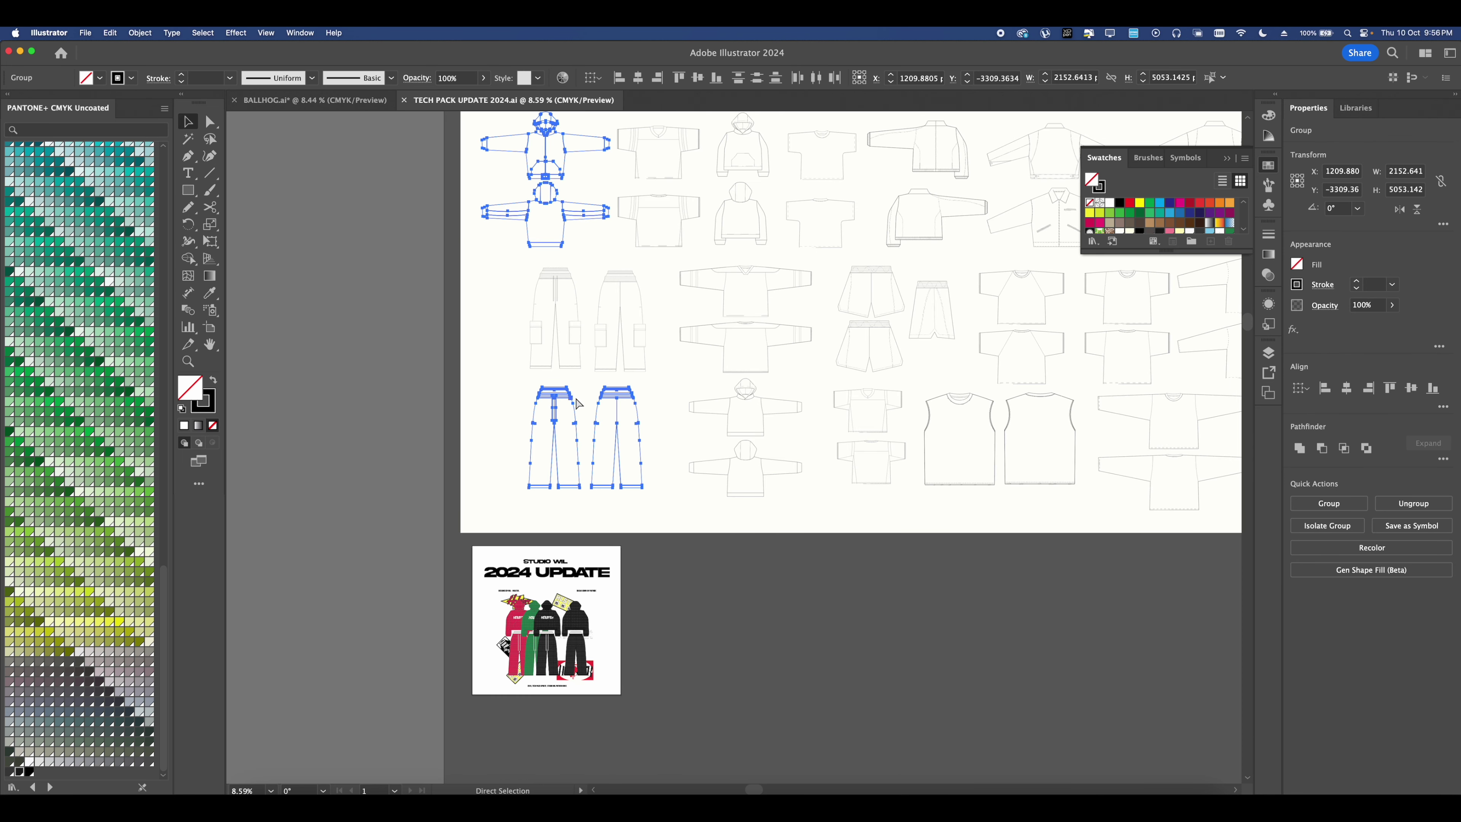
- Paste the hoodie and trouser outlines into BALLHOG.ai above the artboards
left_click(346, 103)
scroll(626, 395, "down", 1)
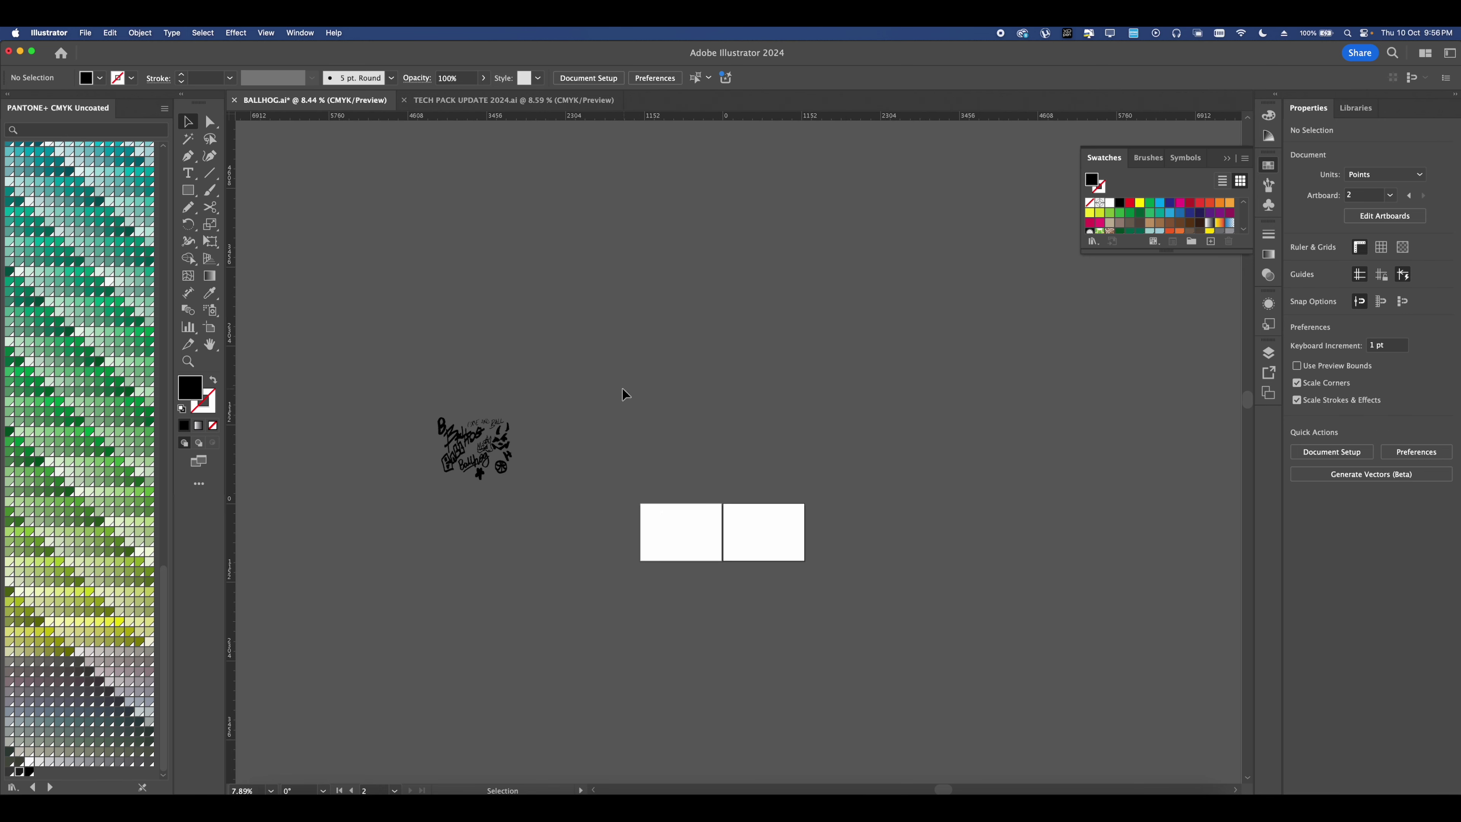
key("super+v")
left_click(666, 356)
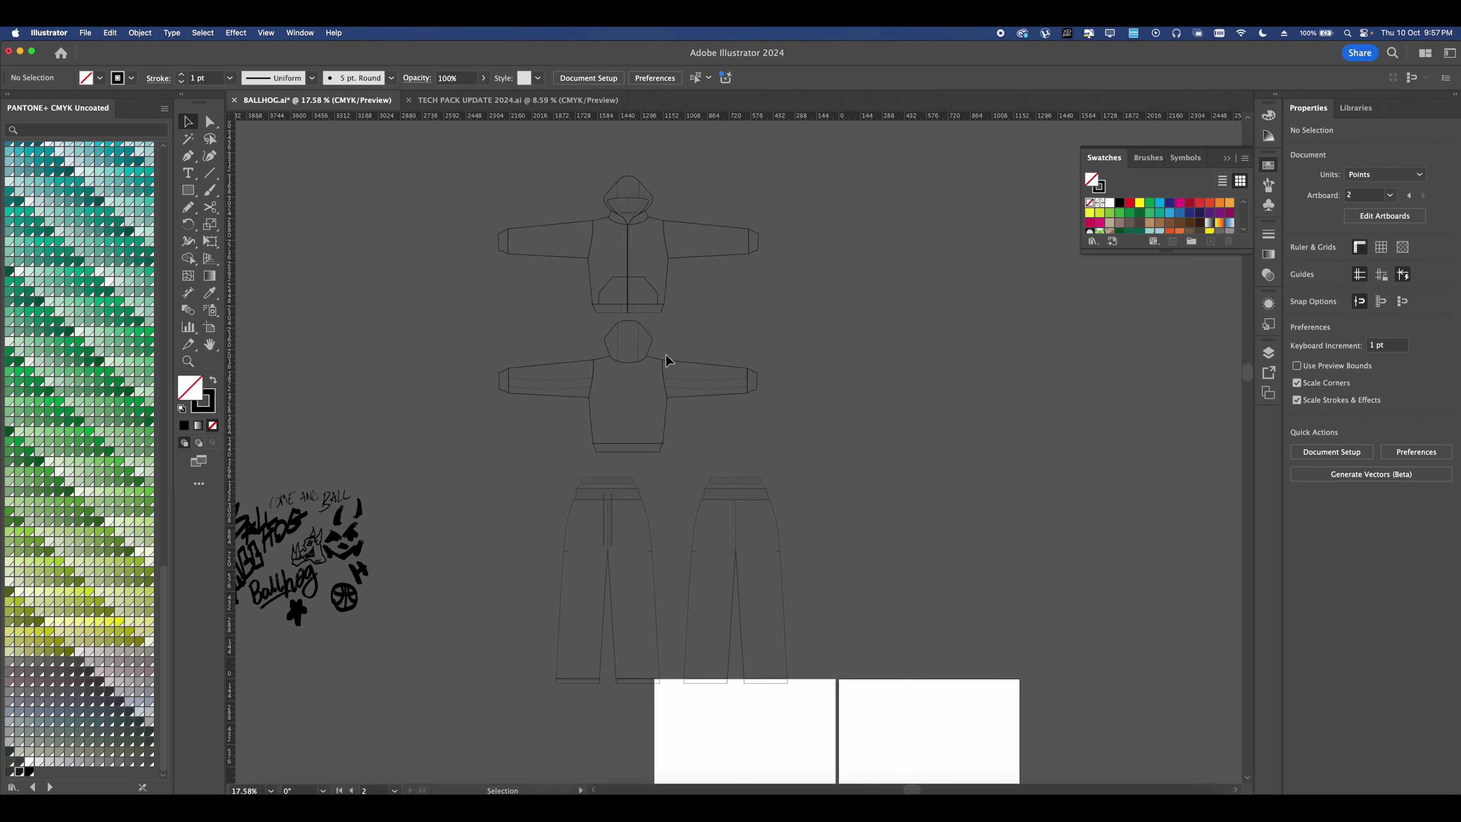
- Arrange the hoodie's back view beside its front view above the trouser outlines
left_click_drag(642, 360, 831, 256)
left_click(674, 369)
left_click_drag(647, 305, 641, 378)
scroll(641, 379, "left", 3)
left_click(762, 353)
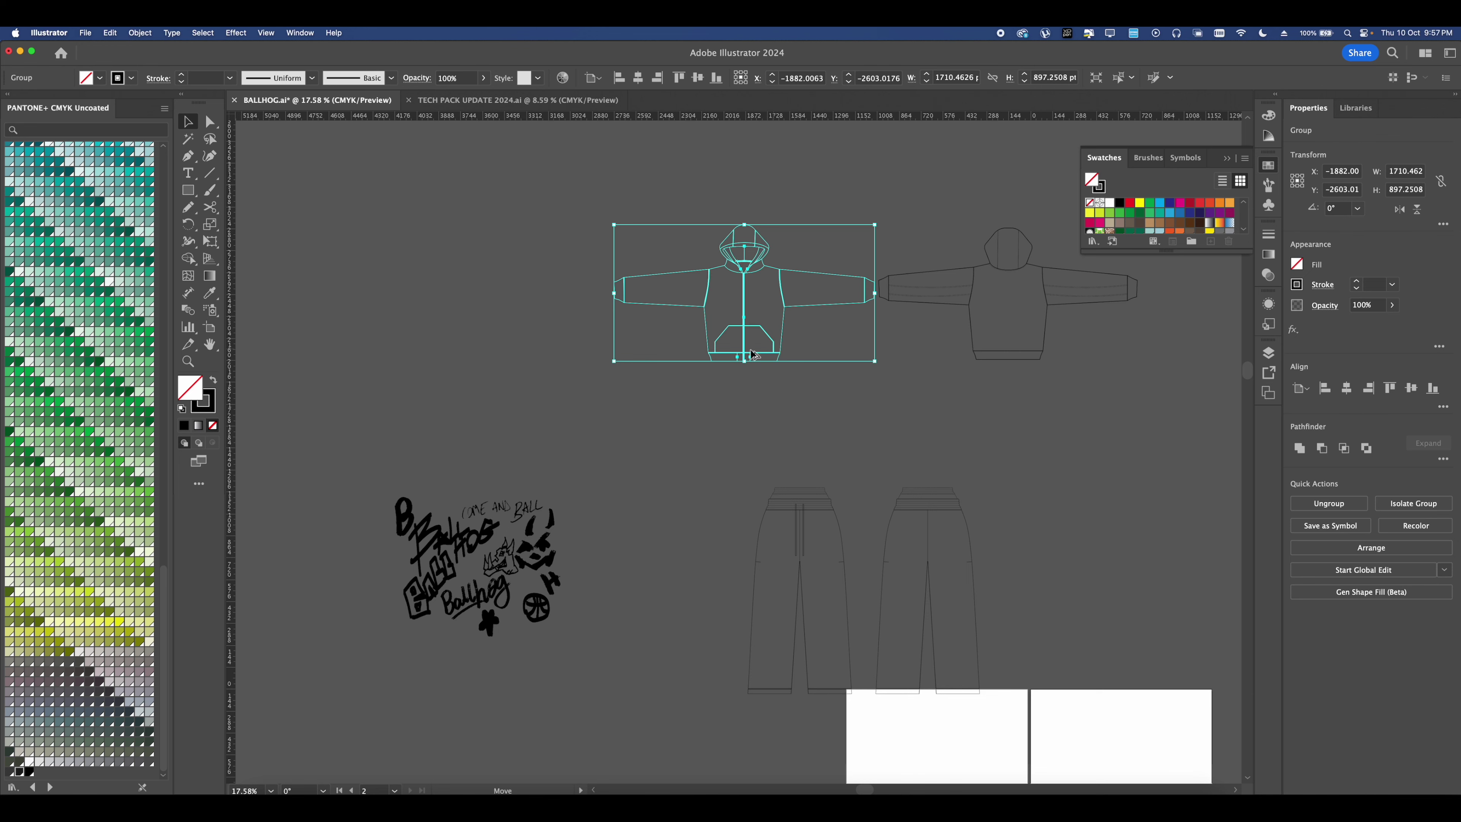
left_click_drag(753, 355, 416, 392)
scroll(564, 351, "up", 5)
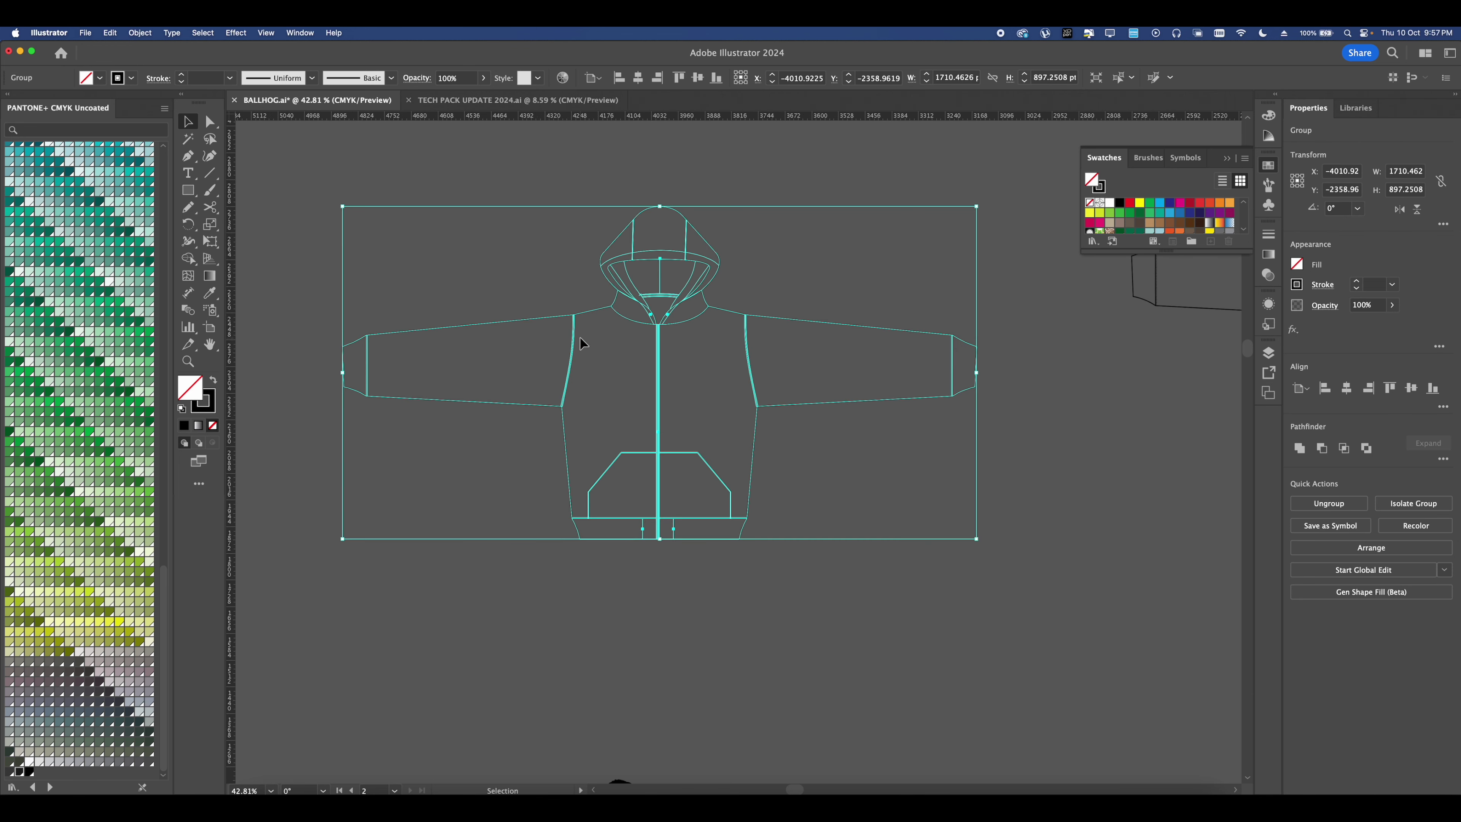
scroll(581, 338, "down", 7)
scroll(678, 343, "right", 3)
key("super+z")
- Duplicate the front and back hoodie outlines into the empty area below the artboards
left_click(872, 383)
scroll(735, 320, "down", 4)
left_click_drag(559, 250, 709, 533)
left_click(724, 558)
scroll(724, 558, "up", 10)
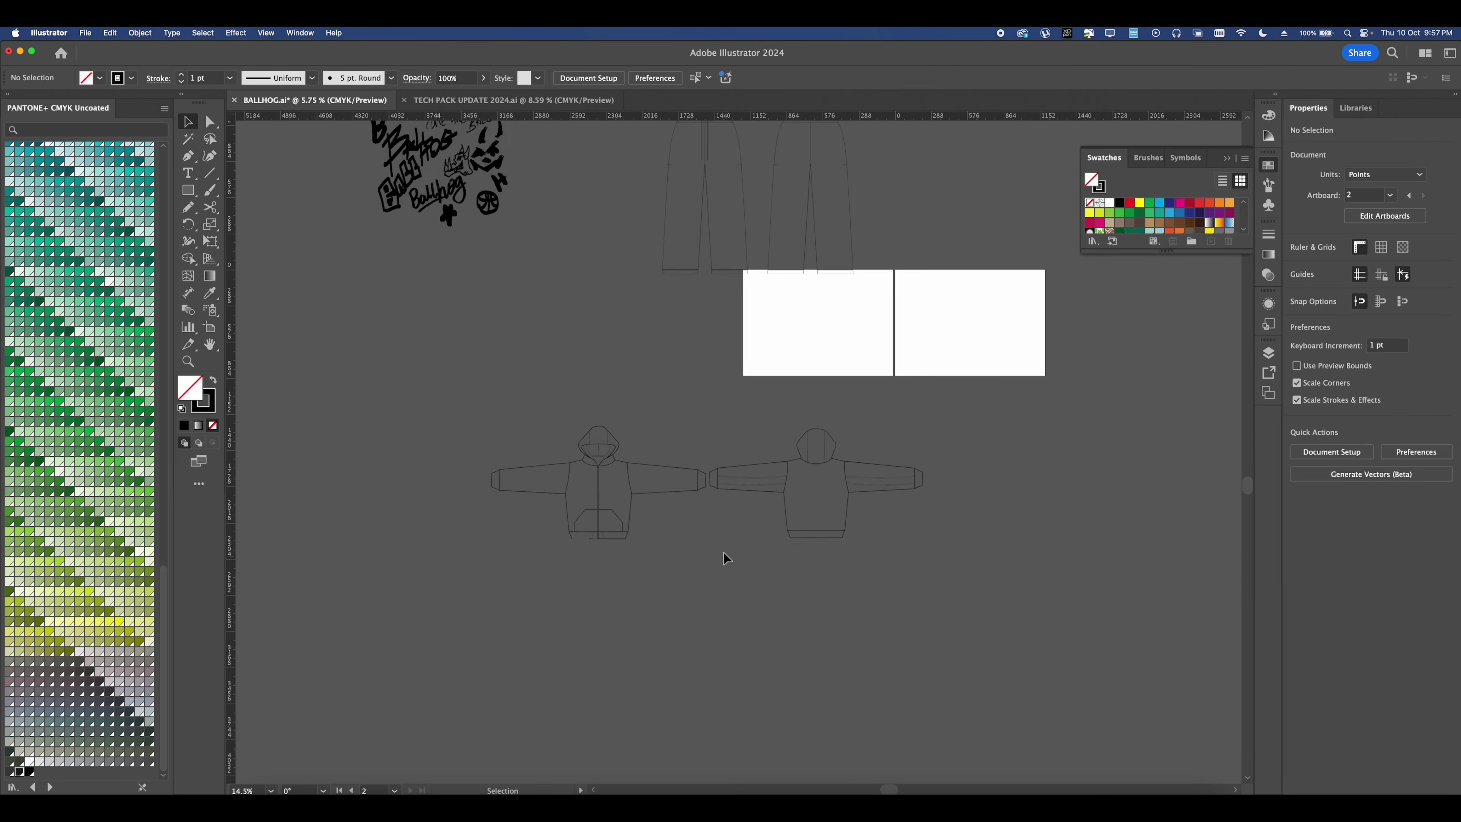
- Live Paint the body panel and sleeve to the right of the zip on the copied front hoodie in black, including the armhole seam
left_click_drag(434, 362, 480, 403)
left_click_drag(480, 403, 530, 403)
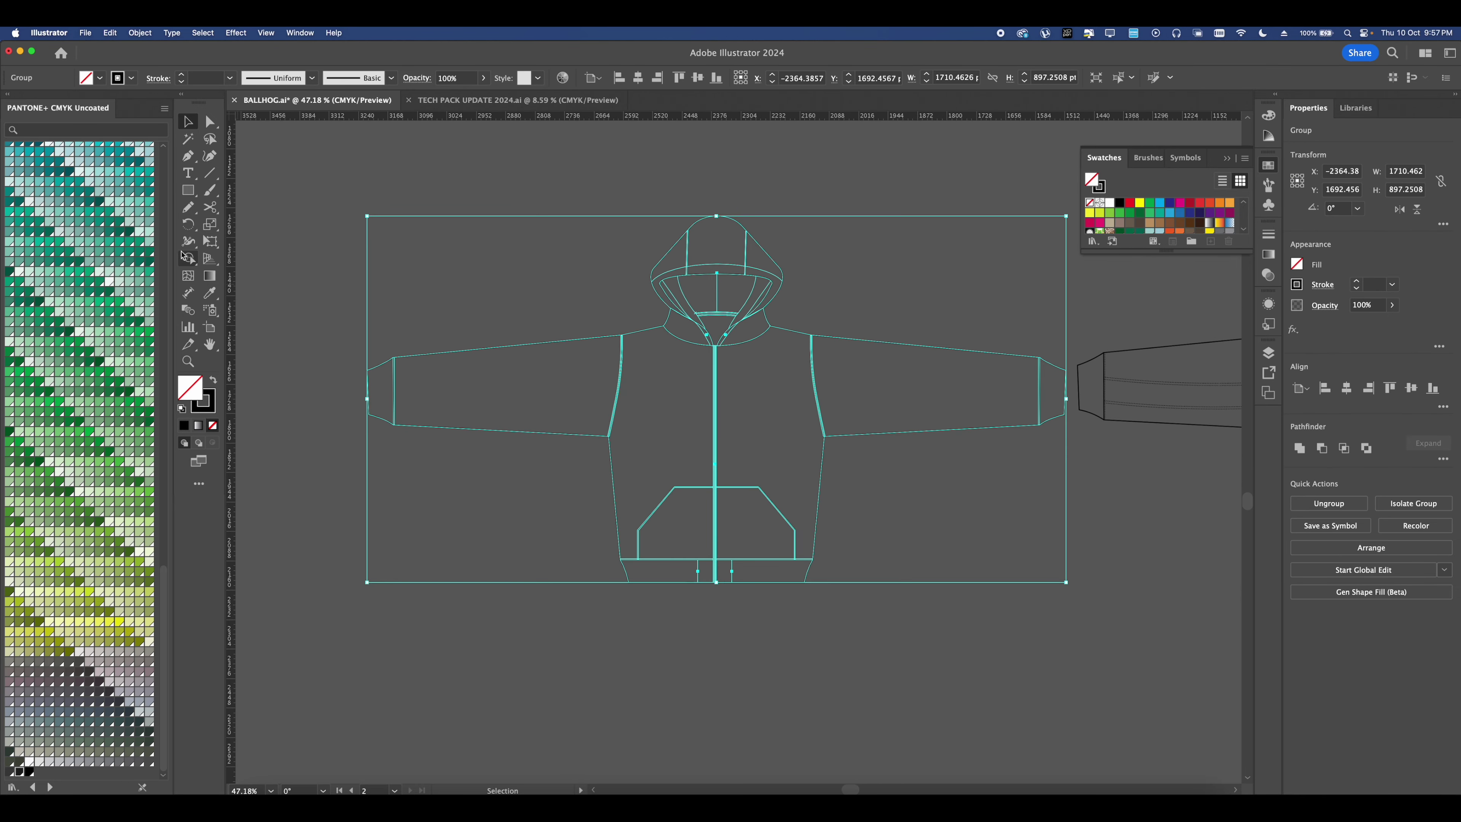
left_click_drag(192, 262, 253, 281)
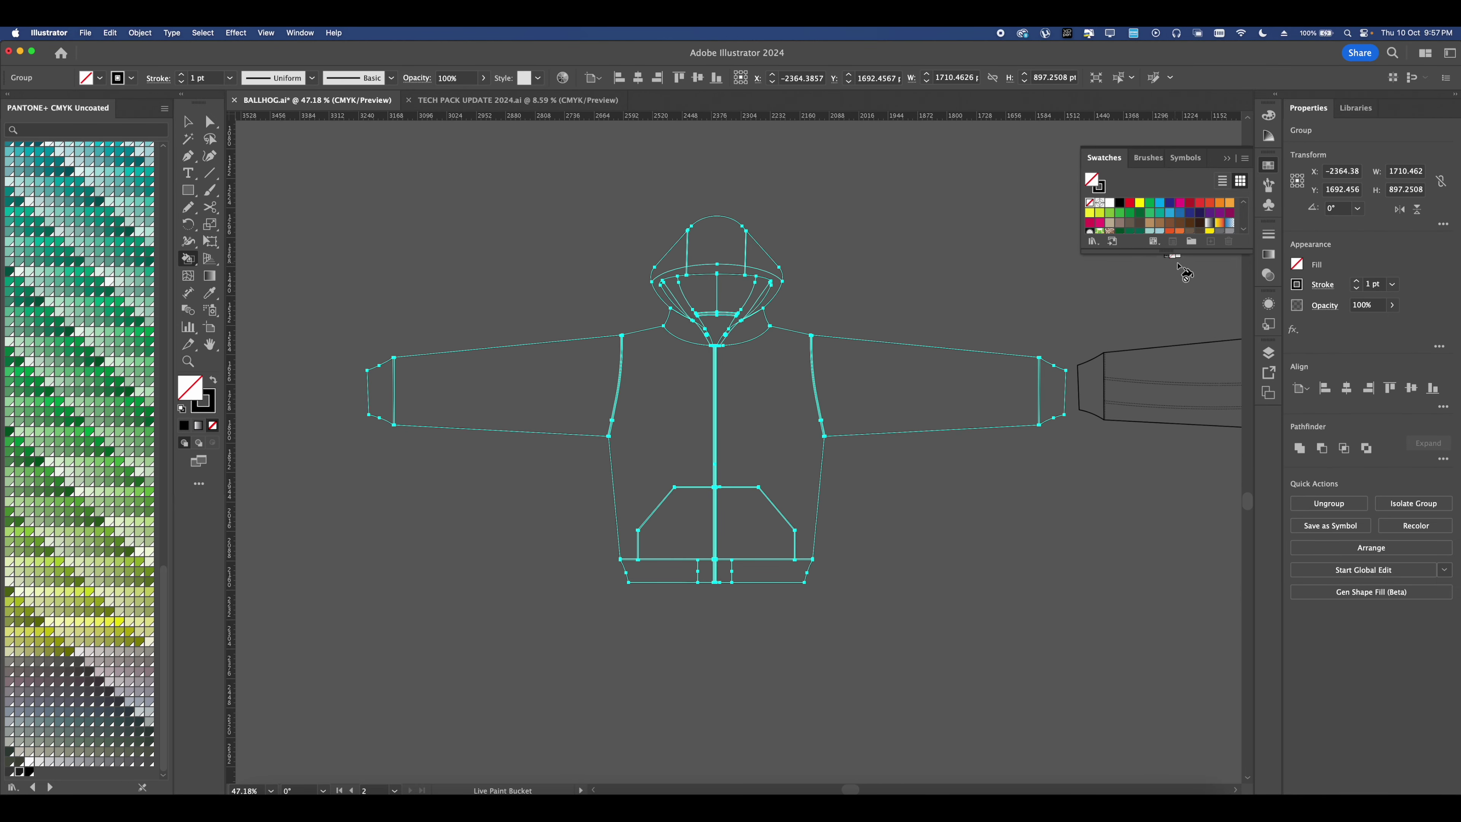
left_click(1120, 202)
left_click(773, 387)
left_click(875, 381)
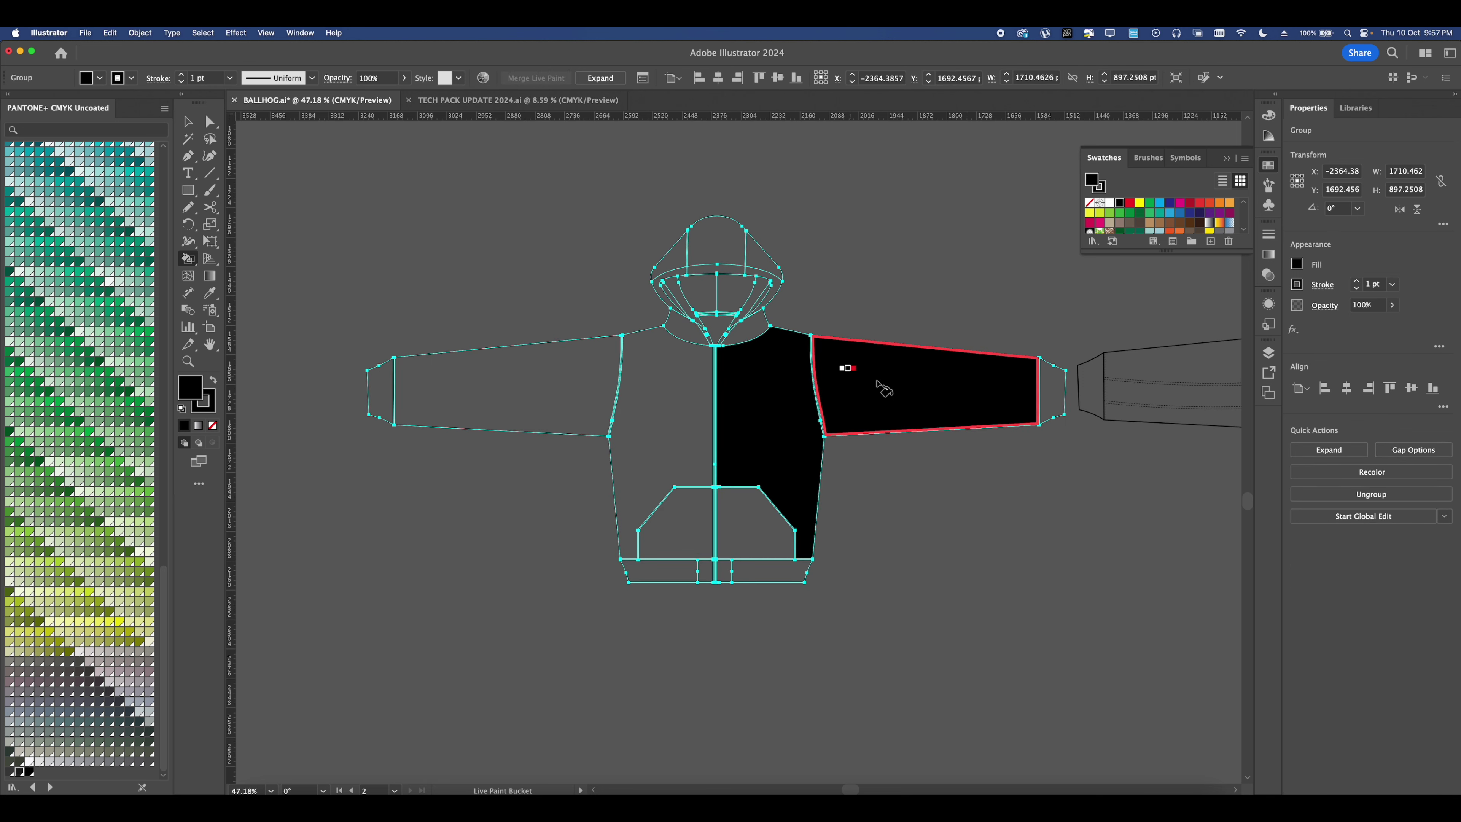
scroll(807, 371, "up", 5)
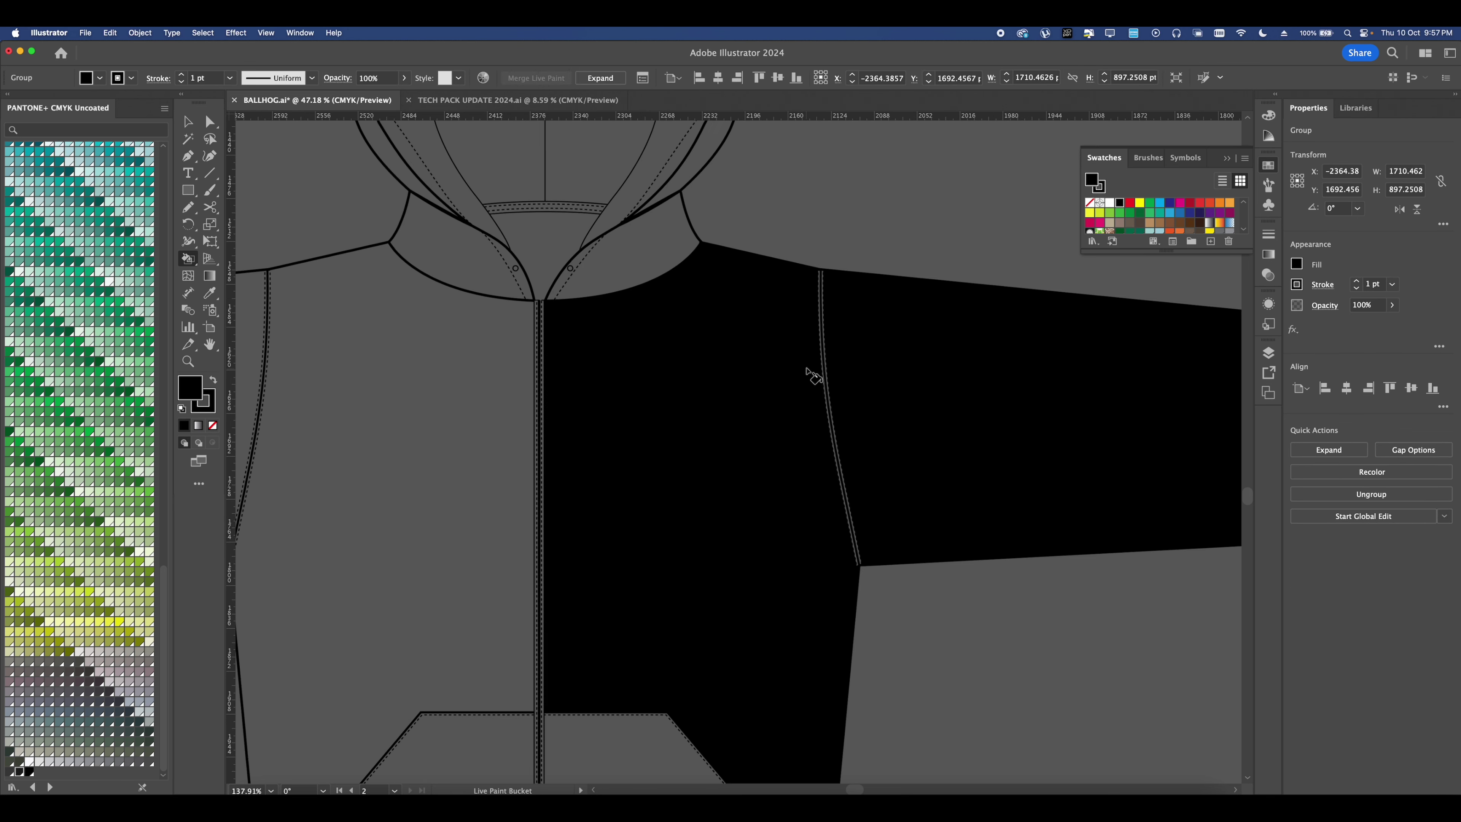
left_click(826, 369)
scroll(826, 369, "up", 4)
scroll(829, 369, "down", 6)
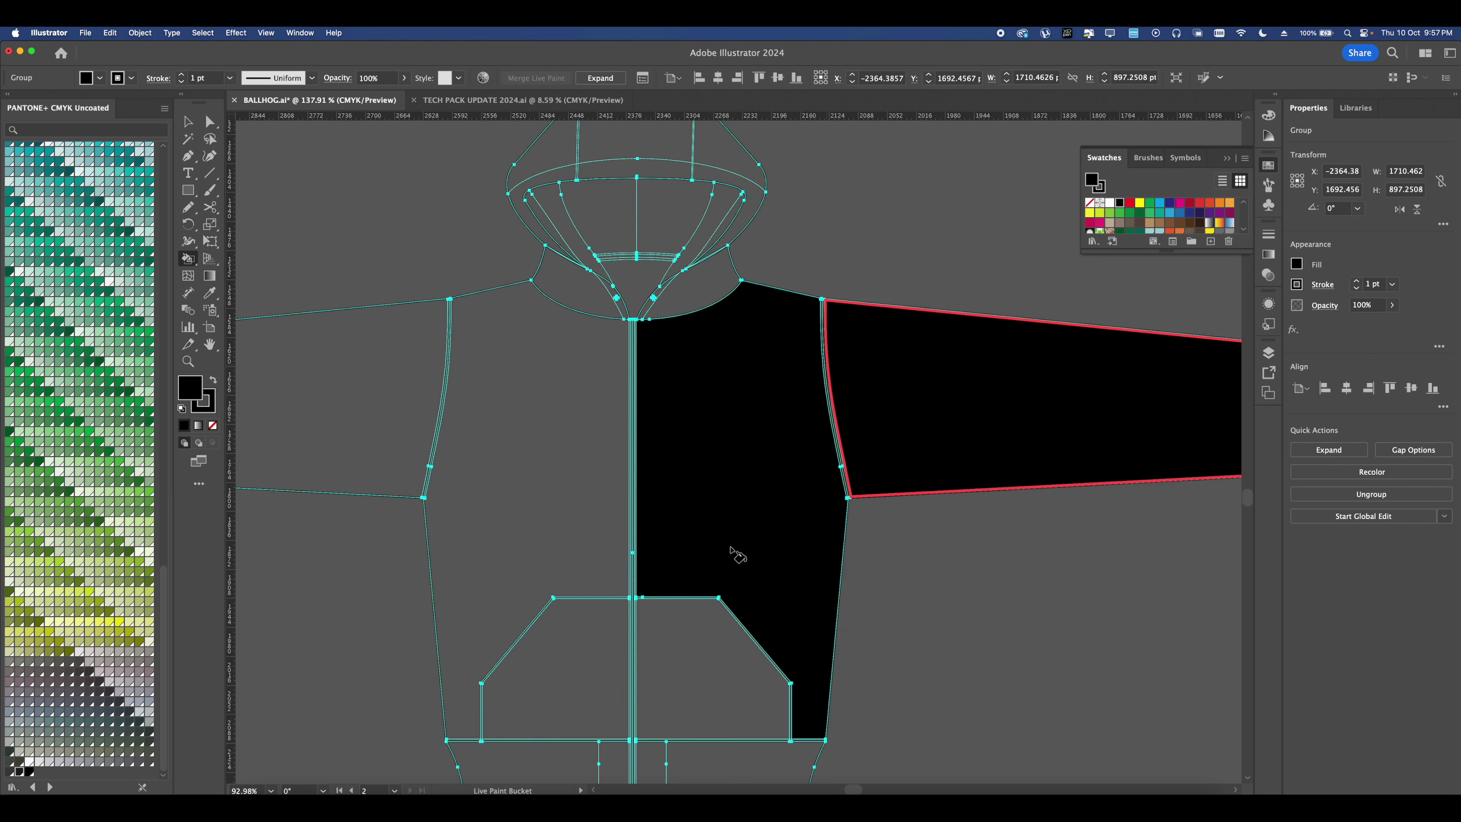
- Live Paint the front hoodie copy's remaining areas black, including the pocket, waistband, zip, hood, cuffs and other sleeve
left_click_drag(729, 546, 810, 307)
left_click(806, 385)
scroll(806, 377, "up", 2)
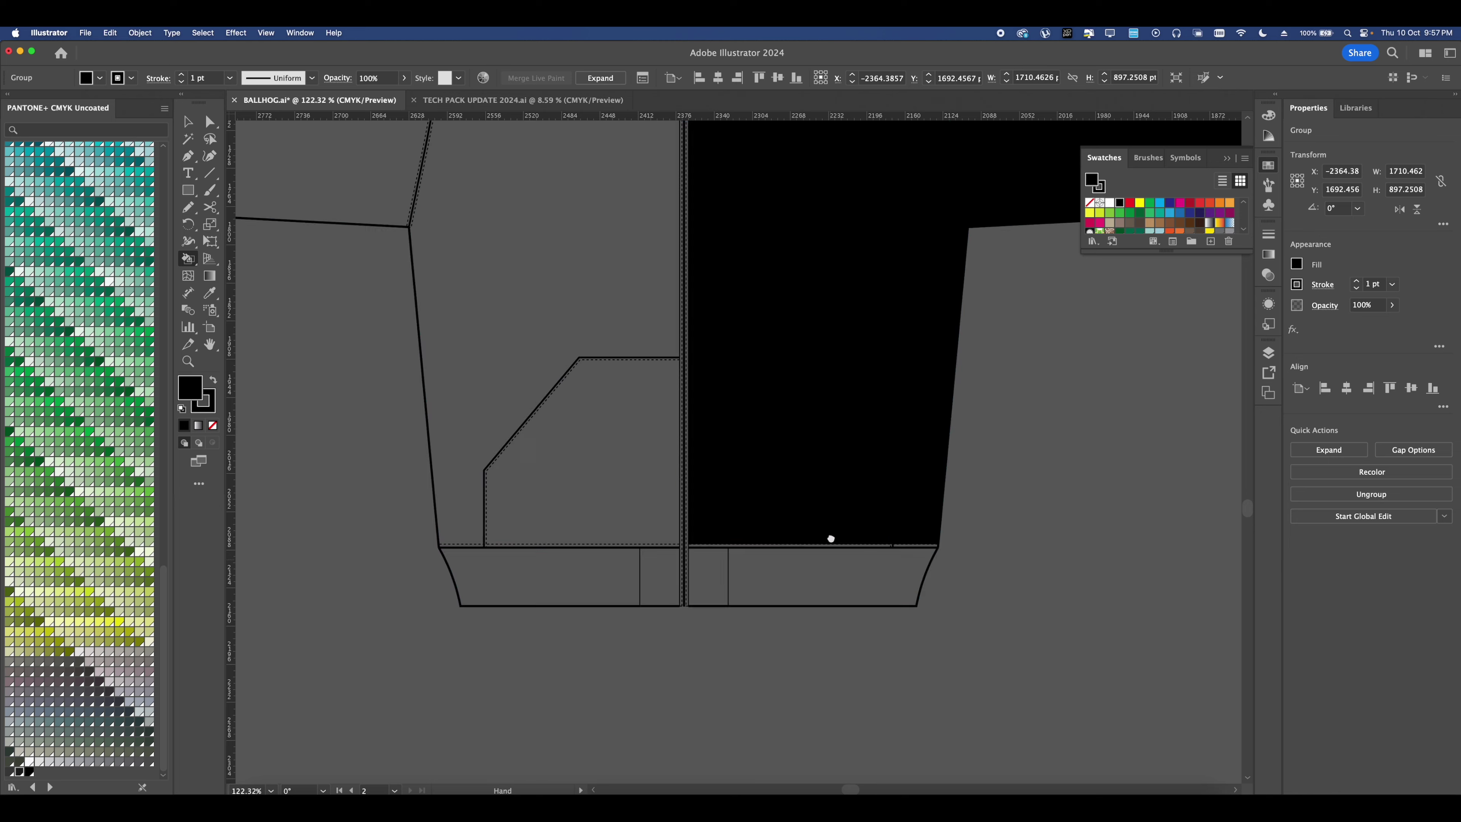
left_click_drag(829, 539, 833, 466)
mouse_move(755, 463)
left_mouse_down()
mouse_move(757, 493)
mouse_move(627, 374)
left_mouse_up()
scroll(616, 323, "down", 3)
mouse_move(610, 293)
left_mouse_down()
mouse_move(792, 451)
mouse_move(776, 470)
left_mouse_up()
scroll(793, 451, "up", 3)
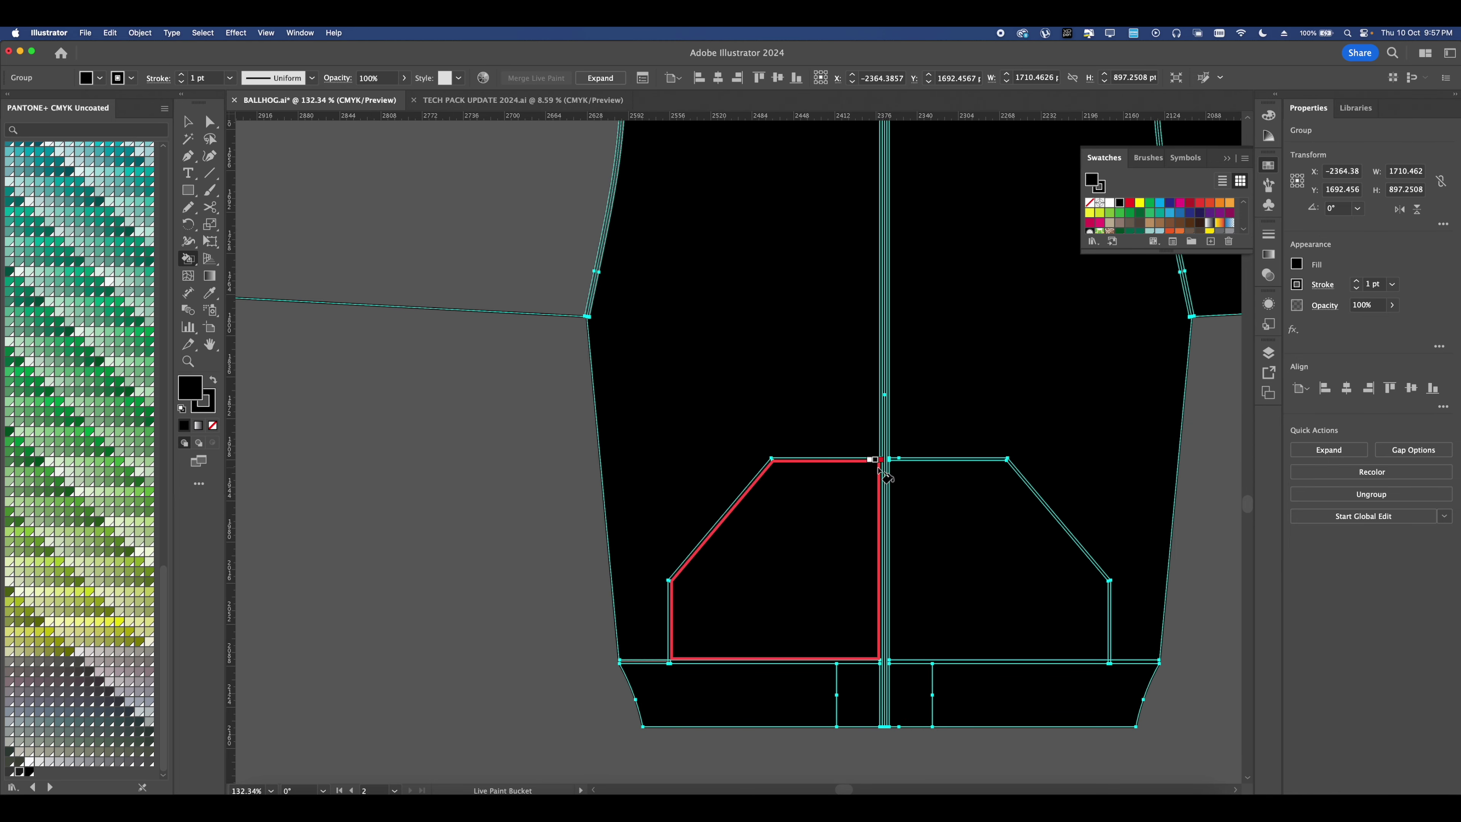
scroll(881, 461, "up", 2)
left_click_drag(851, 436, 906, 452)
scroll(906, 450, "down", 3)
mouse_move(763, 307)
left_mouse_down()
mouse_move(906, 496)
mouse_move(806, 462)
mouse_move(291, 433)
left_mouse_up()
- Expand the painted front hoodie group and unite all its parts into a single silhouette path
key("v")
scroll(690, 417, "down", 5)
left_click_drag(691, 417, 727, 330)
left_click(140, 33)
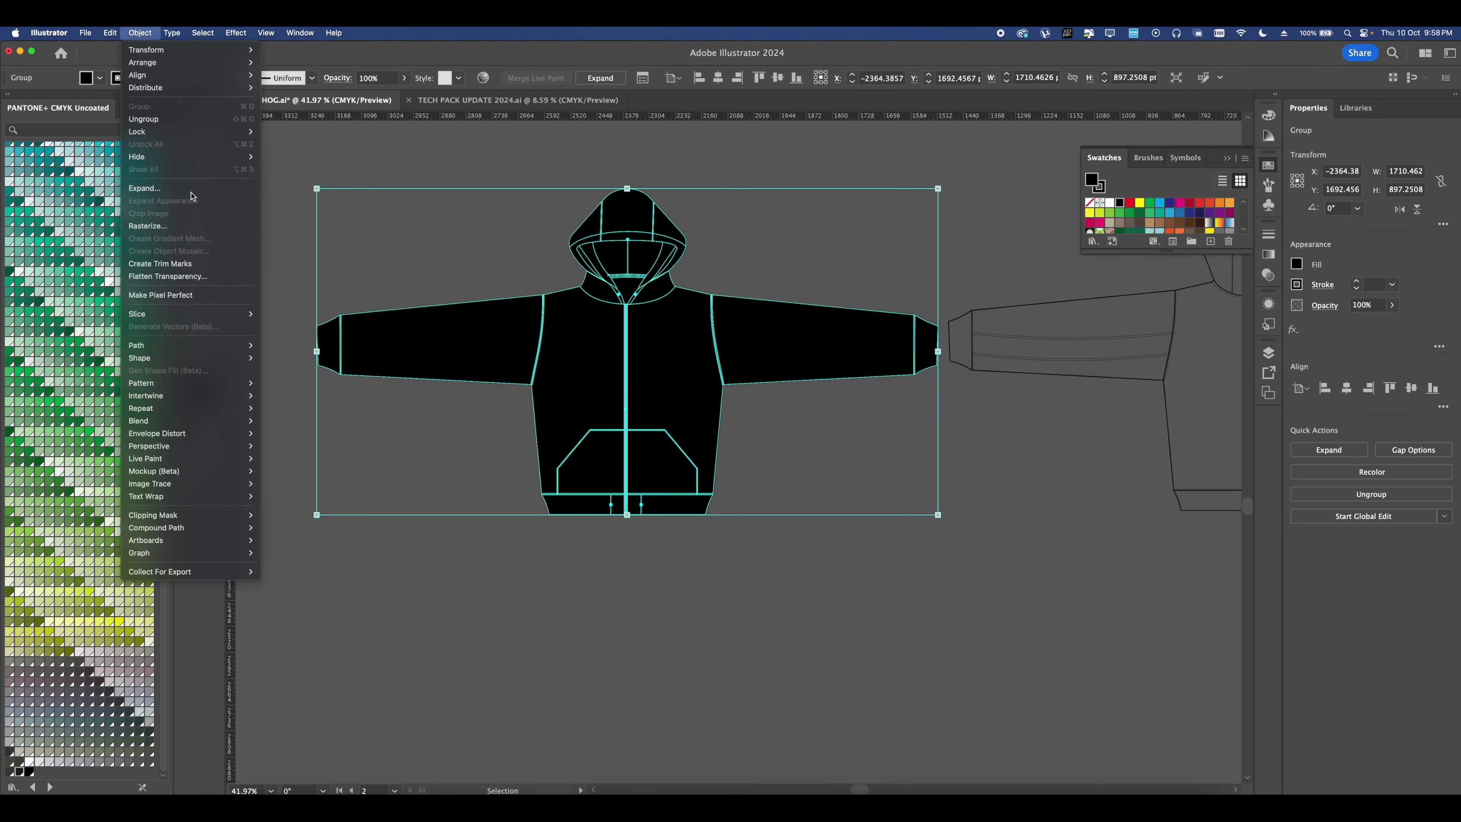
left_click(155, 191)
left_click(789, 511)
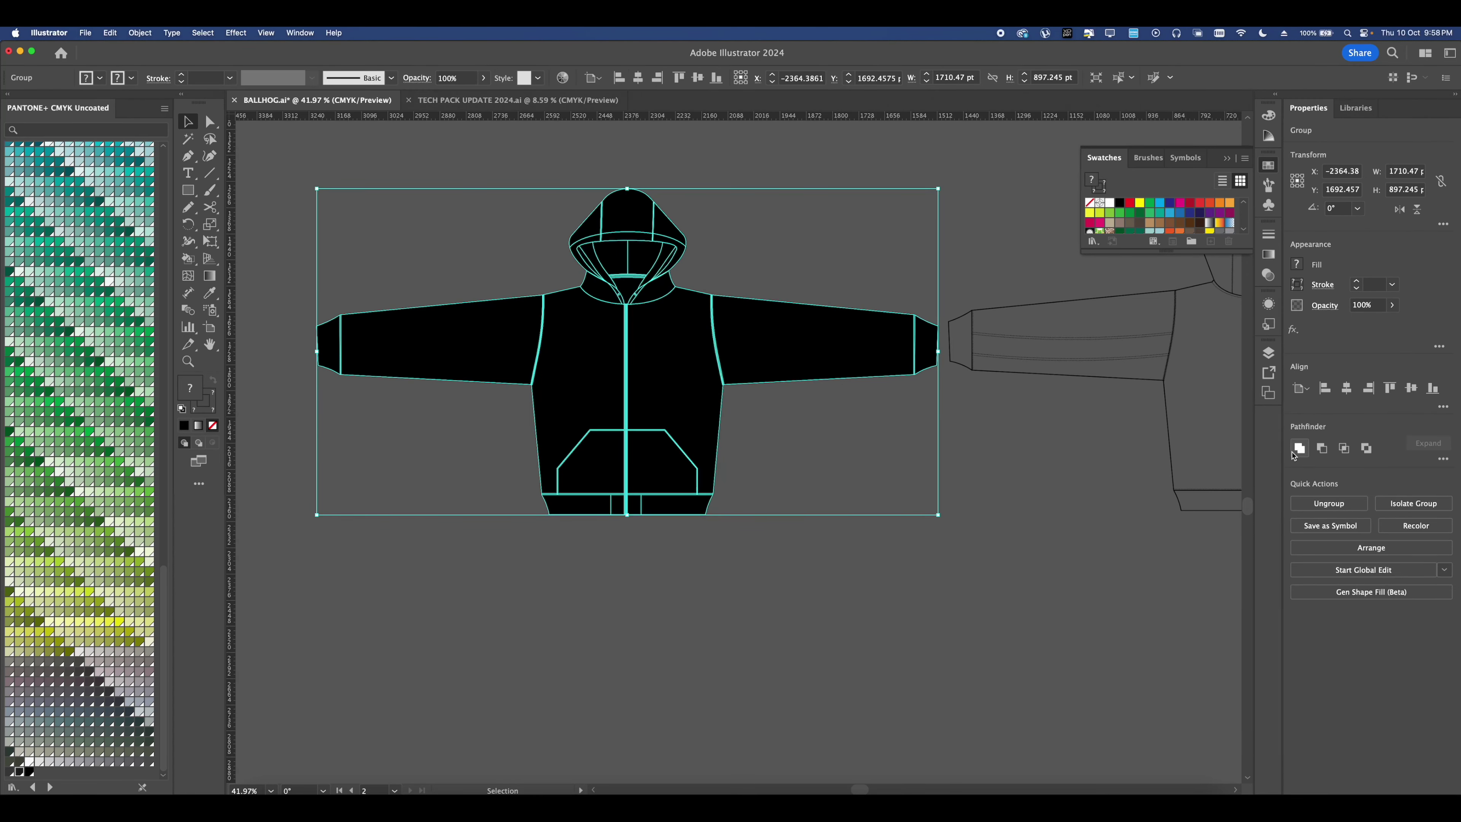
left_click(1299, 448)
scroll(742, 392, "down", 2)
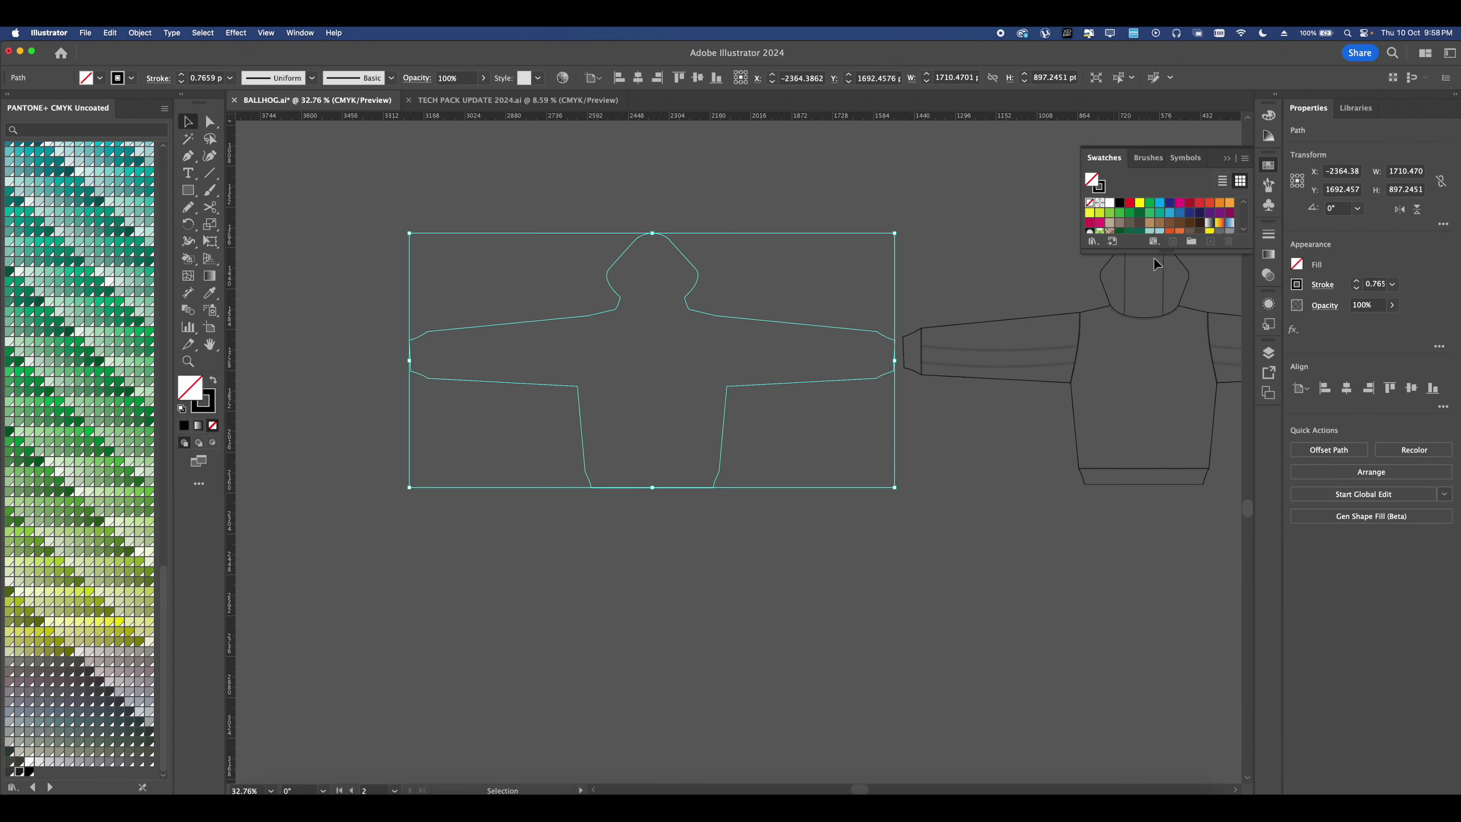
- Fill the united front hoodie silhouette with the Ballhog pattern swatch
left_click(1119, 203)
scroll(701, 460, "down", 2)
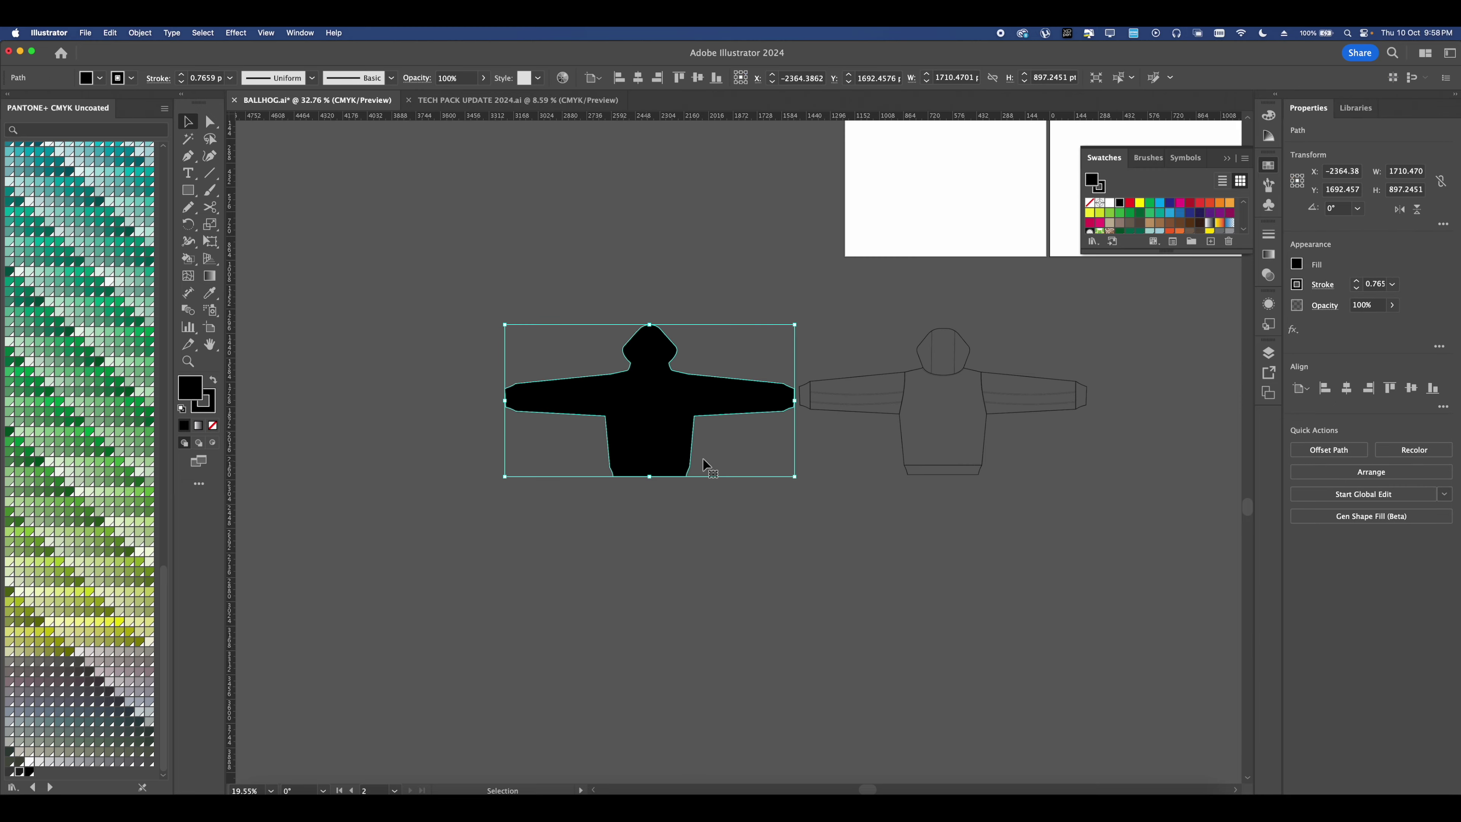
scroll(1178, 218, "down", 3)
left_click(1129, 203)
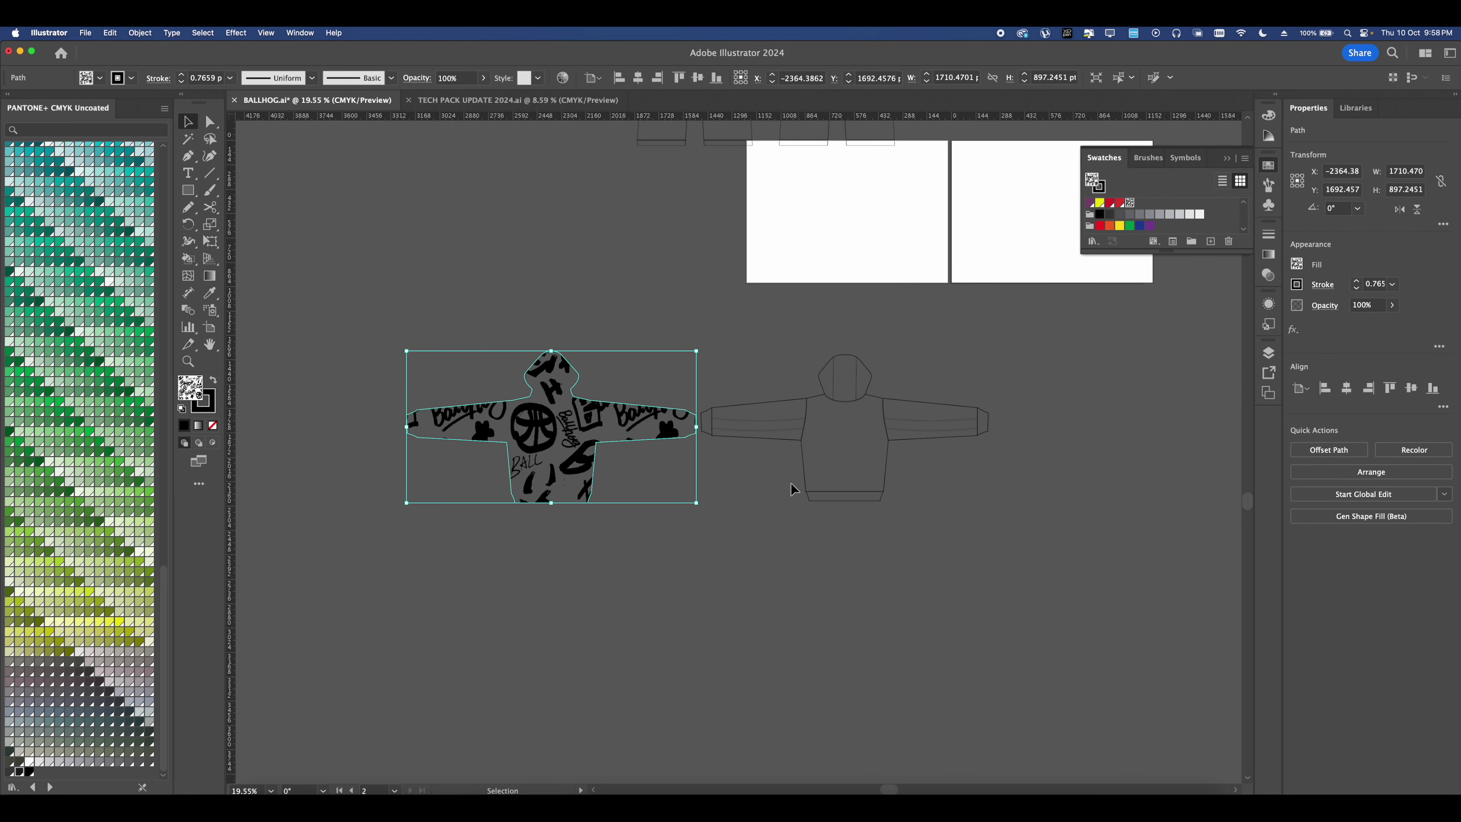
- Duplicate the patterned hoodie silhouette above the original and scale the copy down to less than half size together with its pattern
scroll(651, 453, "down", 2)
left_click_drag(649, 448, 673, 351)
scroll(664, 372, "up", 2)
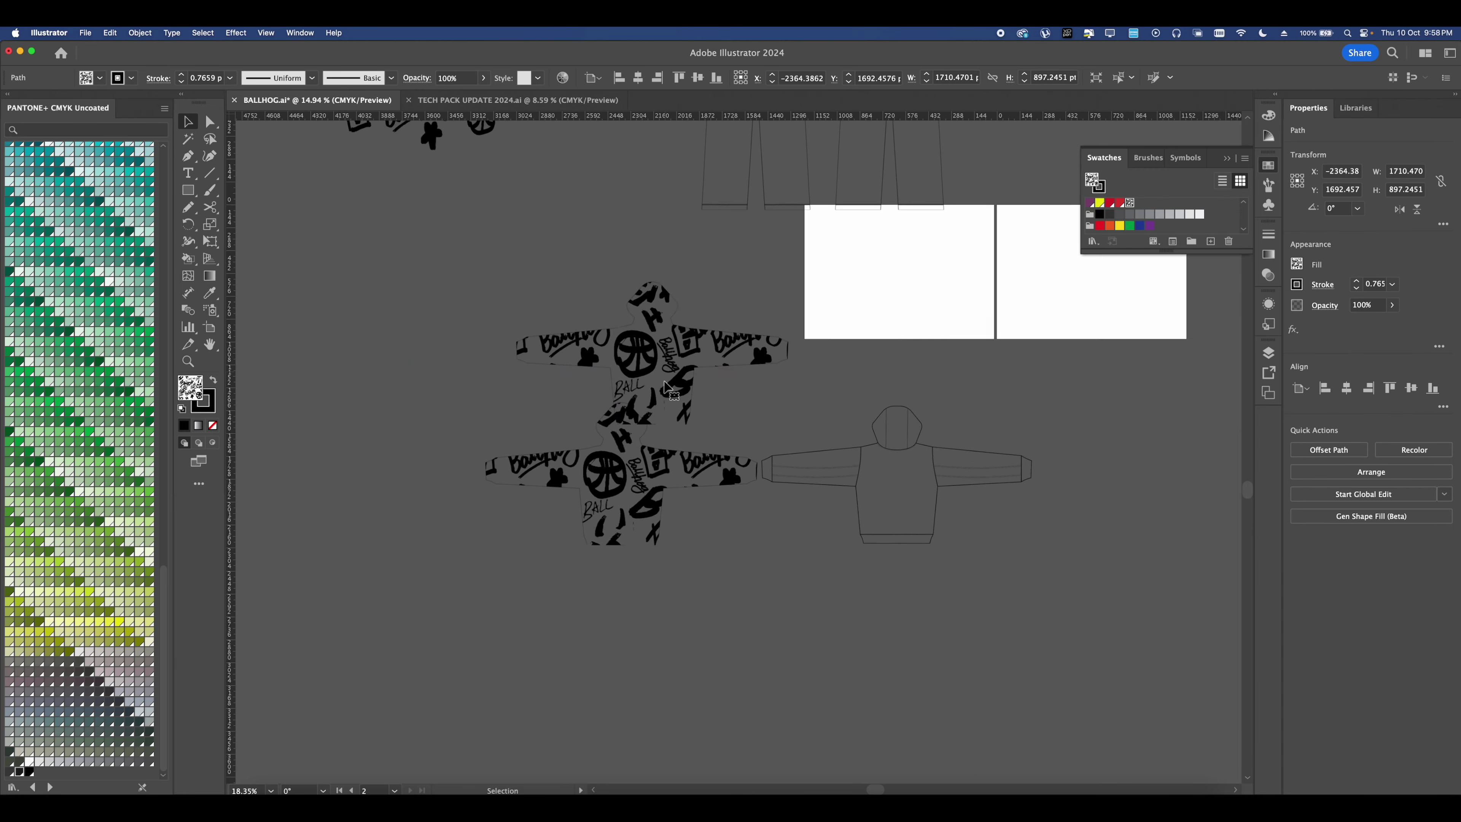
left_click_drag(655, 427, 655, 342)
- Apply the small copy's scaled-down pattern to the full-size hoodie silhouette with the Eyedropper
left_click(647, 444)
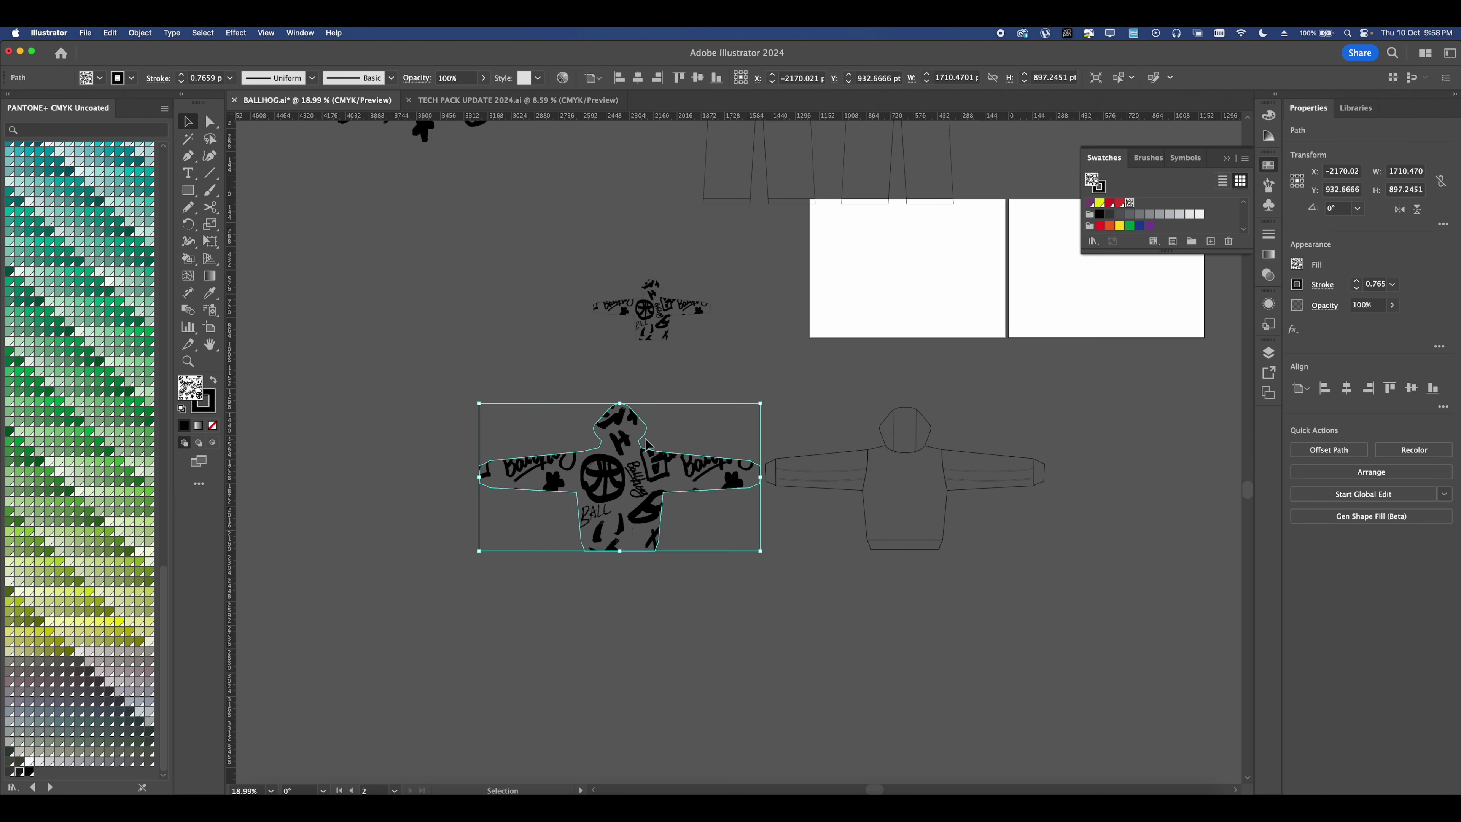
left_click(209, 293)
left_click(637, 326)
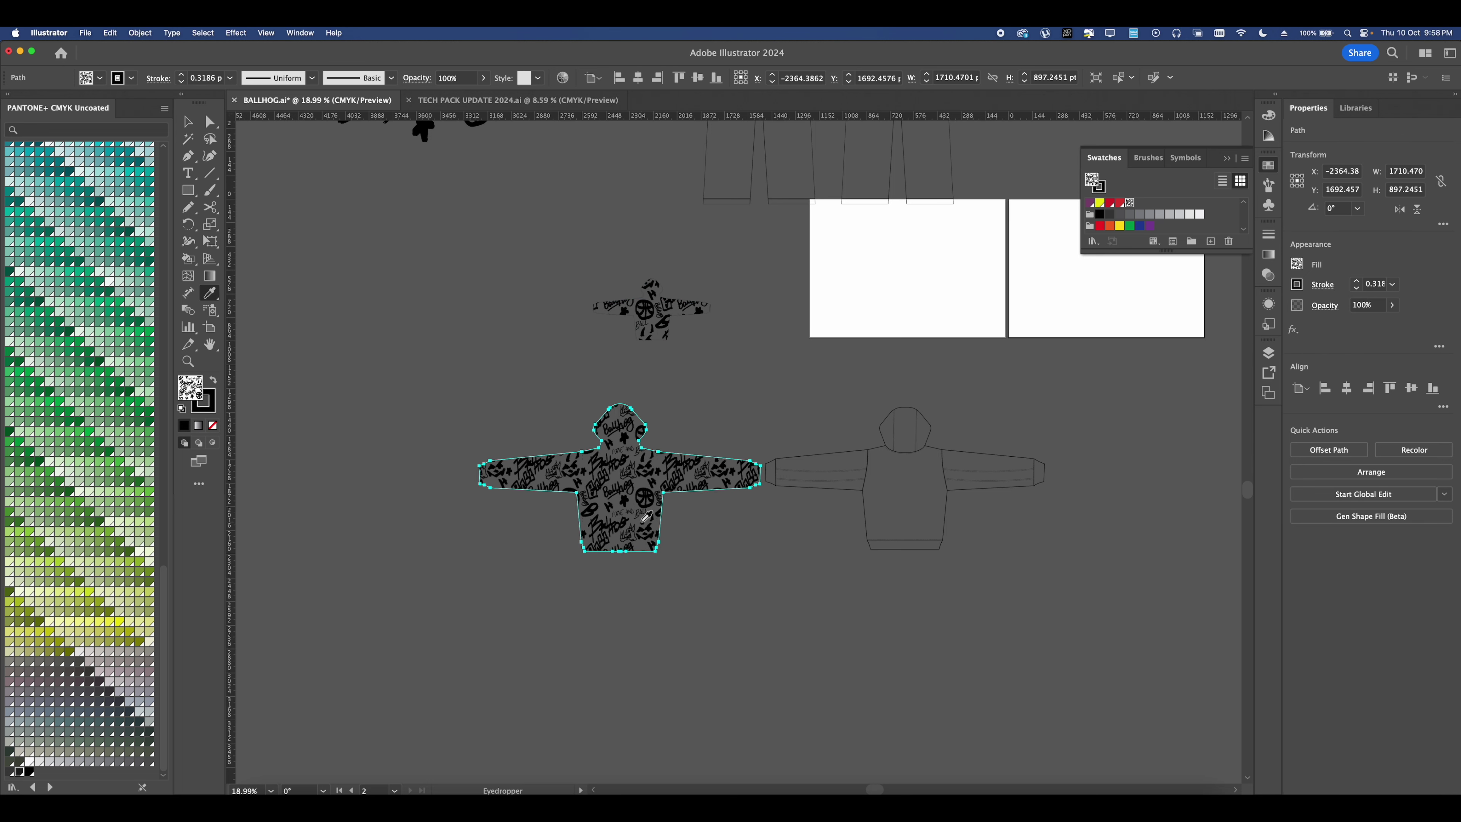
scroll(639, 515, "up", 3)
left_click(187, 124)
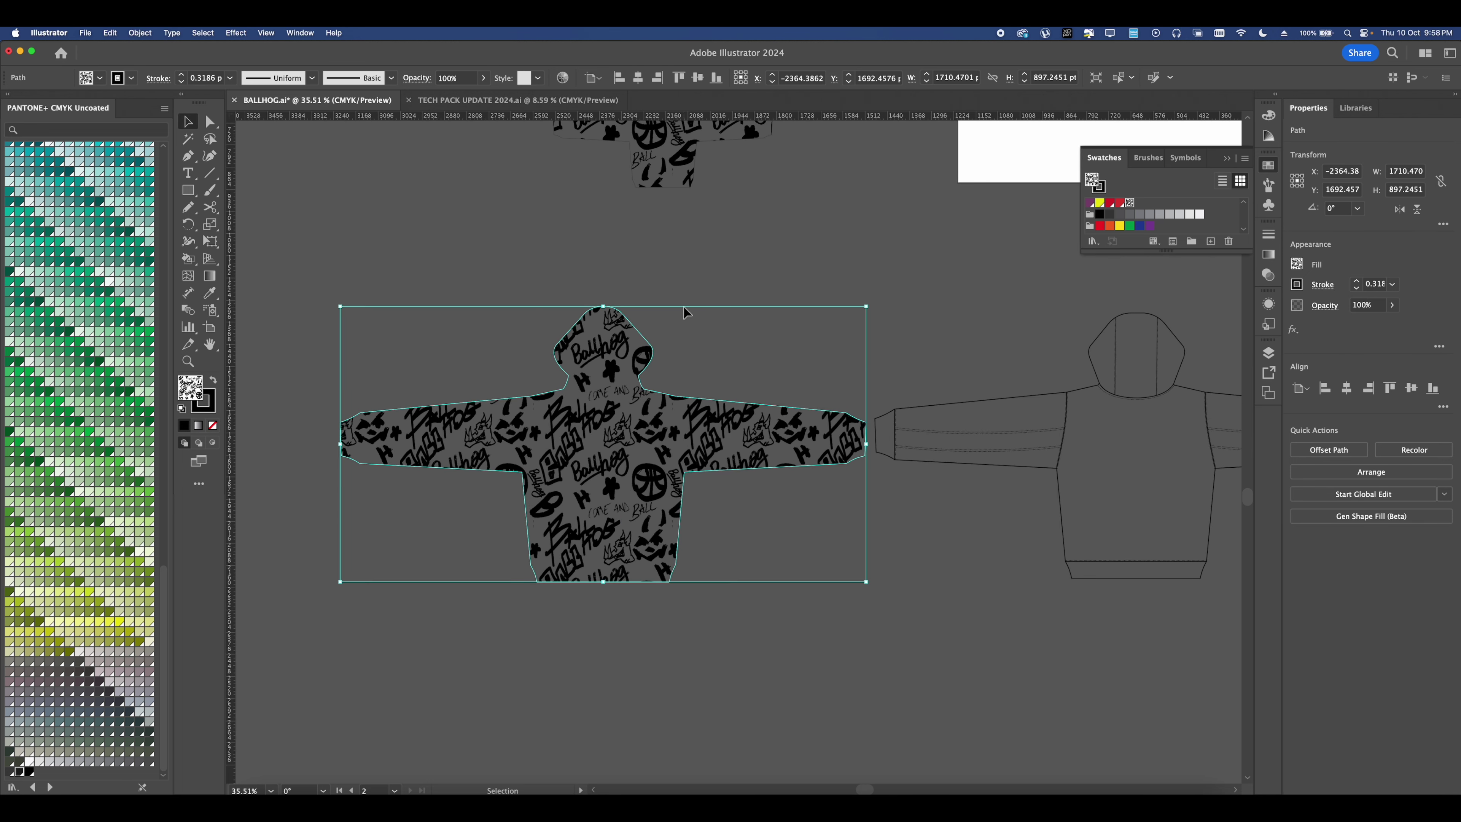
- Select the copied back hoodie outline and activate the Live Paint Bucket for it
left_click(686, 309)
scroll(686, 309, "down", 3)
scroll(690, 345, "up", 3)
scroll(693, 384, "down", 1)
scroll(783, 469, "up", 2)
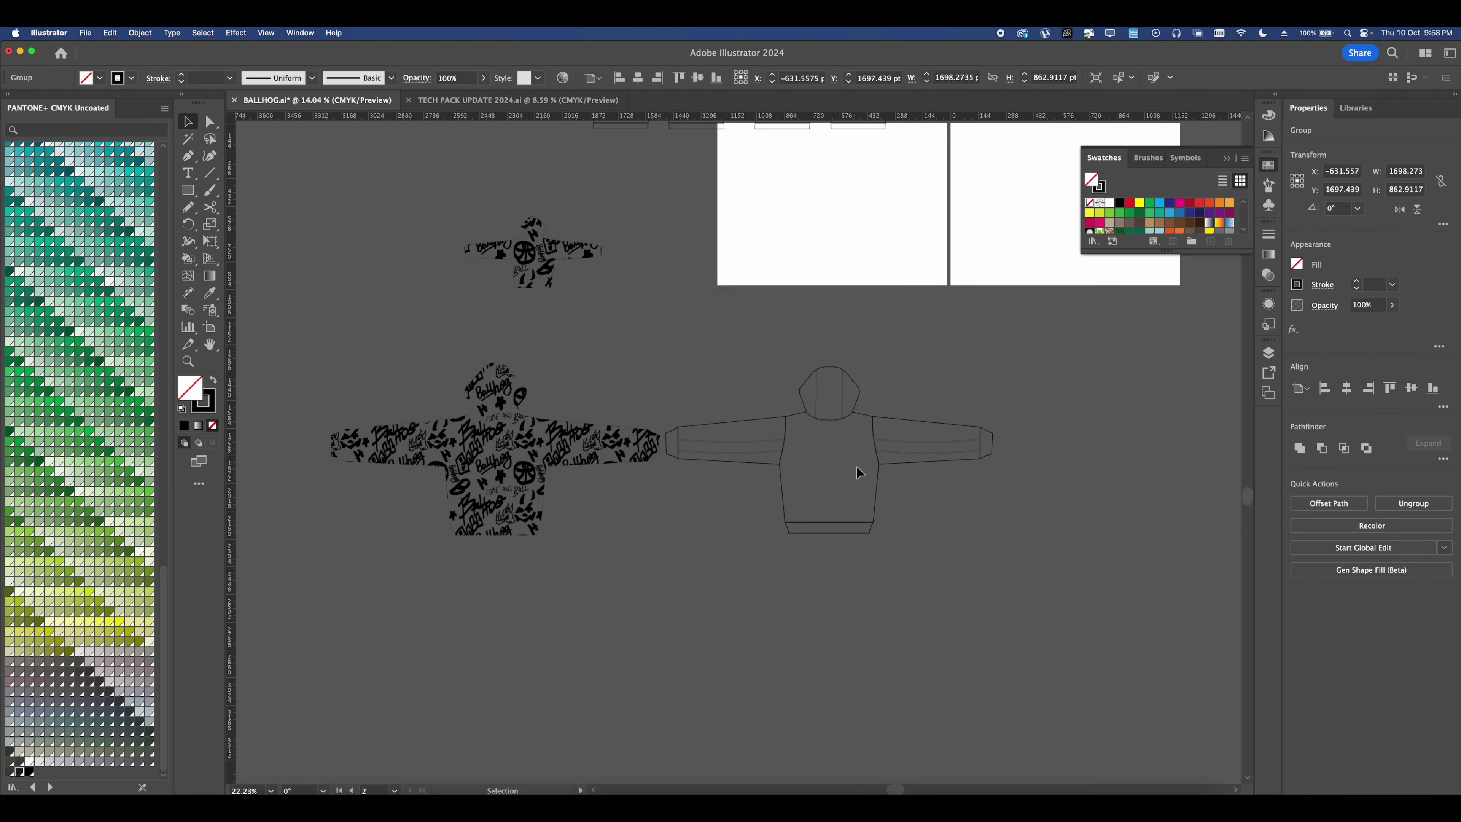
left_click(776, 440)
scroll(774, 439, "up", 3)
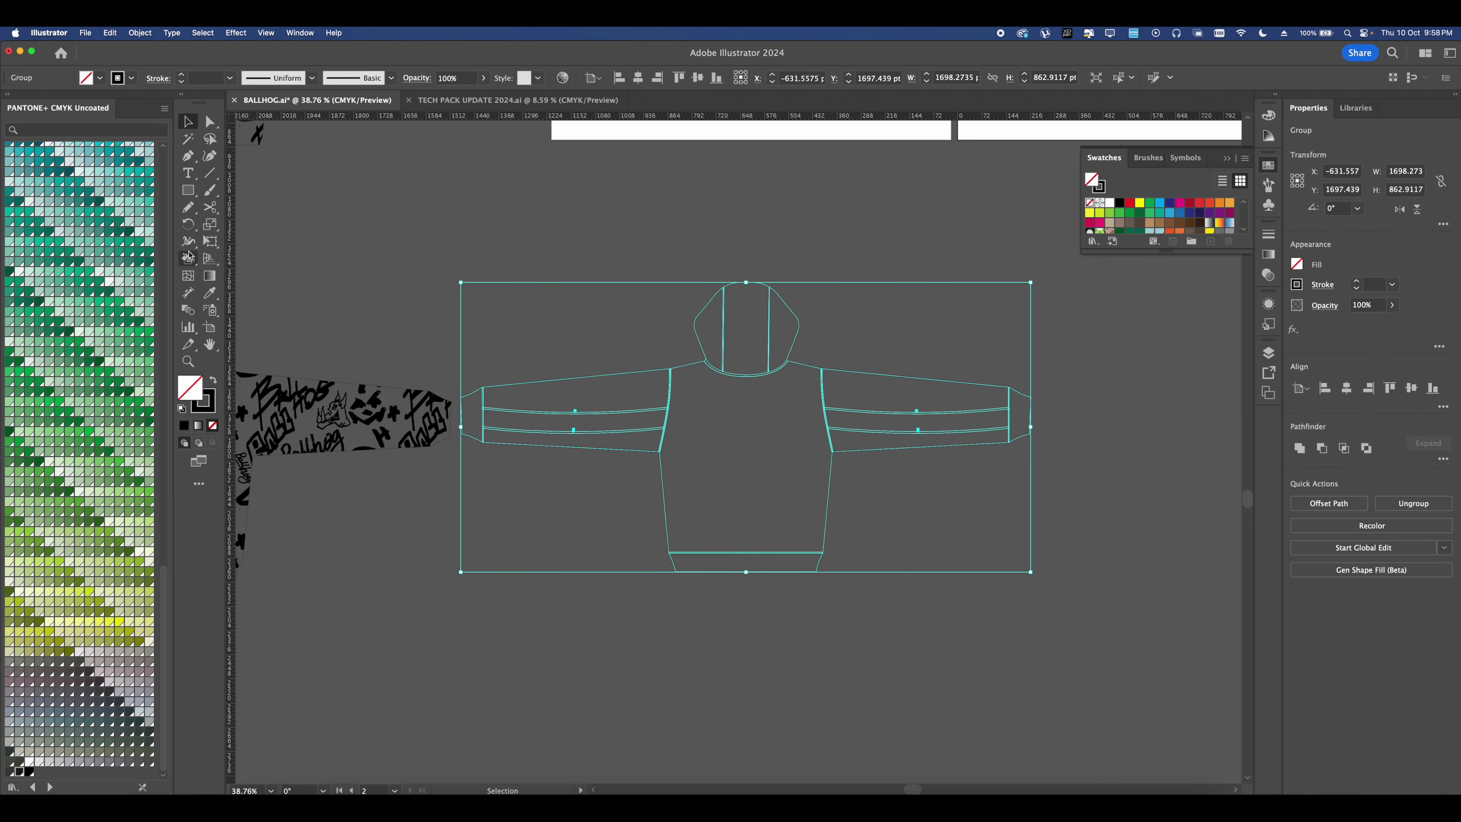
left_click(190, 257)
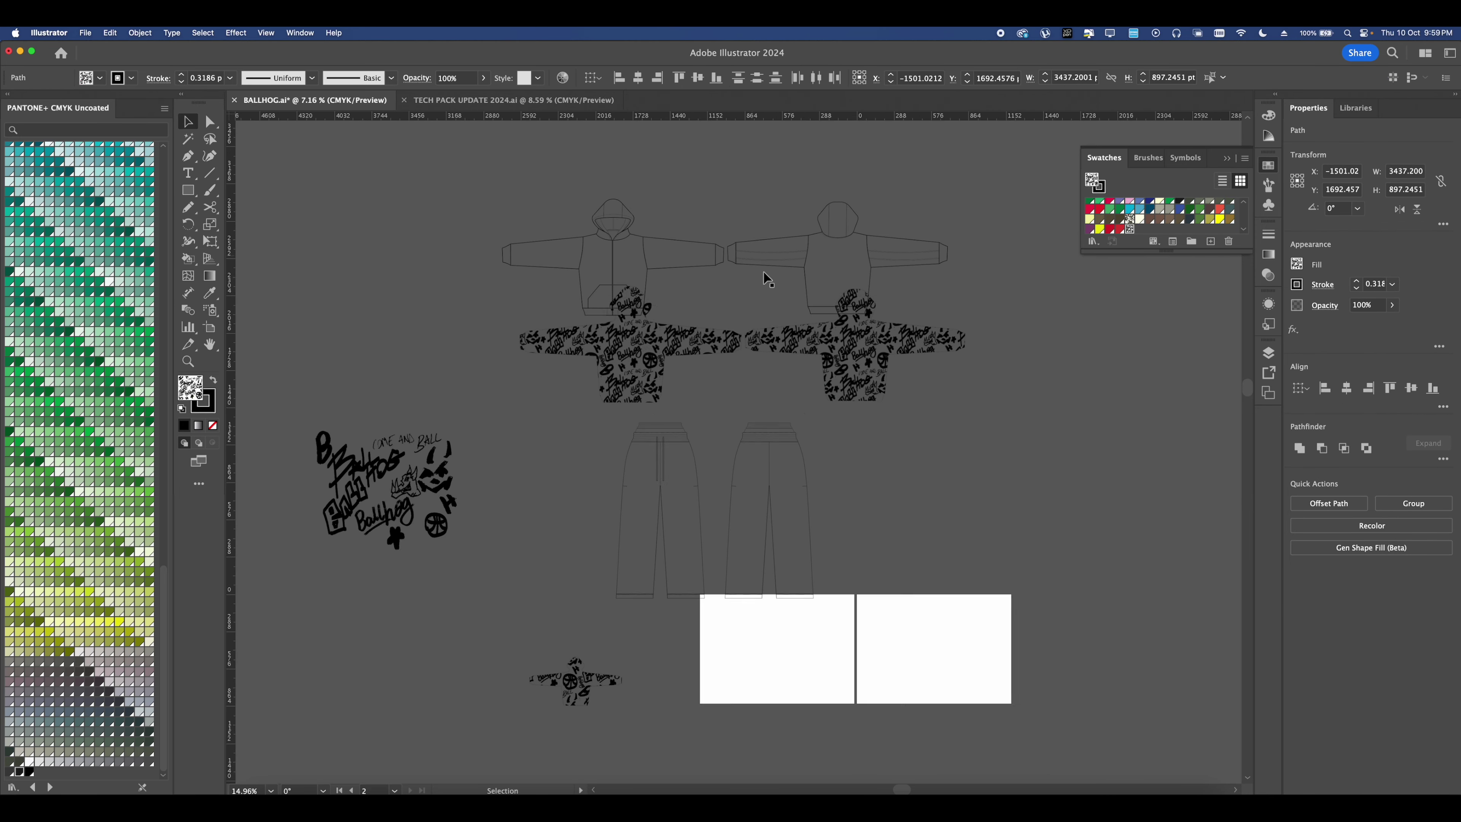
- Move the front and back patterned silhouettes down so they sit clear below their matching hoodie outlines
left_click_drag(766, 277, 746, 332)
left_click(588, 291)
scroll(643, 275, "up", 3)
- Try a red PANTONE+ CMYK Uncoated swatch on the front hoodie's left-hand sleeve with Live Paint, undo it and browse other swatches
left_click(643, 275)
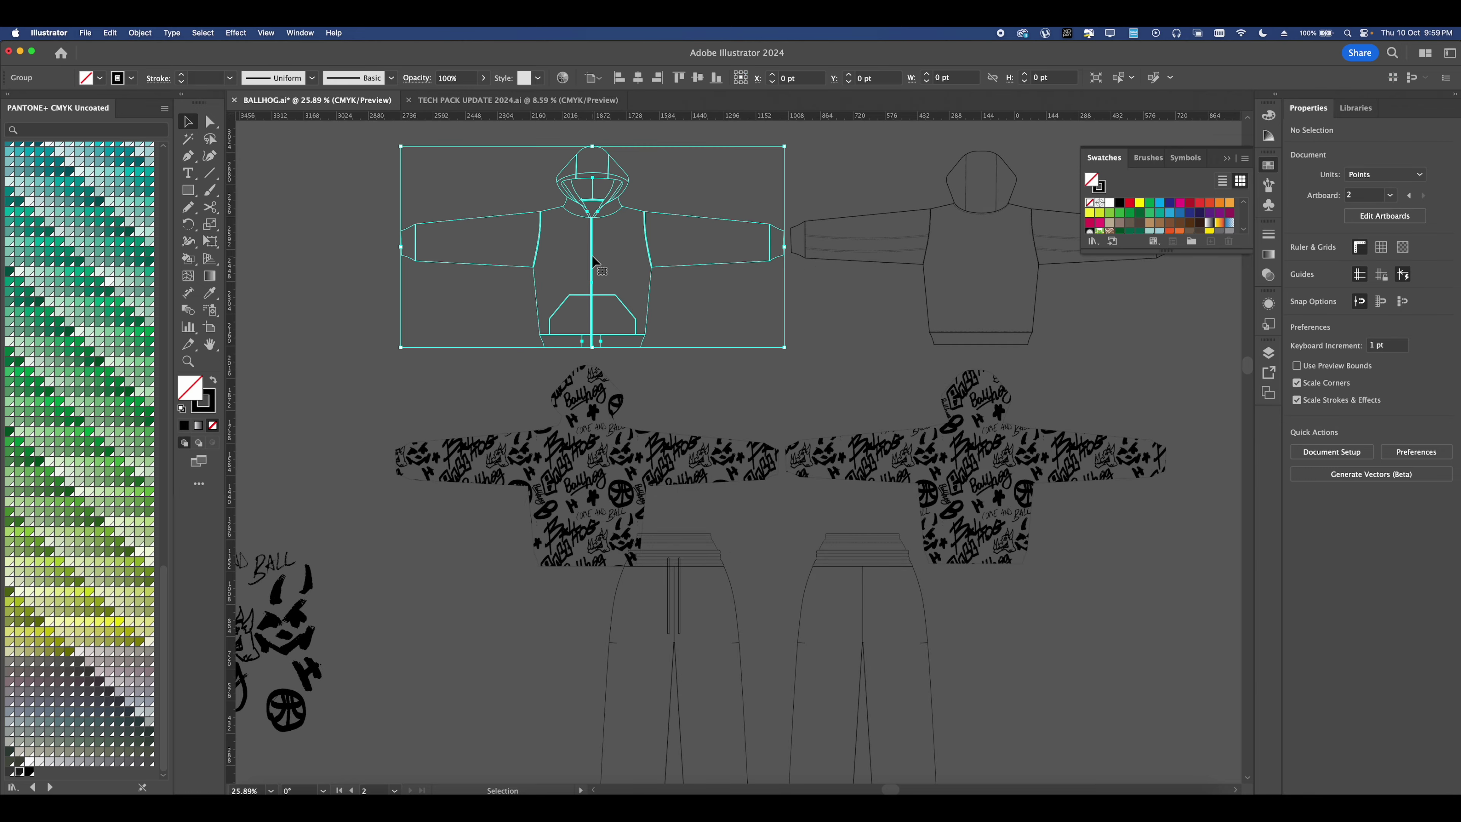
scroll(643, 275, "up", 4)
left_click(189, 259)
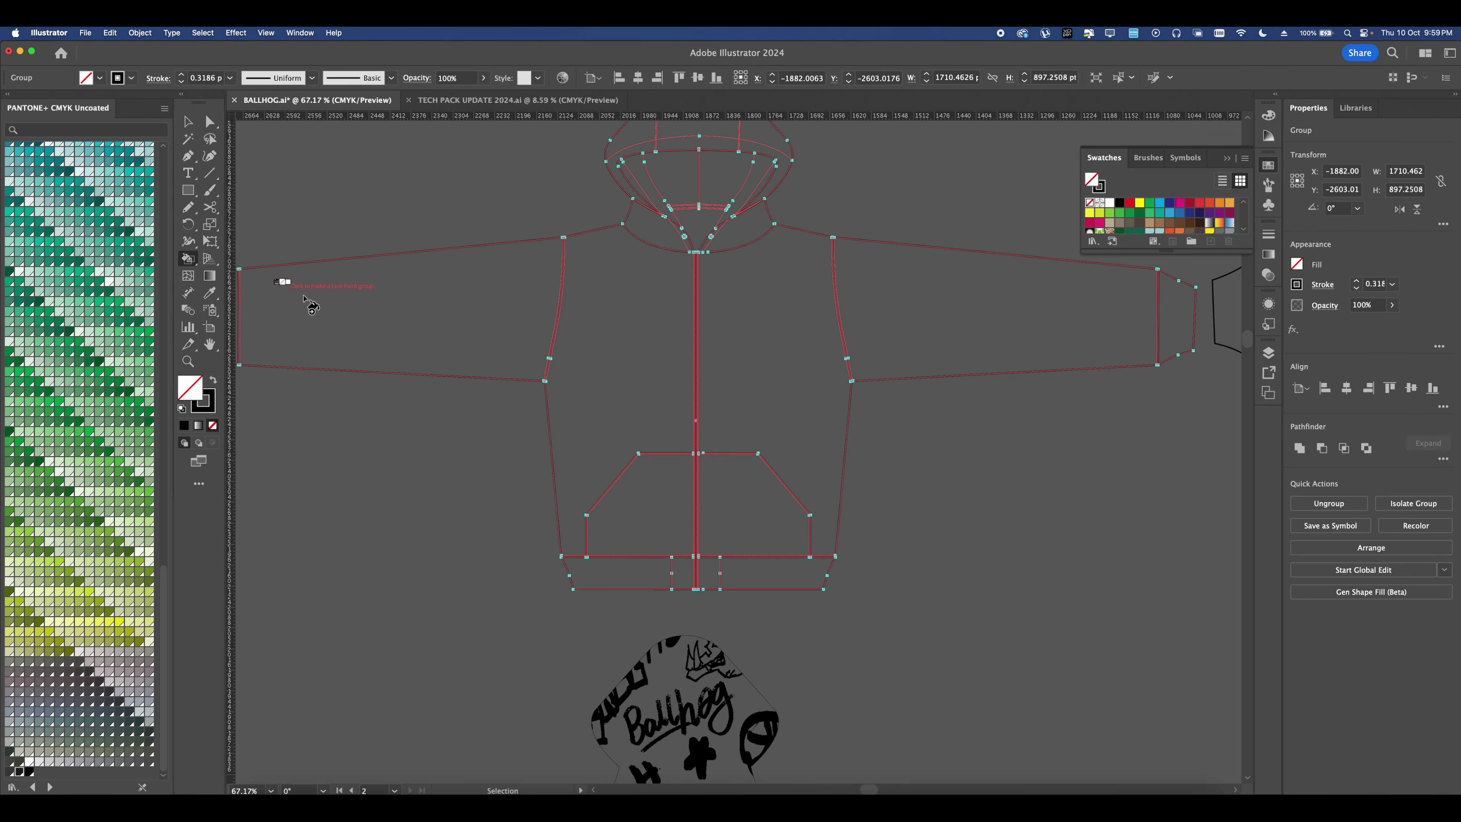
left_click_drag(380, 336, 541, 319)
scroll(118, 394, "up", 20)
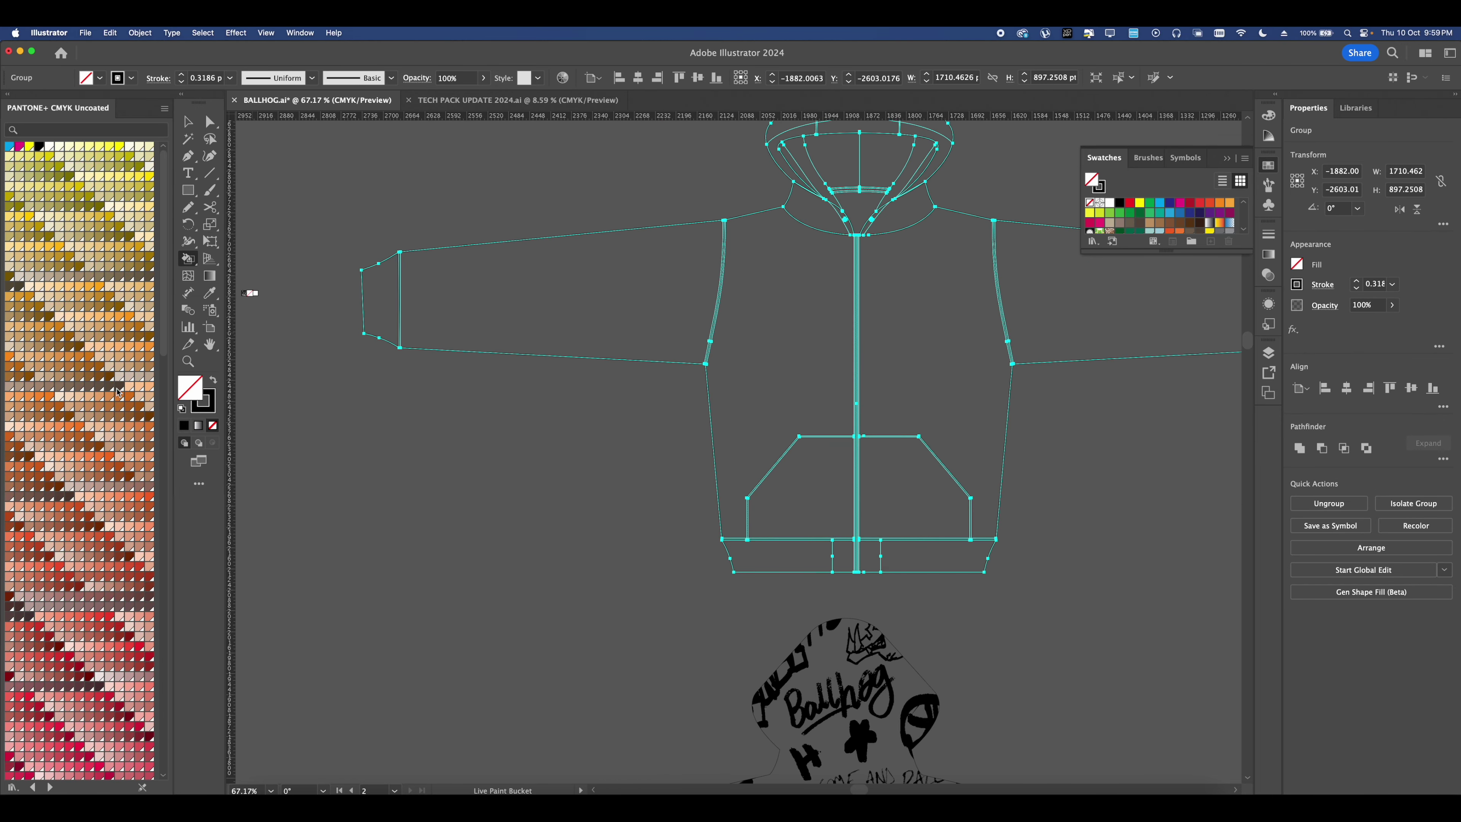
left_click(112, 615)
left_click(682, 282)
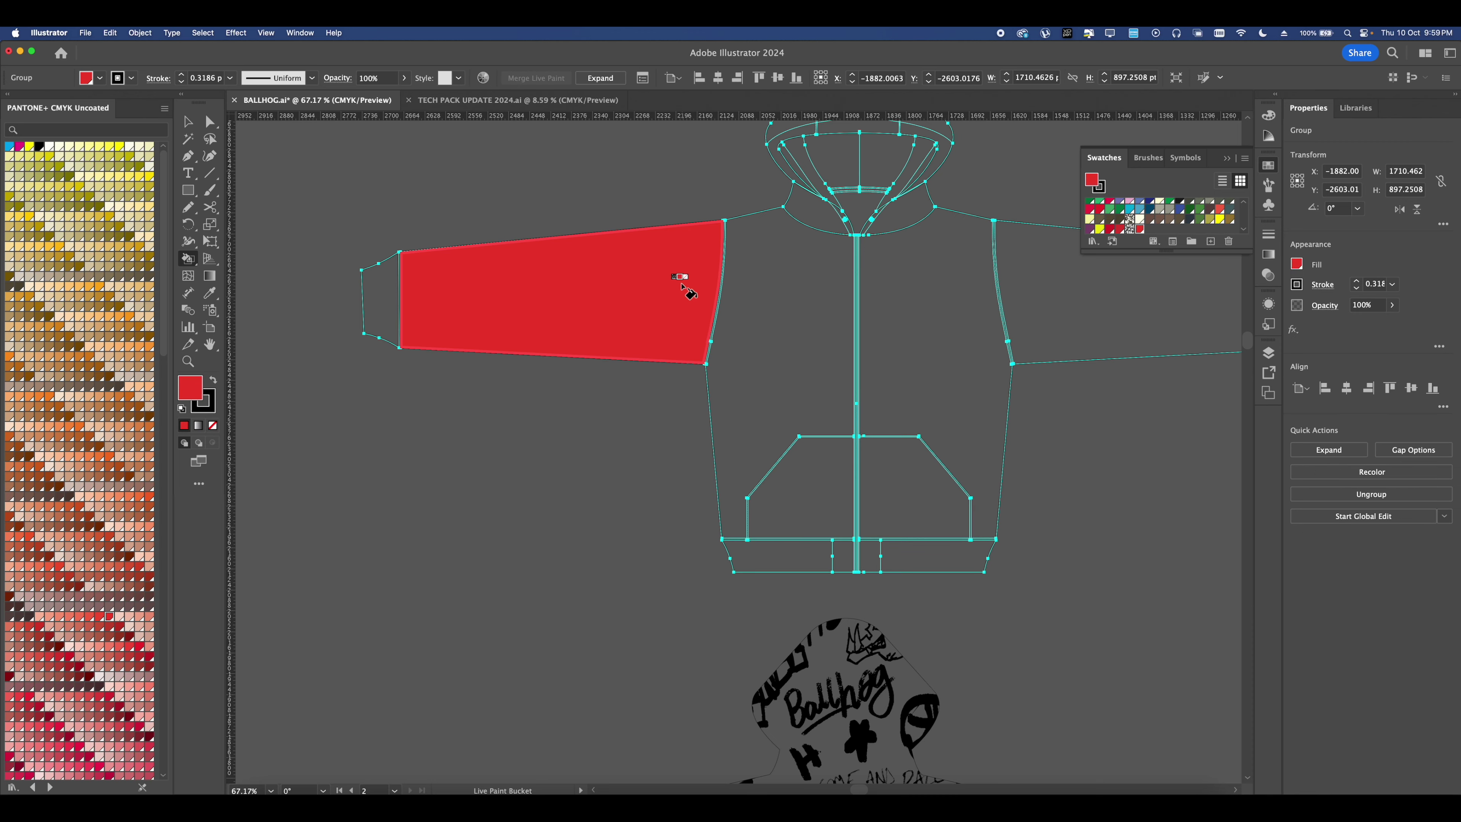
left_click_drag(683, 282, 640, 265)
key("super+z")
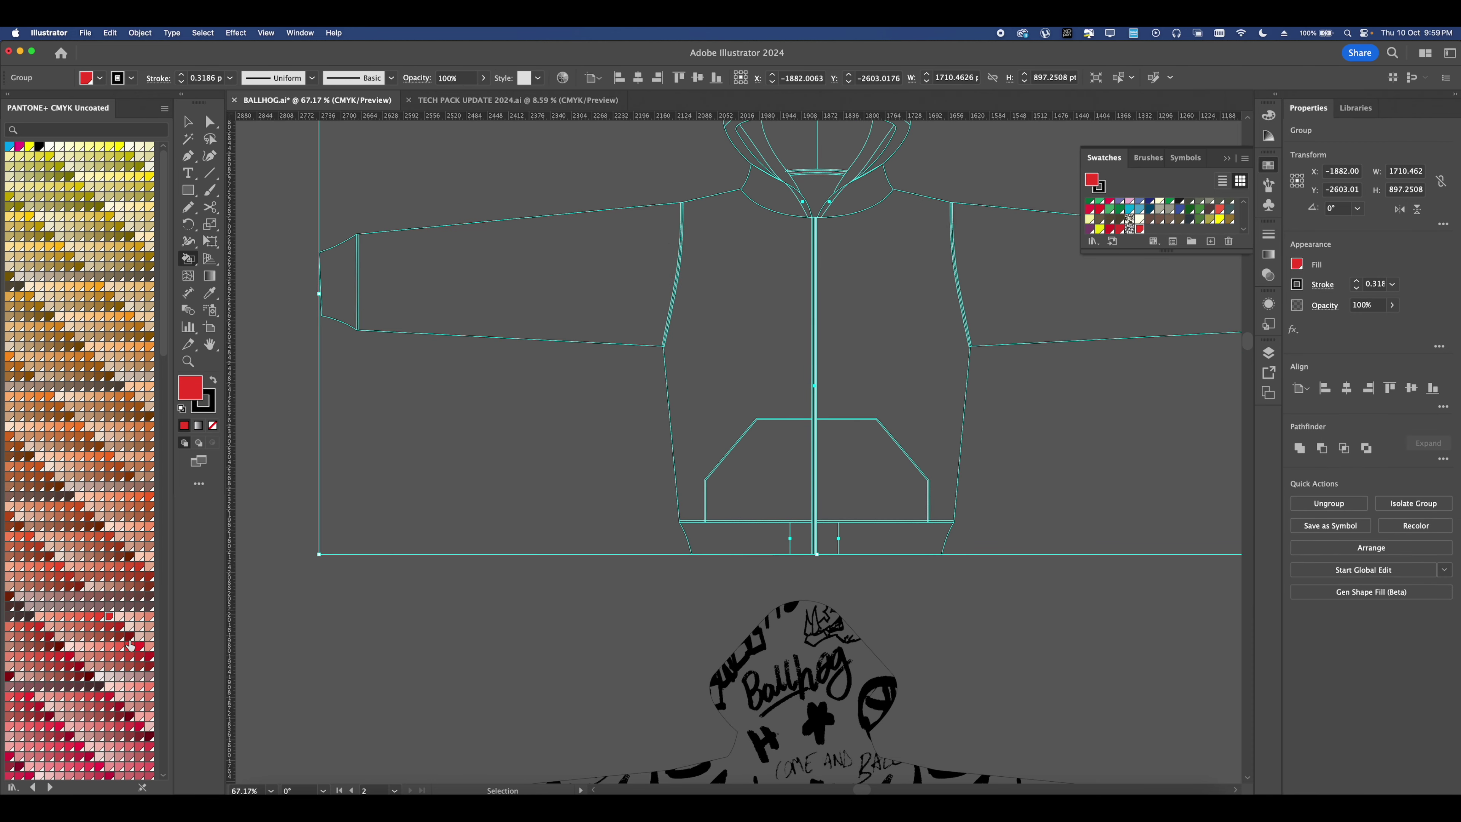
scroll(109, 618, "down", 15)
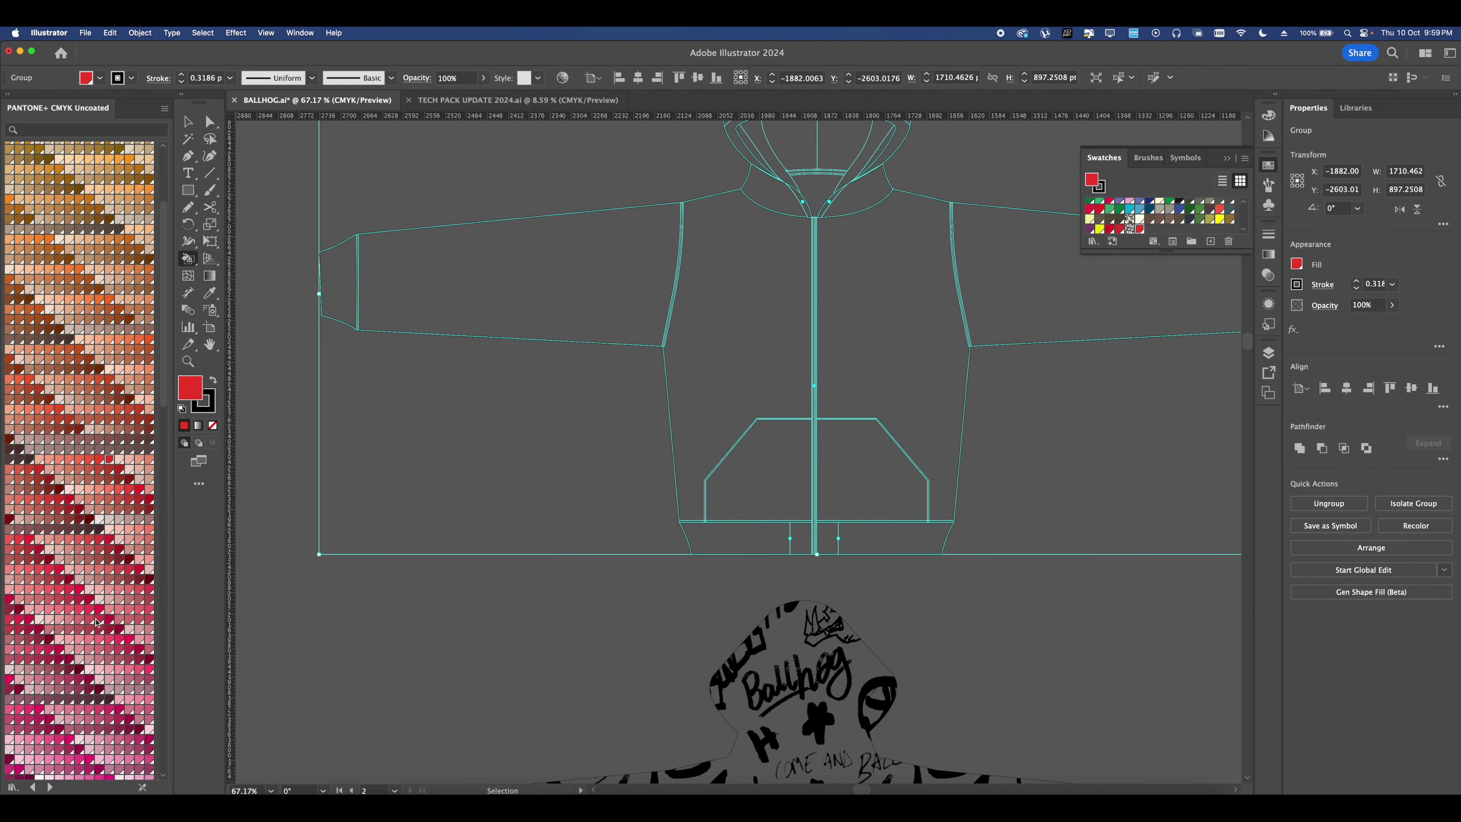
scroll(96, 620, "down", 10)
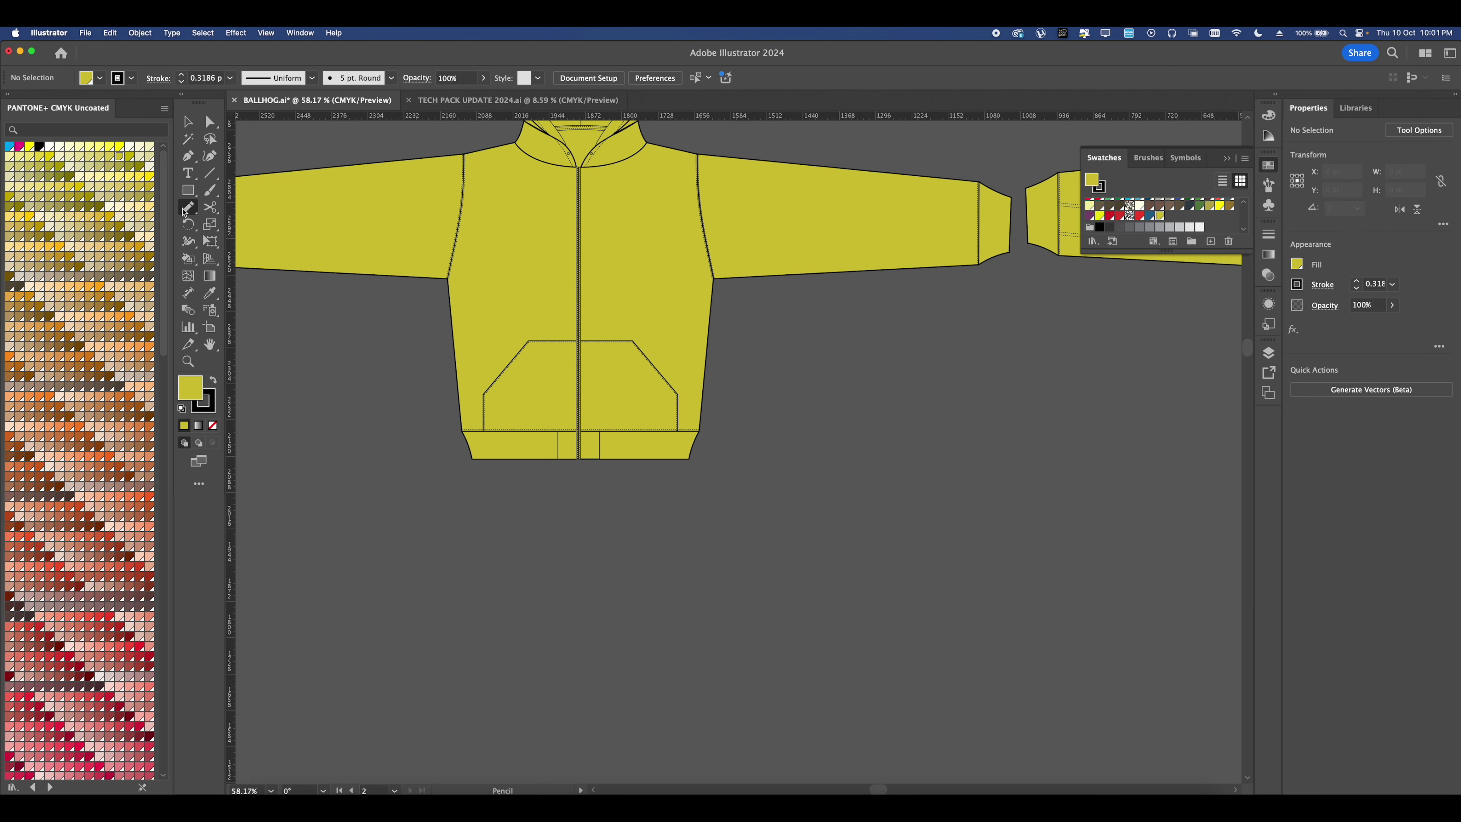
- Set the Pencil tool's Fidelity one notch from the middle towards Accurate
left_click(183, 210)
left_click(246, 227)
left_click(1406, 131)
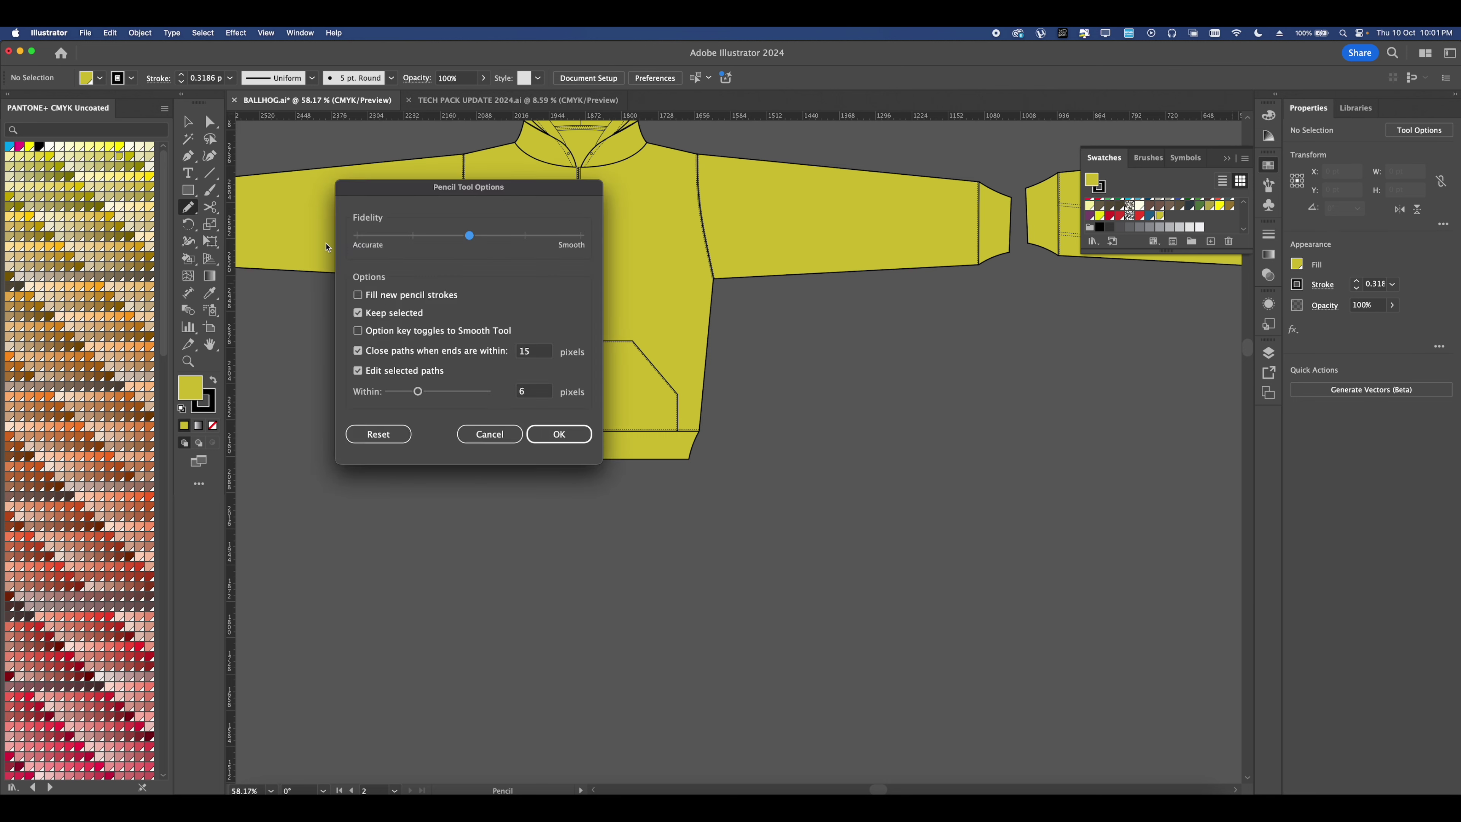
left_click(556, 437)
scroll(472, 314, "up", 2)
left_click(1407, 131)
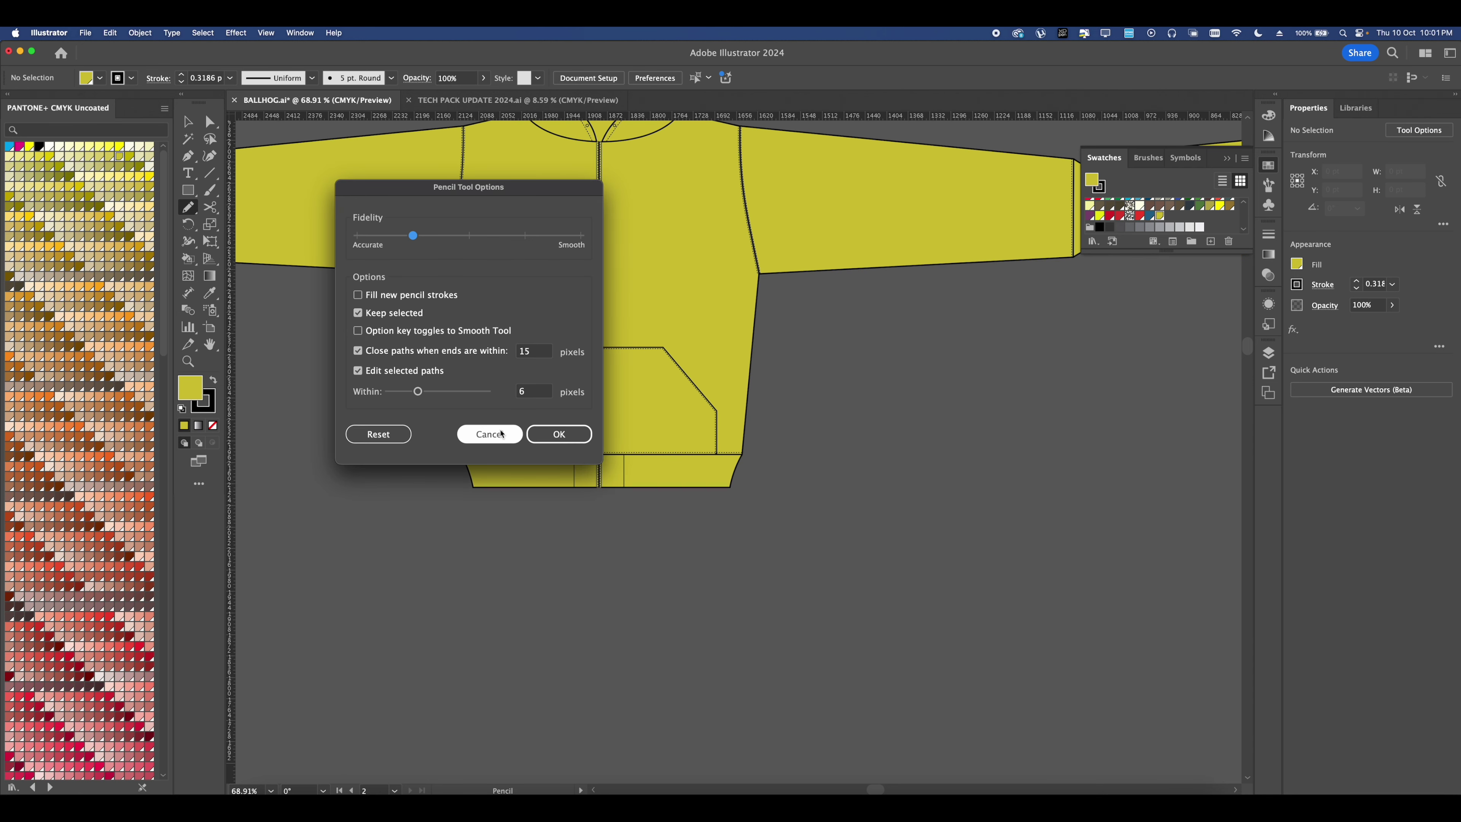
left_click(559, 434)
- Set the fill to white and draw a closed, jagged freehand shape about 589 × 218 pt around the front hoodie's pocket and hem
left_click(1298, 264)
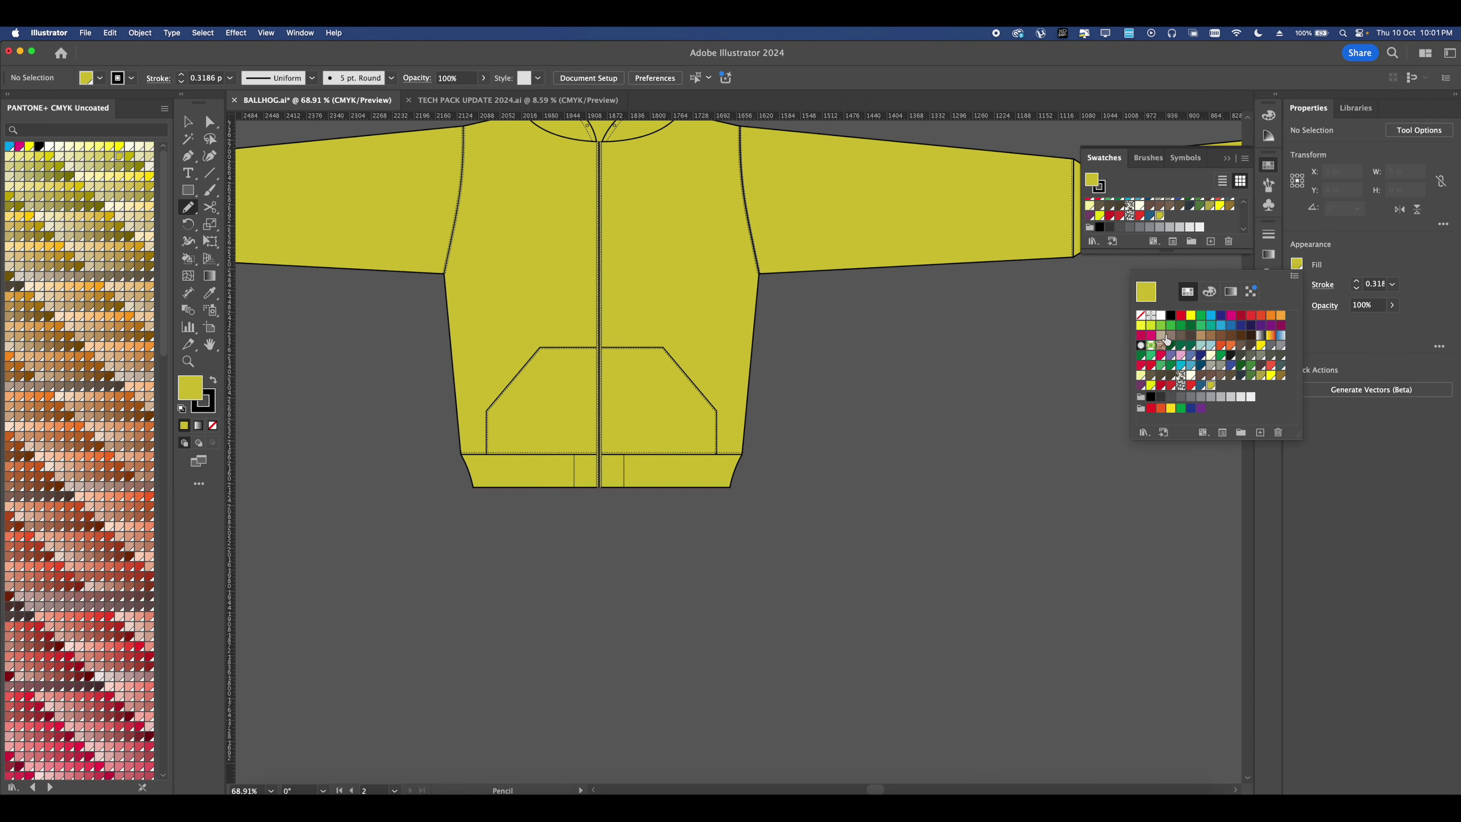
left_click(1162, 315)
left_click_drag(558, 377, 589, 384)
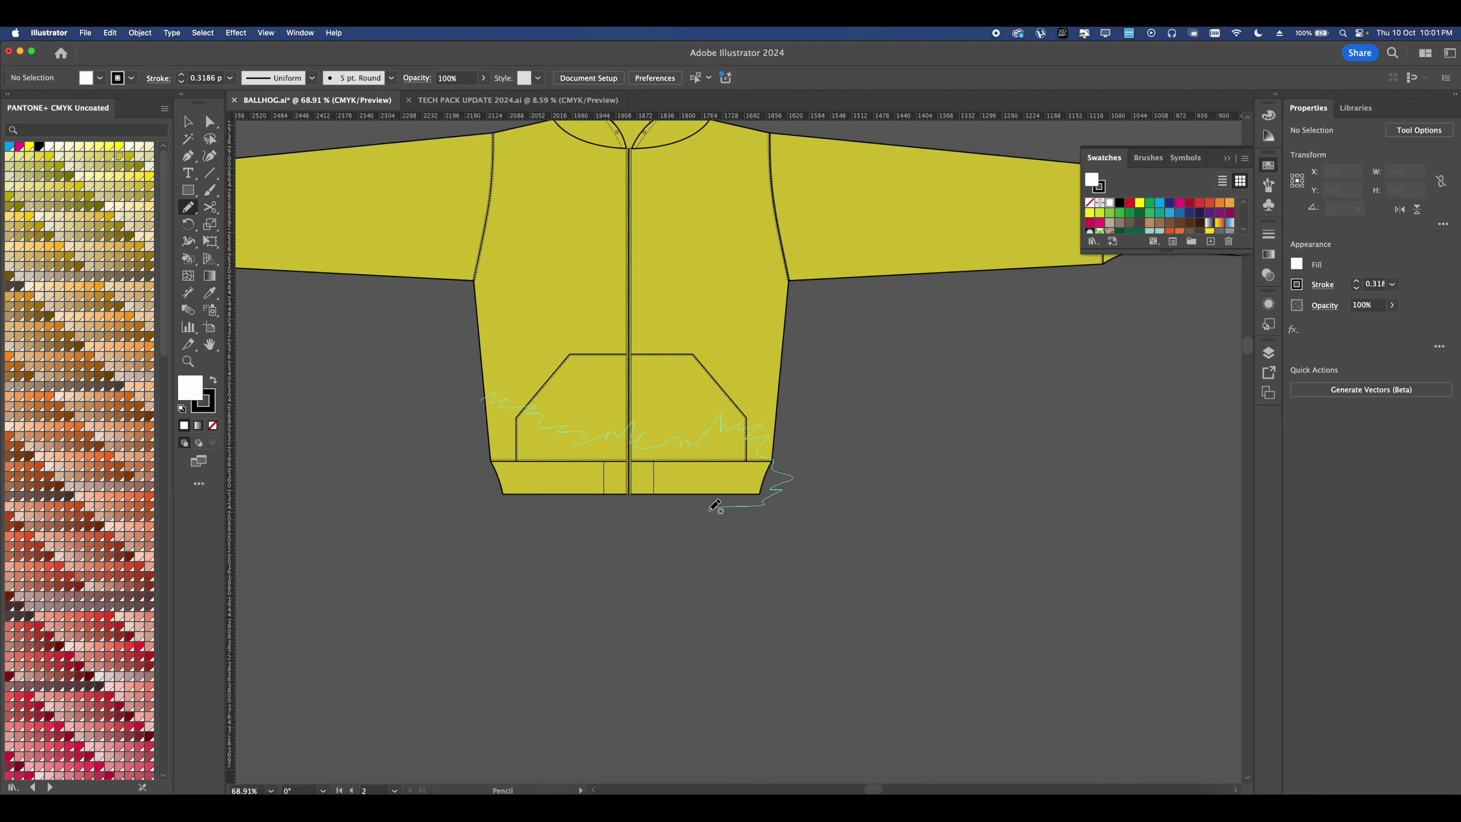
left_click_drag(482, 401, 485, 405)
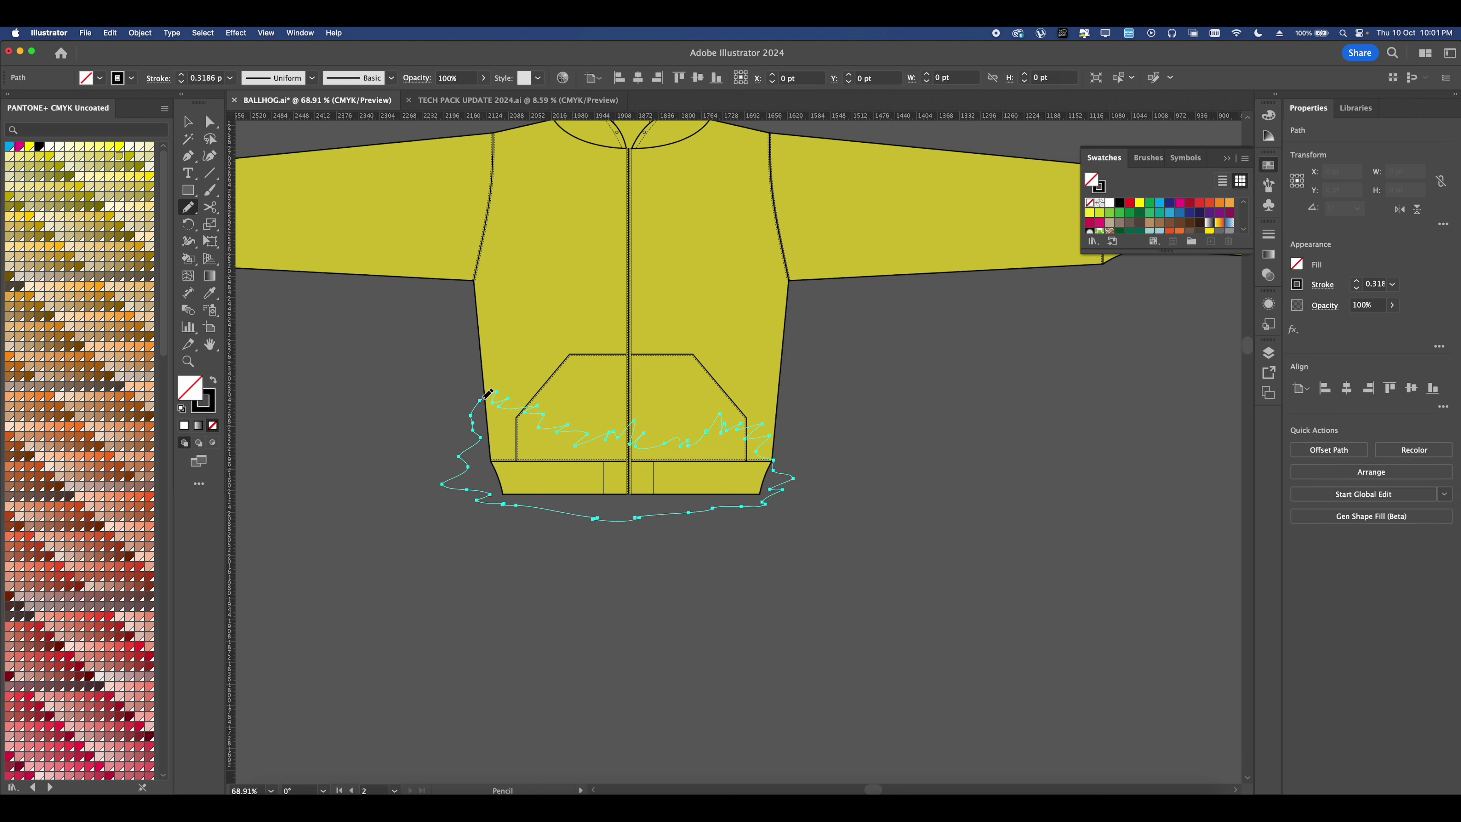
- Give the jagged shape around the front hoodie's hem a black fill and no stroke
left_click(187, 122)
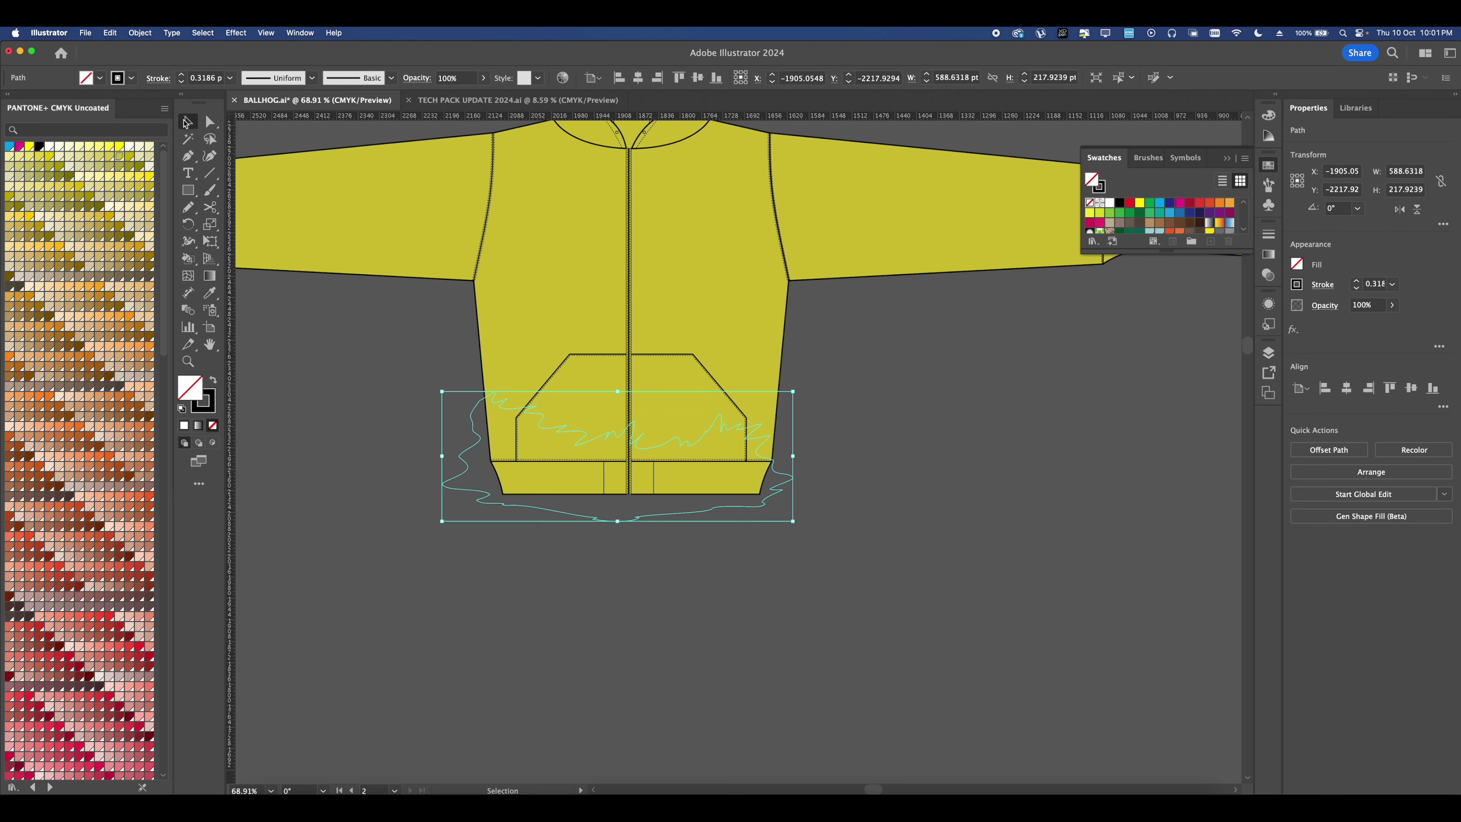
left_click(1119, 204)
left_click(1301, 286)
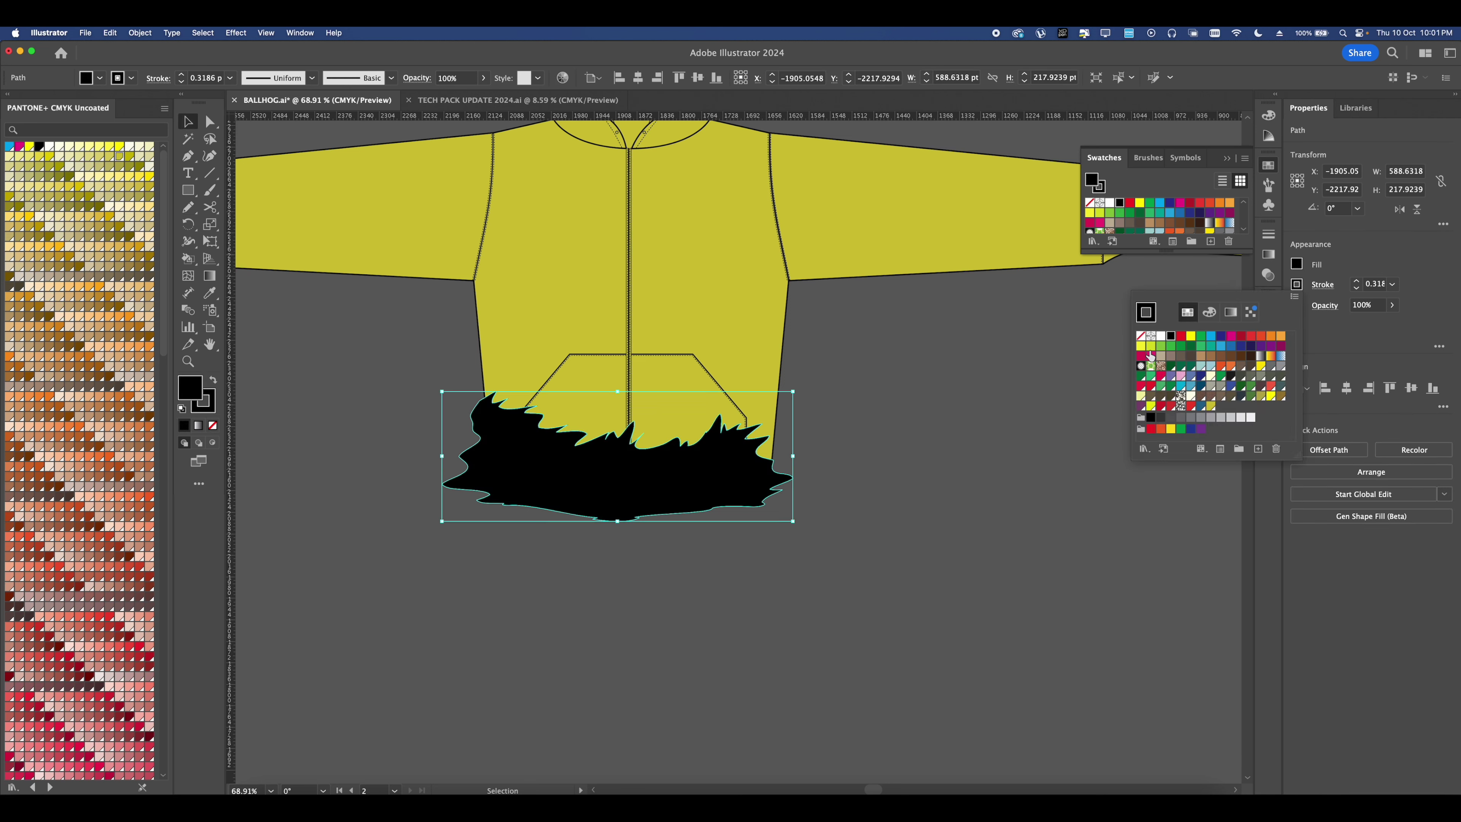
left_click(1140, 336)
left_click(181, 119)
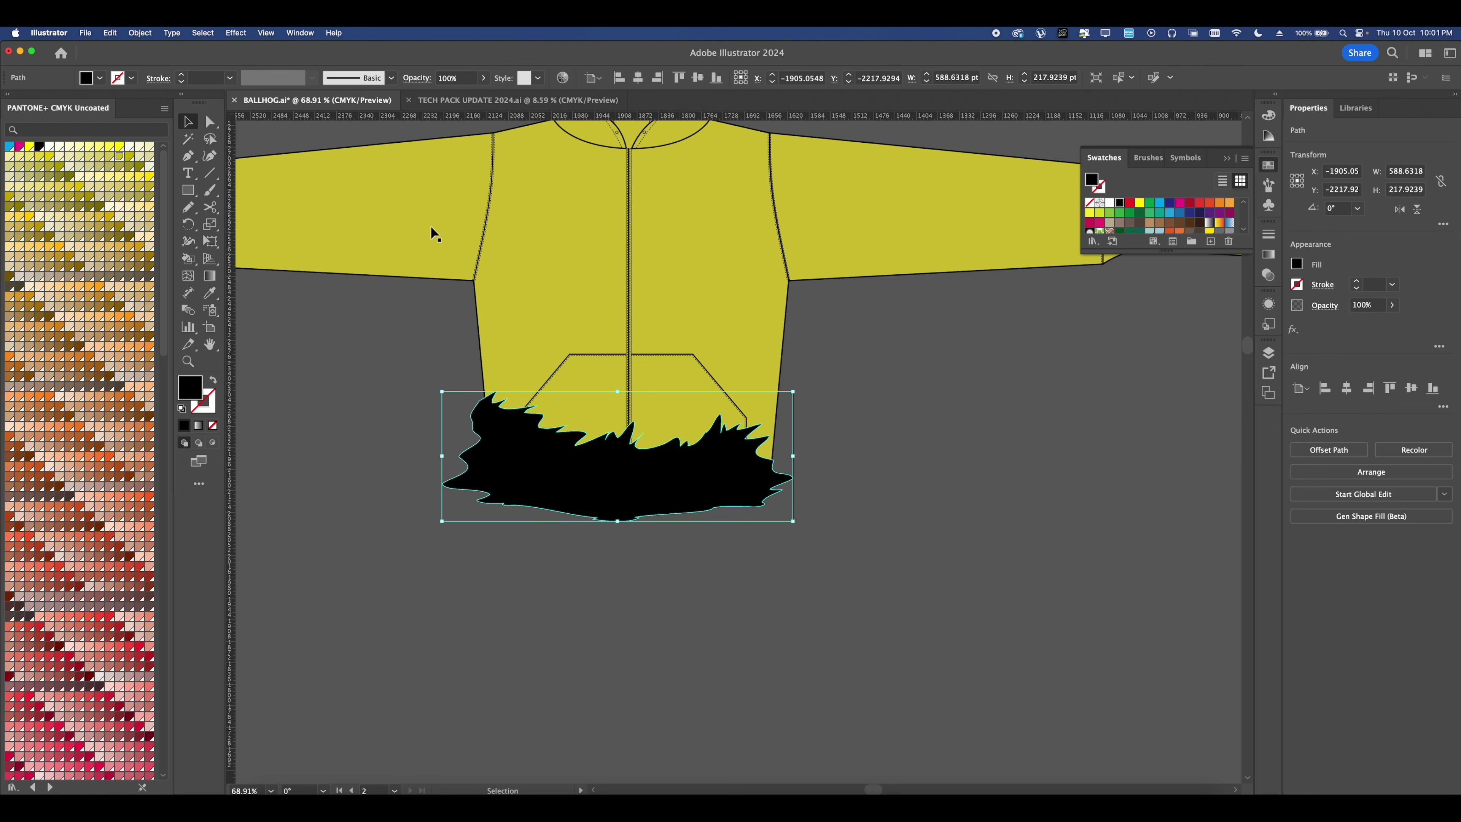
- Draw a closed, jagged black freehand shape around the front hoodie's unshaded cuff and lower sleeve with the Pencil tool
left_click(953, 358)
left_click_drag(923, 300, 611, 418)
key("b")
scroll(652, 359, "up", 2)
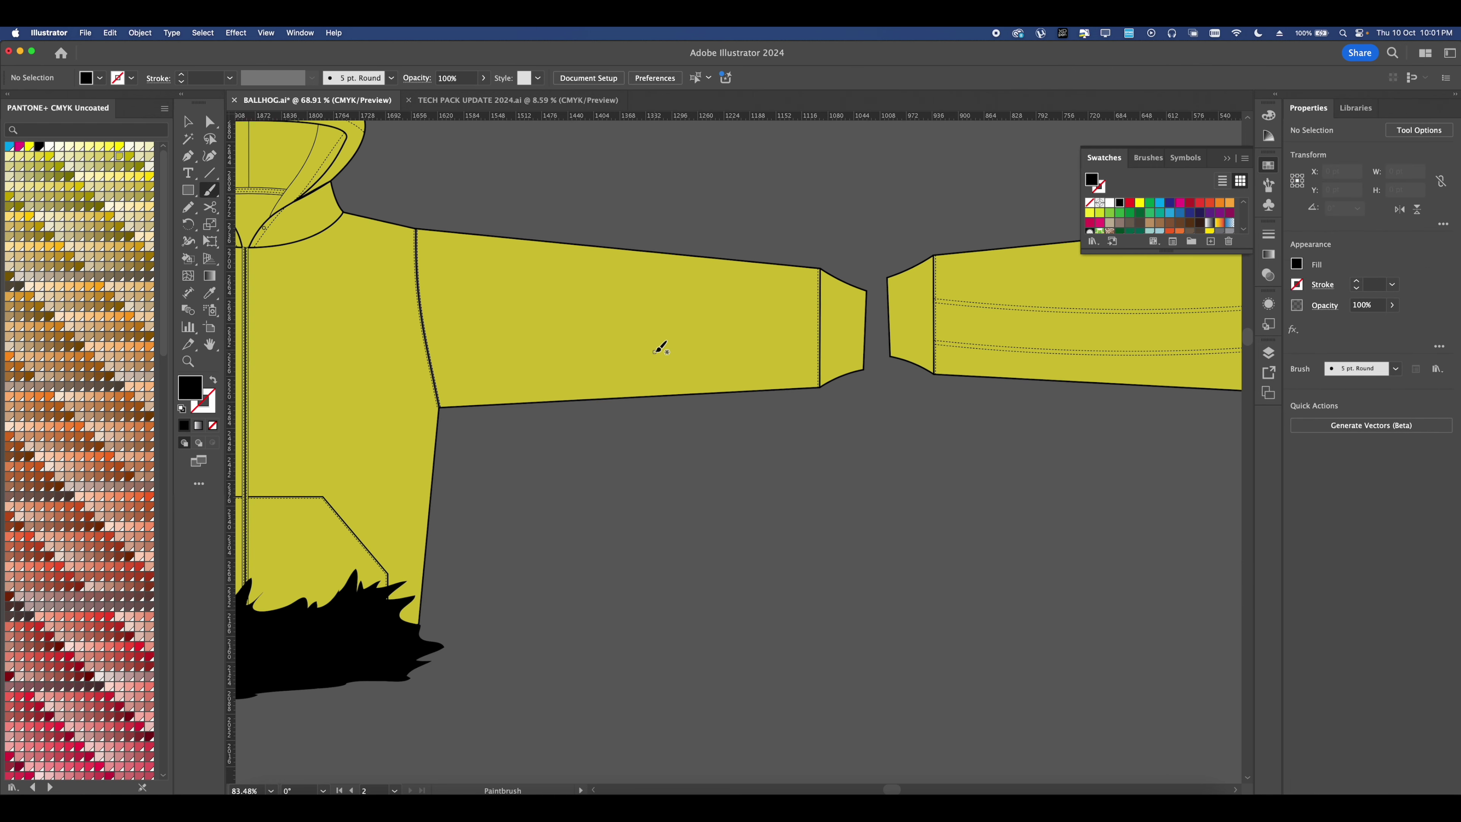
key("n")
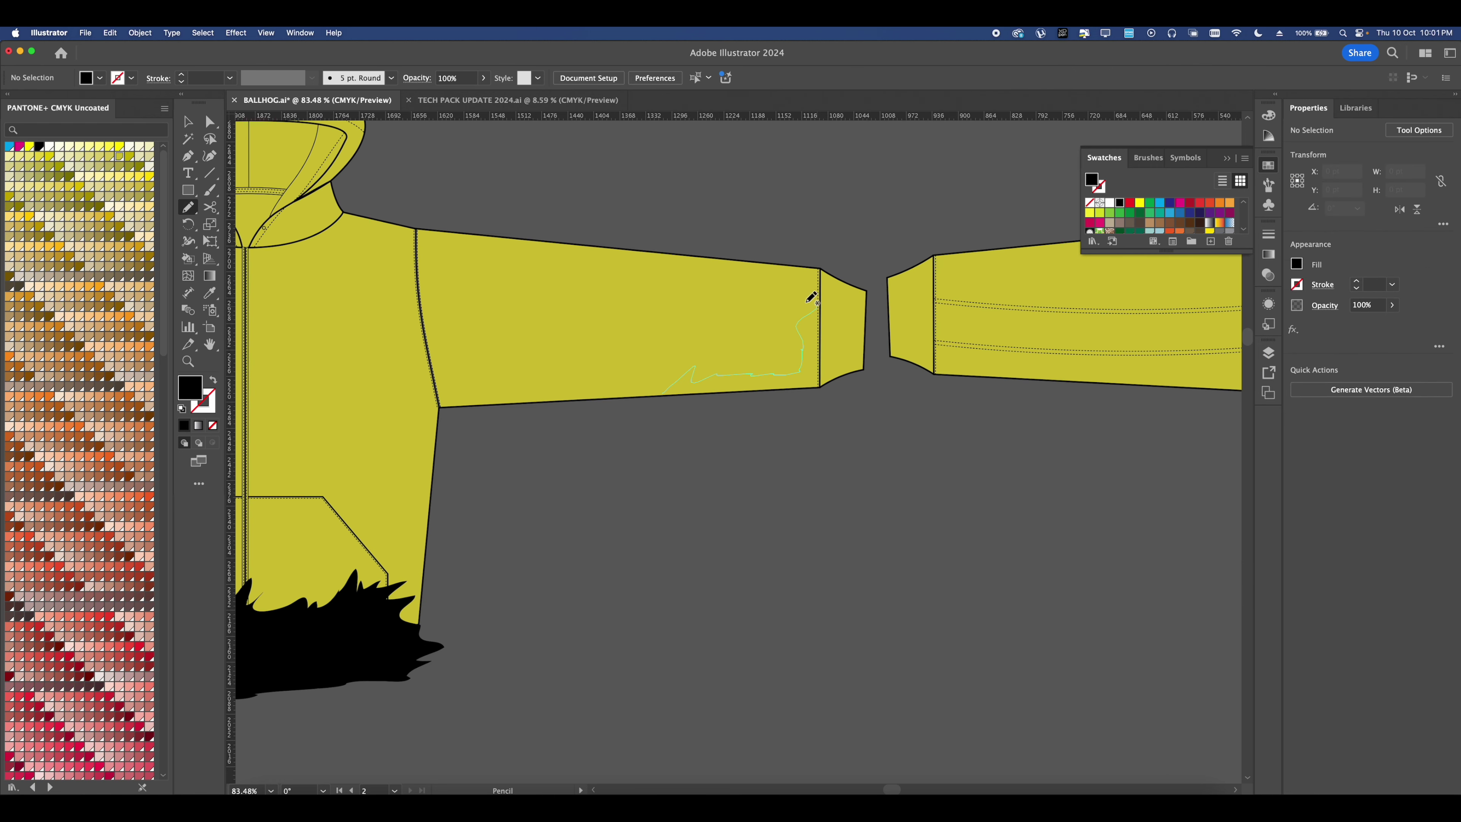
left_click_drag(875, 360, 663, 393)
scroll(749, 470, "down", 10)
- Apply a Gaussian Blur to the front hoodie's three black shapes, one on each cuff and one on the hem
key("v")
left_click(604, 529, "shift")
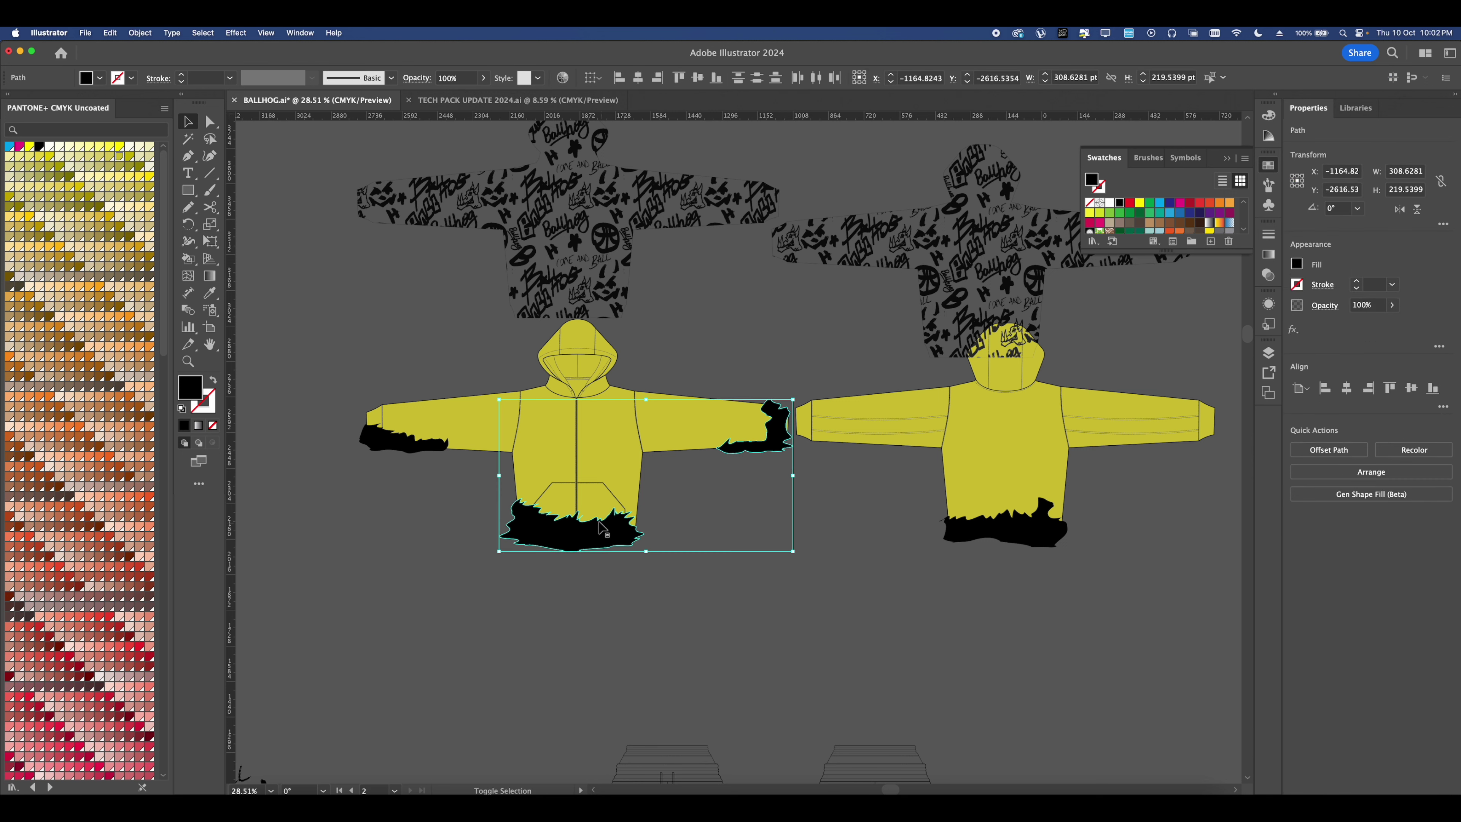
left_click(426, 446, "shift")
scroll(537, 466, "up", 4)
left_click(236, 32)
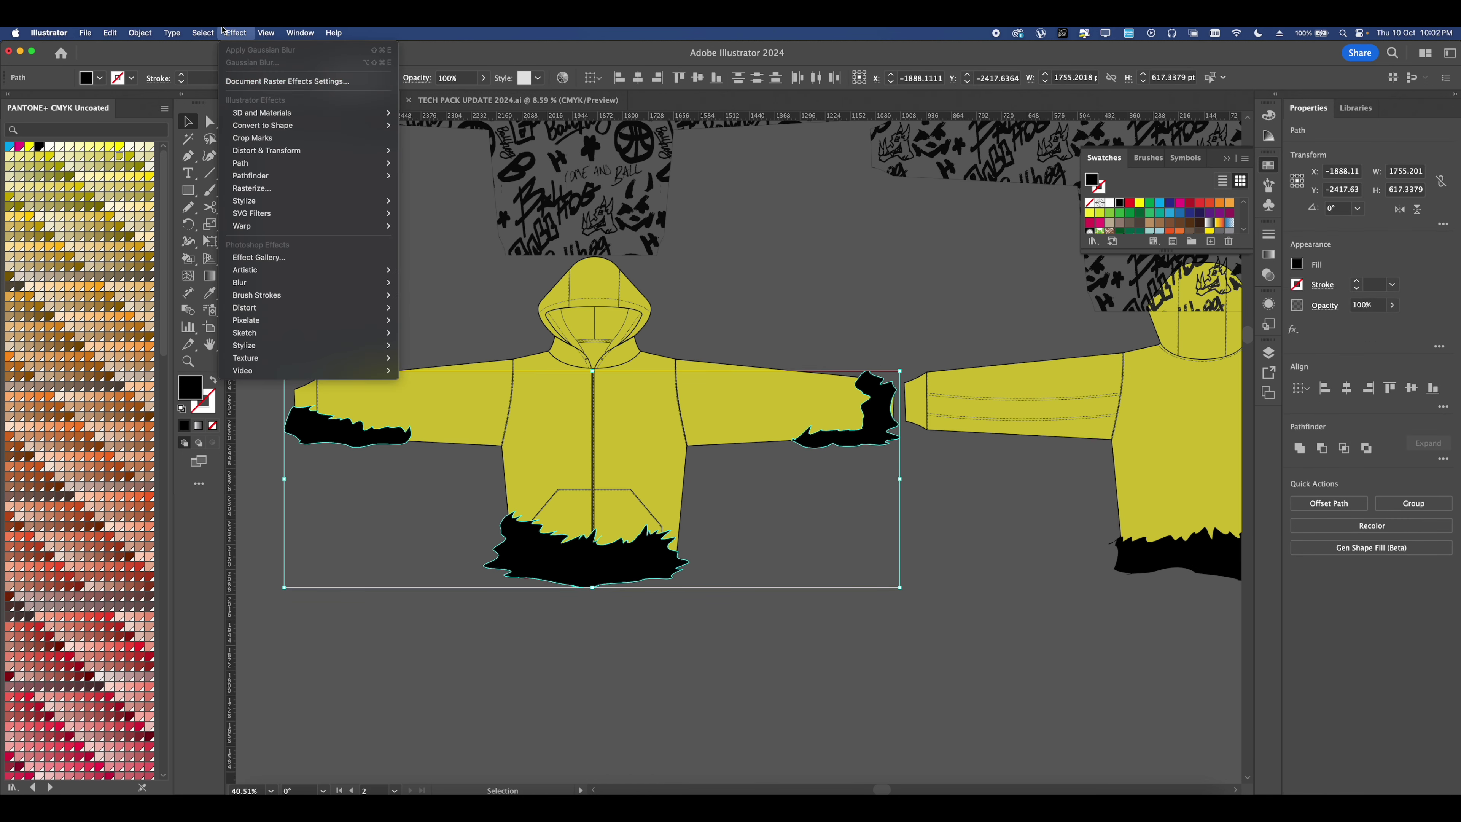
mouse_move(262, 285)
left_click(418, 282)
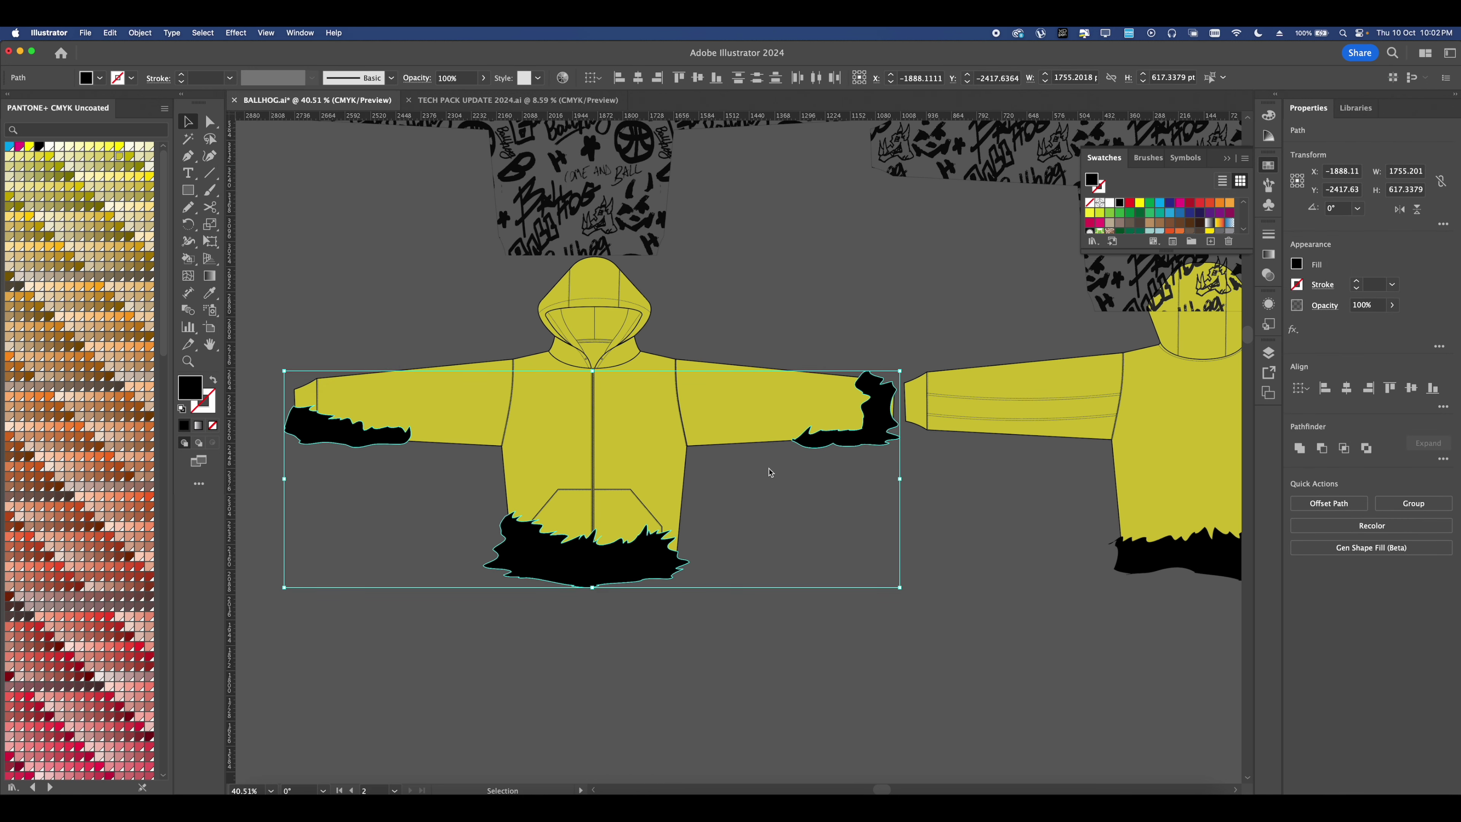
left_click(947, 404)
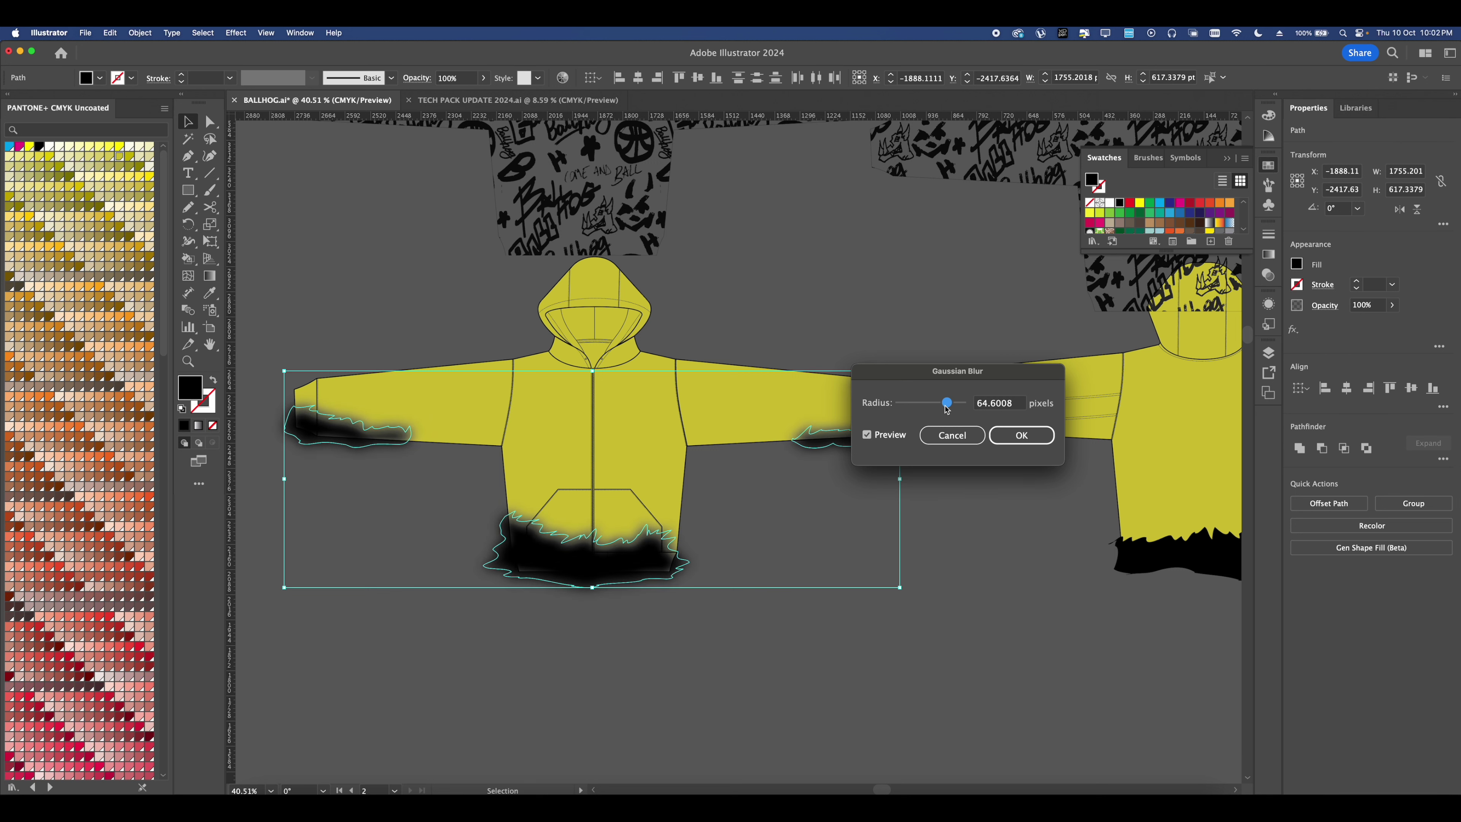
left_click_drag(947, 408, 951, 406)
left_click(1022, 436)
- Shift the blurred black shapes slightly so they sit along the front hoodie's cuffs and hem
scroll(761, 413, "up", 2)
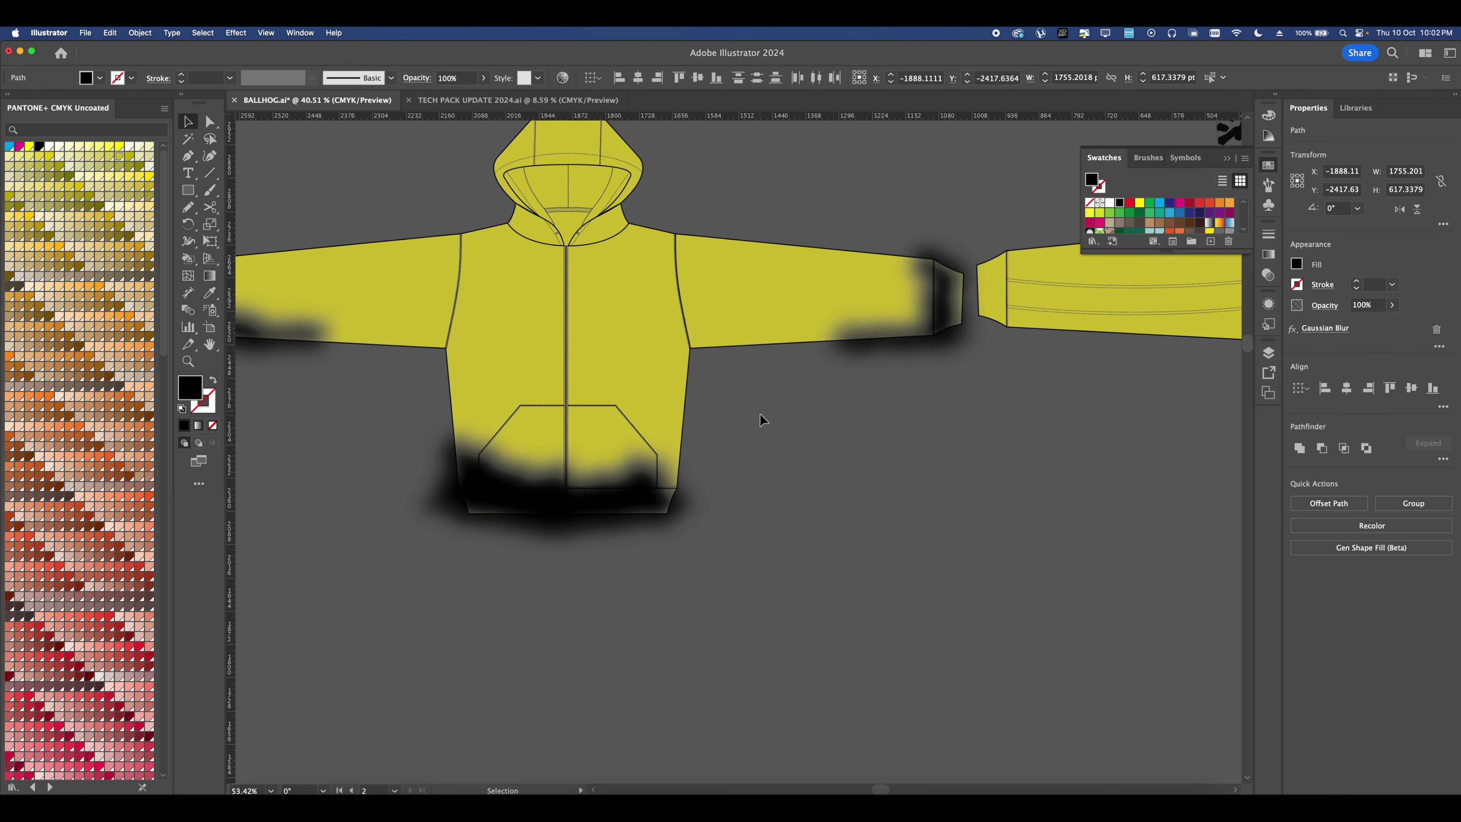
left_click_drag(630, 525, 632, 525)
scroll(818, 496, "left", 4)
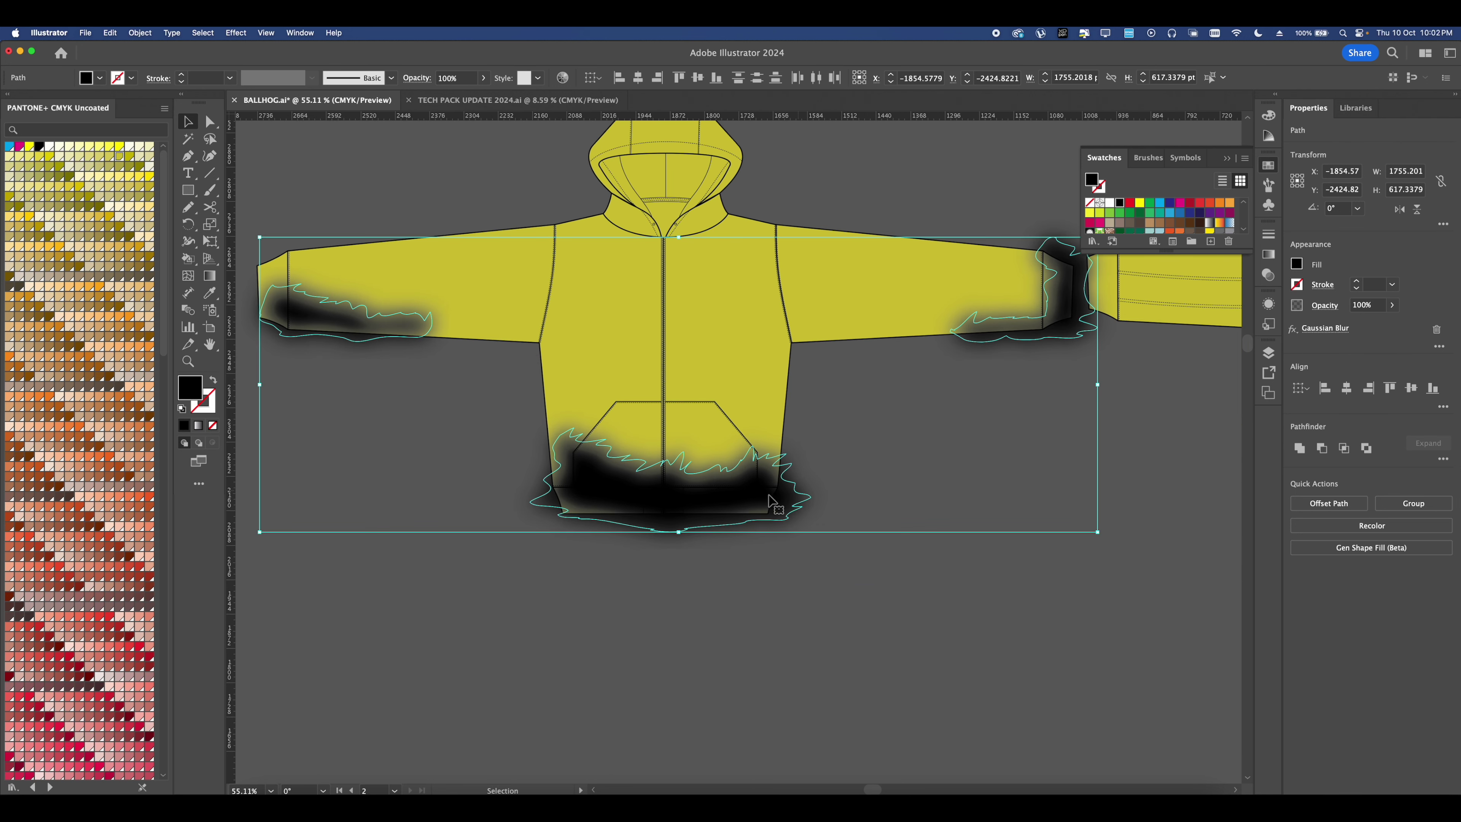
left_click_drag(745, 494, 735, 498)
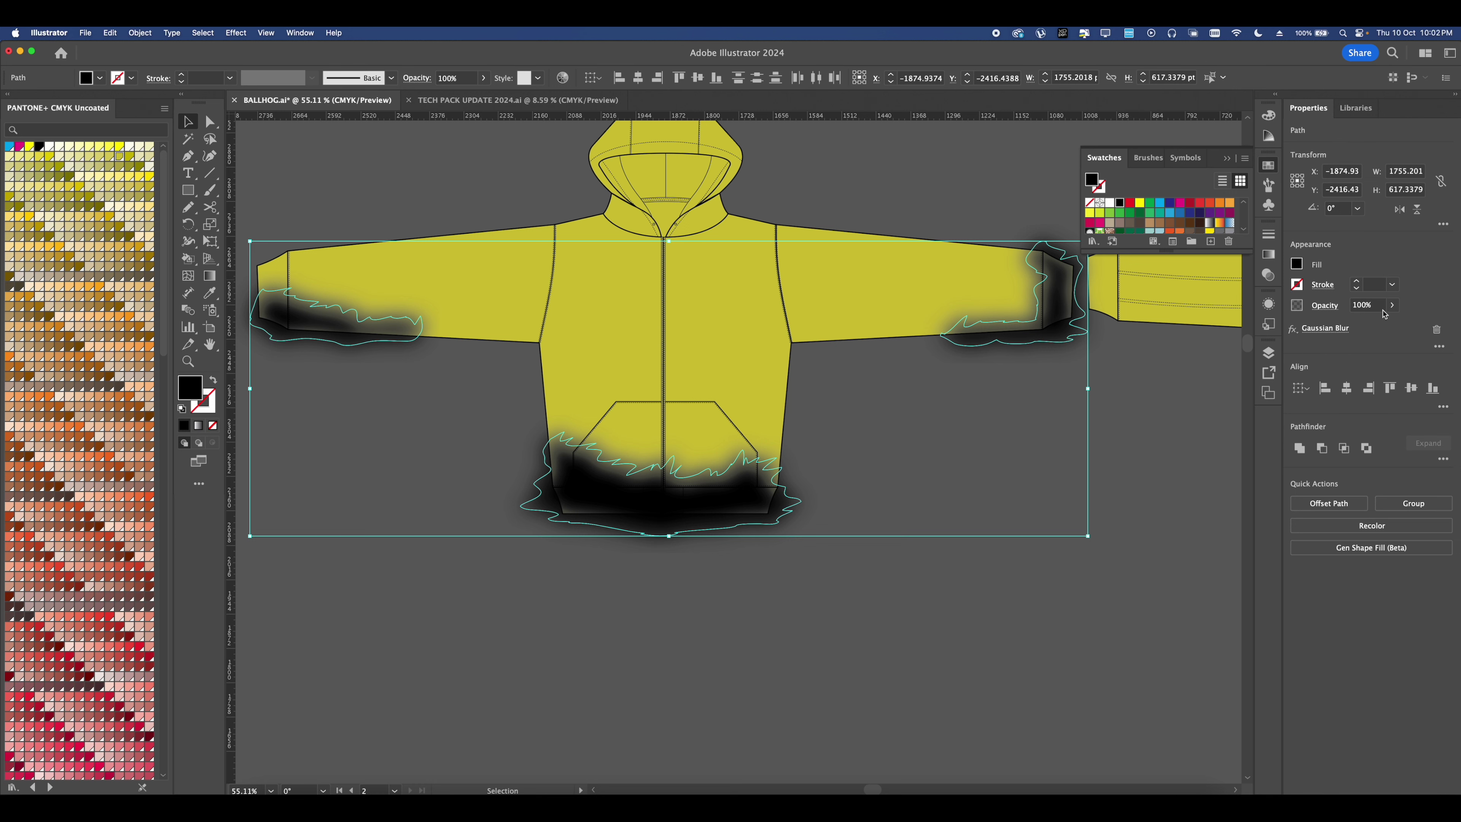
- Try an opacity of 49% on the blurred black shapes, then undo the opacity changes
left_click(1347, 324)
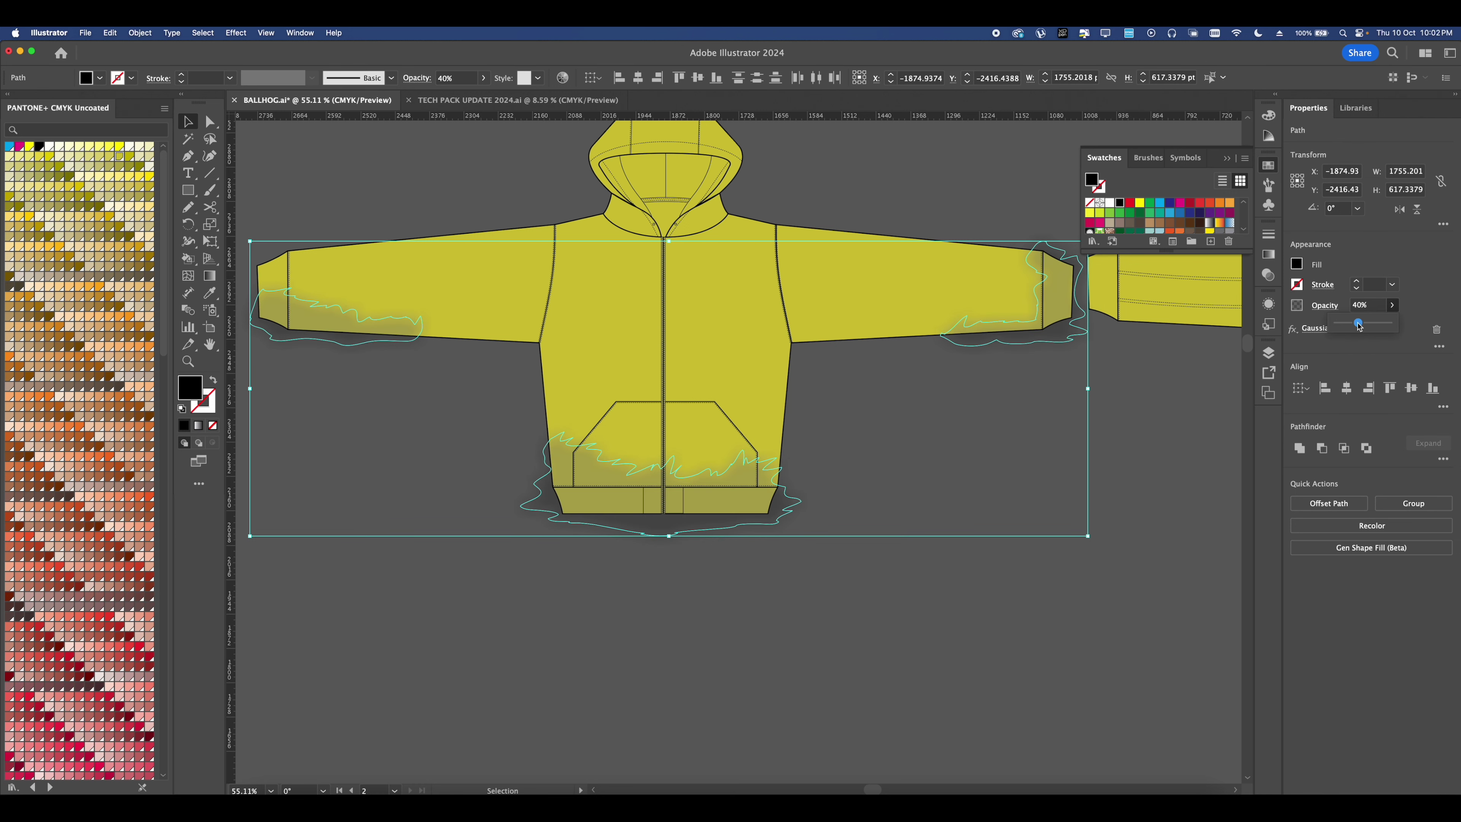
left_click_drag(1359, 326, 1364, 326)
left_click(1010, 420)
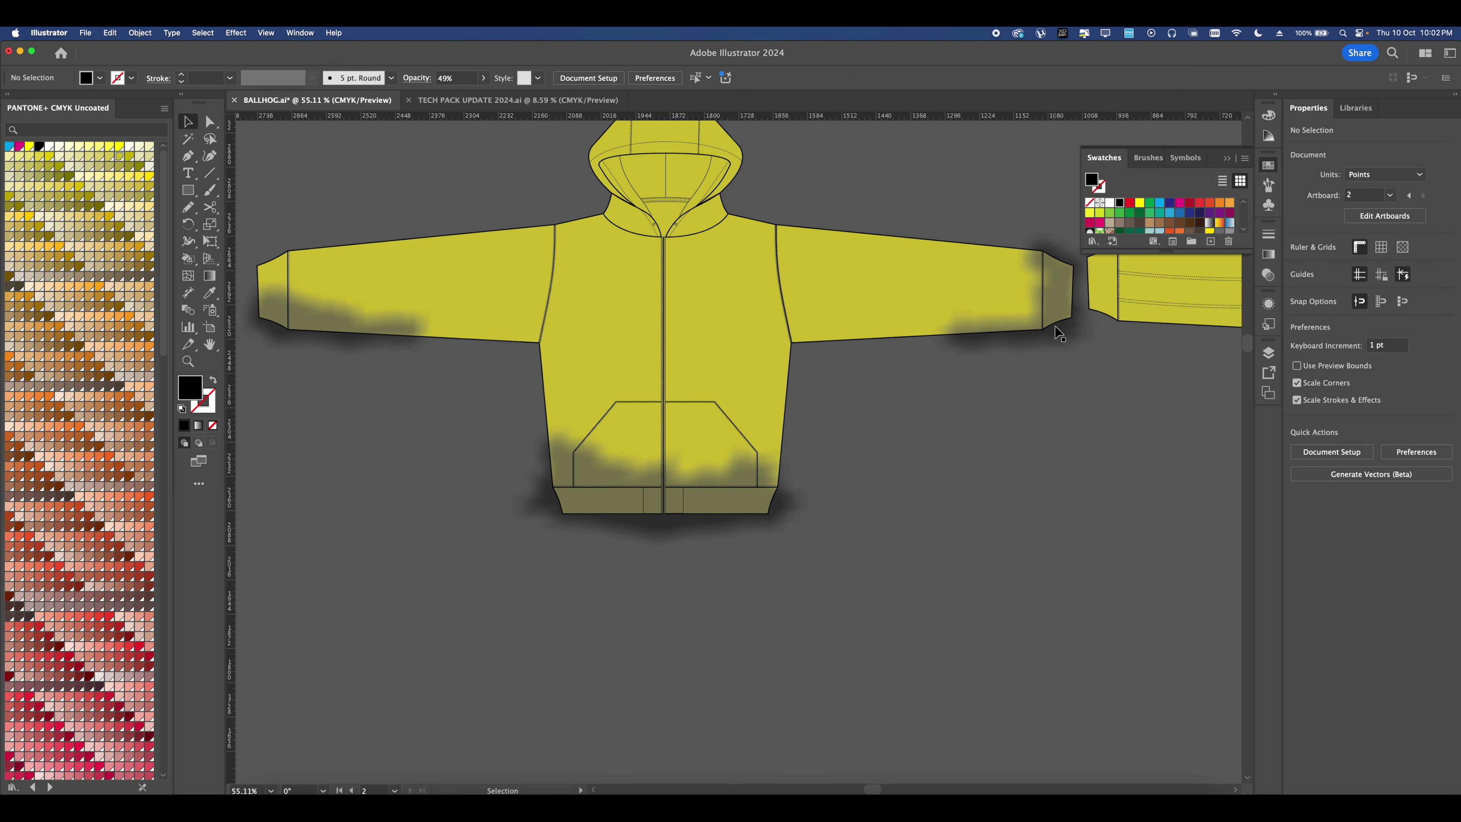
key("super+z")
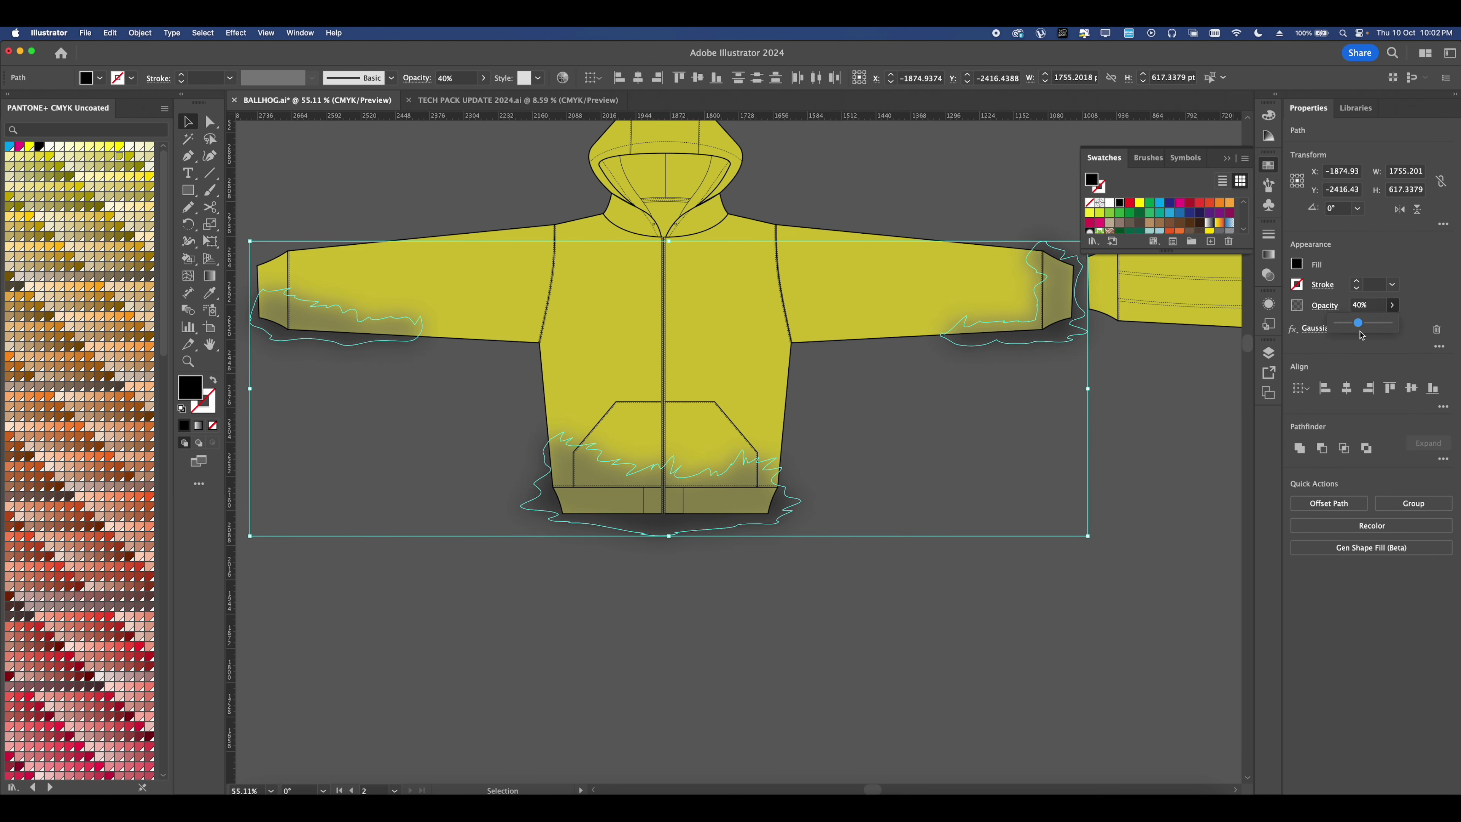
key("super+z")
key("super+z")
- Fill the blurred shapes with a dark olive PANTONE+ CMYK Uncoated swatch, set their opacity to 61% and group them
scroll(86, 449, "down", 8)
scroll(86, 449, "up", 8)
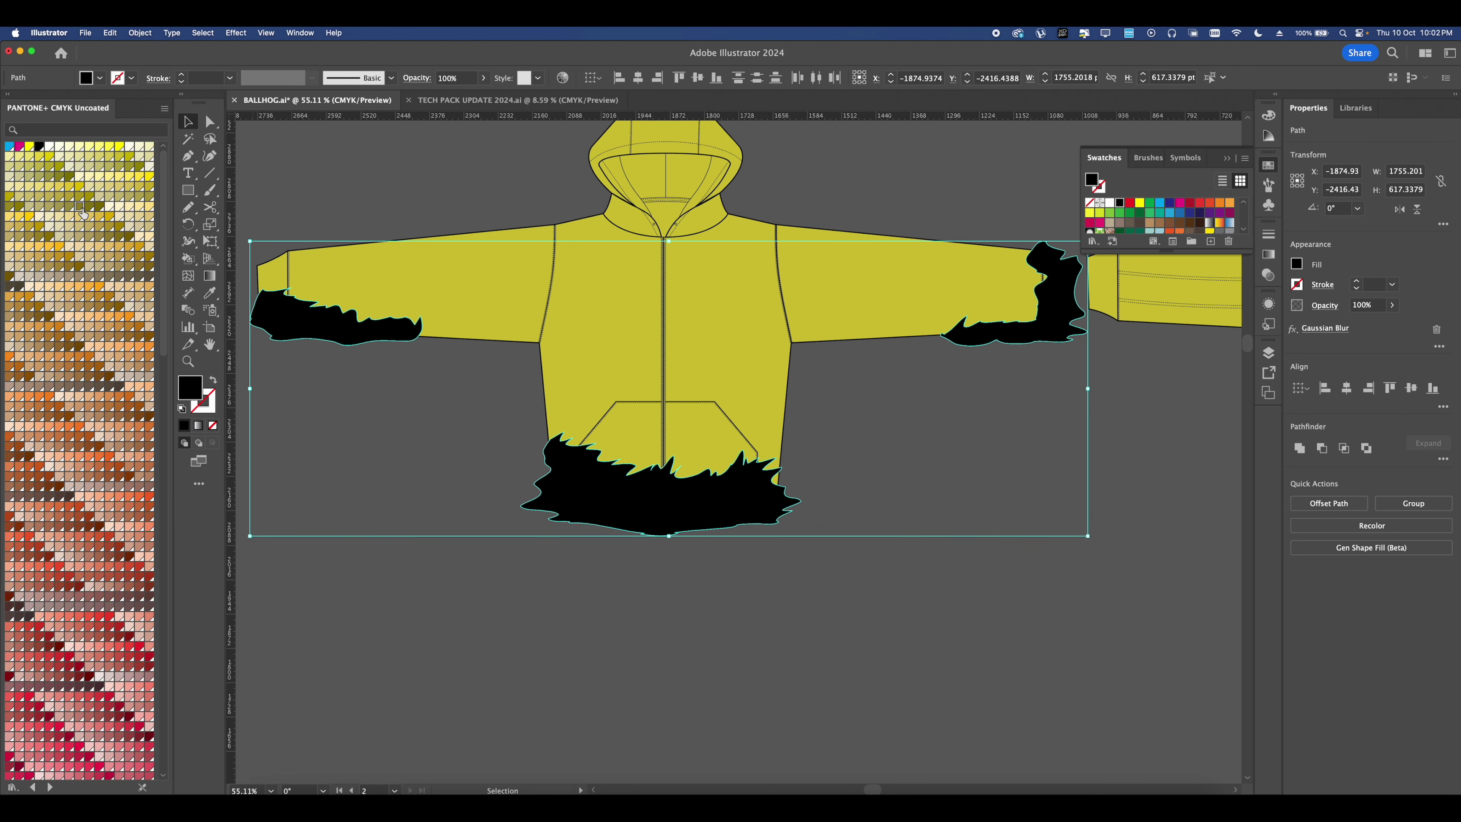
left_click(78, 208)
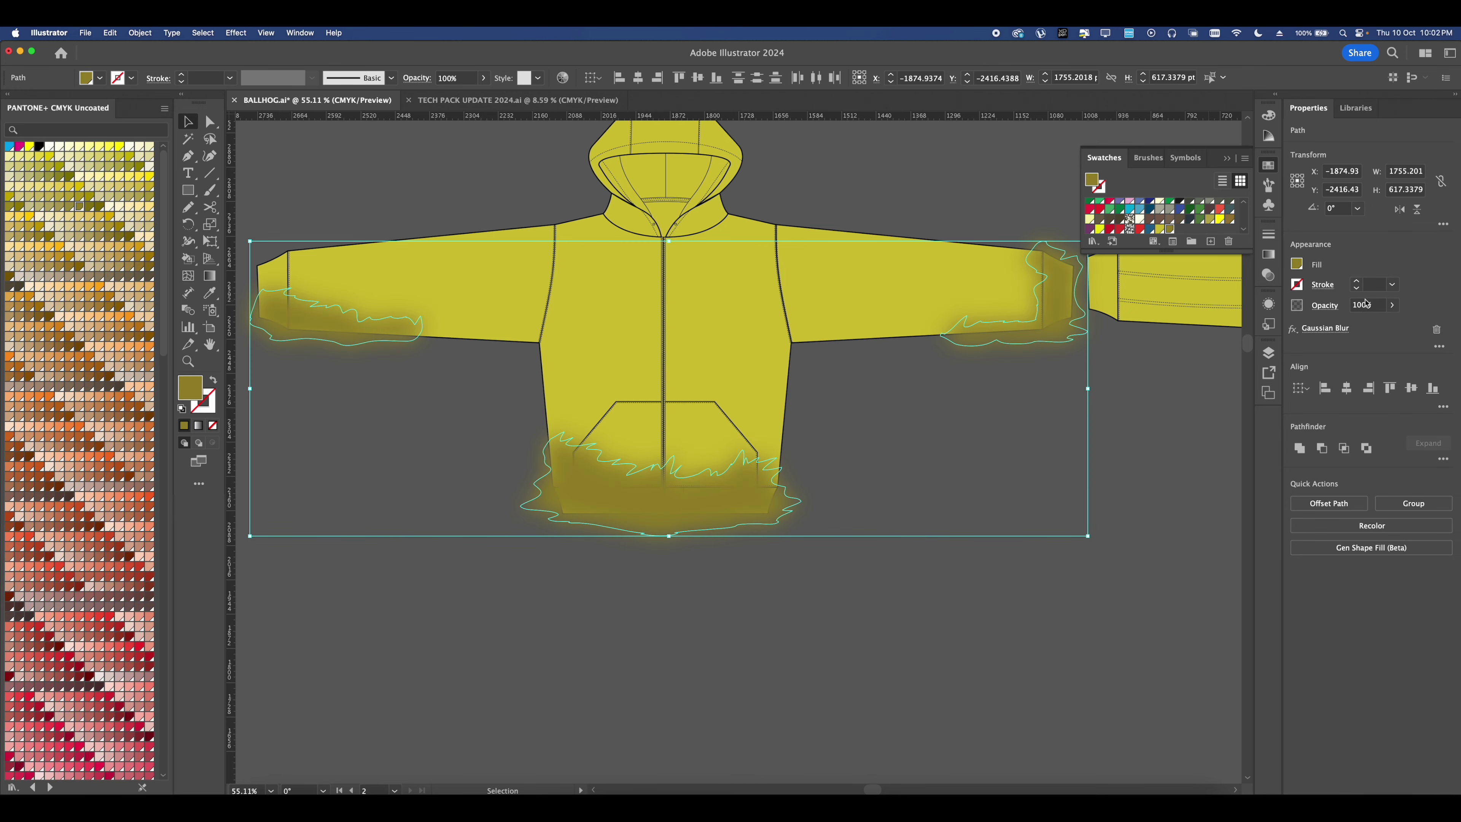
left_click(1370, 324)
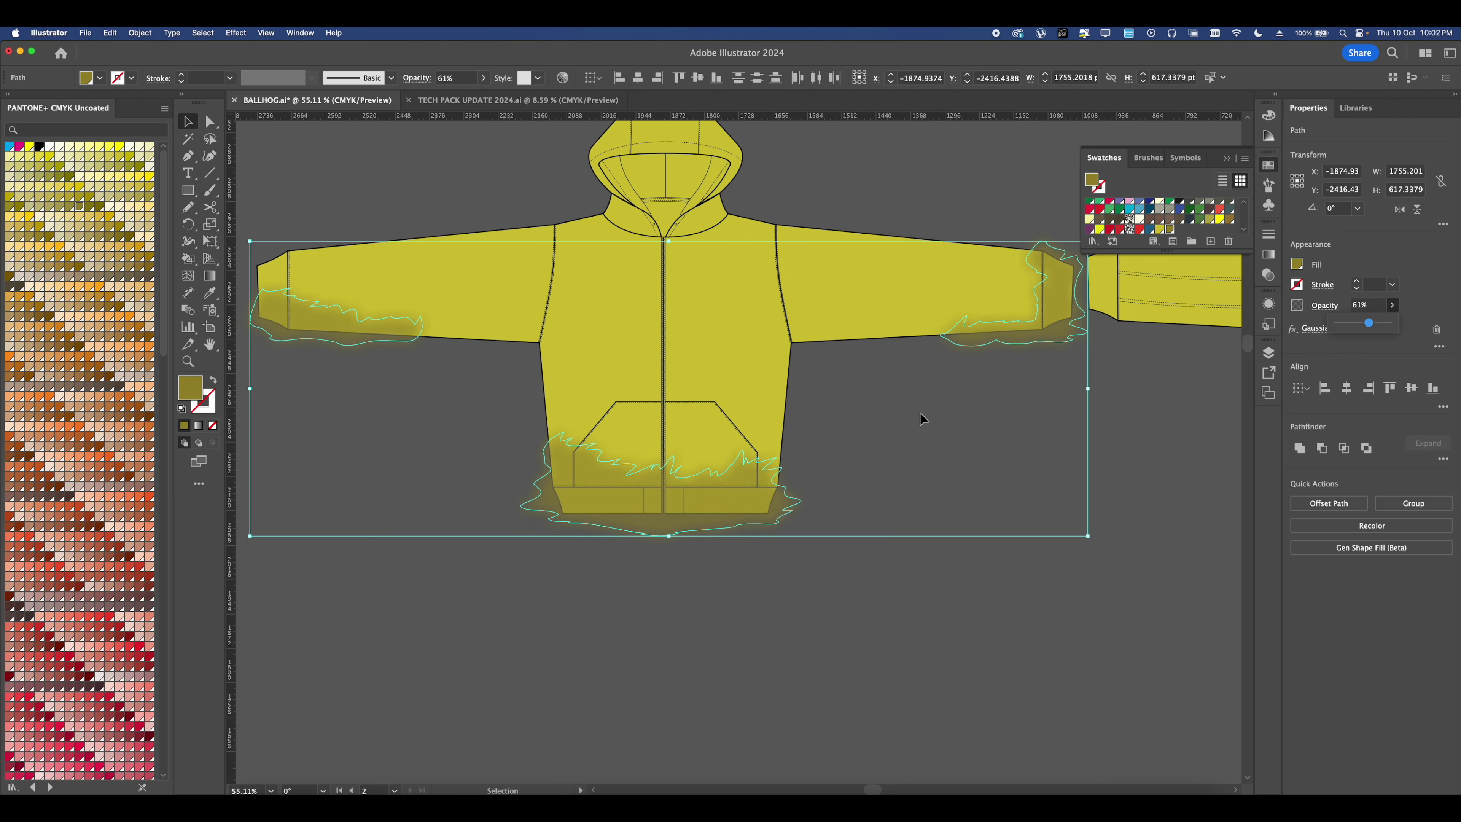
scroll(746, 398, "down", 2)
left_click(765, 403)
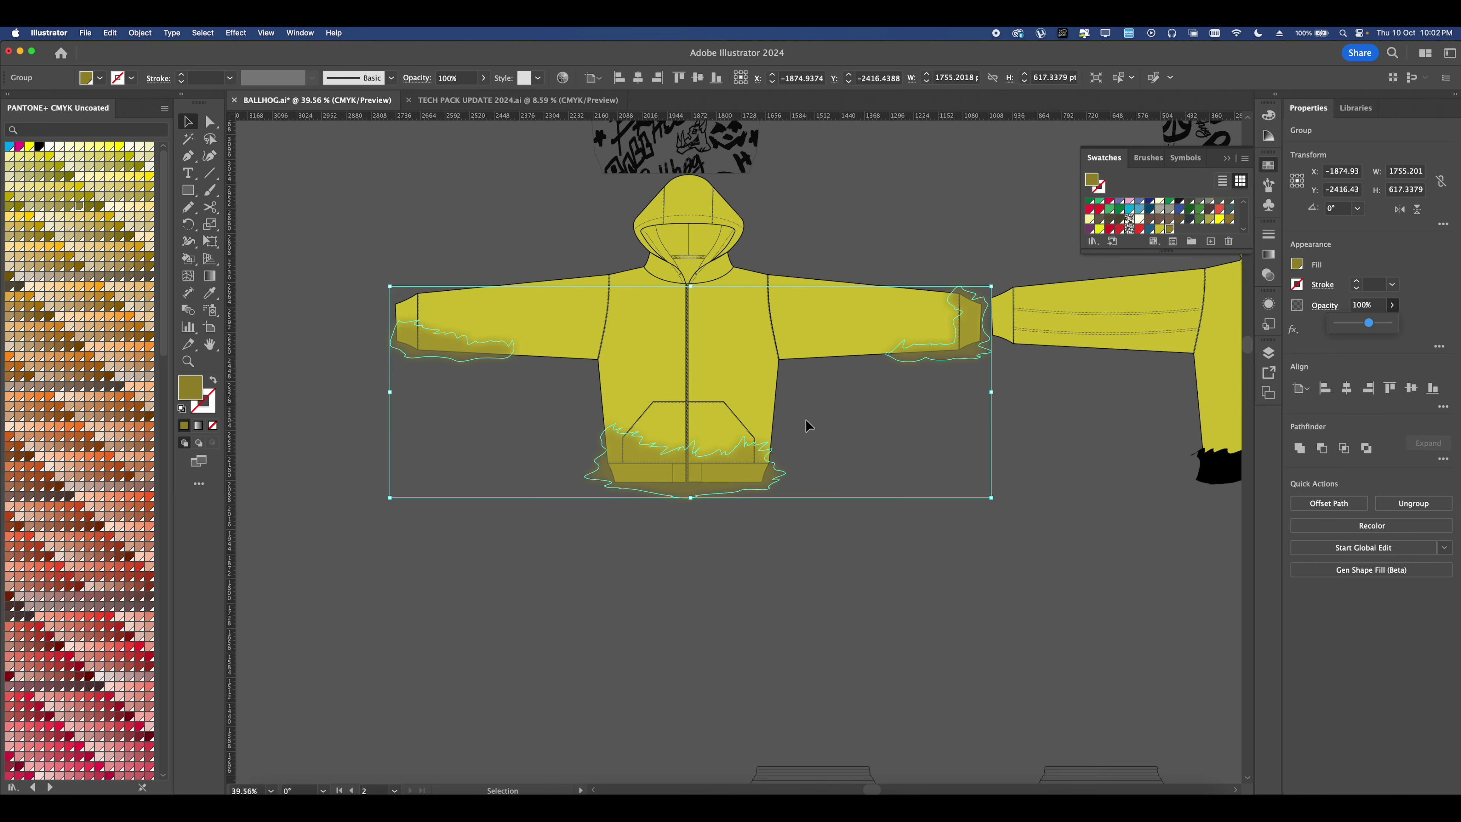
- Place a copy of the front patterned silhouette over the yellow front hoodie, keeping the original above it
left_click_drag(801, 398, 760, 439)
left_click(647, 172)
left_click_drag(646, 161, 650, 315)
scroll(650, 309, "down", 2)
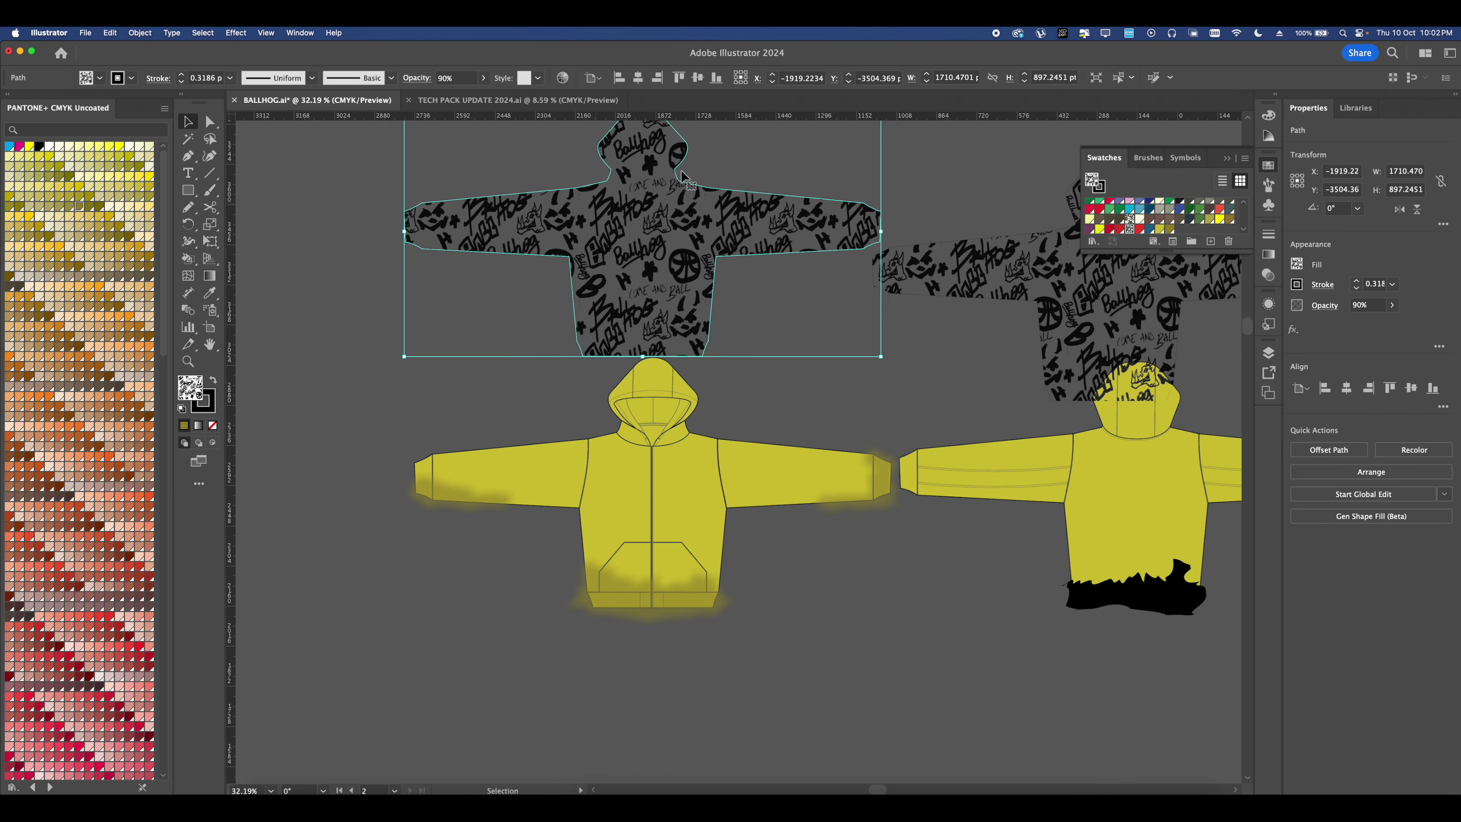
left_click_drag(647, 226, 662, 461)
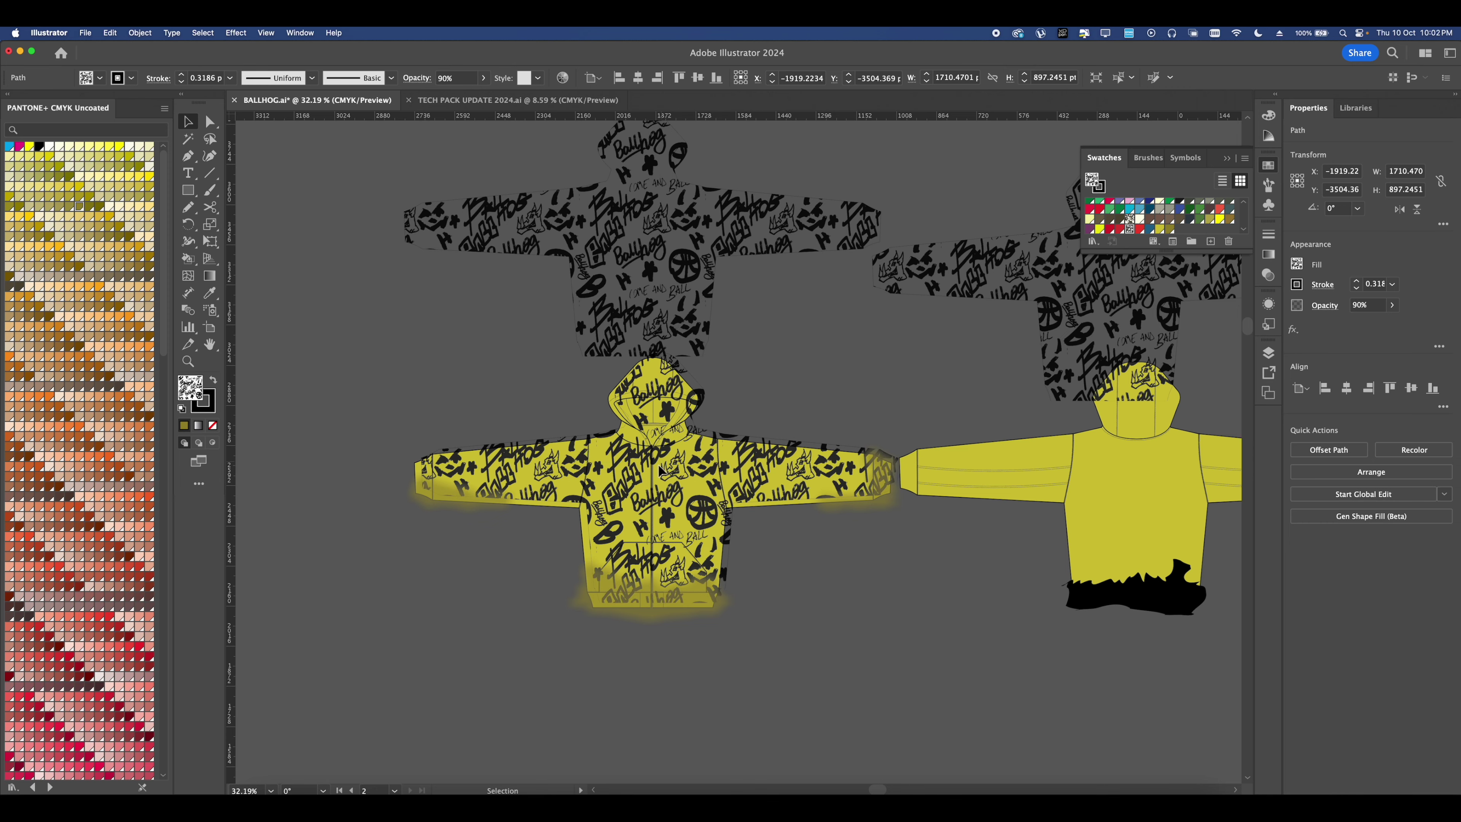
- Fill the silhouette copy with white, align it over the front hoodie and set its opacity to 100%
scroll(466, 496, "up", 2)
left_click(1298, 265)
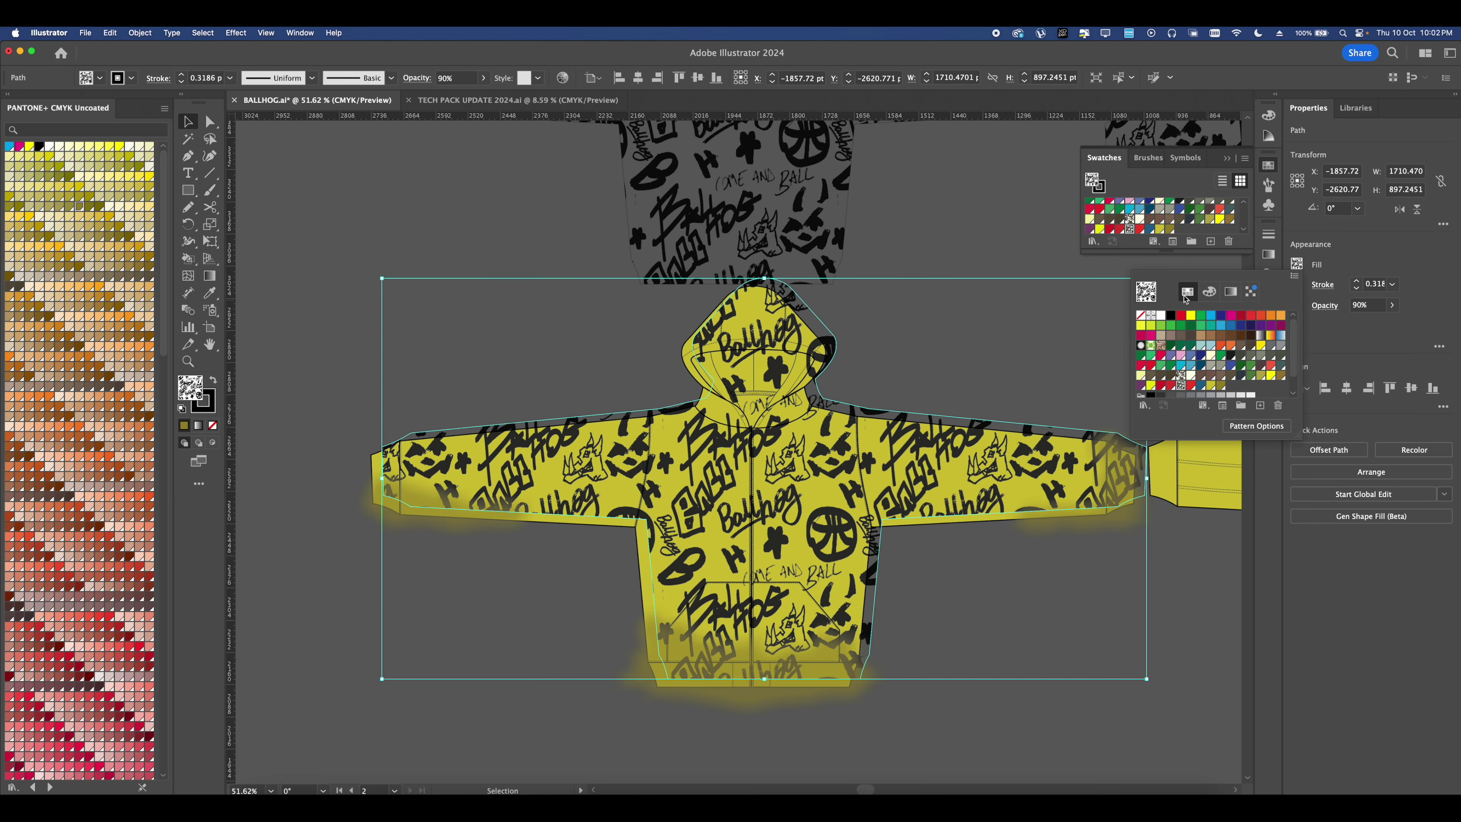
left_click(1162, 319)
left_click(943, 392)
scroll(767, 379, "down", 3)
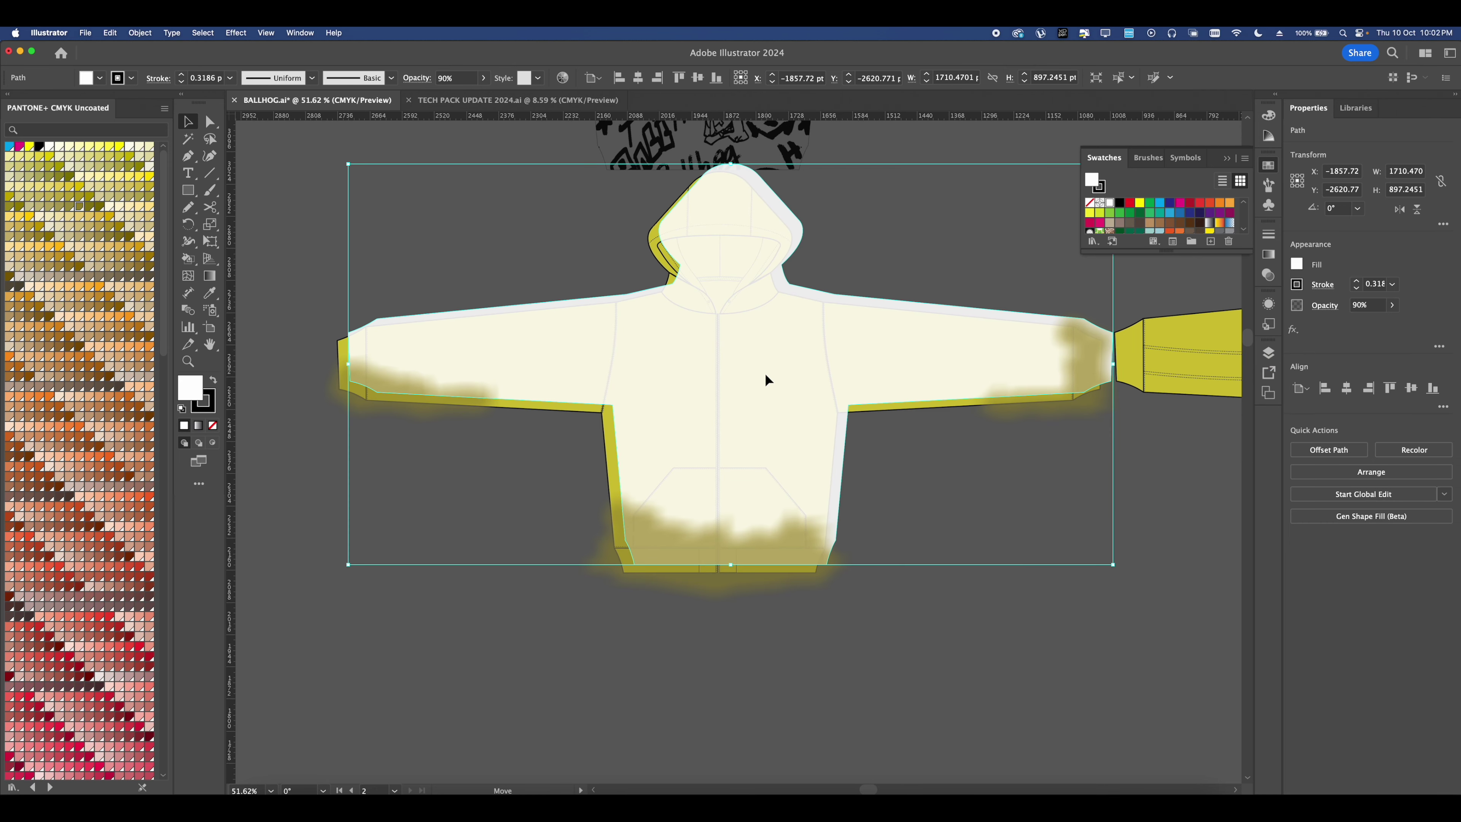
left_click_drag(1382, 323, 1392, 323)
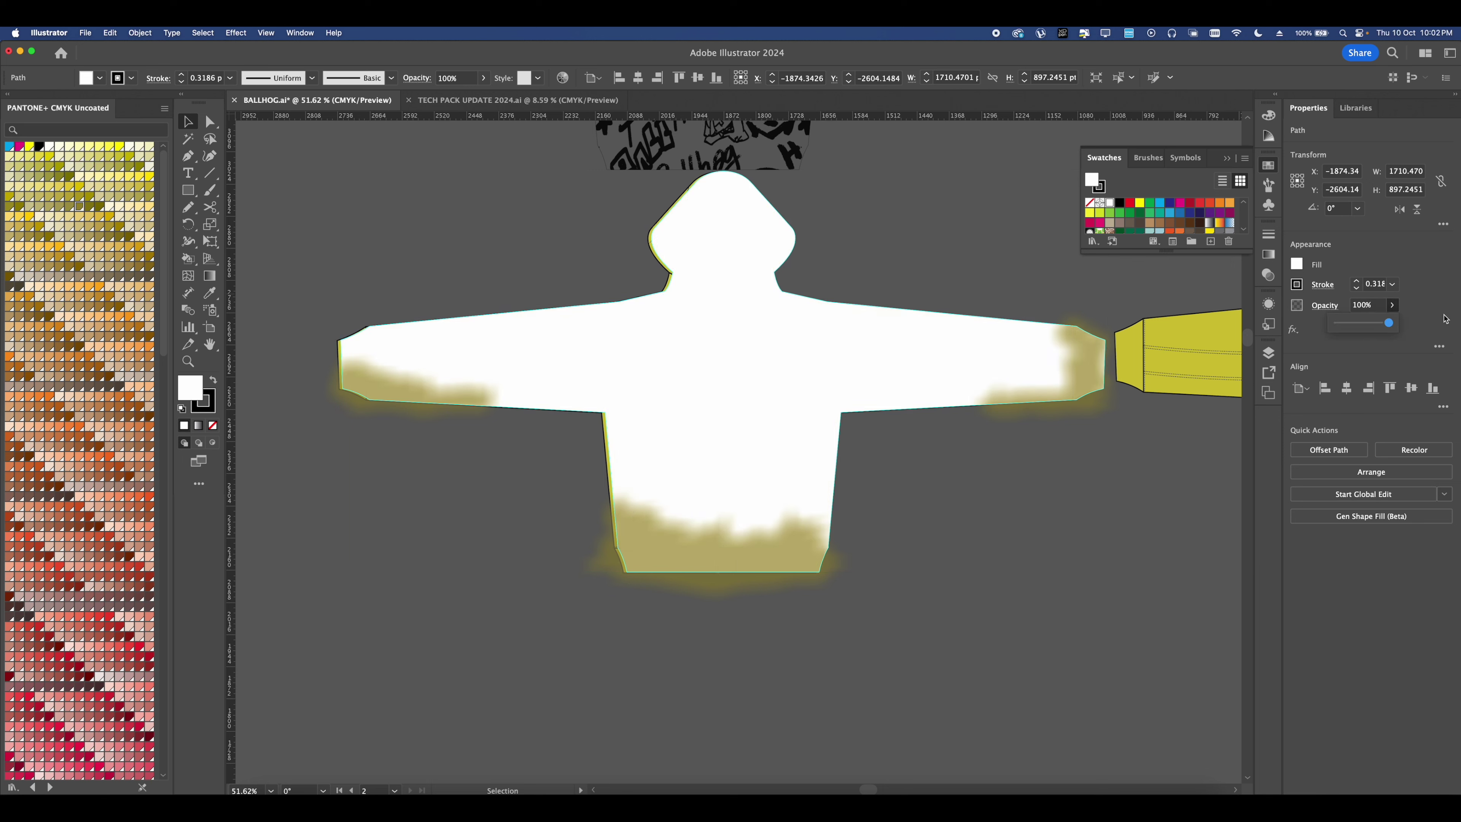
left_click(880, 518)
- Bring the white silhouette in front of the blurred shapes and nudge it to match the front hoodie's outline
left_click(686, 465)
right_click(696, 476)
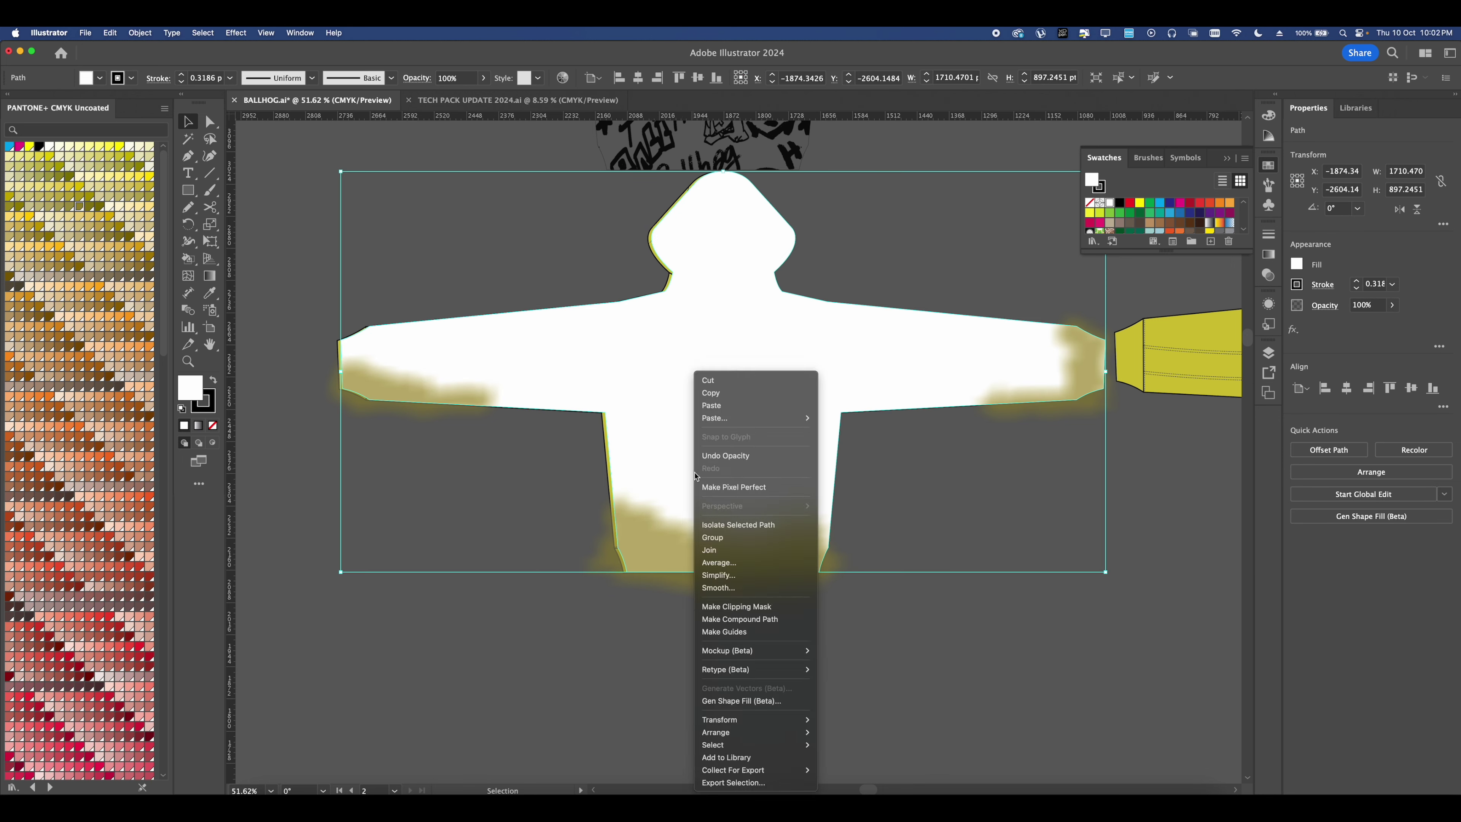
mouse_move(711, 736)
left_click(851, 724)
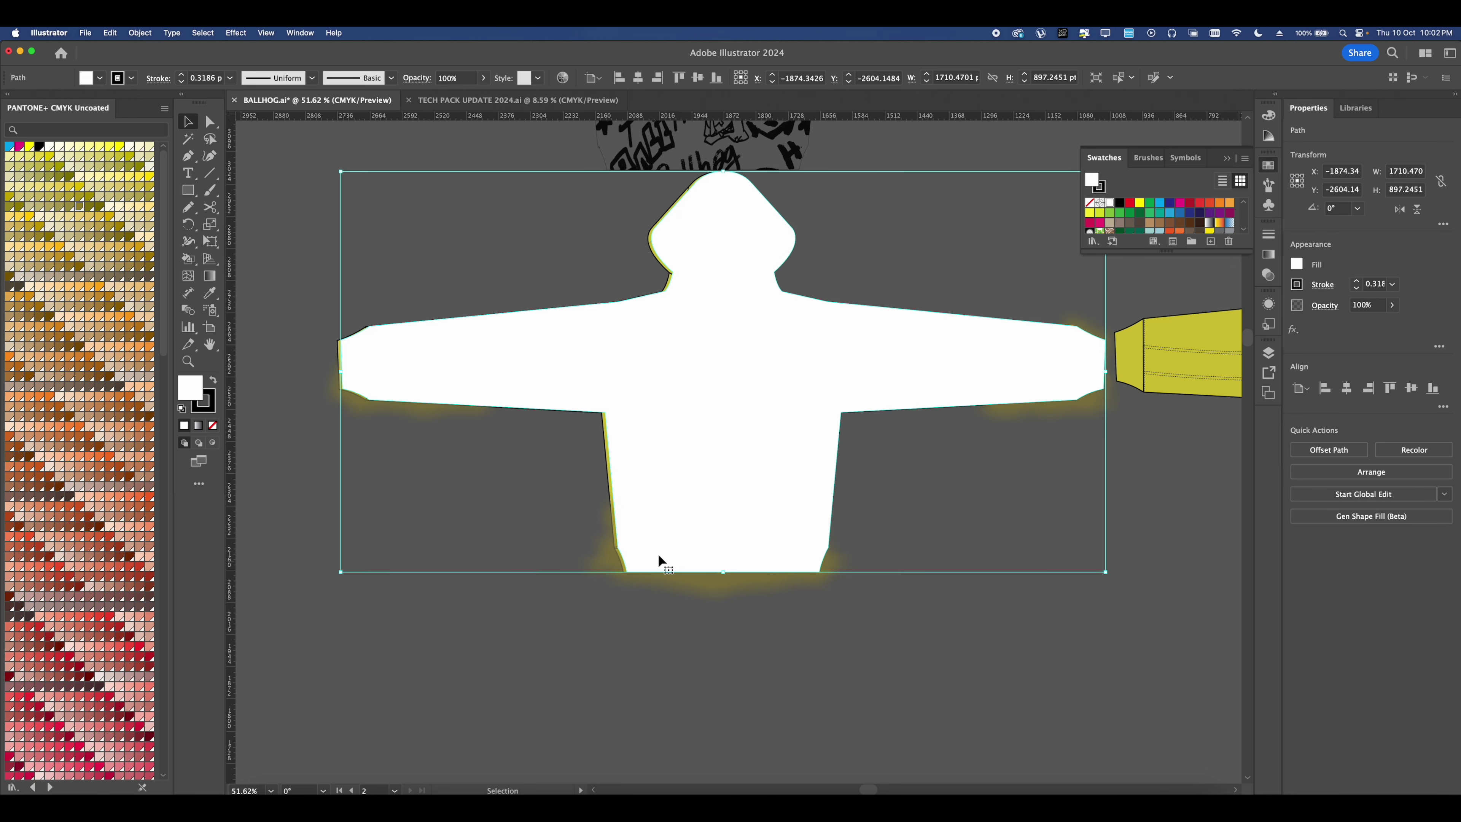
left_click(445, 422, "shift")
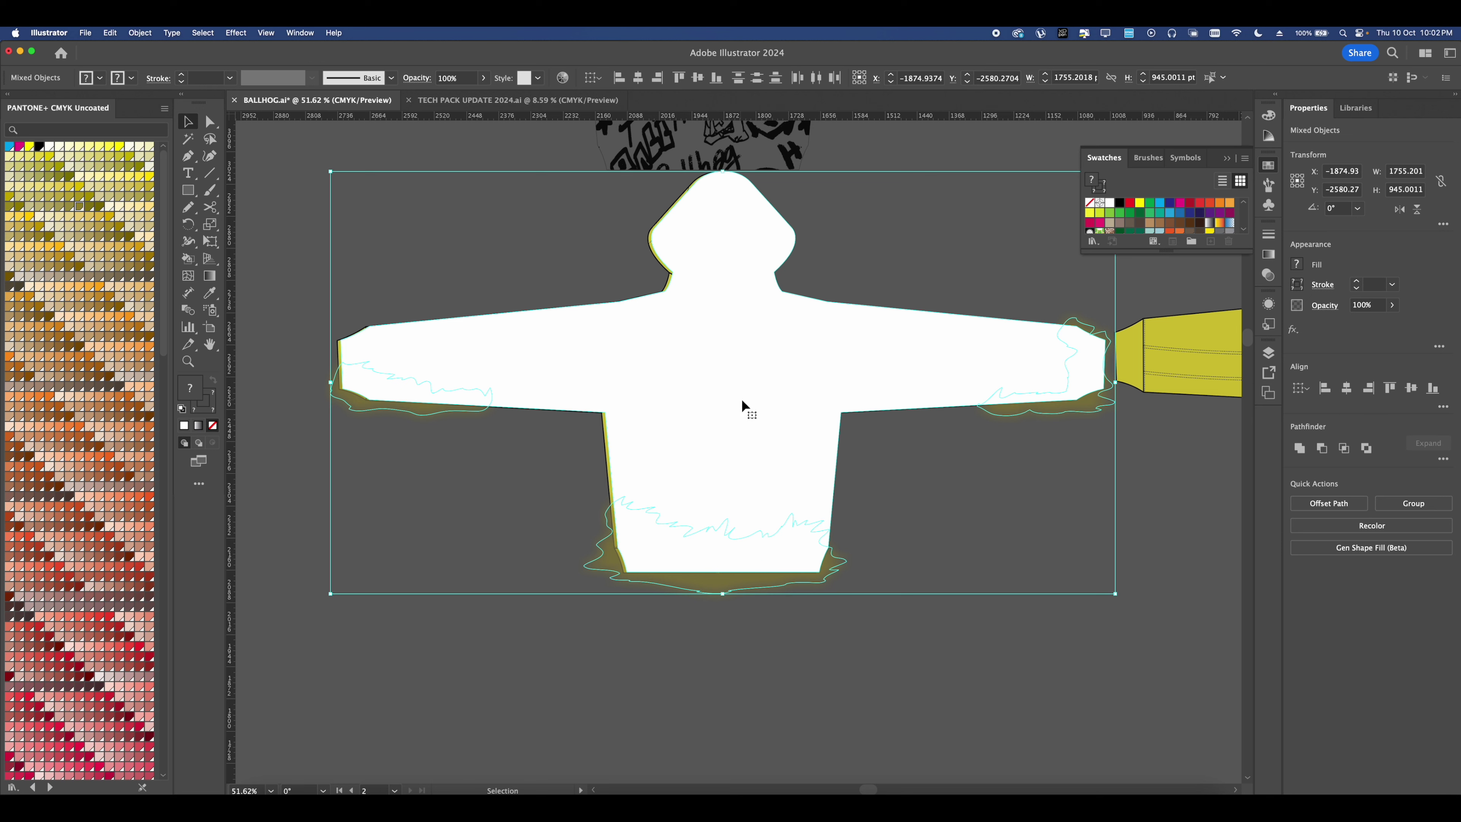
left_click(890, 480)
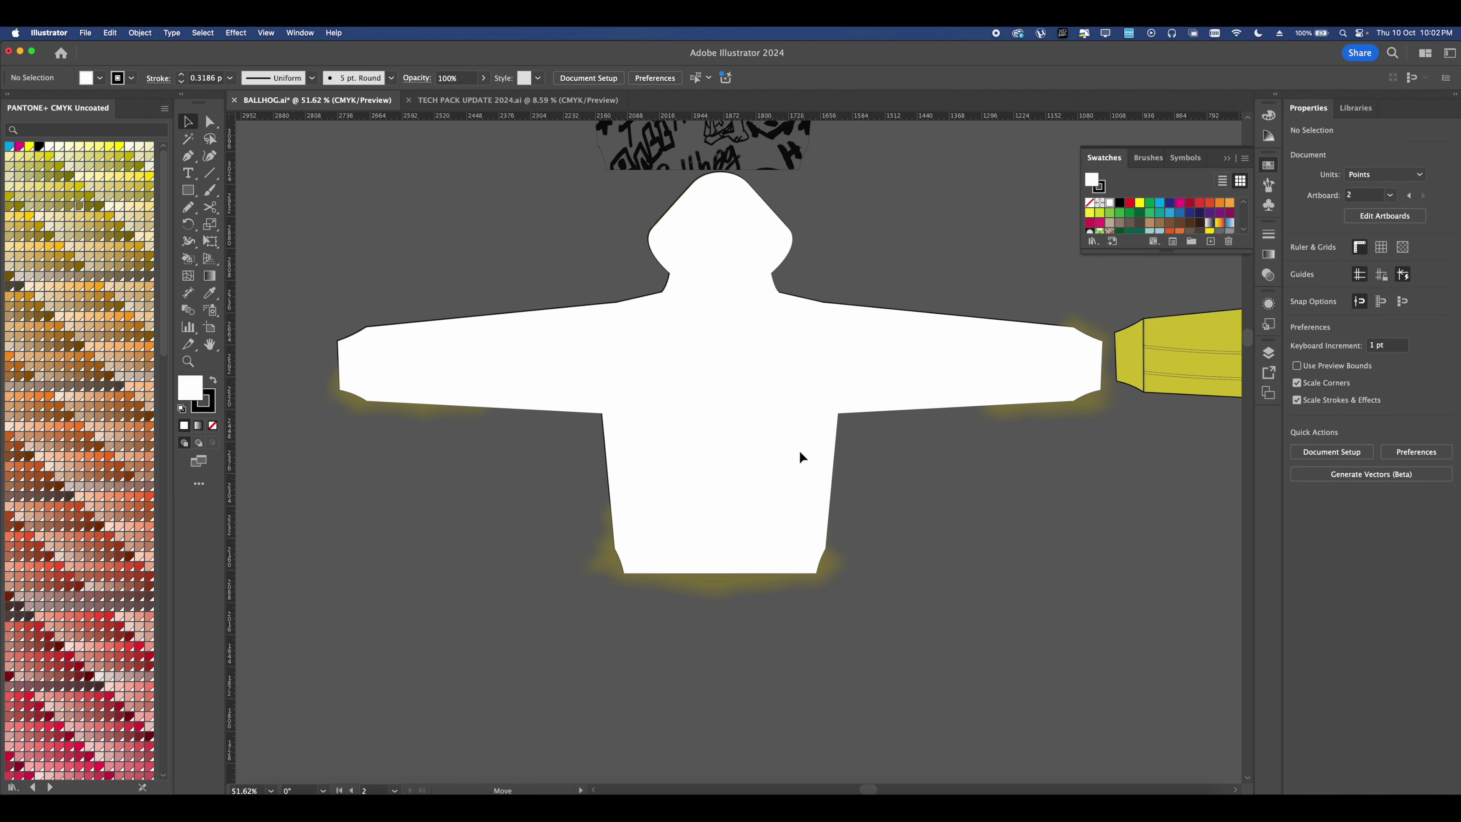
- Make a clipping mask from the white silhouette and the group of blurred olive shapes
left_click(799, 450)
left_click(453, 418, "shift")
right_click(698, 402)
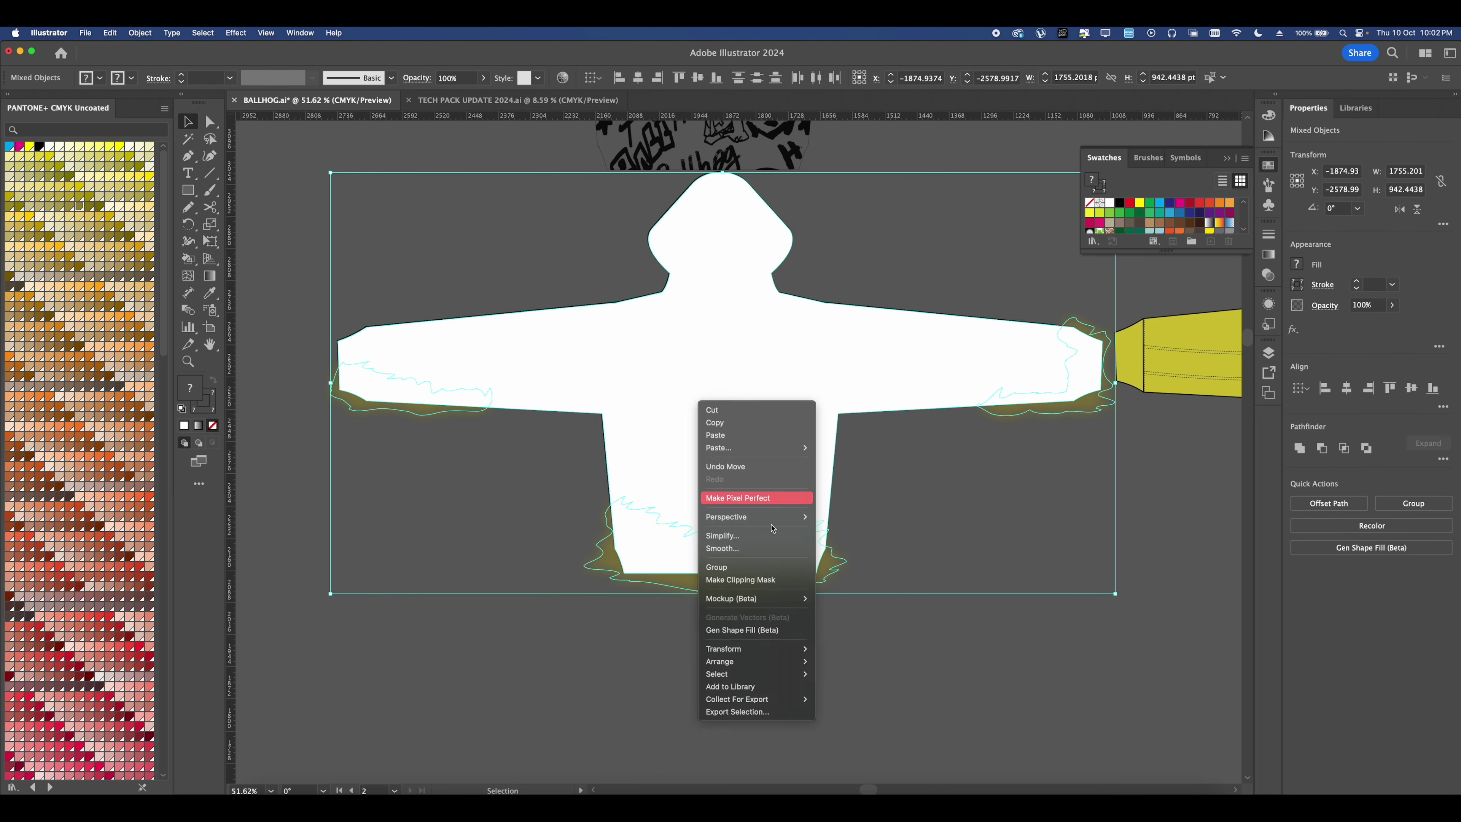
left_click(748, 582)
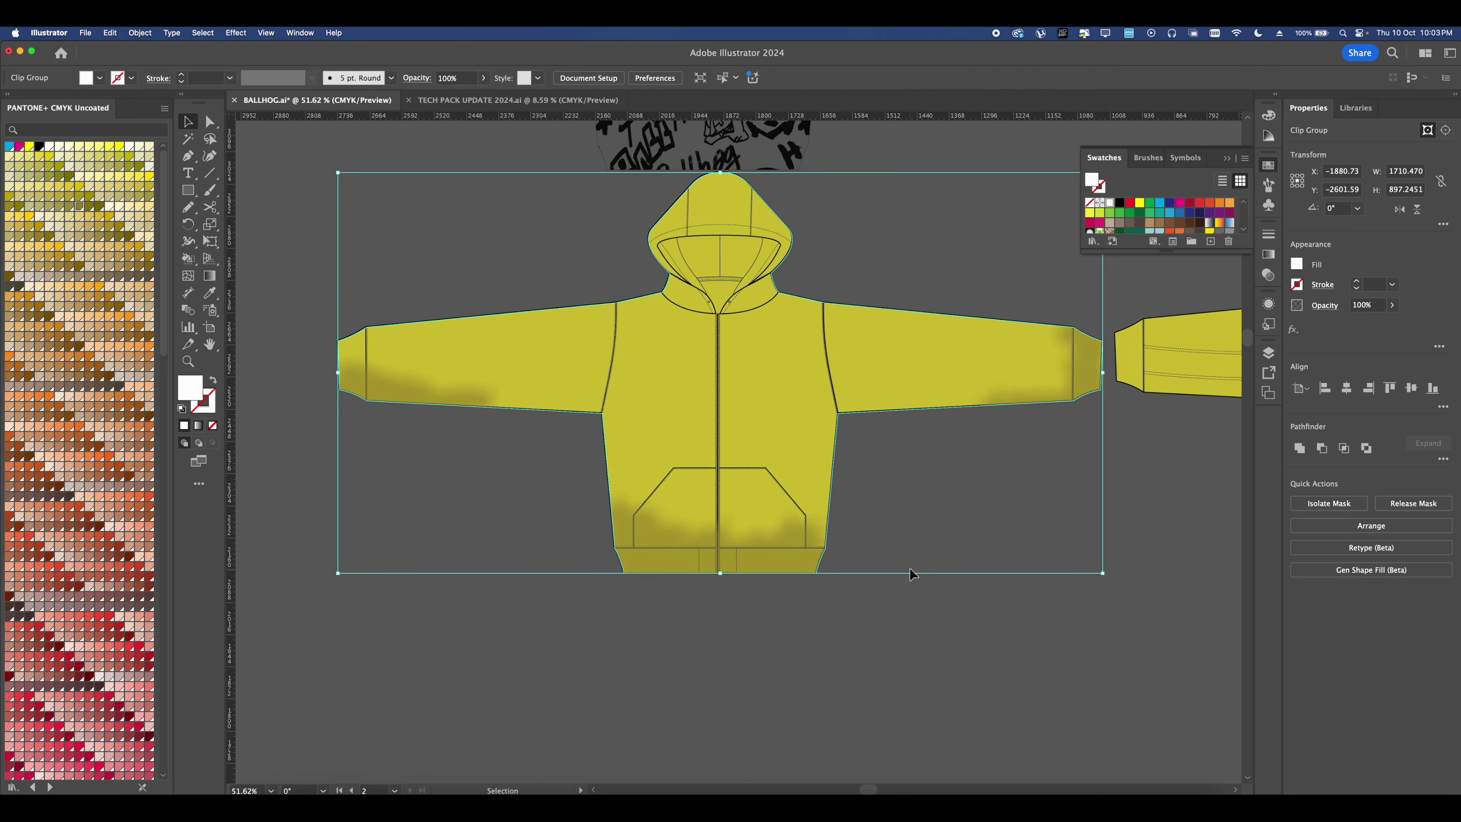
left_click(911, 575)
- Nudge the clipped shading group into line with the front hoodie's outline
scroll(783, 543, "up", 3)
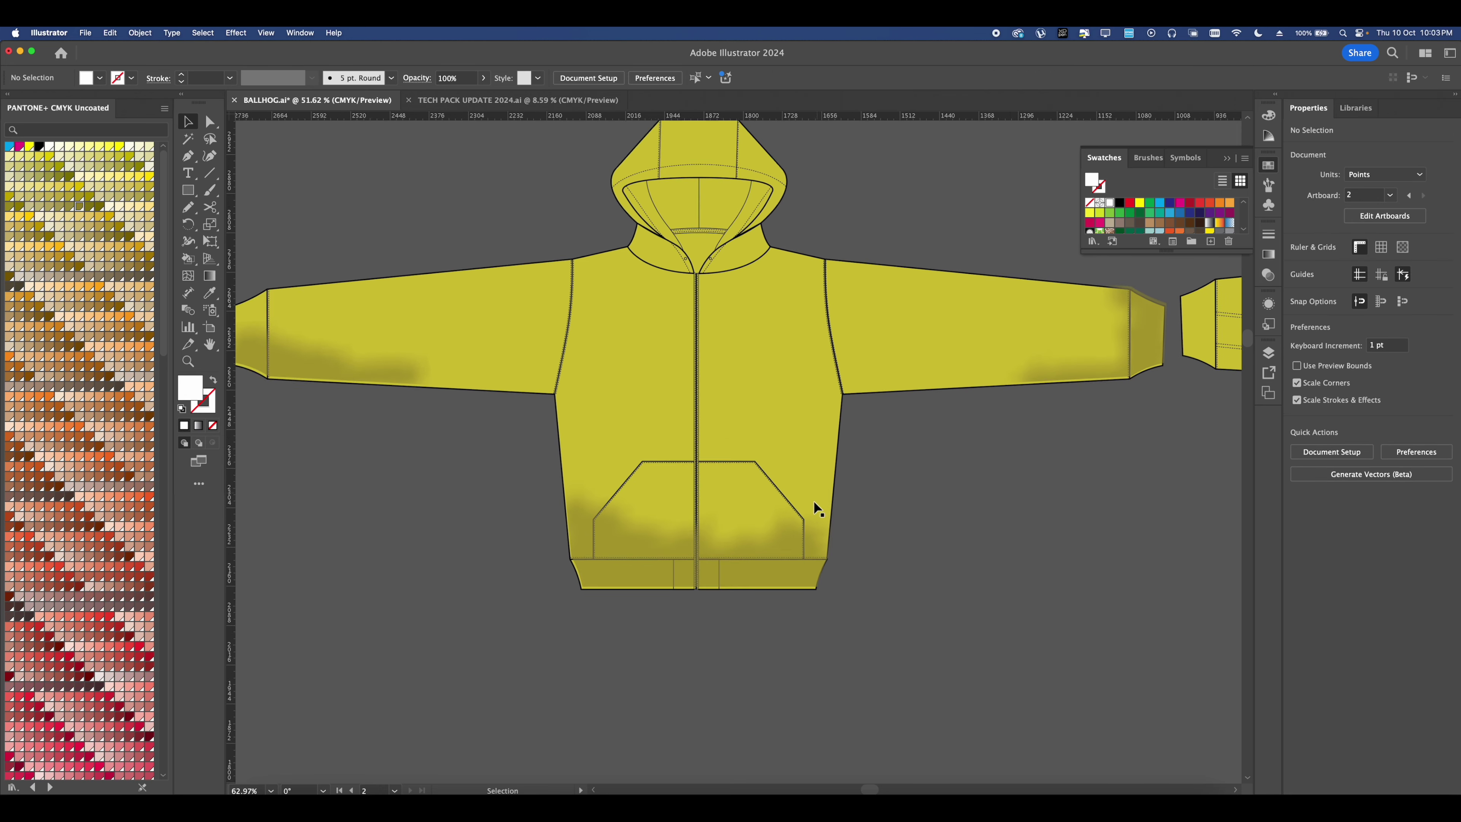
left_click_drag(794, 542, 796, 541)
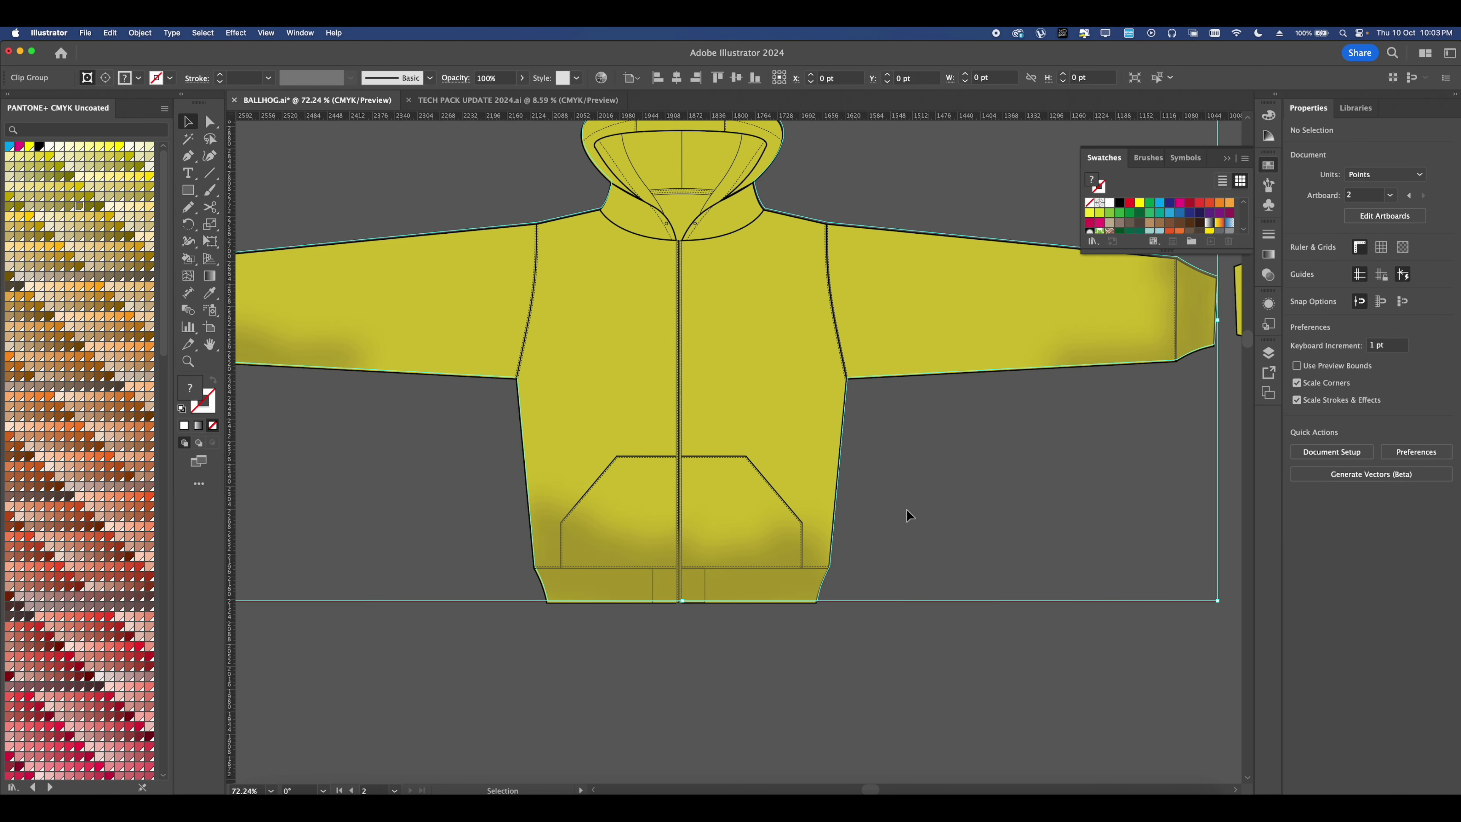
left_click(907, 508)
- Move the front patterned silhouette down onto the shaded front hoodie so its edges match the outline
scroll(823, 481, "down", 6)
scroll(823, 480, "up", 2)
scroll(697, 311, "down", 2)
left_click(691, 244)
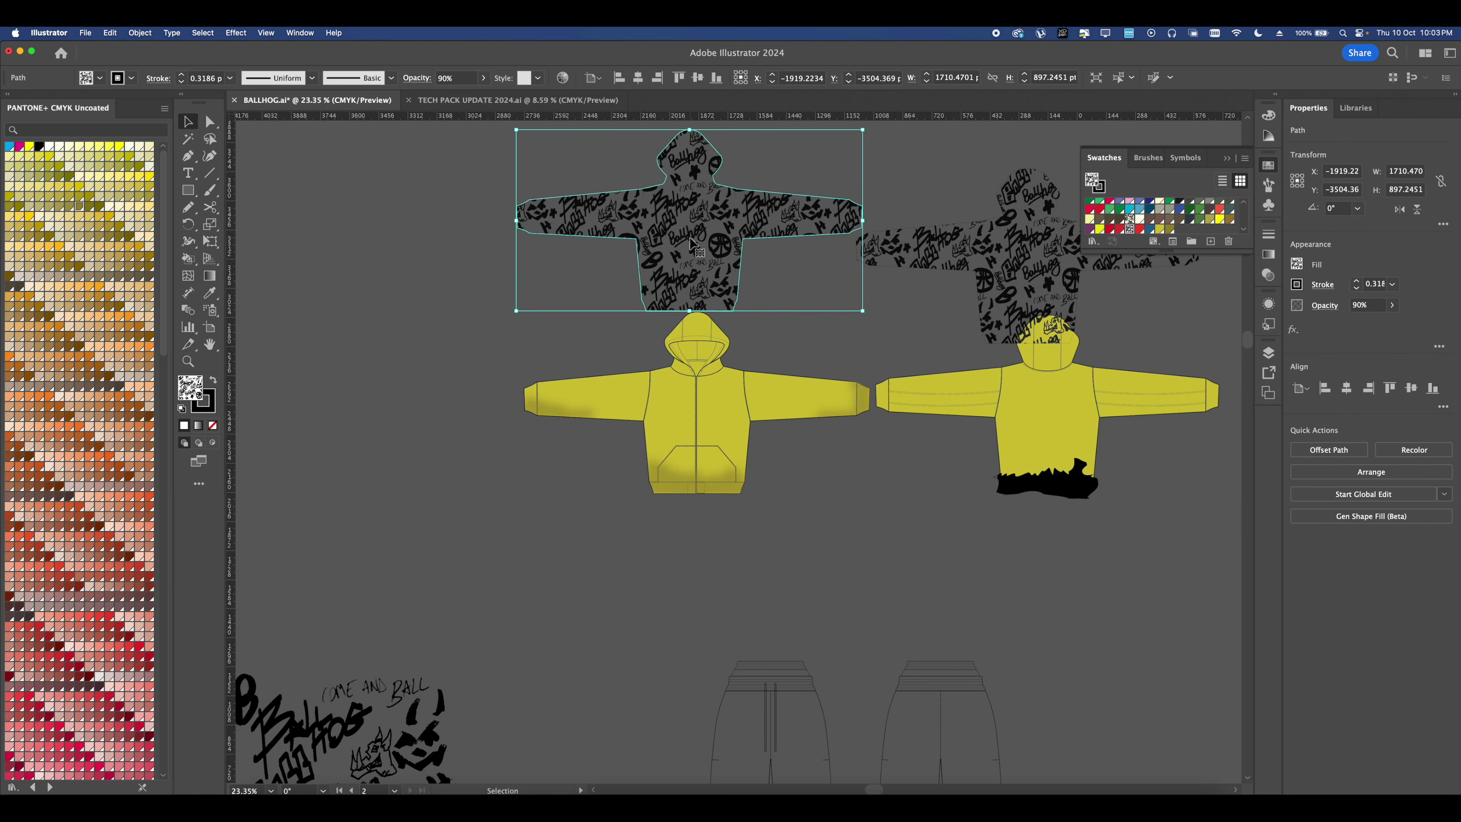
left_click_drag(691, 244, 719, 418)
scroll(719, 427, "up", 5)
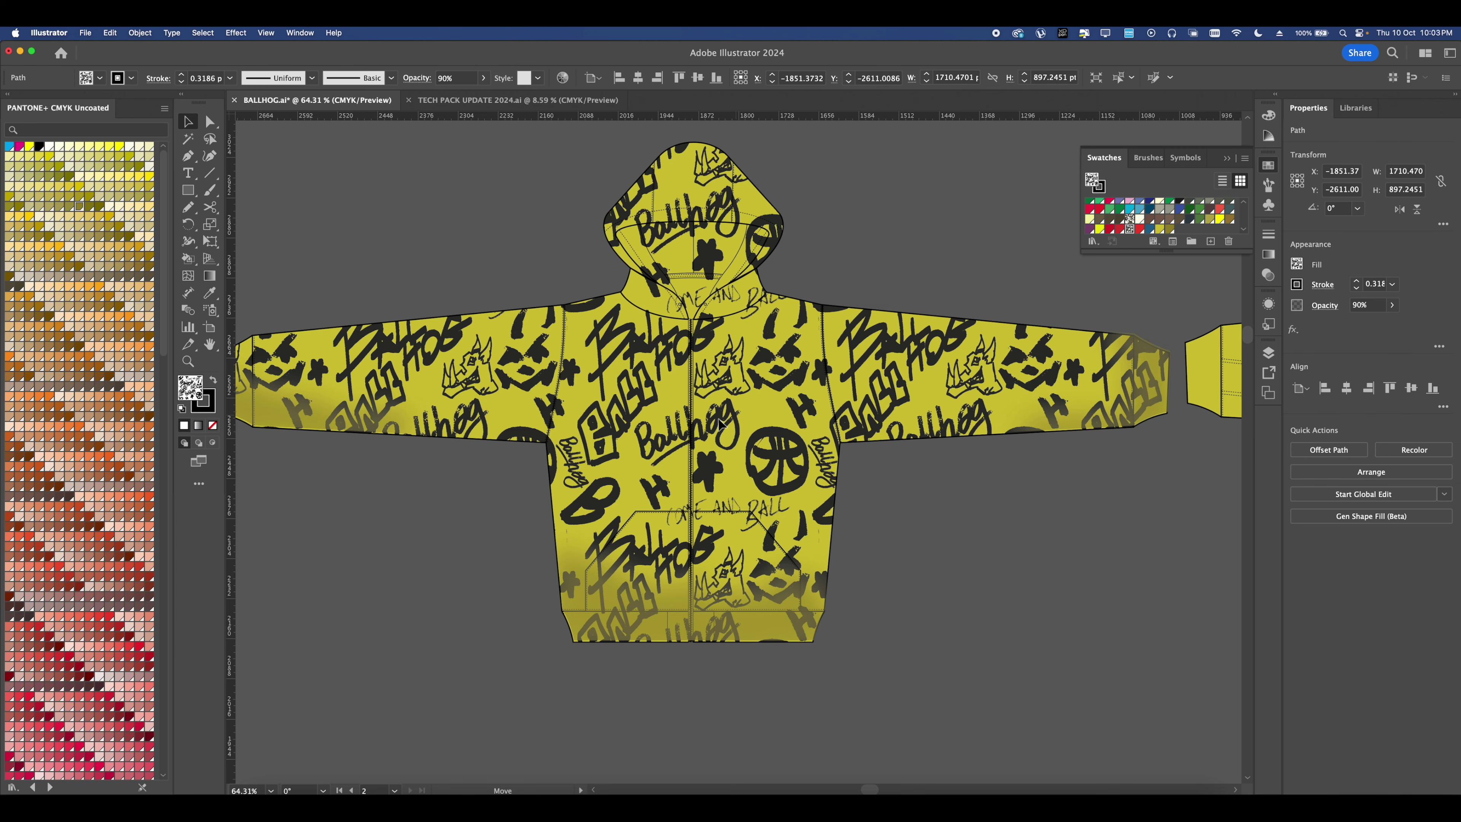
- Apply a Gaussian Blur to the black jagged shape over the back hoodie's hem
scroll(720, 424, "down", 4)
scroll(721, 425, "right", 5)
left_click(854, 467)
scroll(851, 460, "down", 1)
left_click(803, 289)
left_click(822, 444)
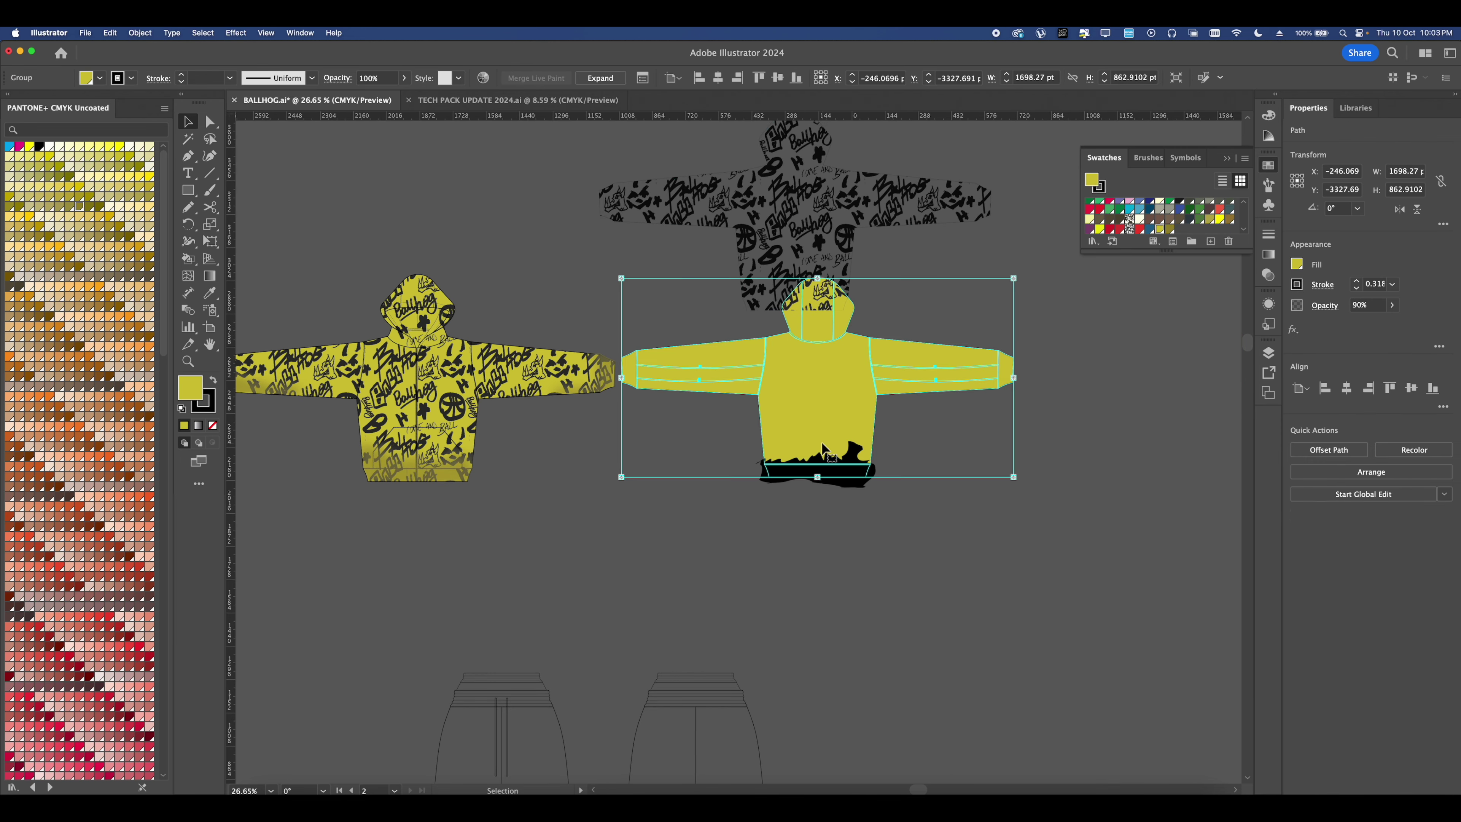
left_click(824, 452)
scroll(869, 477, "up", 3)
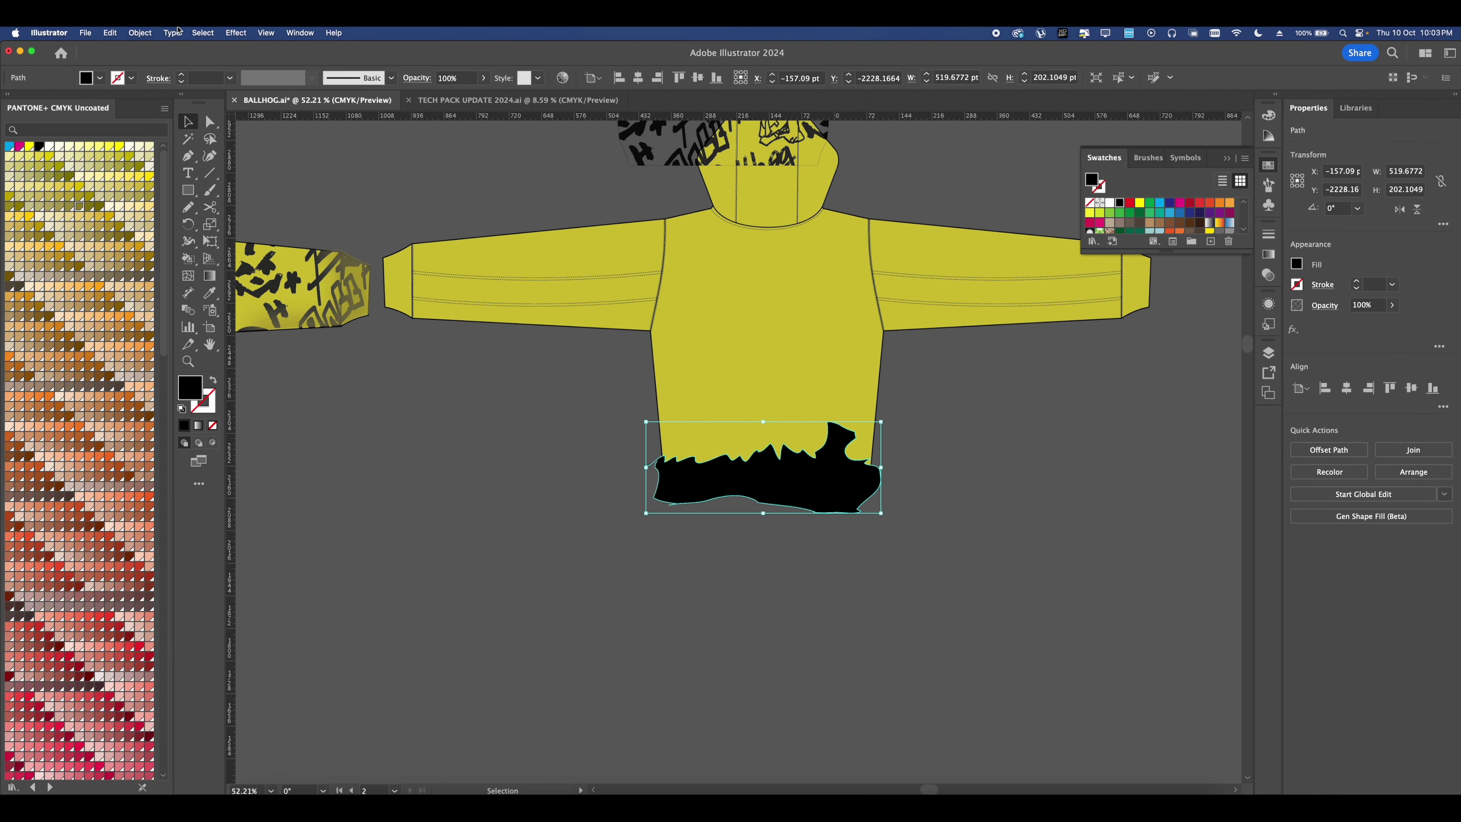
left_click(236, 33)
mouse_move(274, 282)
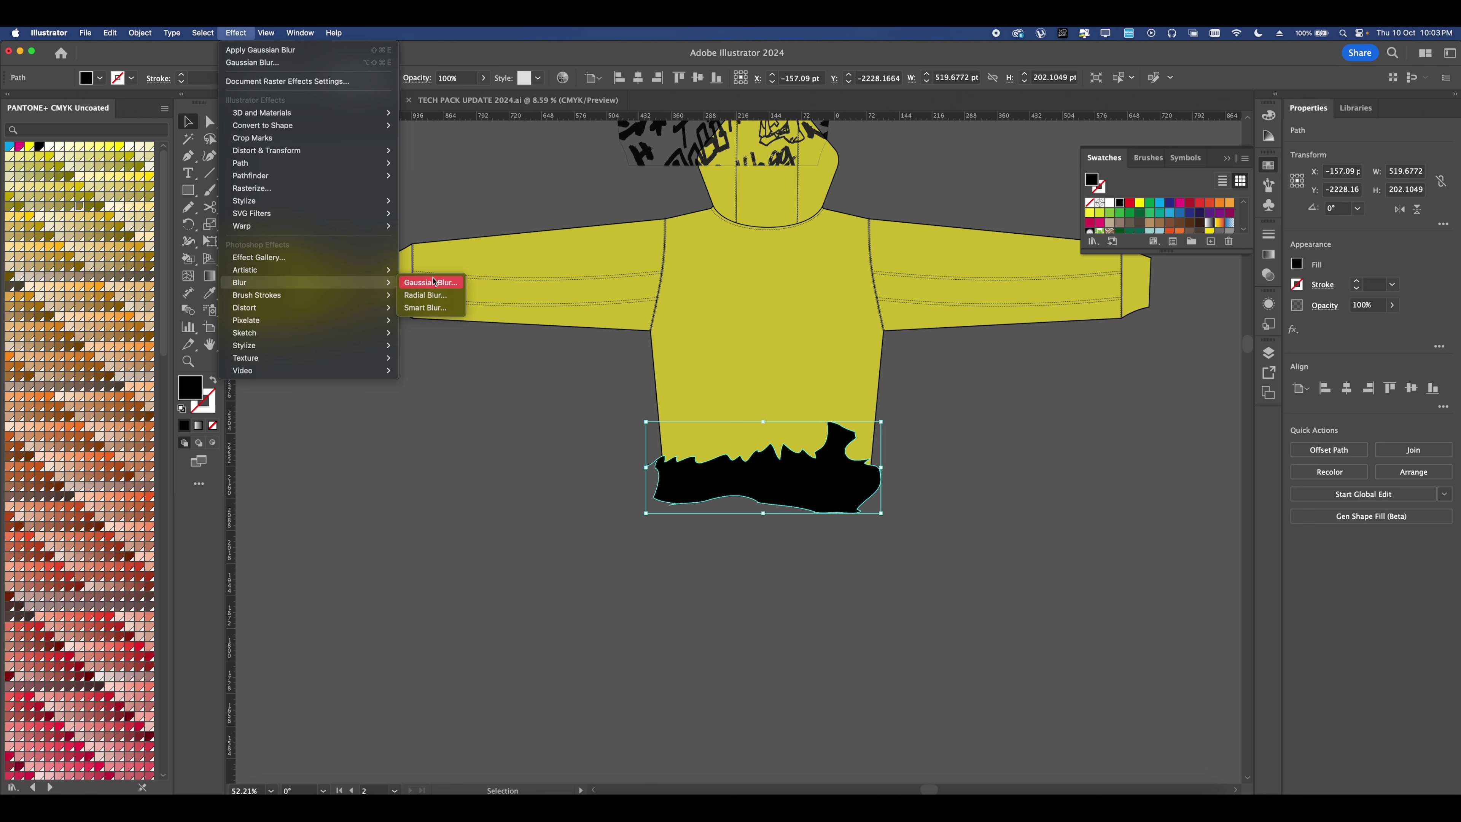
left_click(433, 281)
left_click(1022, 438)
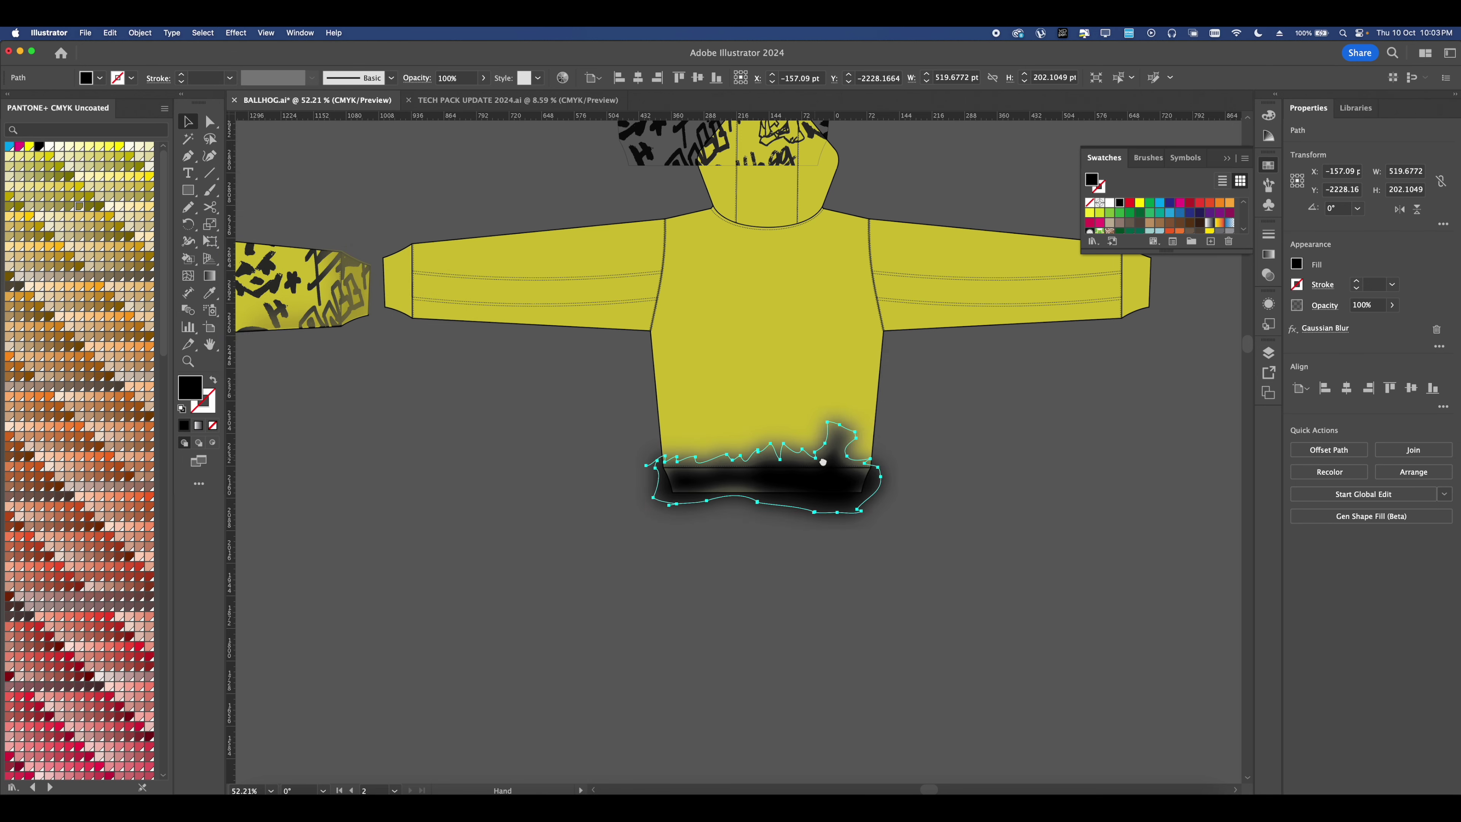
- Apply the same Gaussian Blur to both black cuff shapes on the back hoodie
scroll(822, 462, "down", 2)
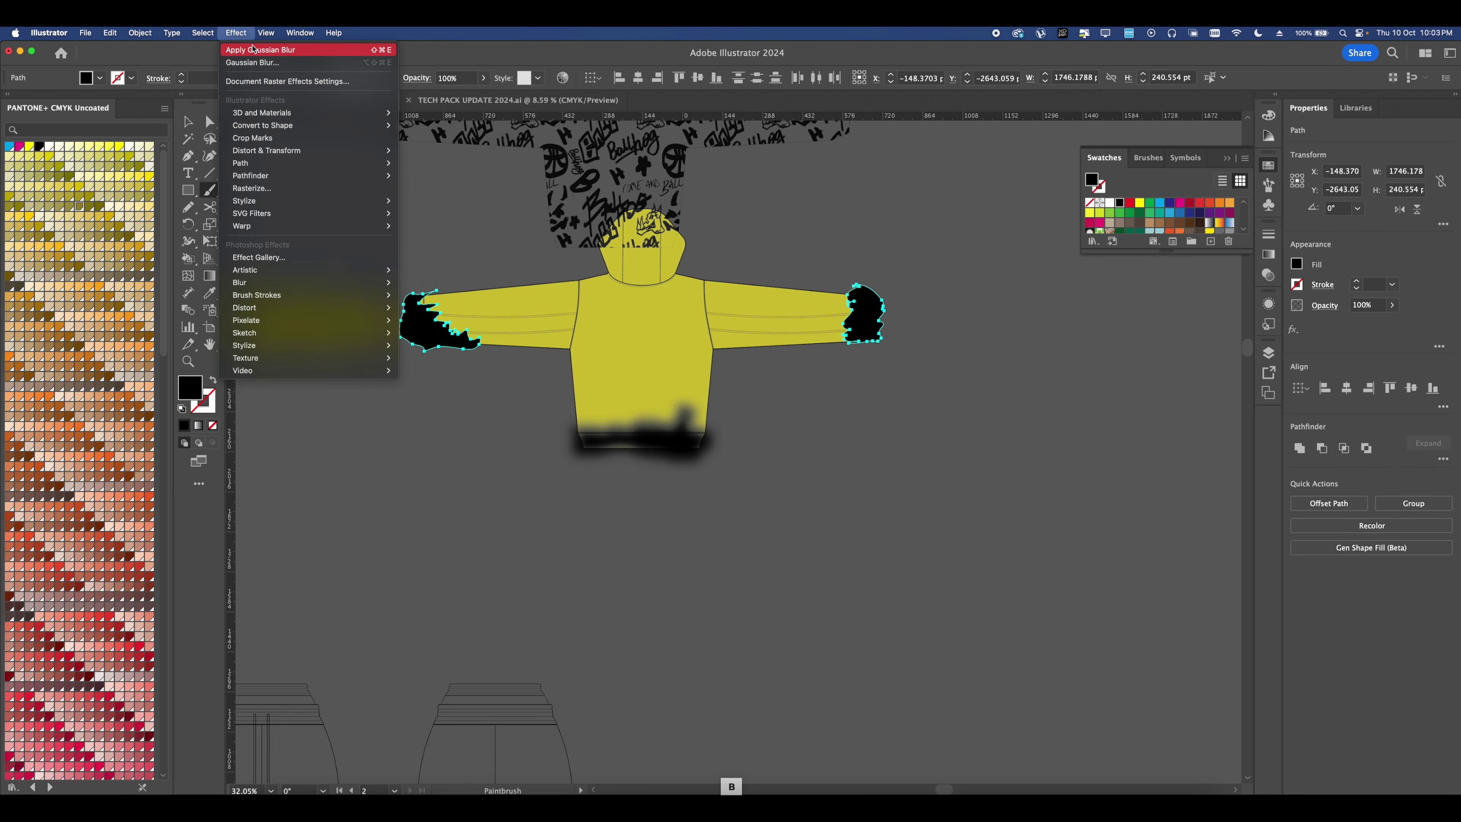
left_click(264, 44)
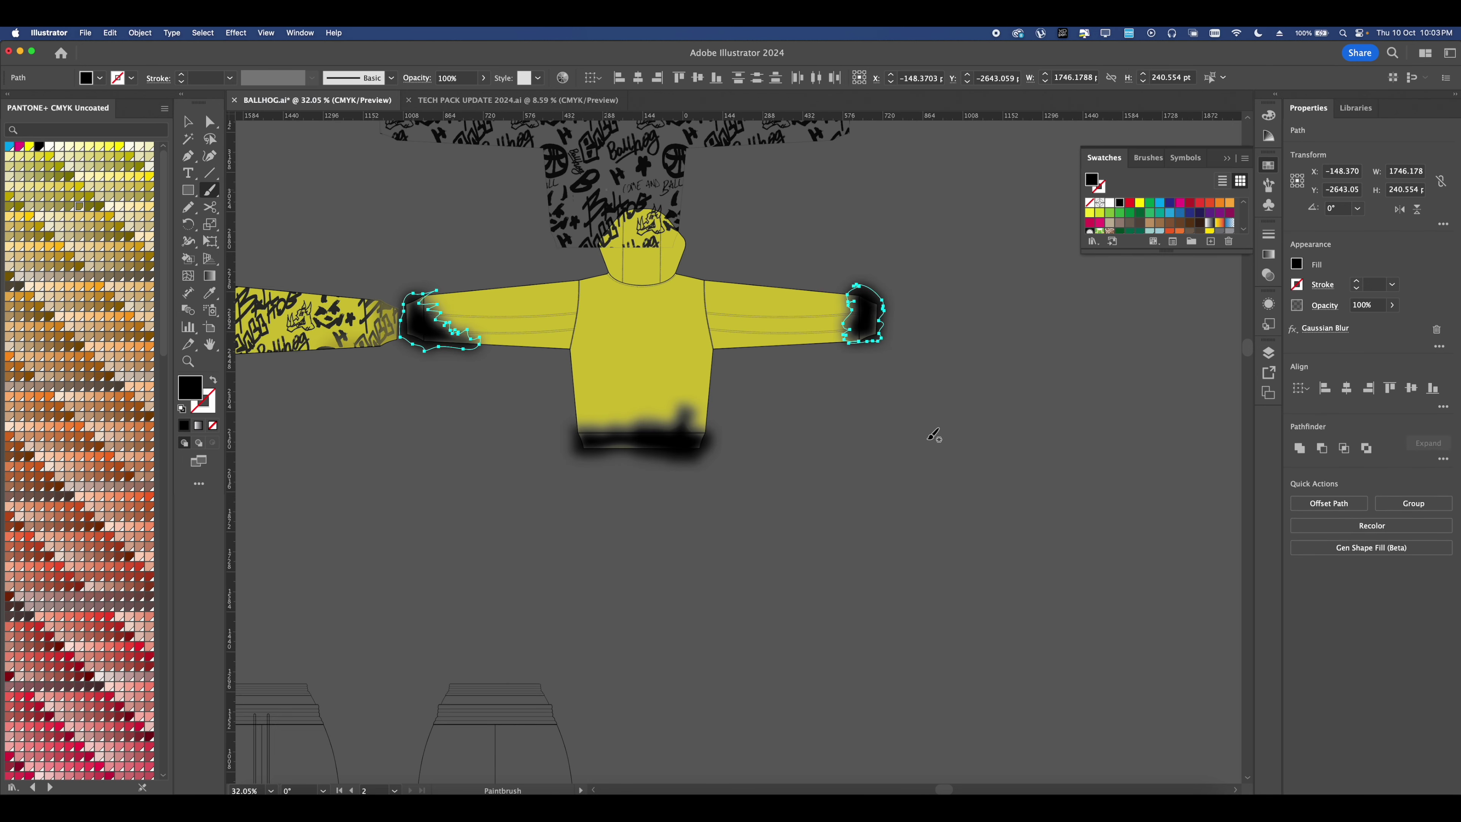
scroll(934, 436, "left", 3)
key("b")
left_click(190, 123)
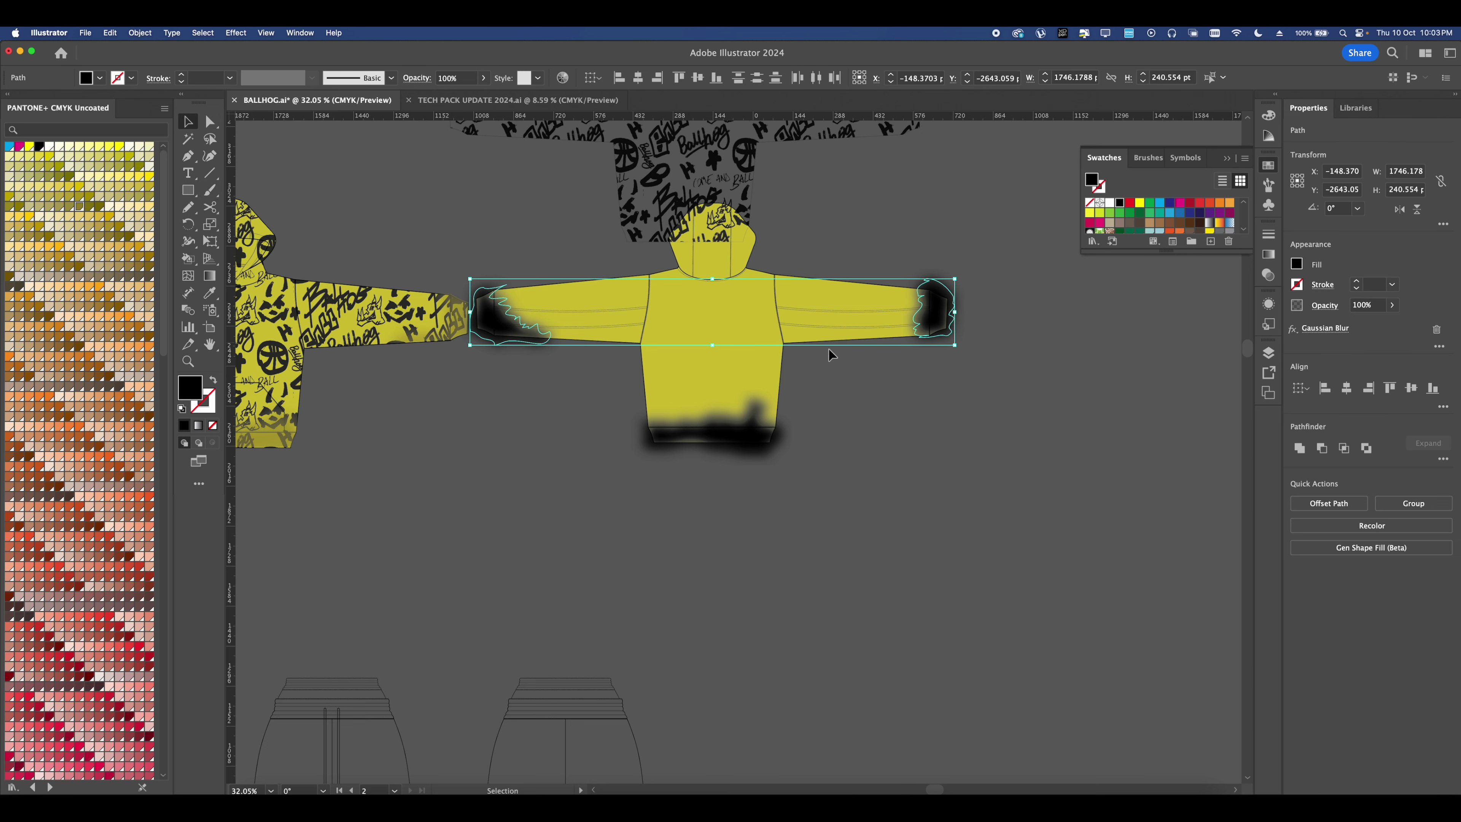
- Fill the blurred cuff and hem shapes of the back hoodie with the olive swatch and group them
left_click(728, 444, "shift")
scroll(1204, 220, "down", 3)
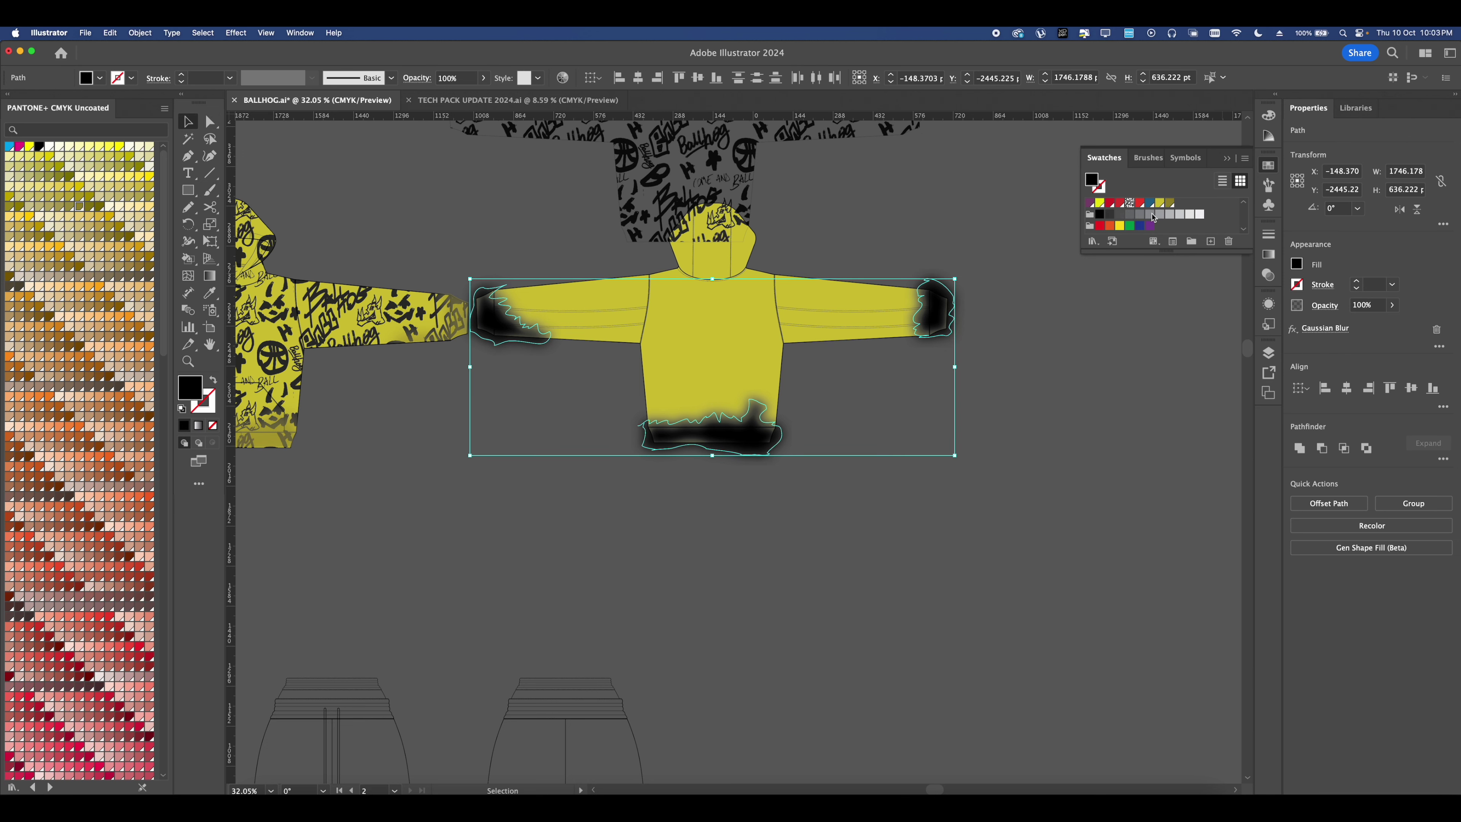
left_click(1171, 204)
left_click(875, 389)
scroll(744, 227, "up", 2)
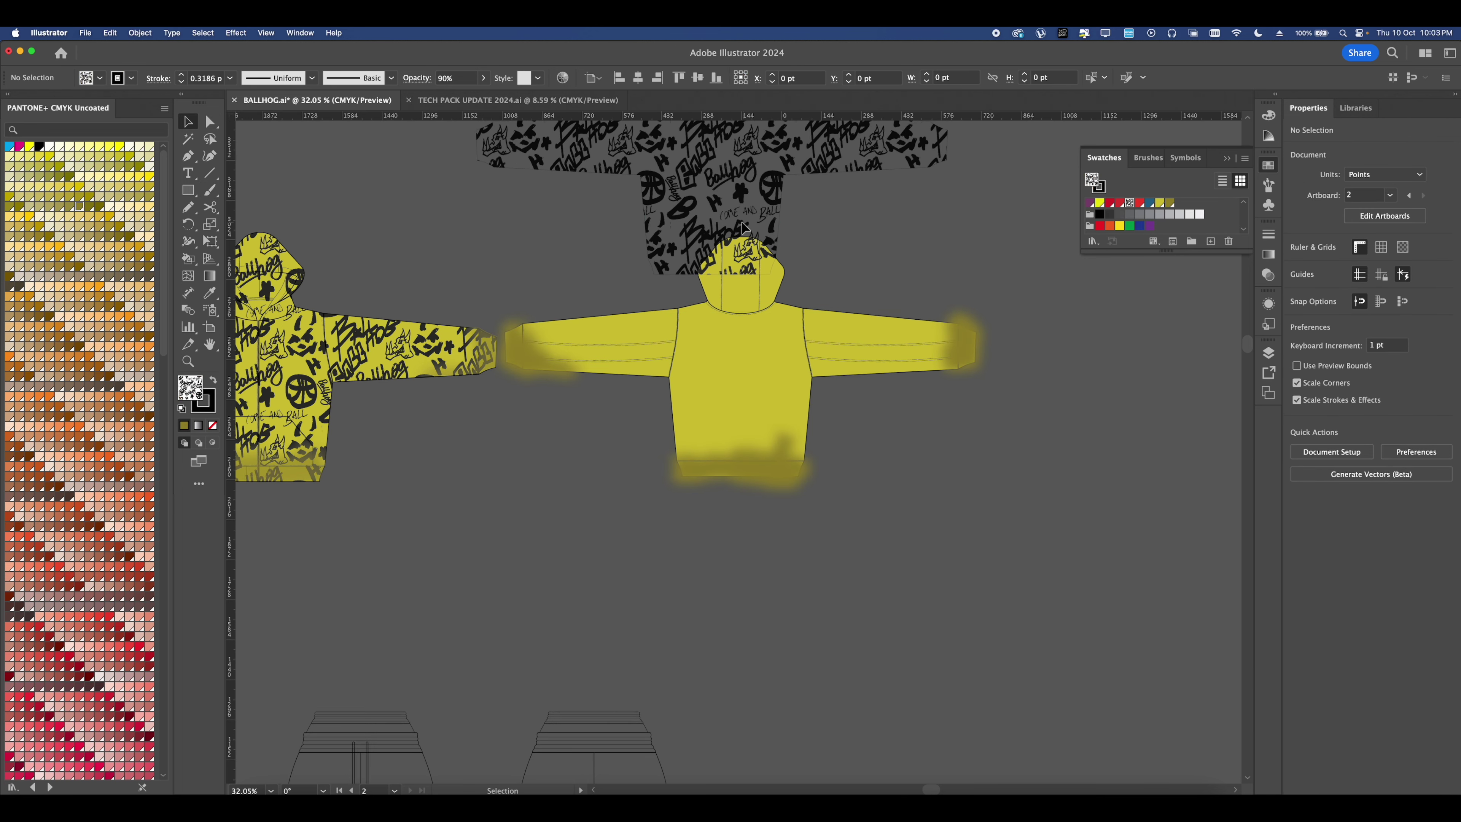
- Duplicate the back patterned silhouette onto the back hoodie, fill the copy white and set its opacity to 100%
left_click(744, 227)
left_click_drag(744, 227, 729, 407, "alt")
scroll(1118, 216, "up", 3)
left_click(1101, 216)
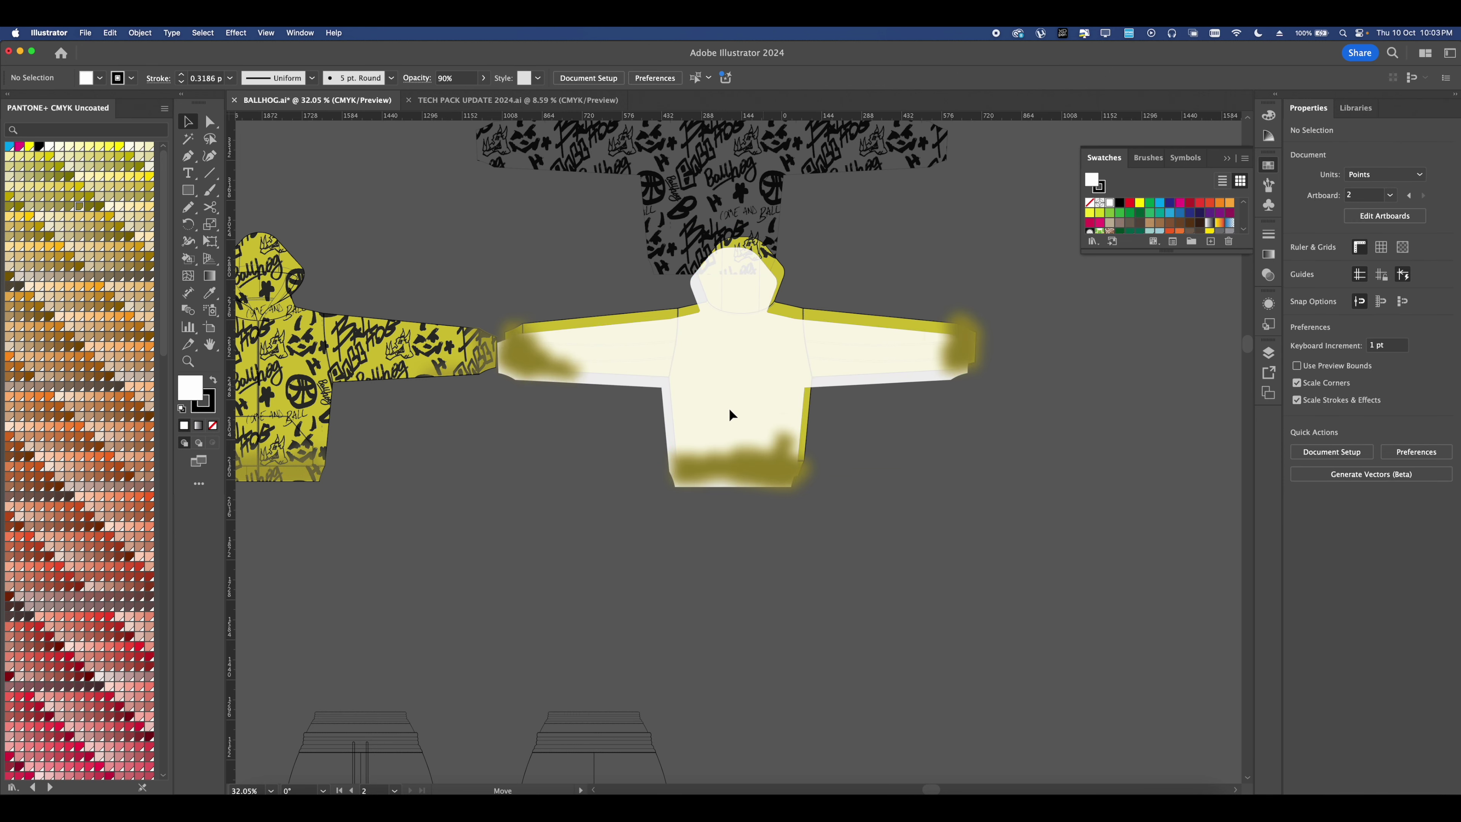
left_click_drag(1383, 323, 1395, 324)
- Bring the white silhouette in front of the blurred shapes and align it with the back hoodie's outline
left_click_drag(759, 400, 763, 374)
right_click(763, 373)
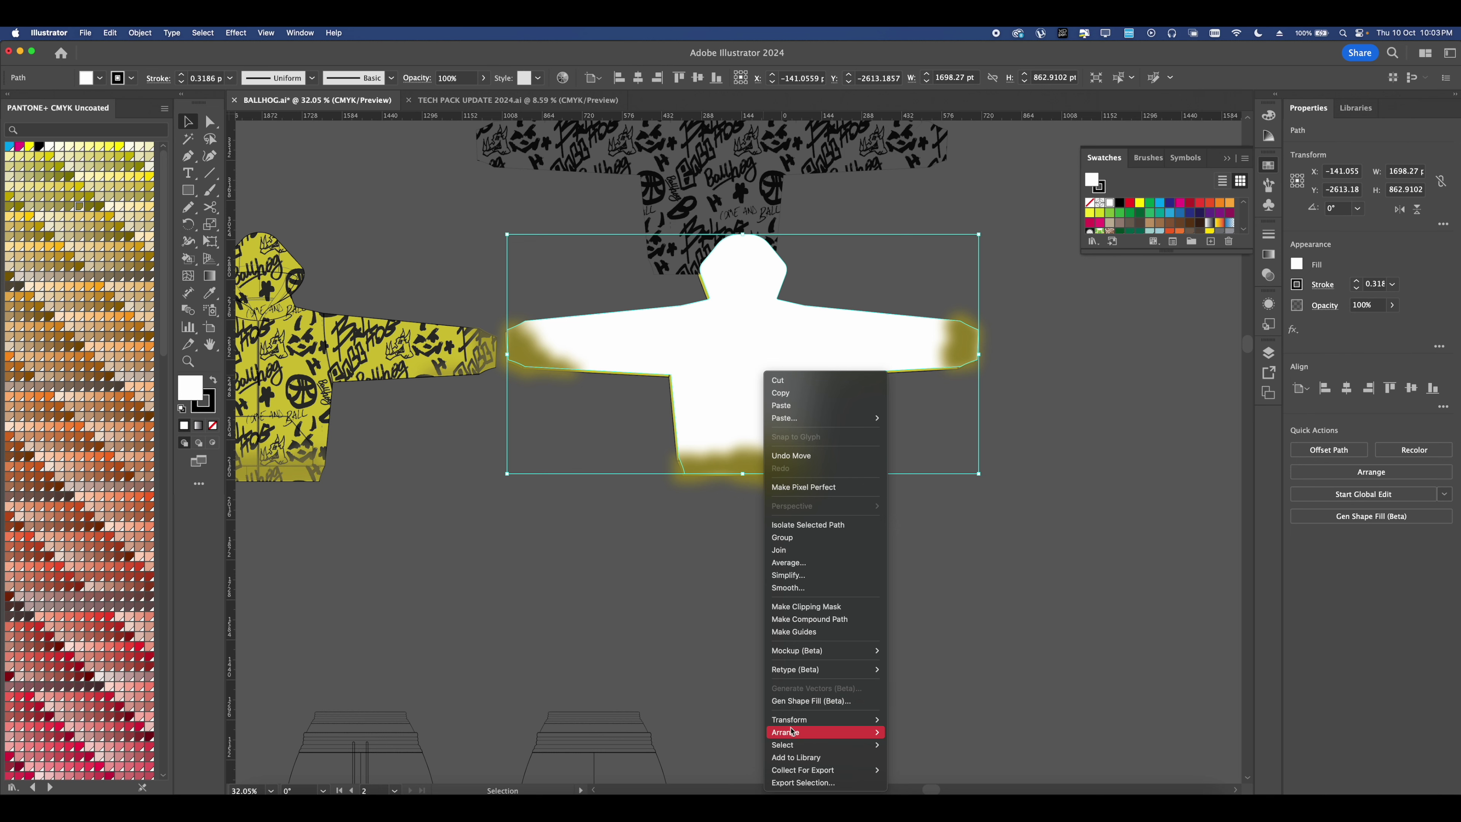
mouse_move(791, 729)
left_click(902, 729)
left_click(874, 603)
scroll(768, 431, "up", 3)
left_click_drag(759, 429, 752, 435)
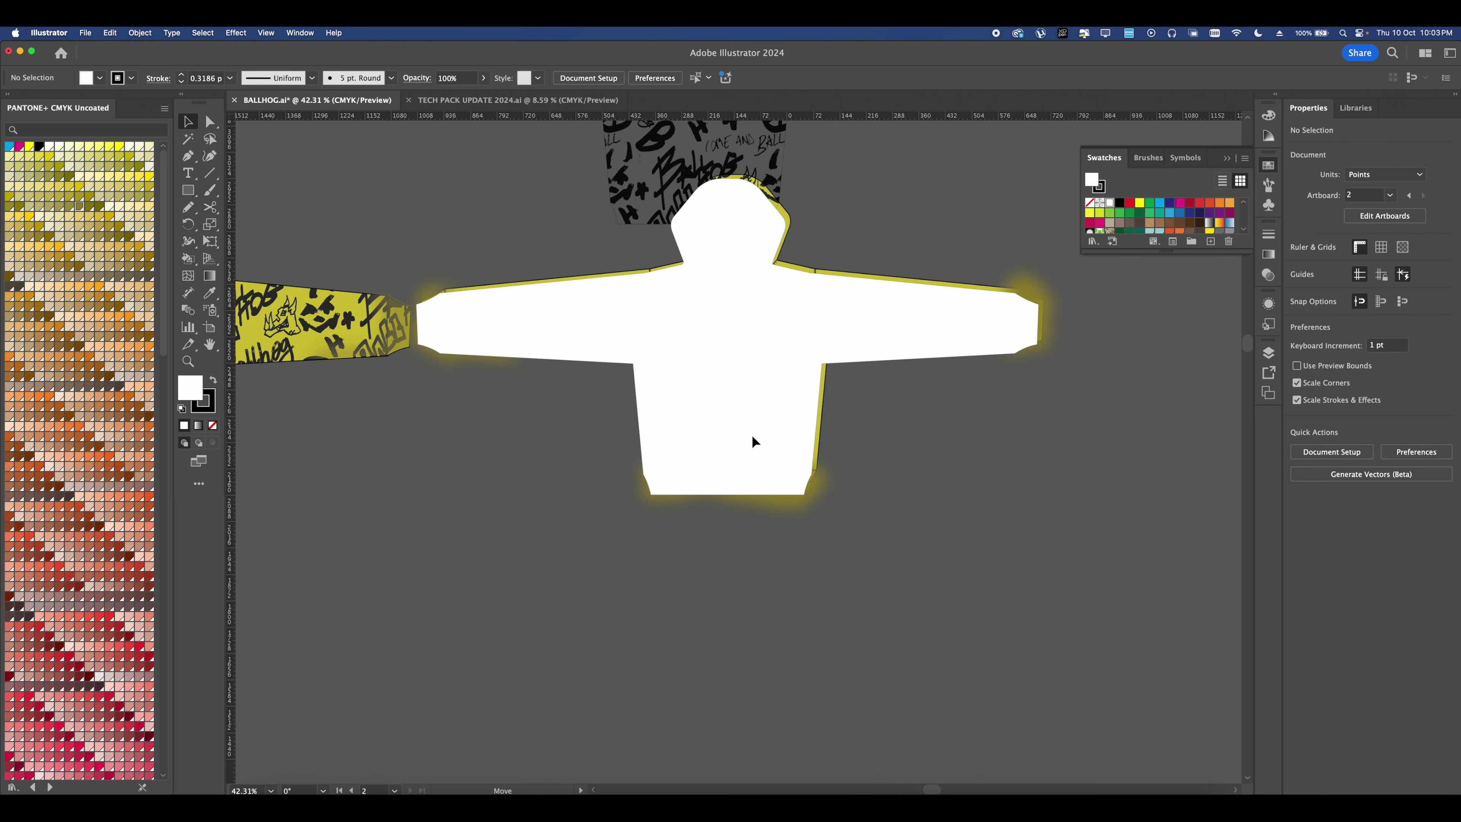
- Make a clipping mask from the white silhouette and the blurred olive group on the back hoodie
left_click(1023, 296)
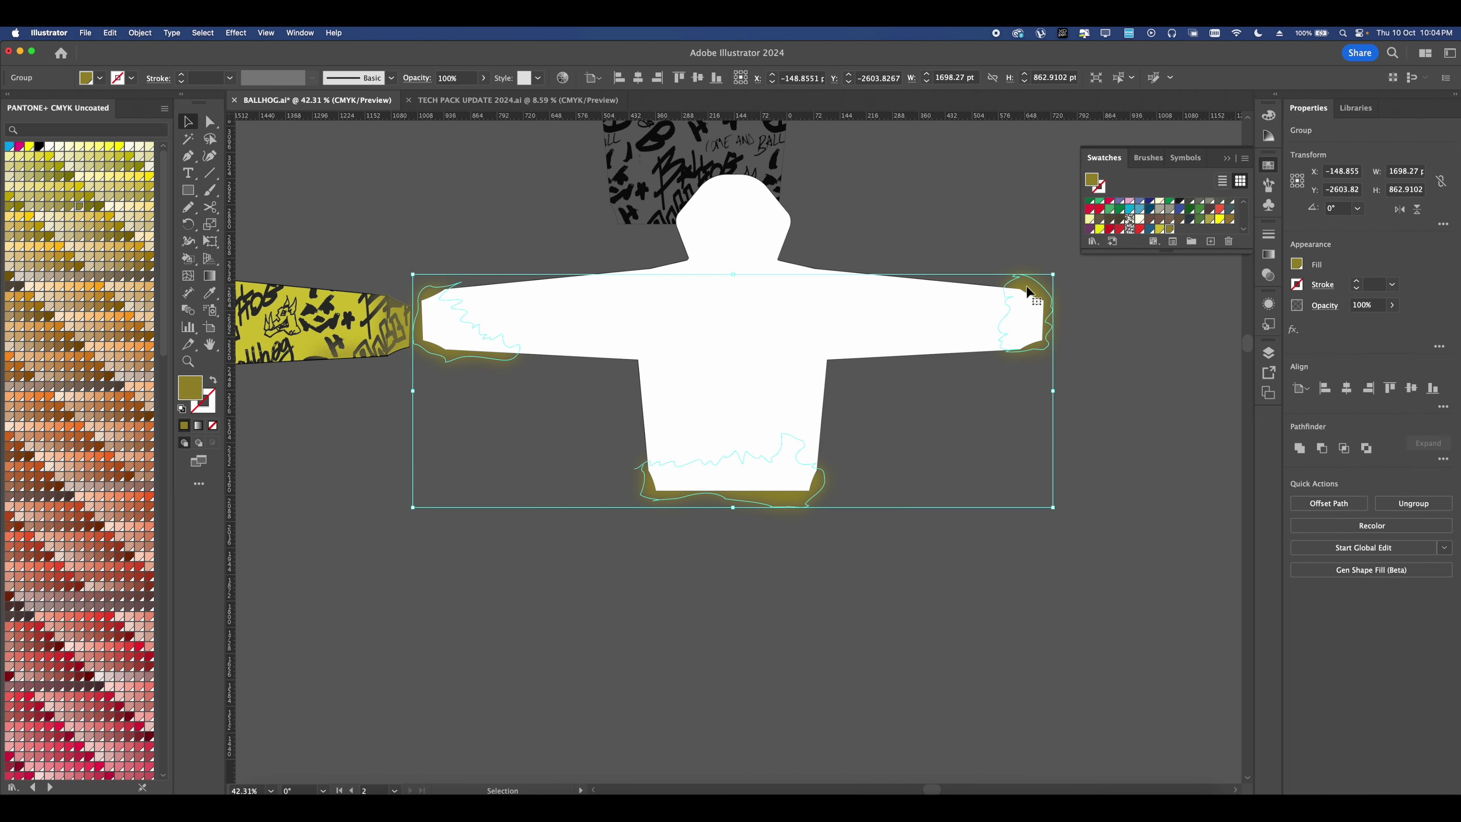
left_click(803, 392, "shift")
right_click(802, 382)
left_click(849, 563)
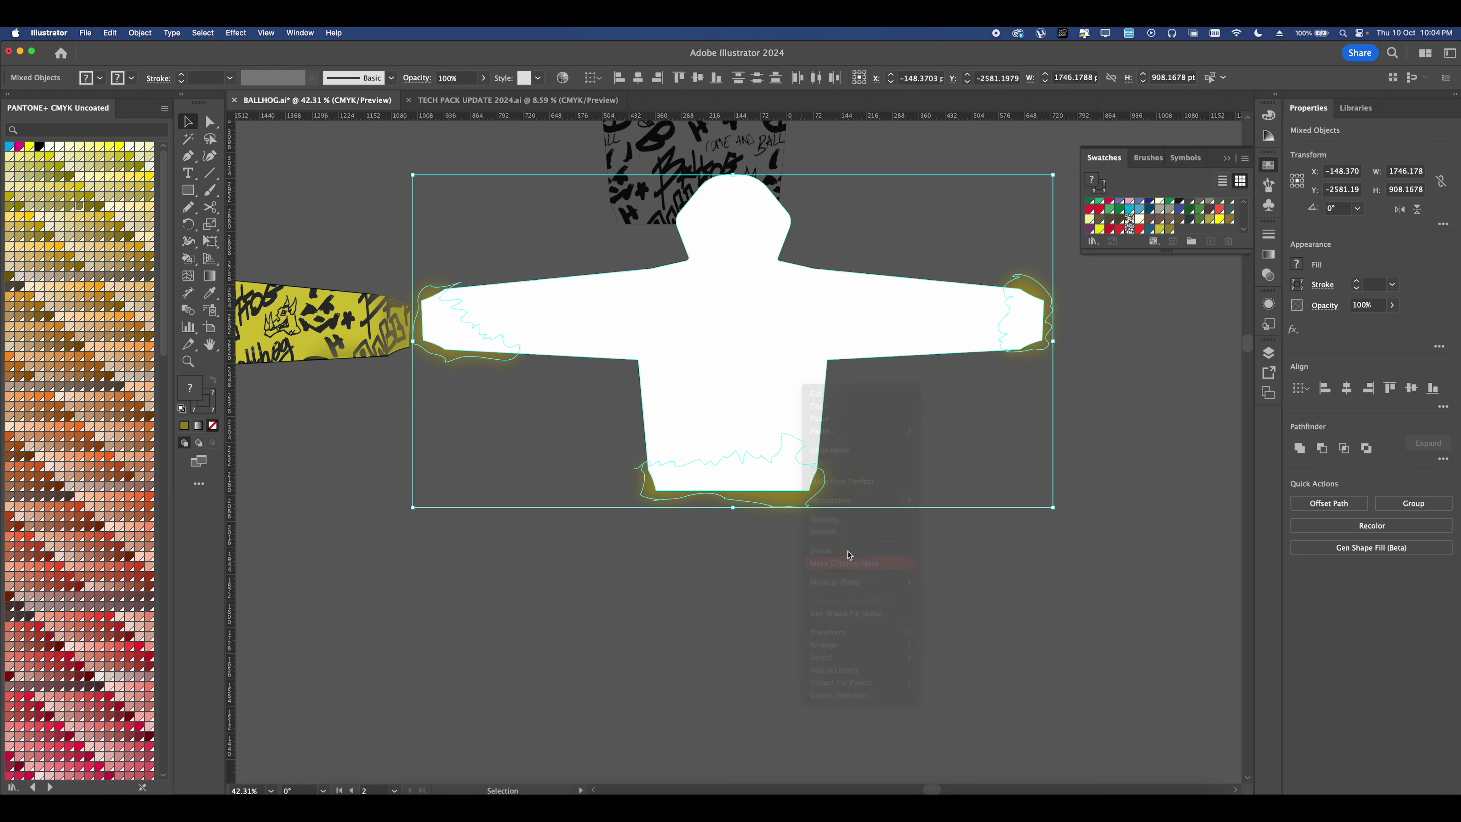
left_click(871, 534)
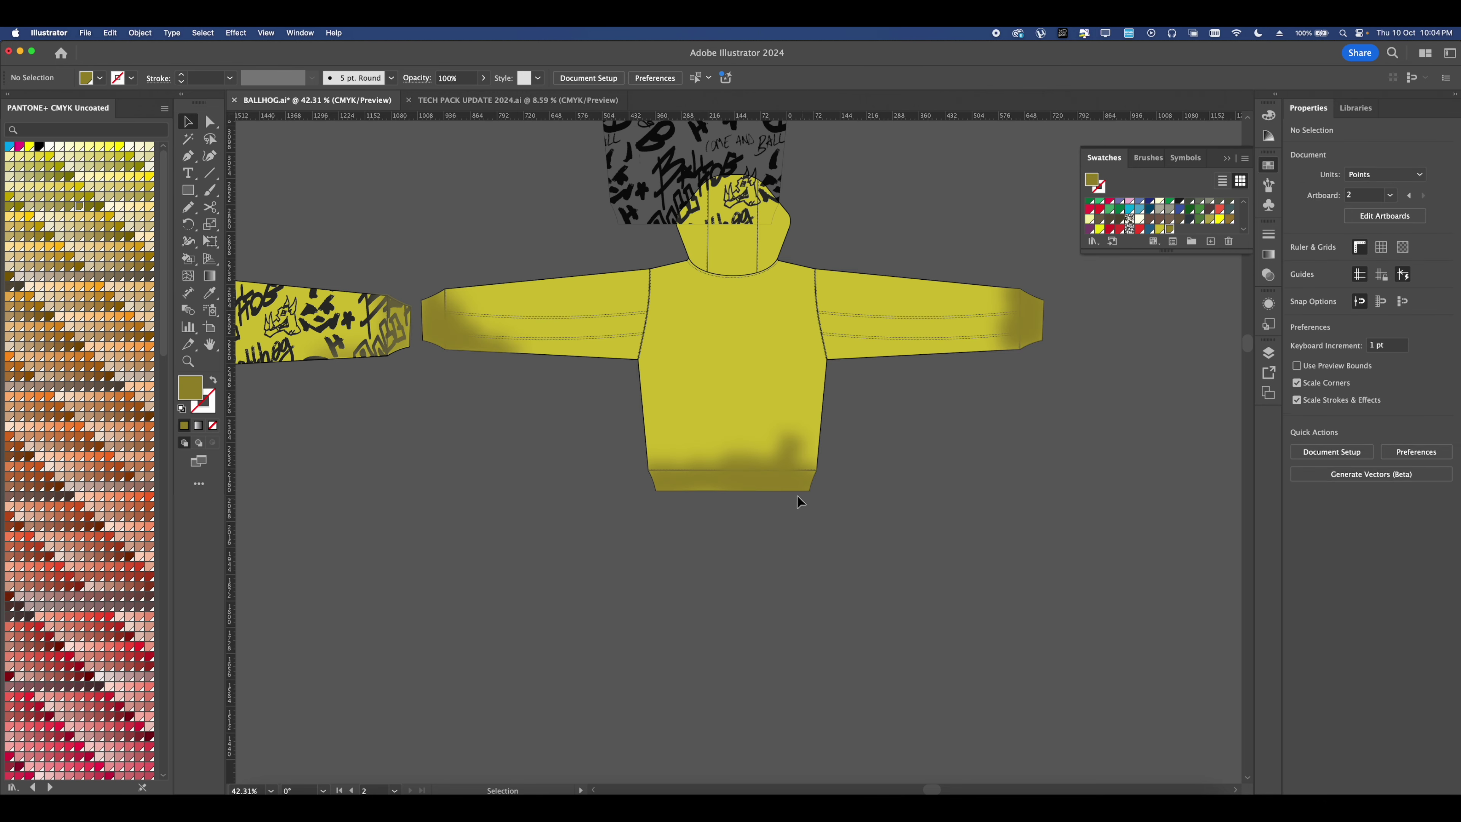
- Move the back patterned silhouette down onto the shaded back hoodie, match its outline and bring it to the front
scroll(798, 498, "down", 5)
left_click(747, 308)
scroll(747, 308, "up", 1)
left_click_drag(748, 307, 763, 444)
scroll(773, 439, "up", 5)
right_click(764, 444)
mouse_move(821, 735)
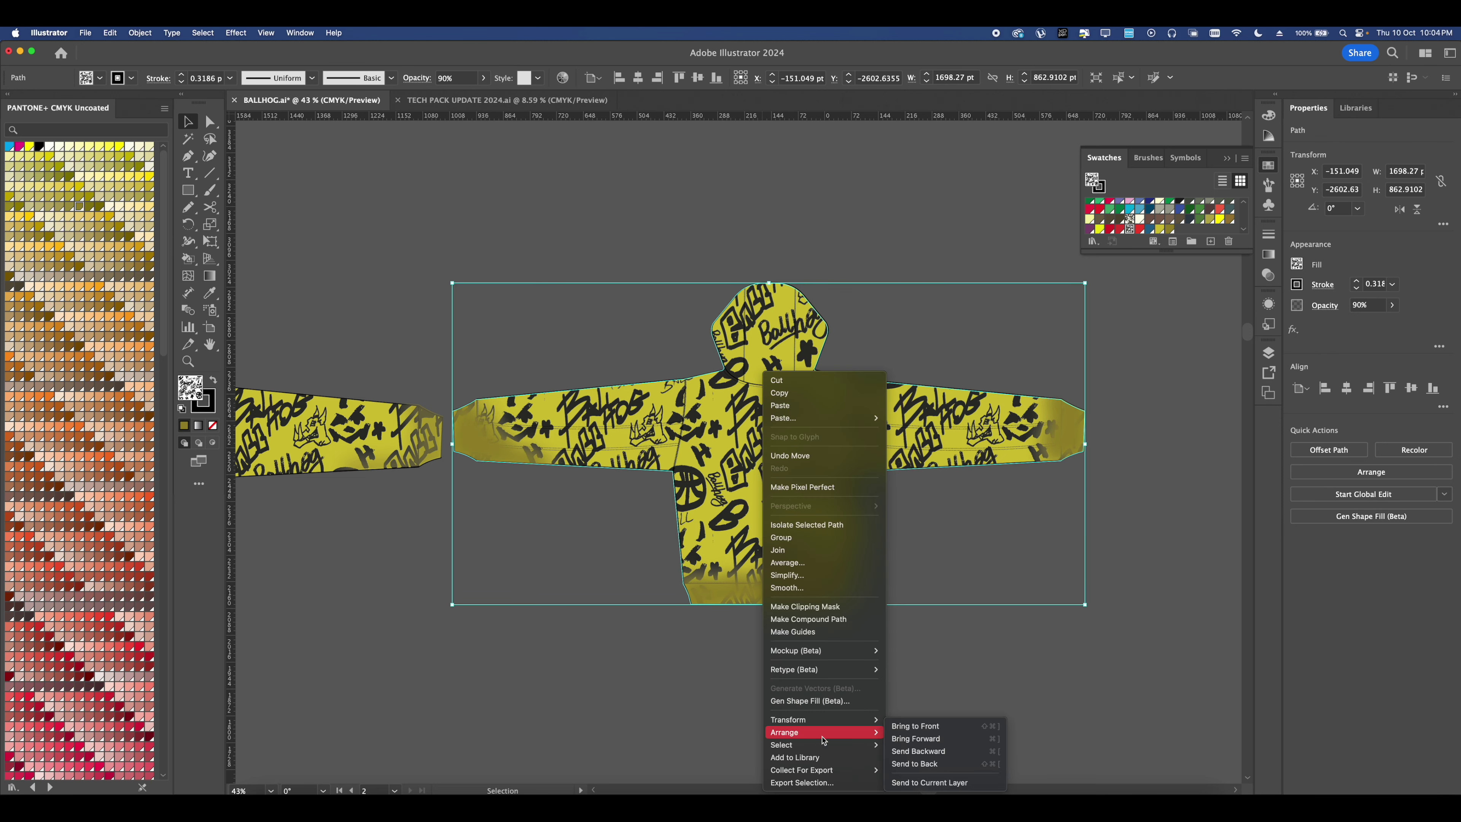
left_click(935, 726)
left_click(927, 620)
- Switch to the BALLHOG Milanote board in Safari to check the crest on the reference trousers, and return to Illustrator
scroll(787, 382, "down", 2)
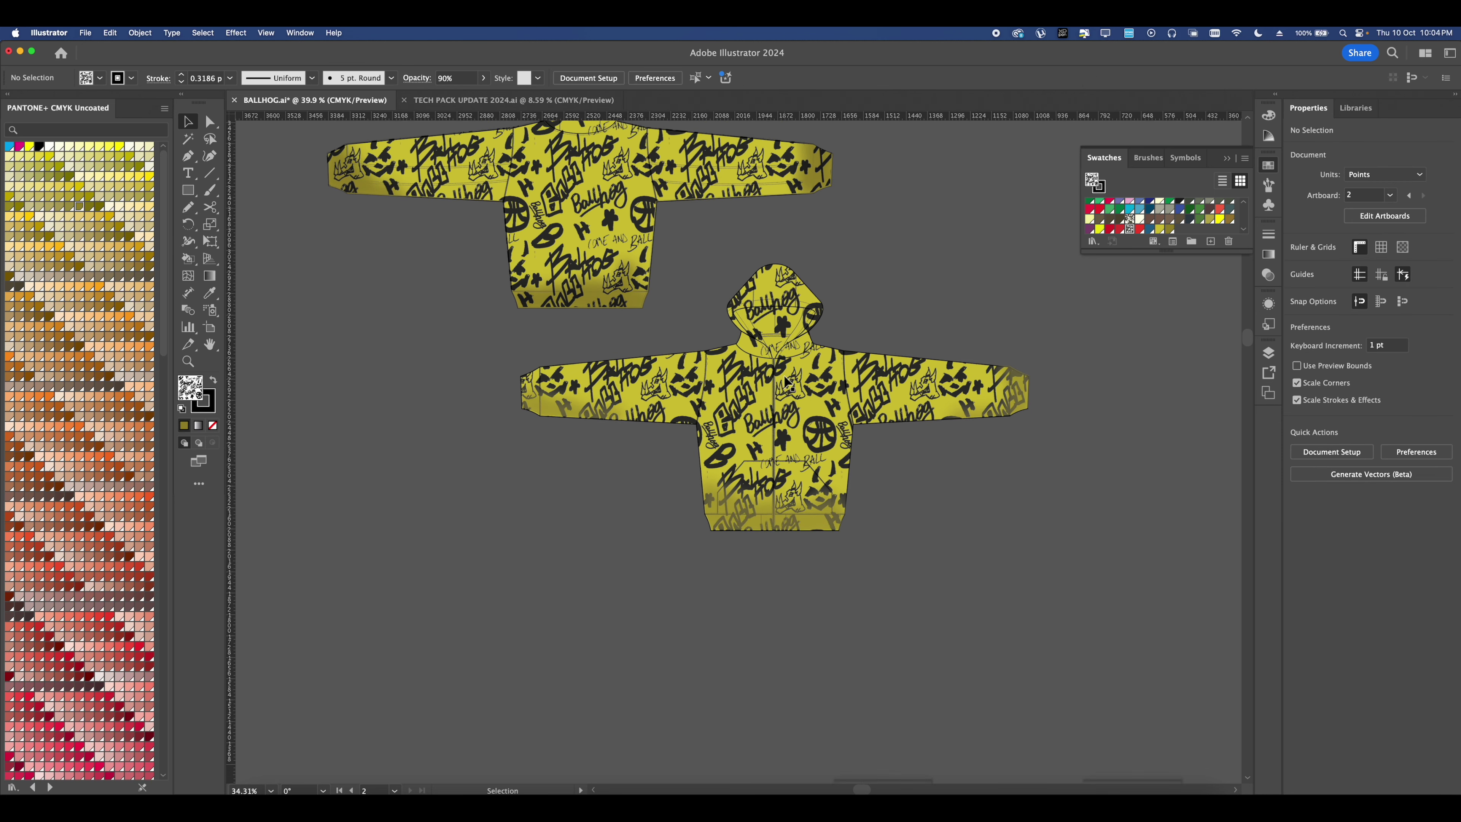
left_click(576, 803)
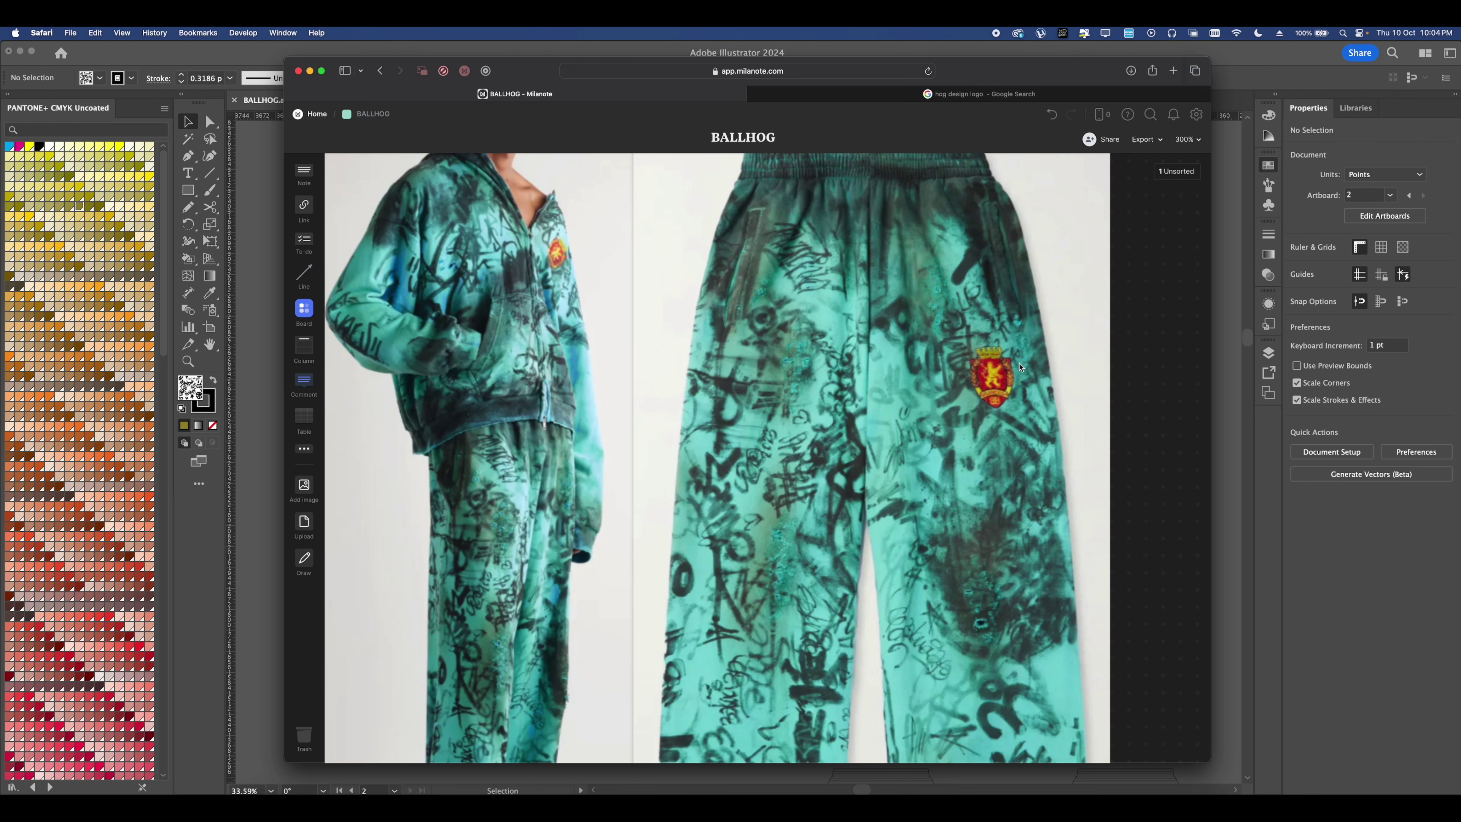
left_click(261, 346)
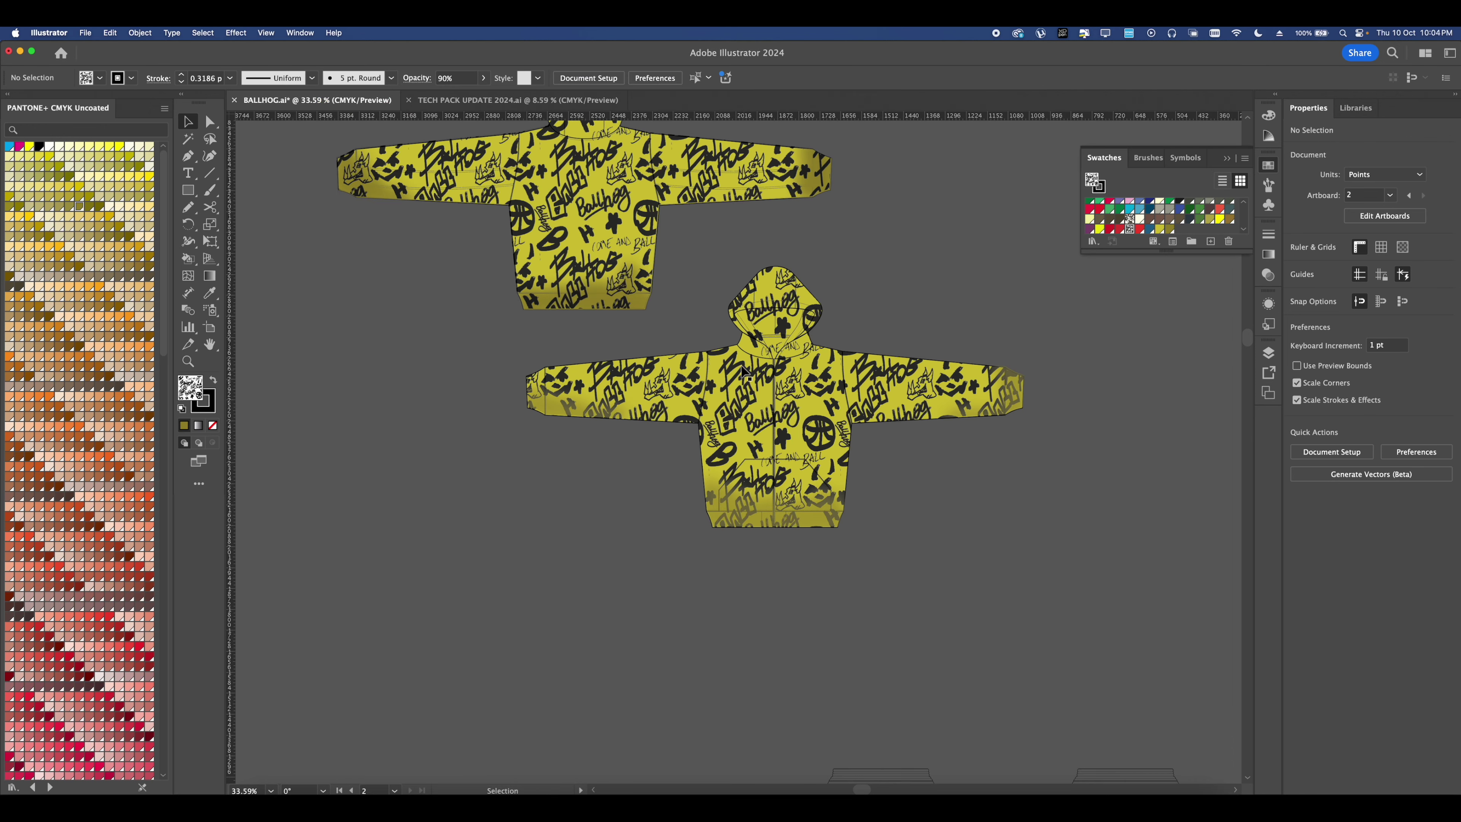
- Hide Layer 6 and look through Layer 5, hat and Layer 1 for a logo to use as a chest badge
scroll(714, 359, "down", 10)
left_click(1271, 352)
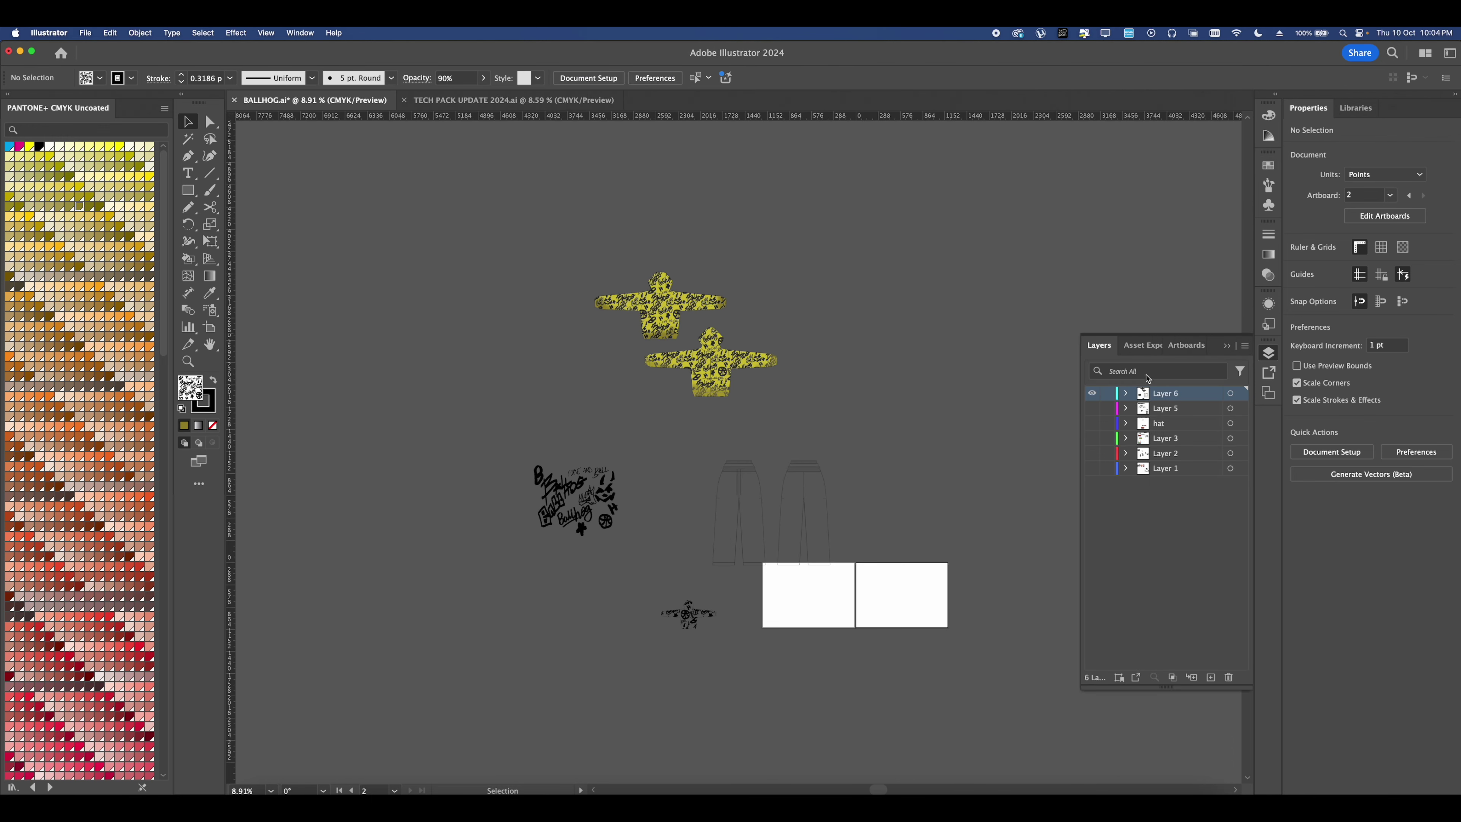
left_click(1091, 394)
left_click(1092, 408)
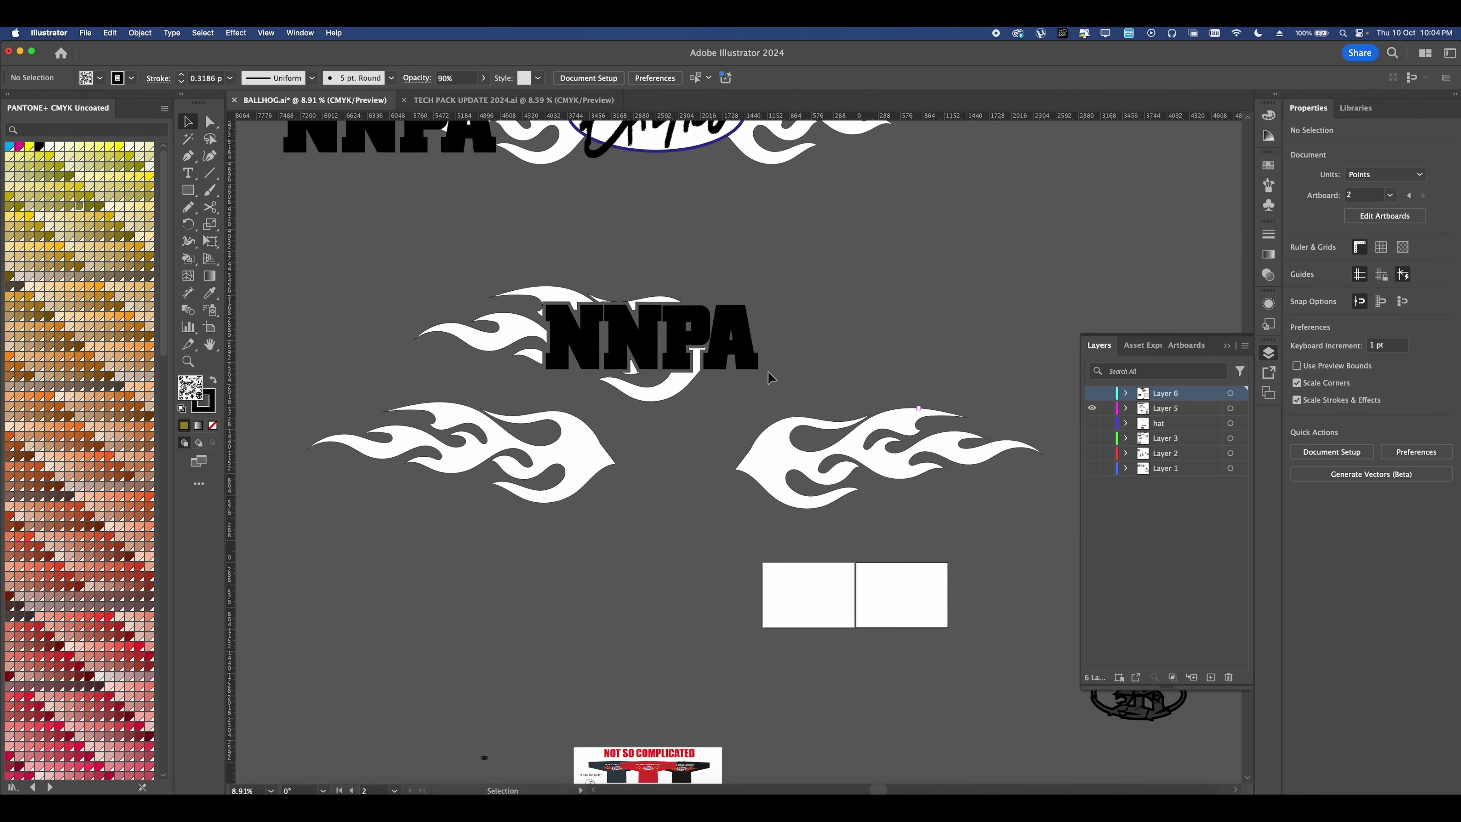
scroll(760, 372, "down", 3)
left_click(1092, 408)
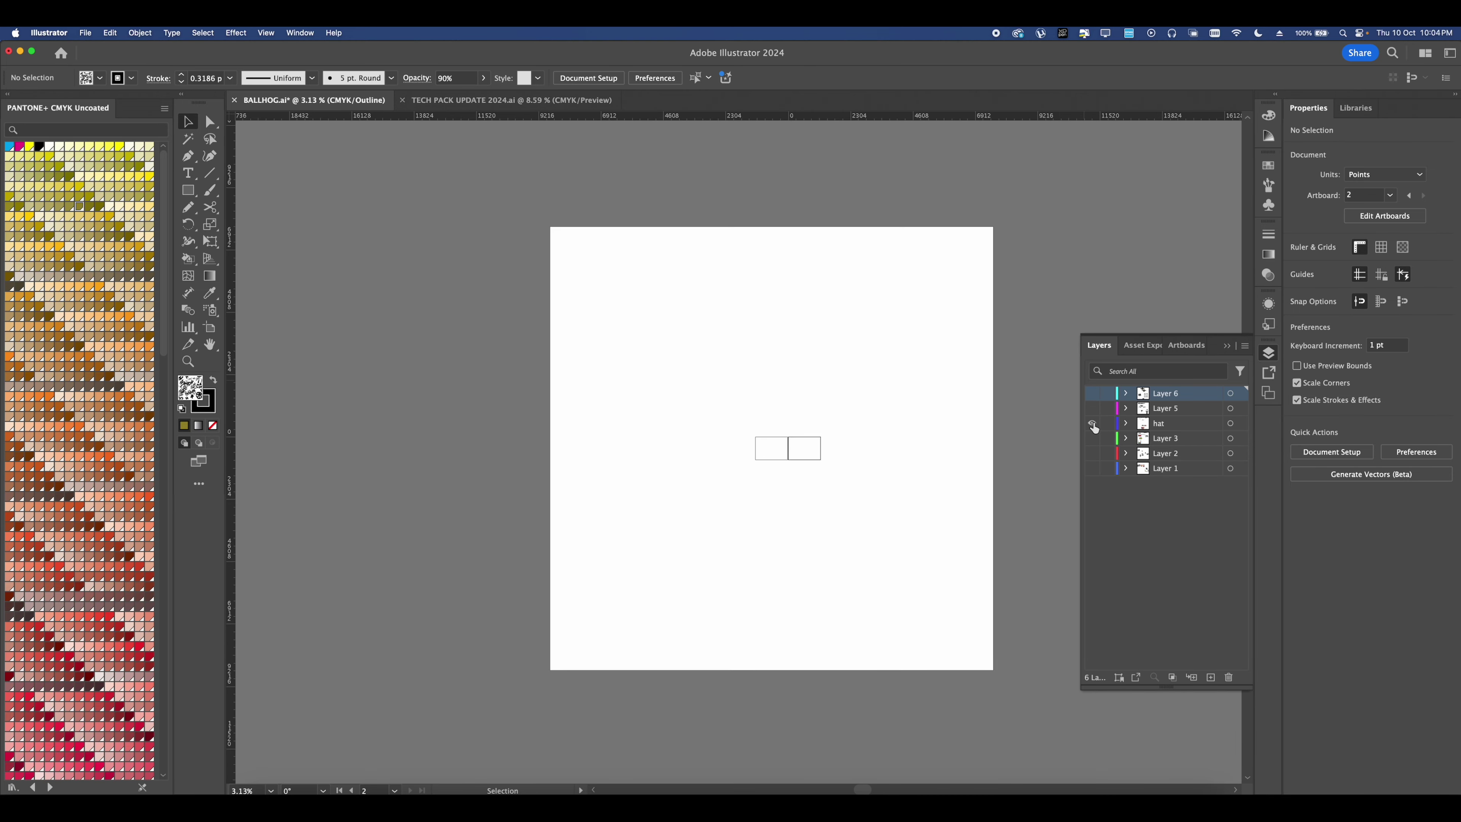
left_click(1091, 423)
scroll(752, 457, "up", 1)
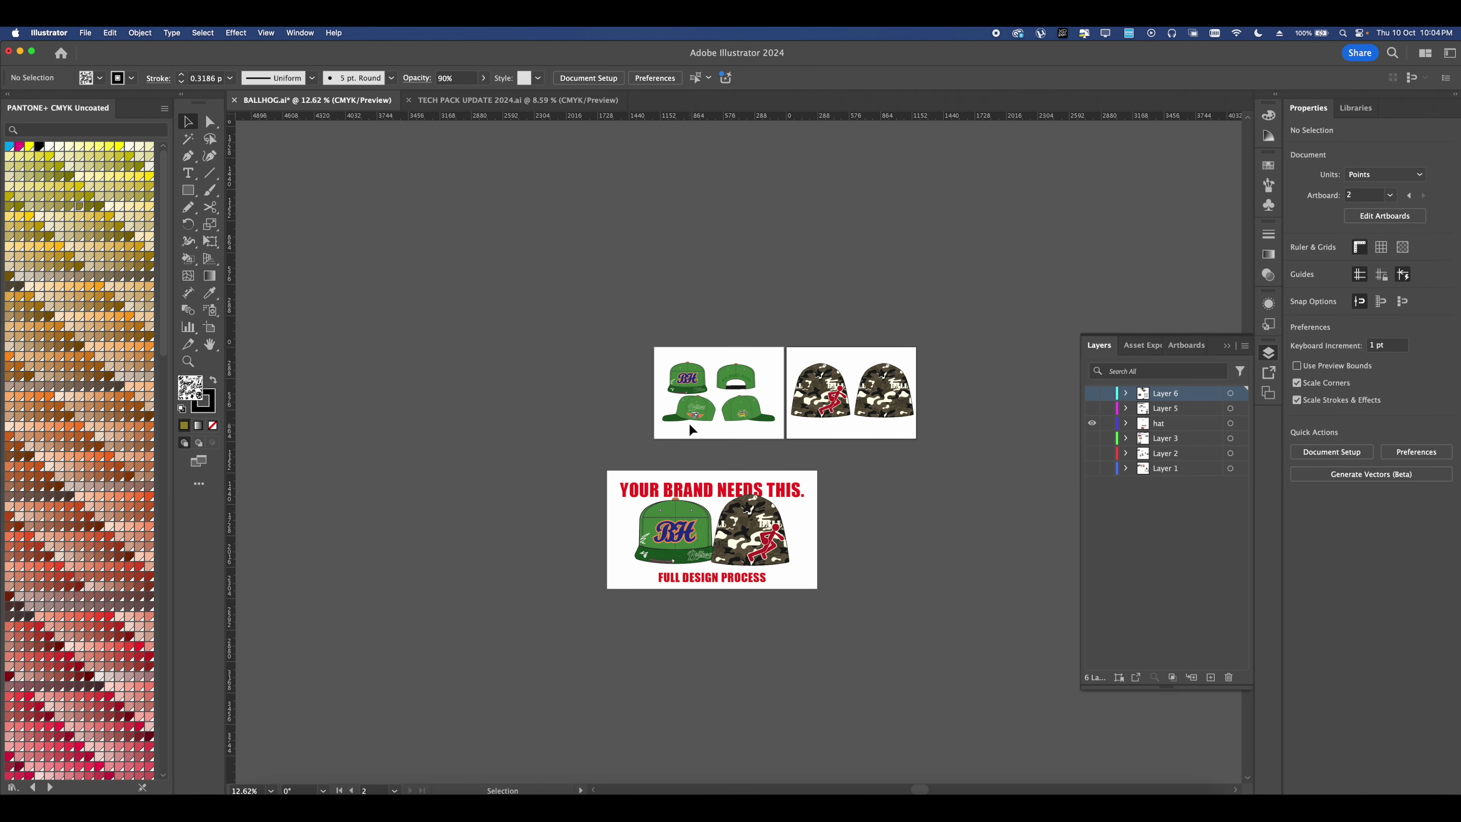
scroll(691, 419, "up", 8)
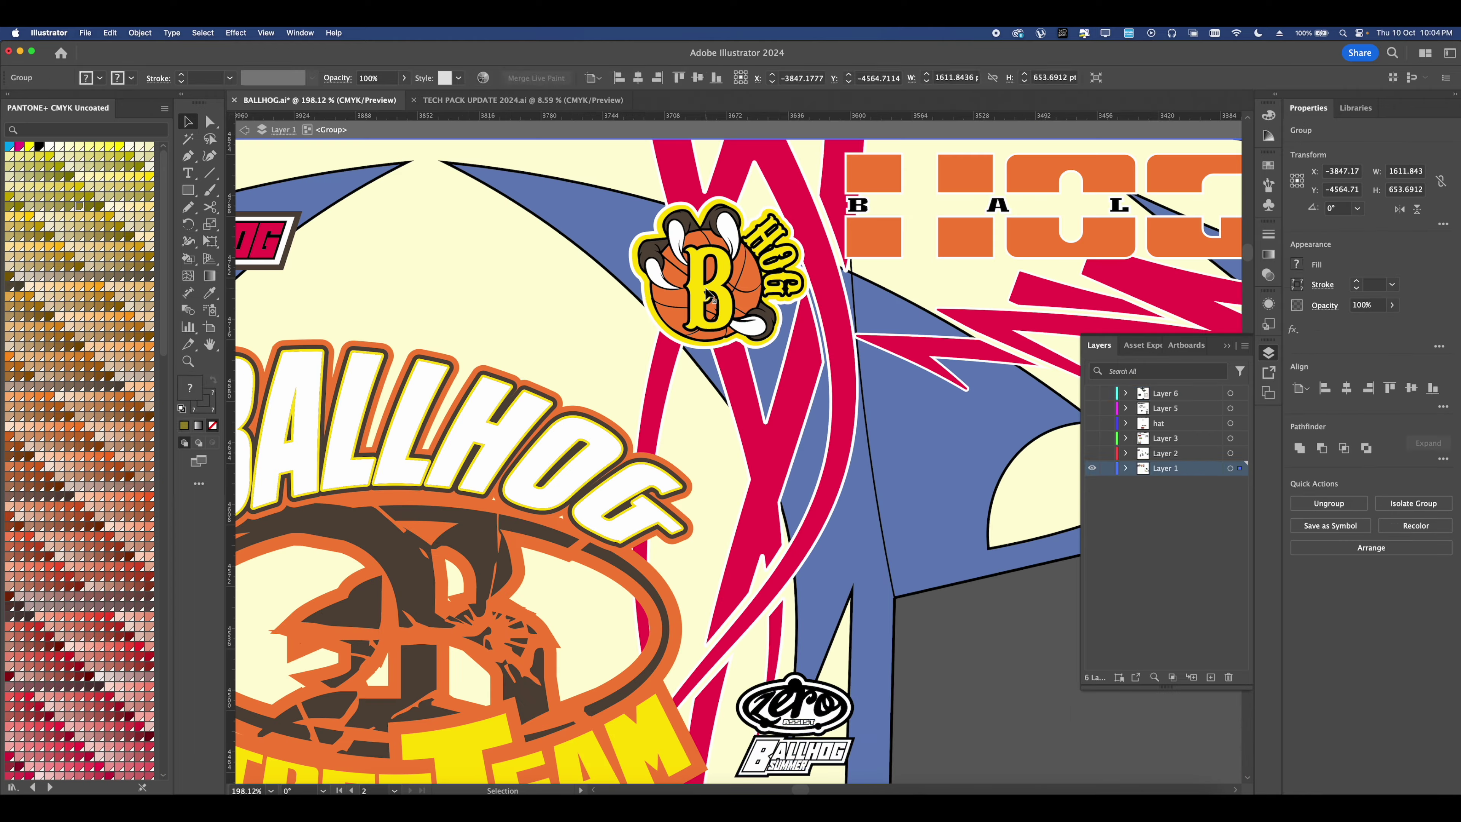
- Copy the basketball B HOG logo from the jersey chest in Layer 1 and exit isolation mode
left_click(711, 296)
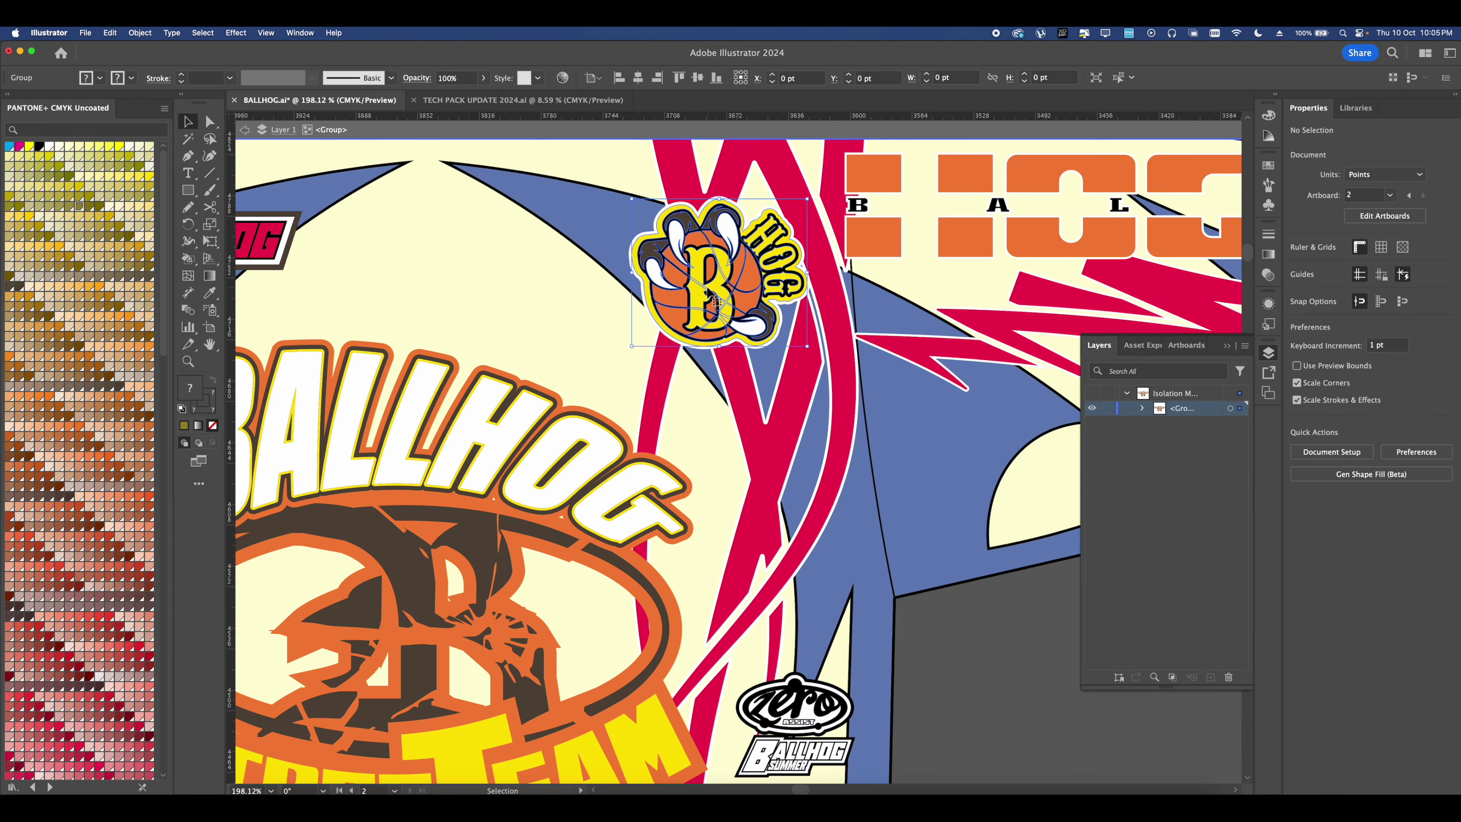
key("v")
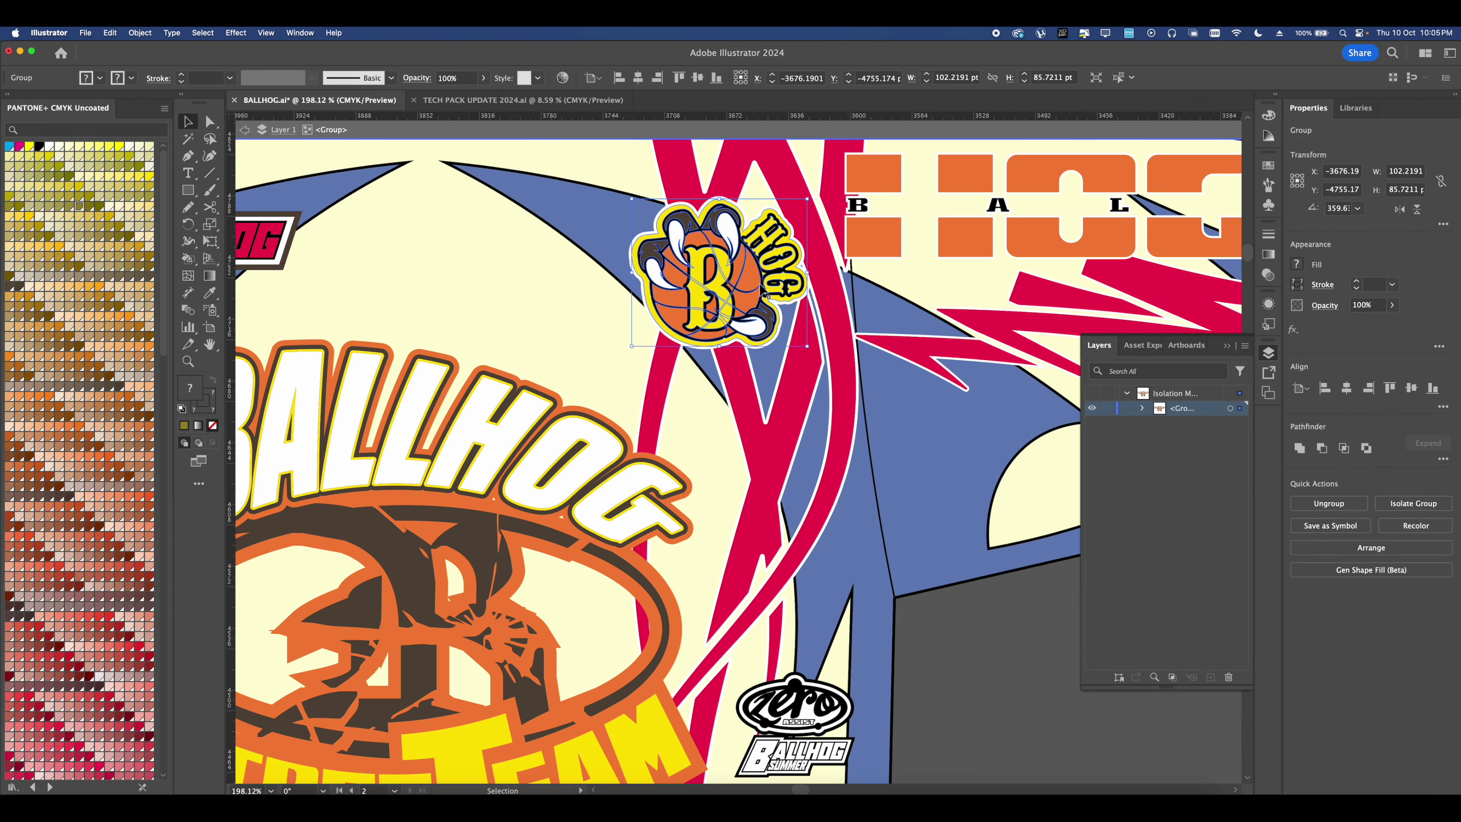
left_click(257, 128)
key("super+0")
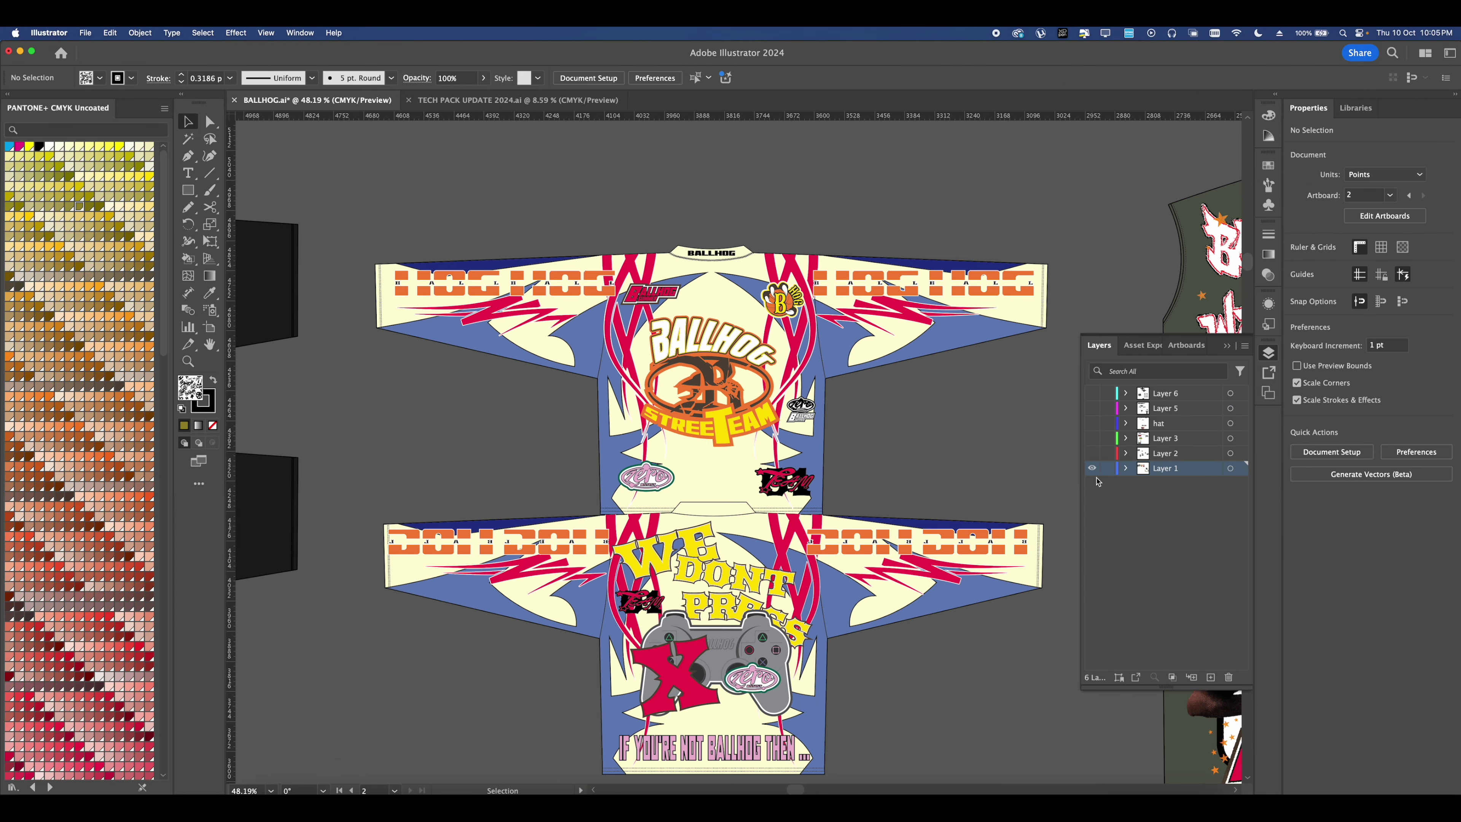
- Hide Layer 1 and show Layer 6 with the patterned hoodies
left_click(1092, 469)
left_click(1091, 394)
scroll(721, 386, "down", 10)
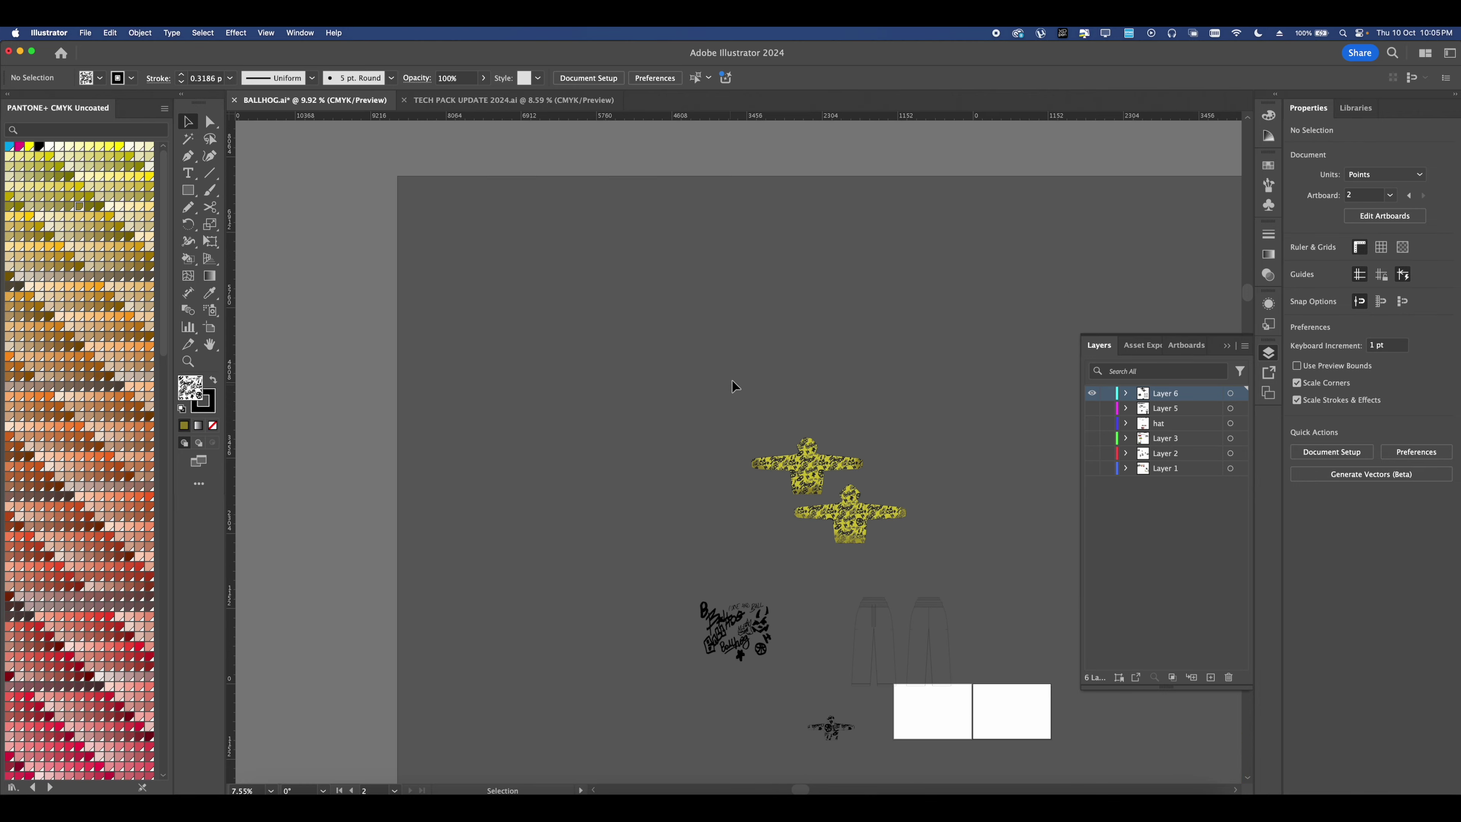
scroll(829, 516, "up", 7)
scroll(757, 475, "up", 5)
- Paste the basketball B HOG logo onto the front hoodie and place it on the chest beside the rhino graphic
key("super+v")
scroll(694, 385, "up", 5)
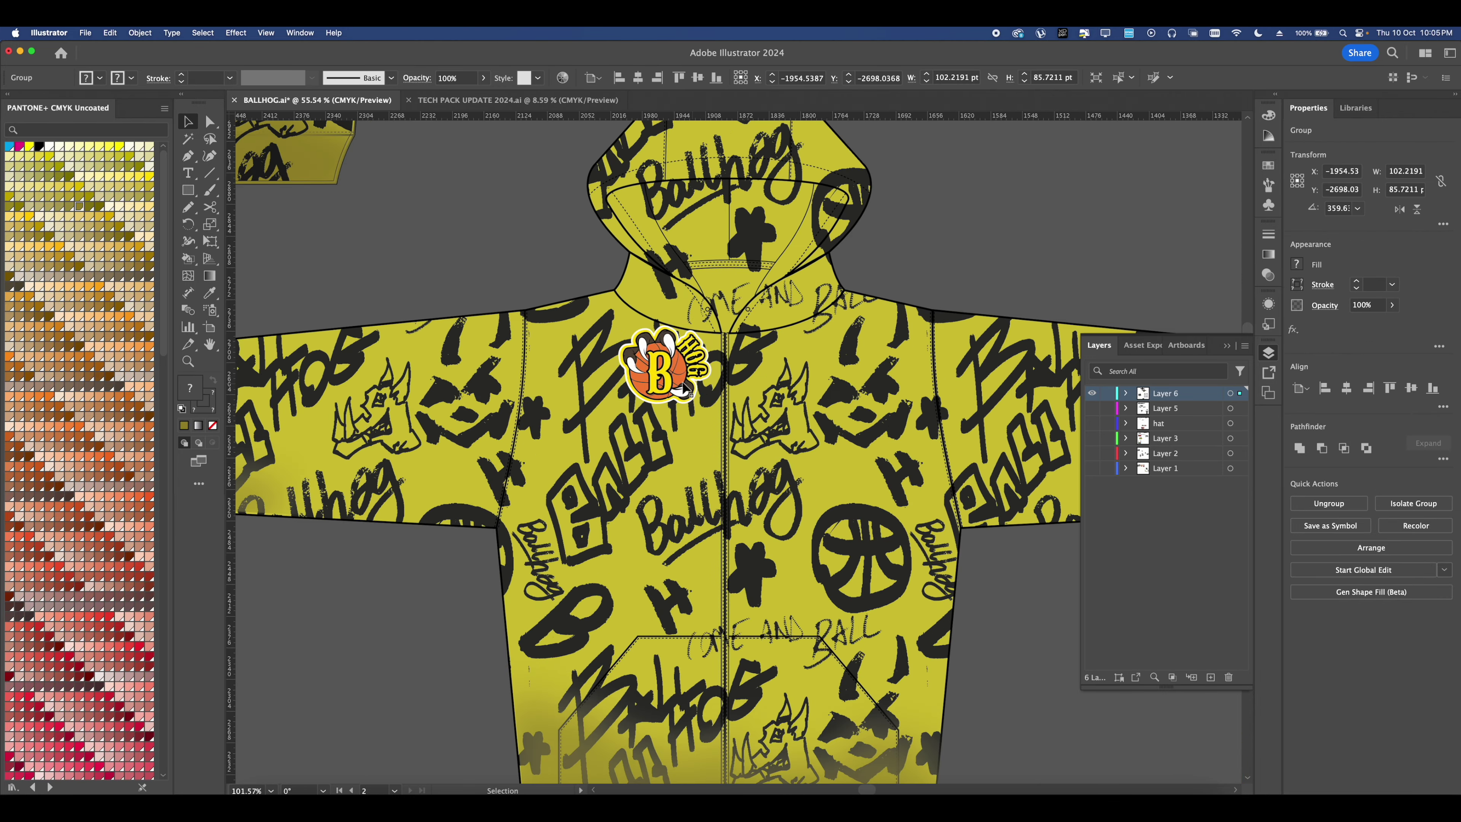
left_click_drag(687, 384, 873, 432)
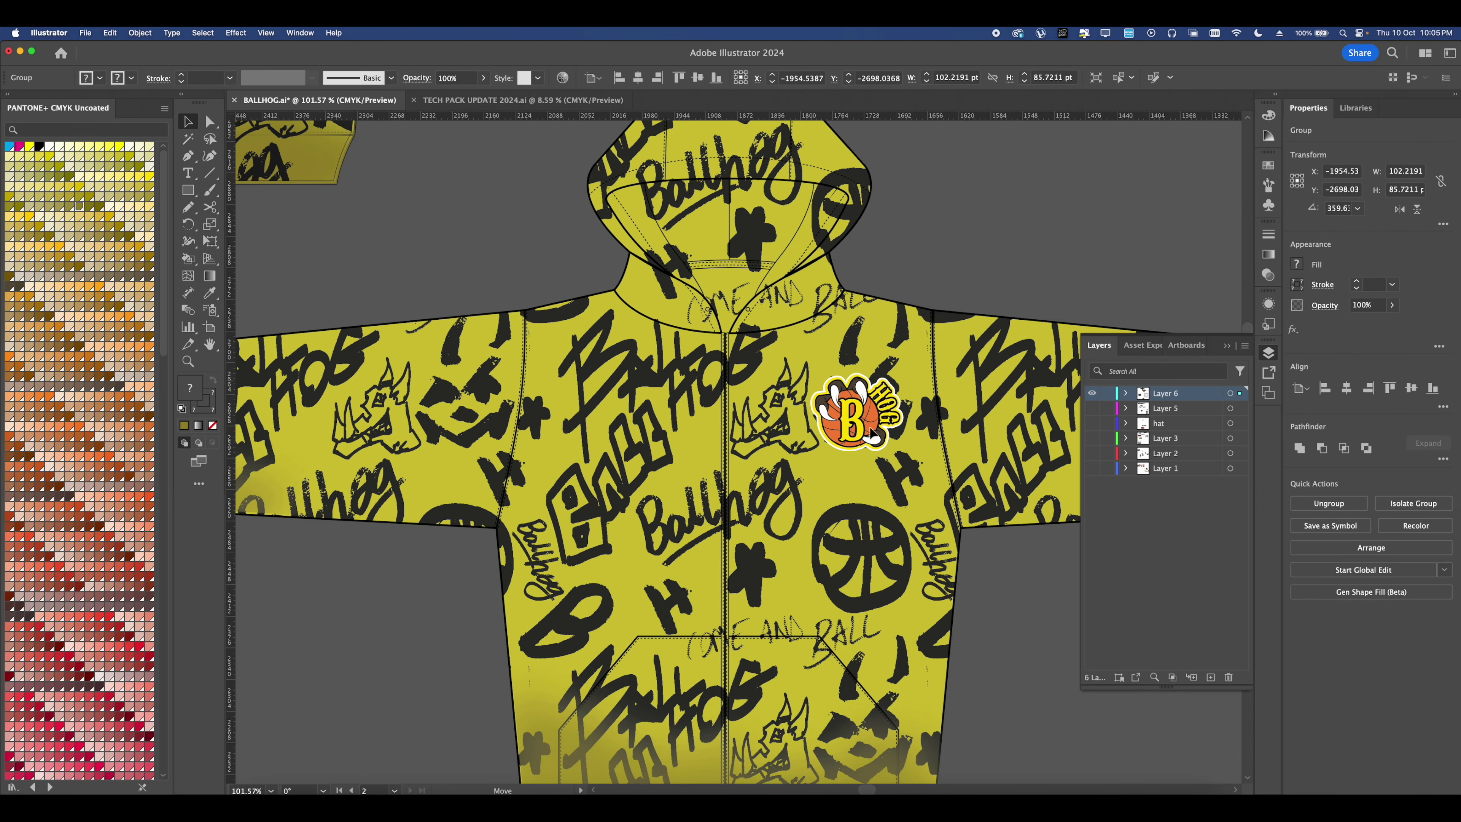
left_click(400, 231)
- Draw a narrow vertical rectangle about 5.7 by 303 pt beside the front zip and fill it white
left_click(191, 188)
scroll(690, 262, "up", 3)
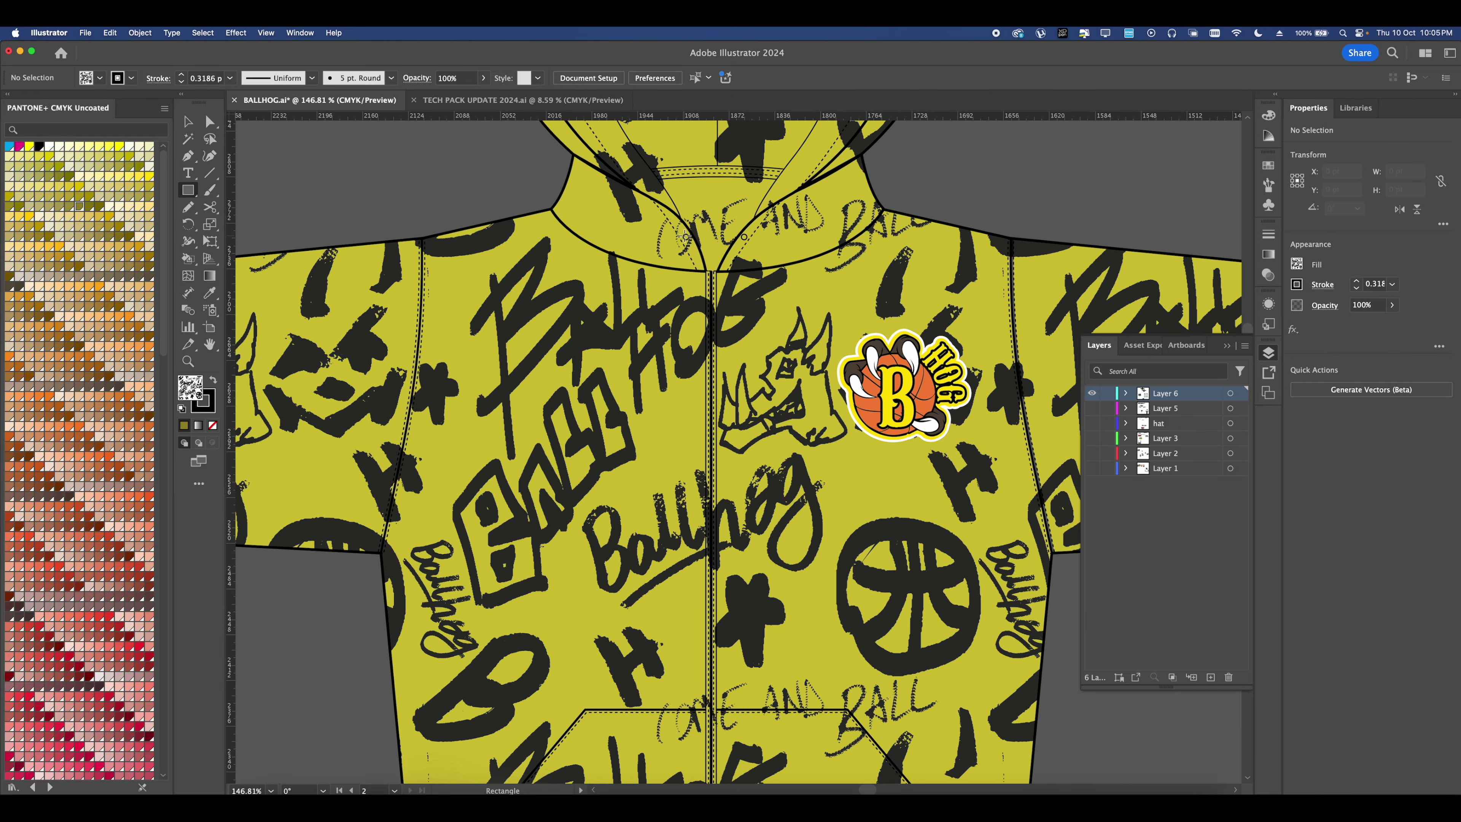
scroll(684, 236, "up", 3)
left_click_drag(690, 381, 692, 720)
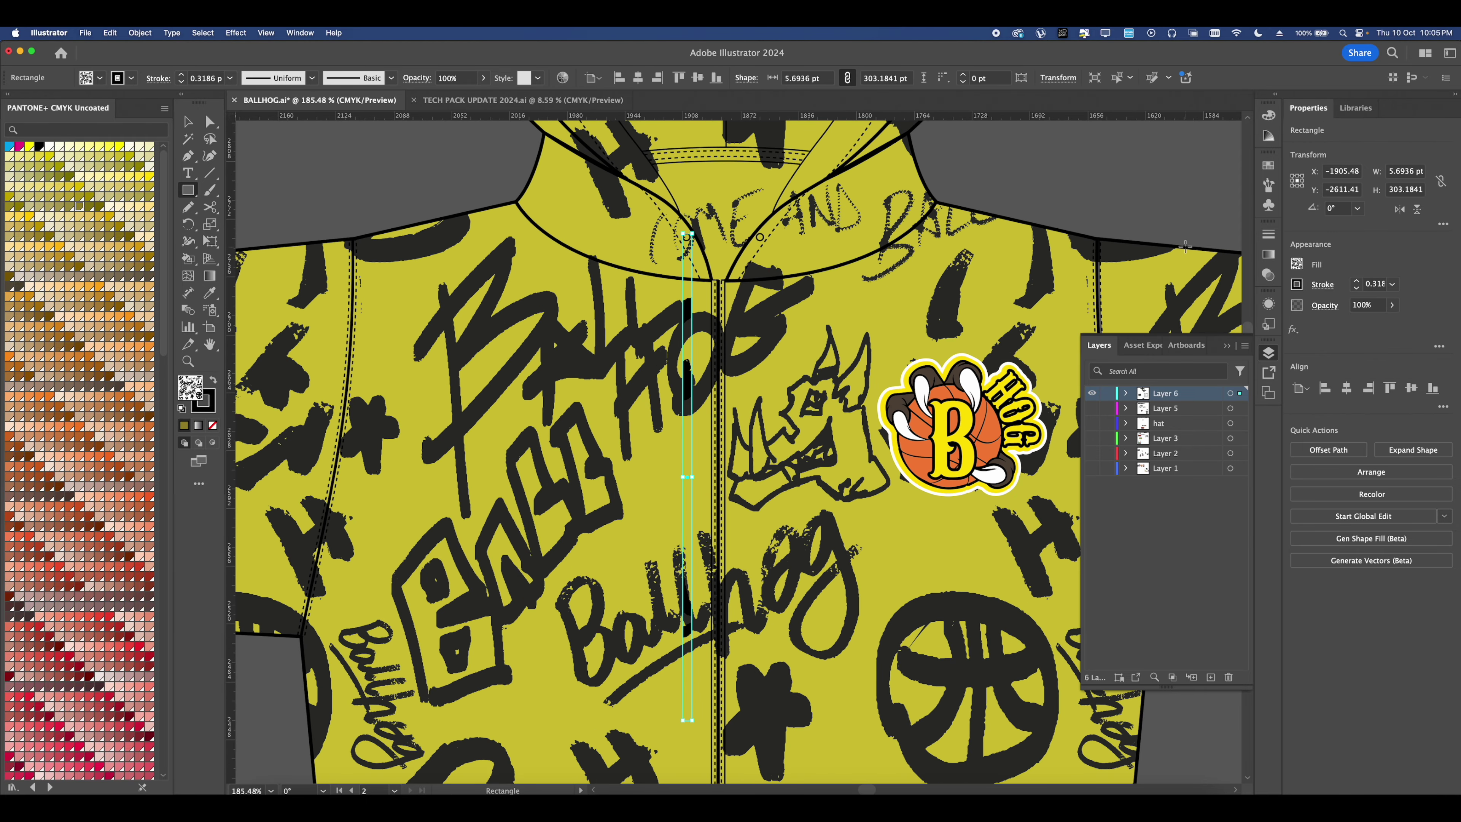
left_click(1298, 284)
left_click(1162, 316)
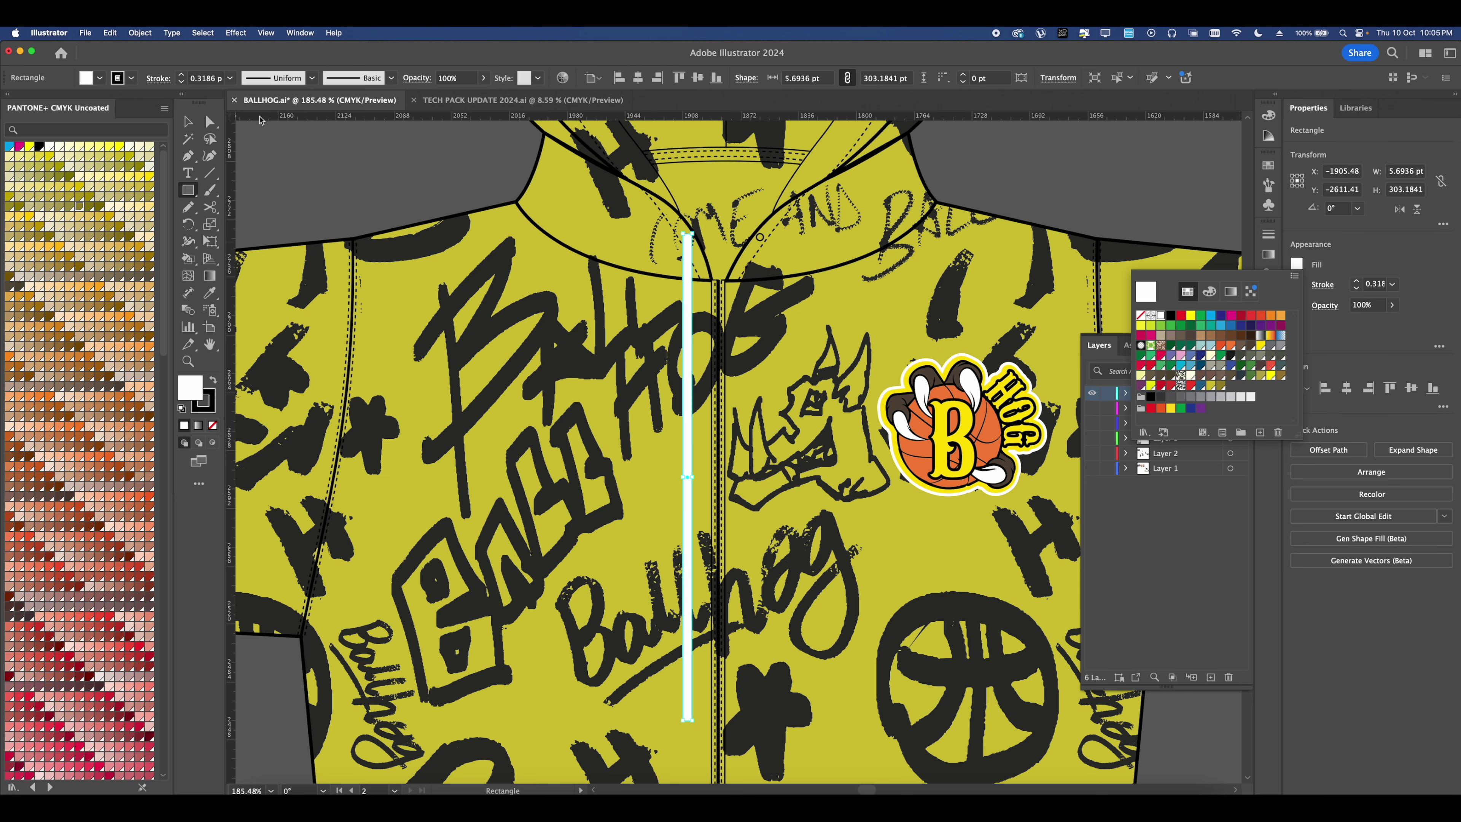
- Adjust the top corner points of the white drawstring rectangle at the hood's eyelet beside the front zip
left_click(210, 123)
left_click_drag(329, 138, 346, 140)
scroll(810, 274, "up", 4)
left_click_drag(811, 274, 838, 301)
scroll(600, 231, "up", 4)
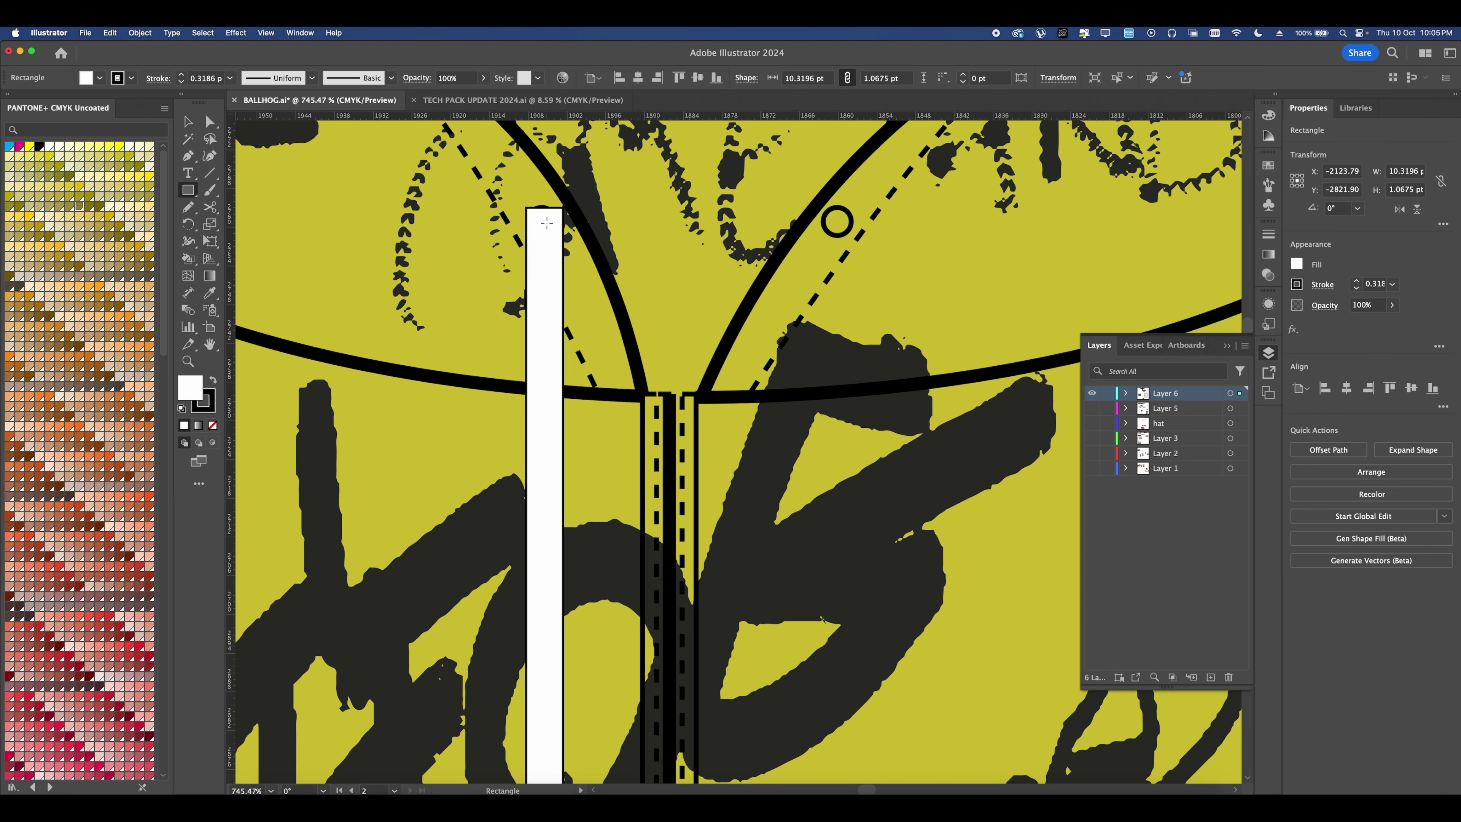
left_click(210, 122)
scroll(539, 250, "up", 3)
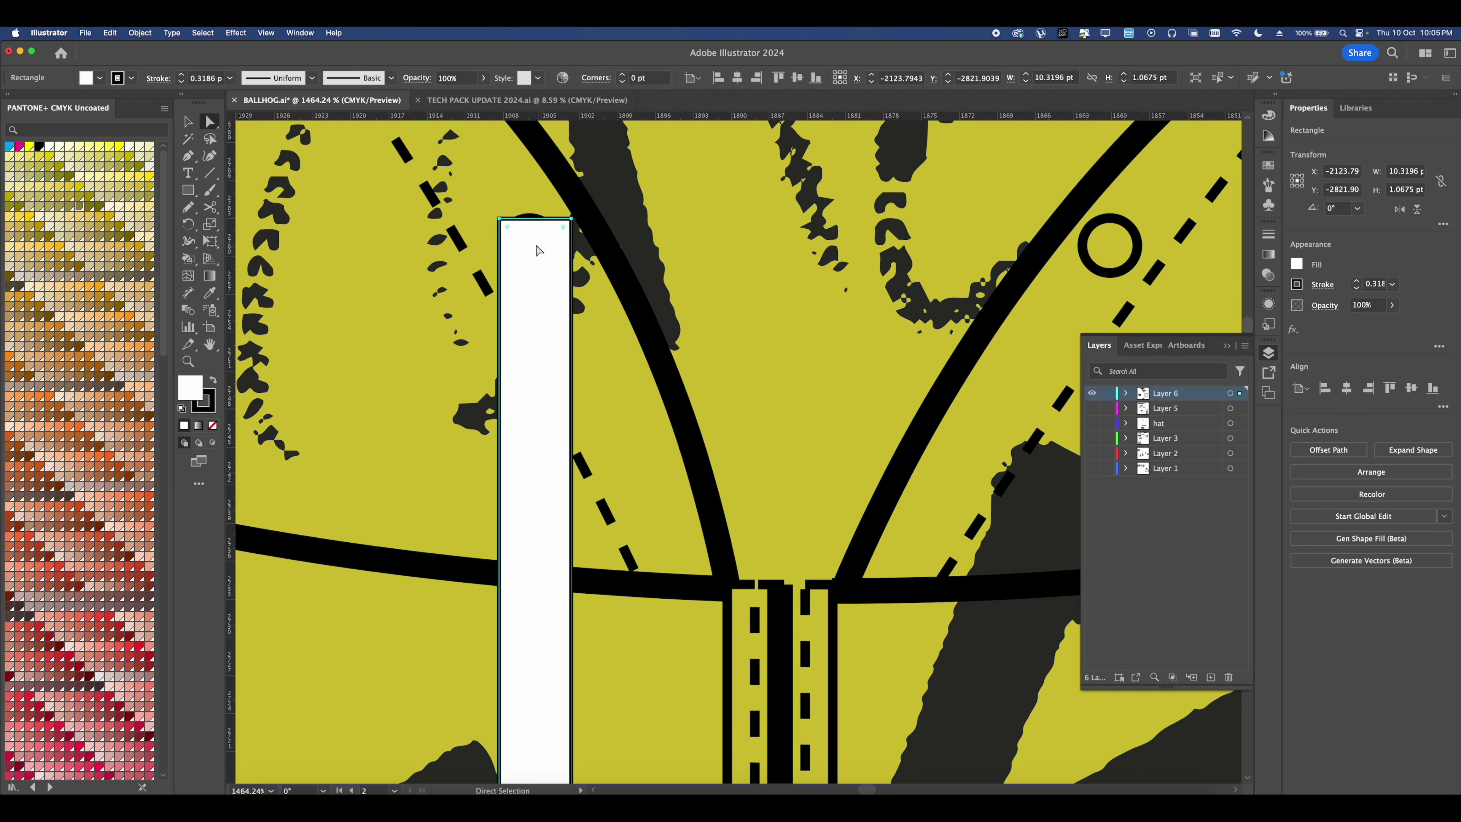
left_click(500, 222)
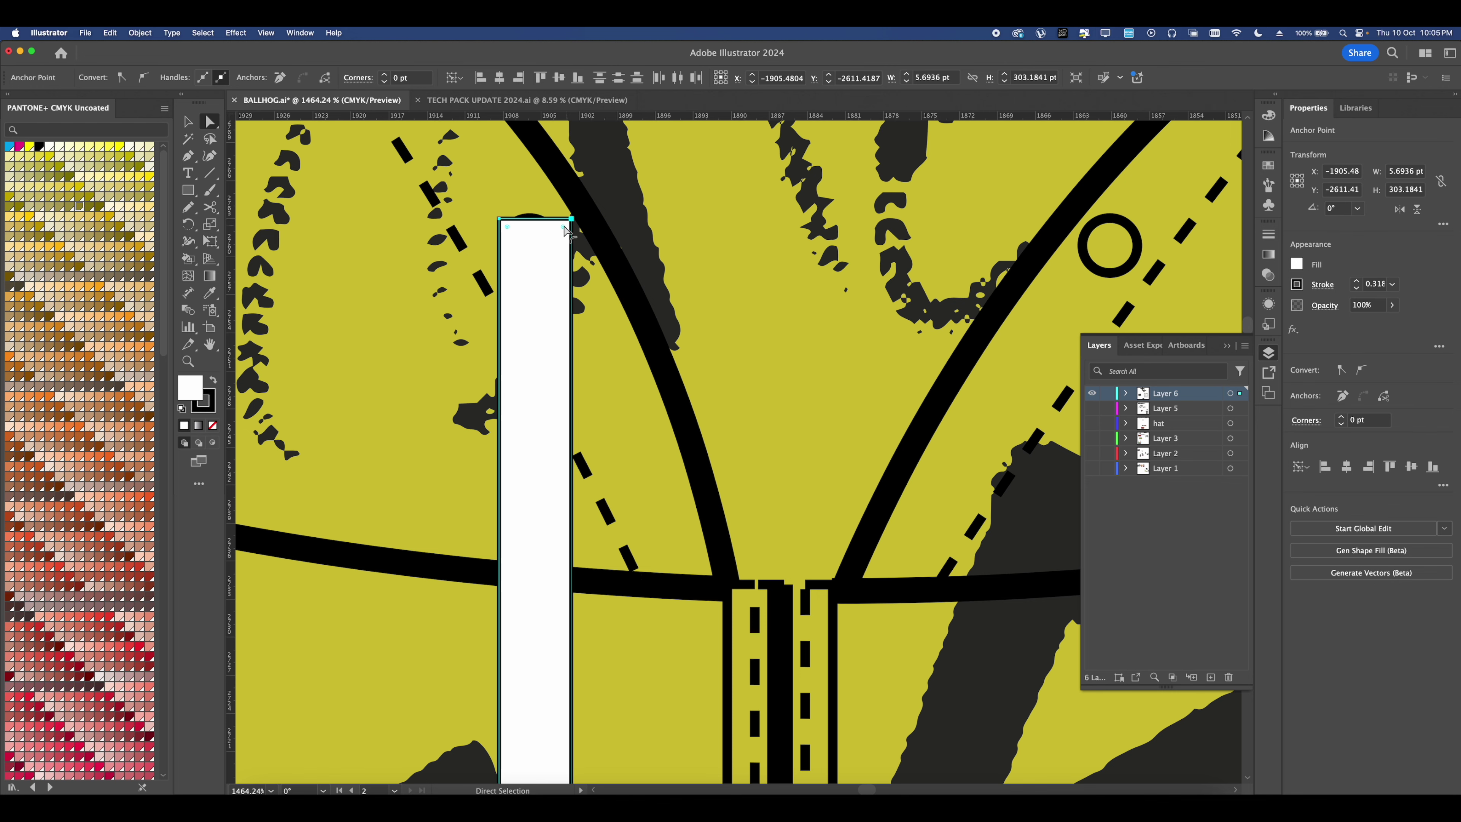
left_click_drag(516, 329, 518, 330)
left_click_drag(544, 333, 670, 262)
- Duplicate the white drawstring onto the other side of the front zip below the second eyelet, and clear the selection
scroll(540, 327, "down", 7)
scroll(612, 233, "down", 1)
scroll(613, 236, "down", 2)
scroll(670, 262, "down", 5)
left_click(763, 213)
left_click_drag(763, 213, 875, 219)
scroll(665, 204, "up", 2)
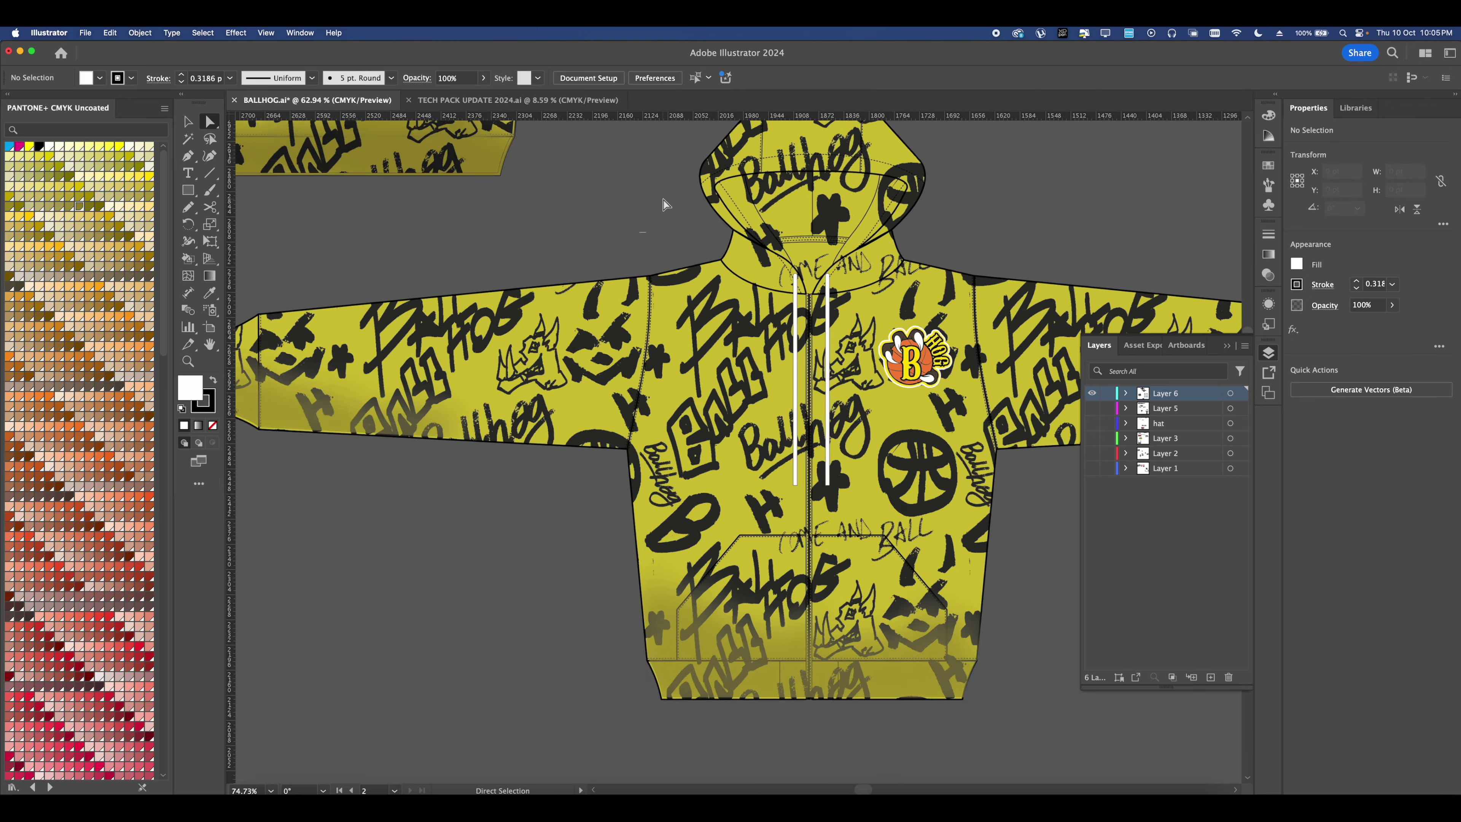
left_click_drag(674, 250, 680, 252)
key("super+shift+a")
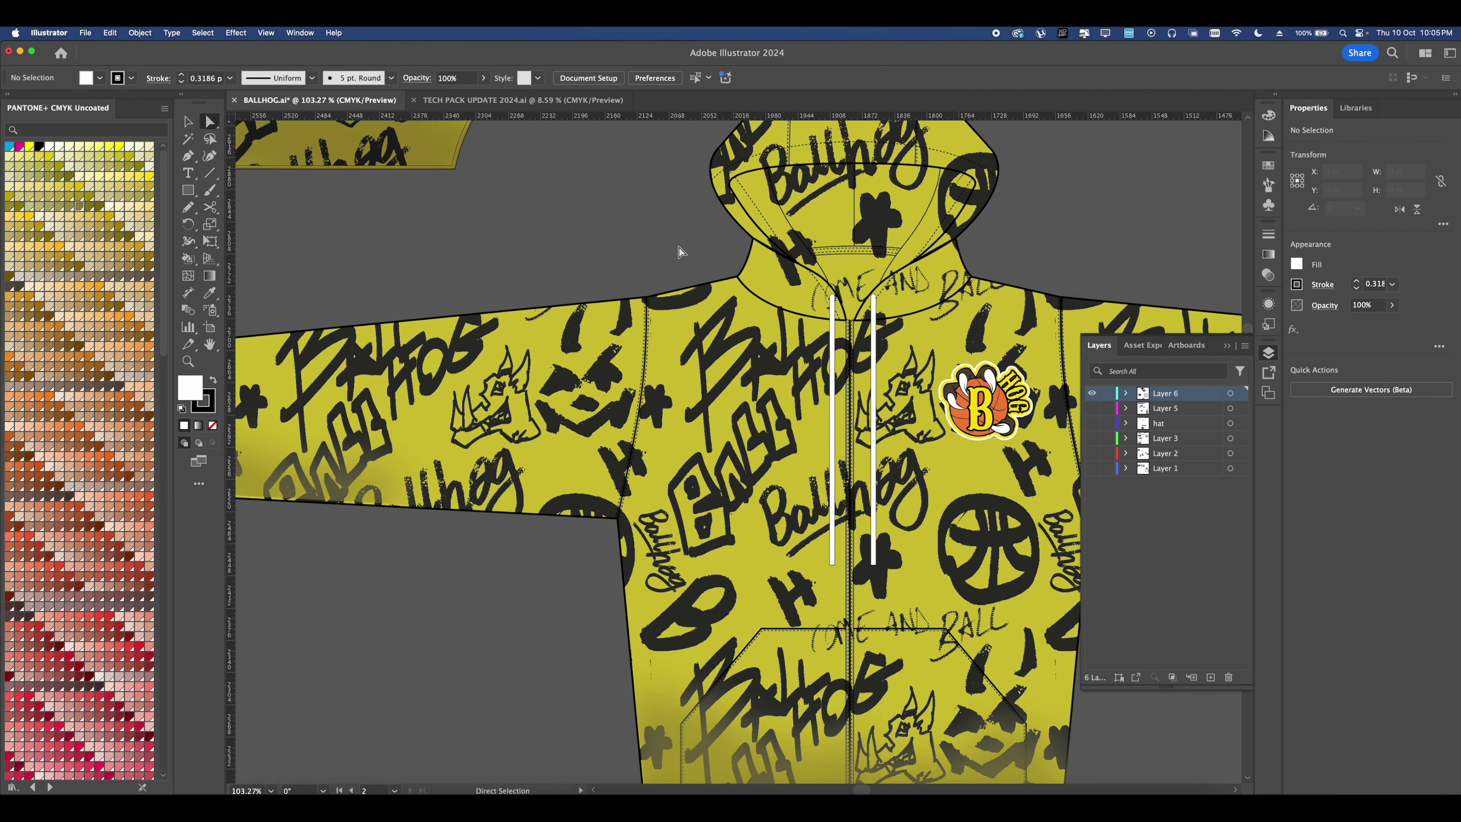
- Examine the front and back patterned hoodies, the drawstrings and chest logo, and the unfilled trouser outlines below them
scroll(778, 367, "down", 5)
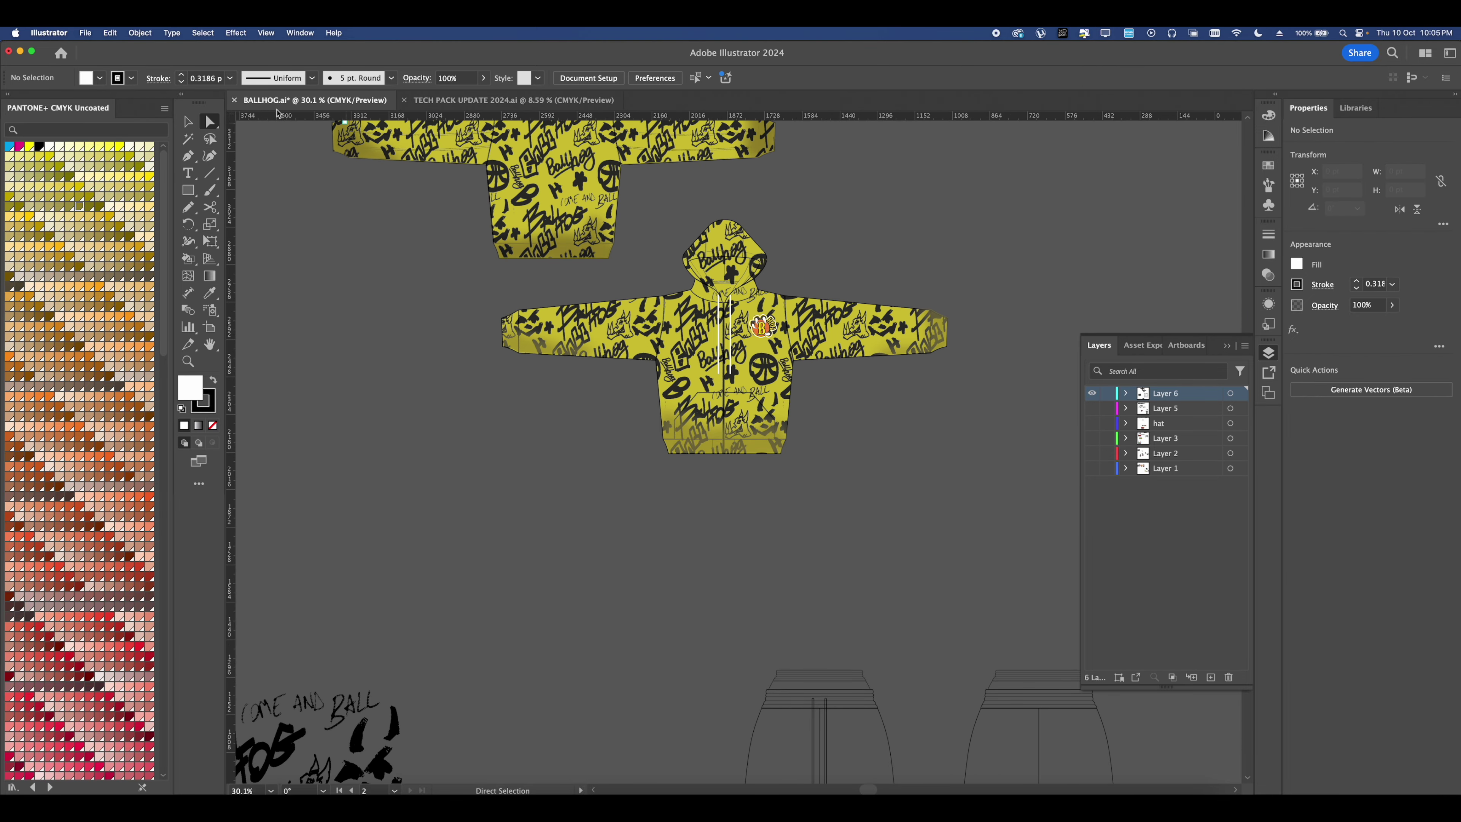
left_click(598, 328)
left_click_drag(485, 280, 943, 469)
scroll(891, 432, "down", 3)
left_click(890, 433)
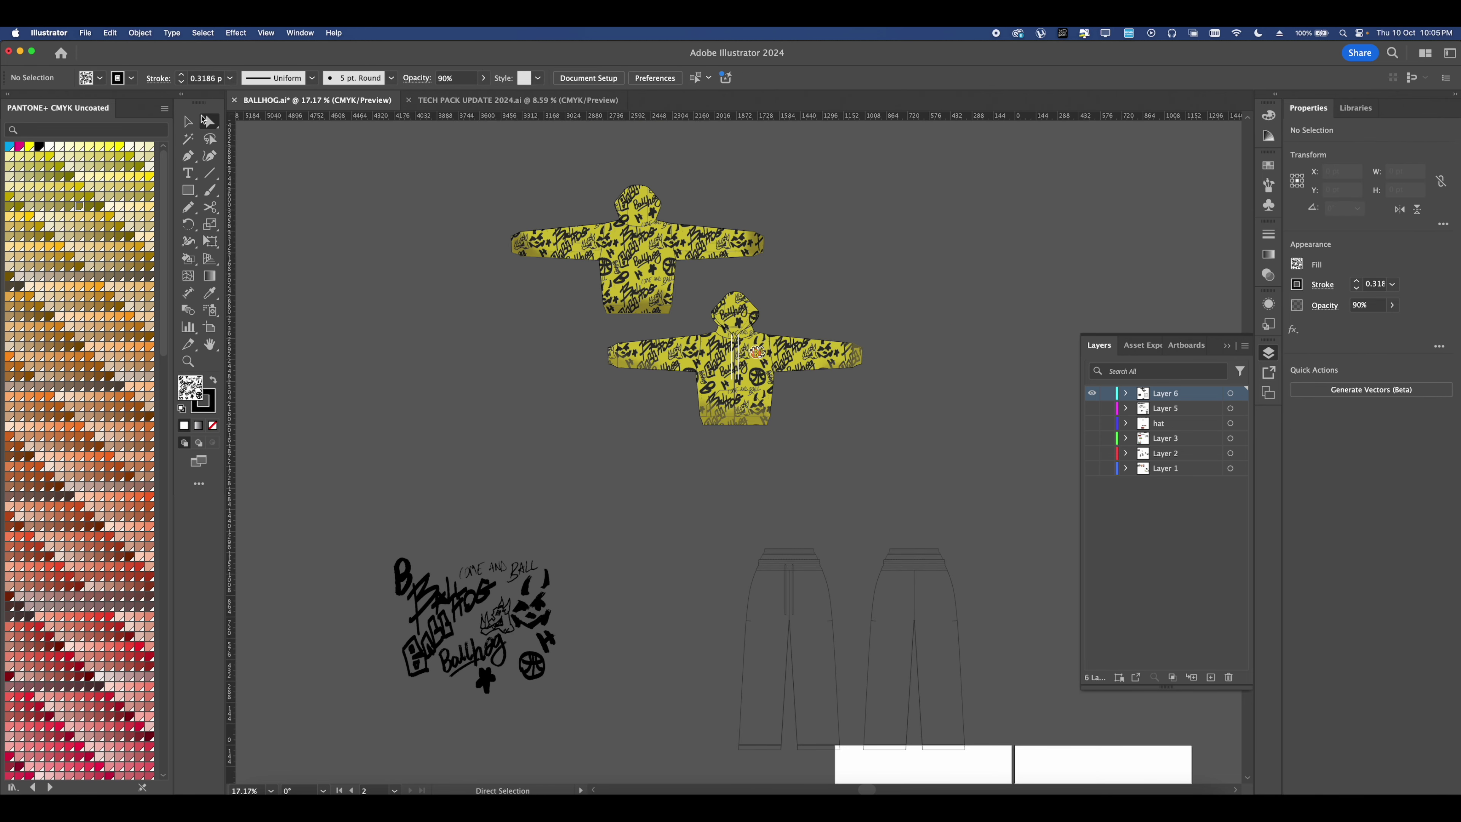
left_click_drag(657, 260, 601, 264)
scroll(709, 368, "up", 5)
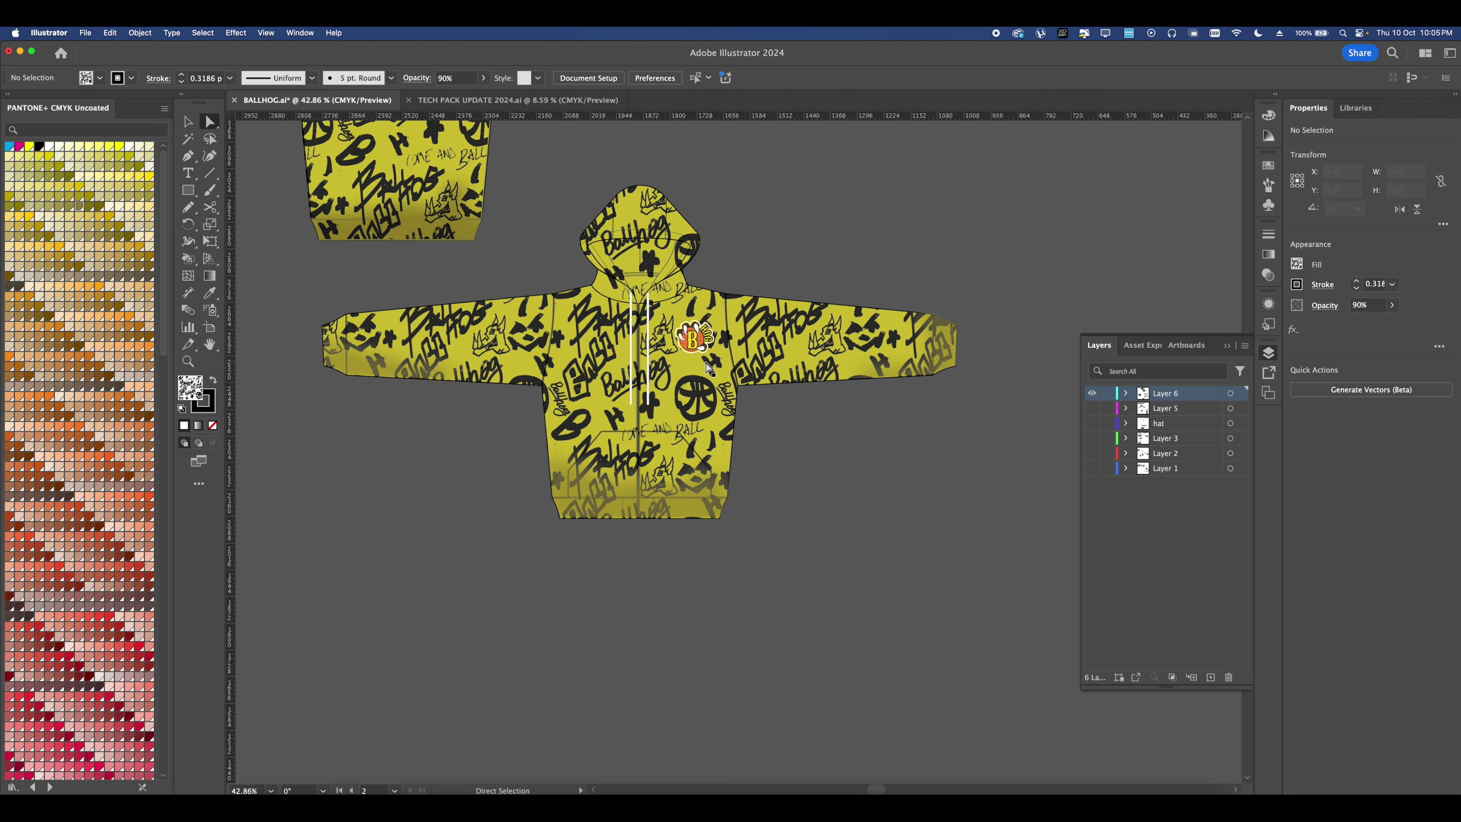
scroll(901, 373, "down", 5)
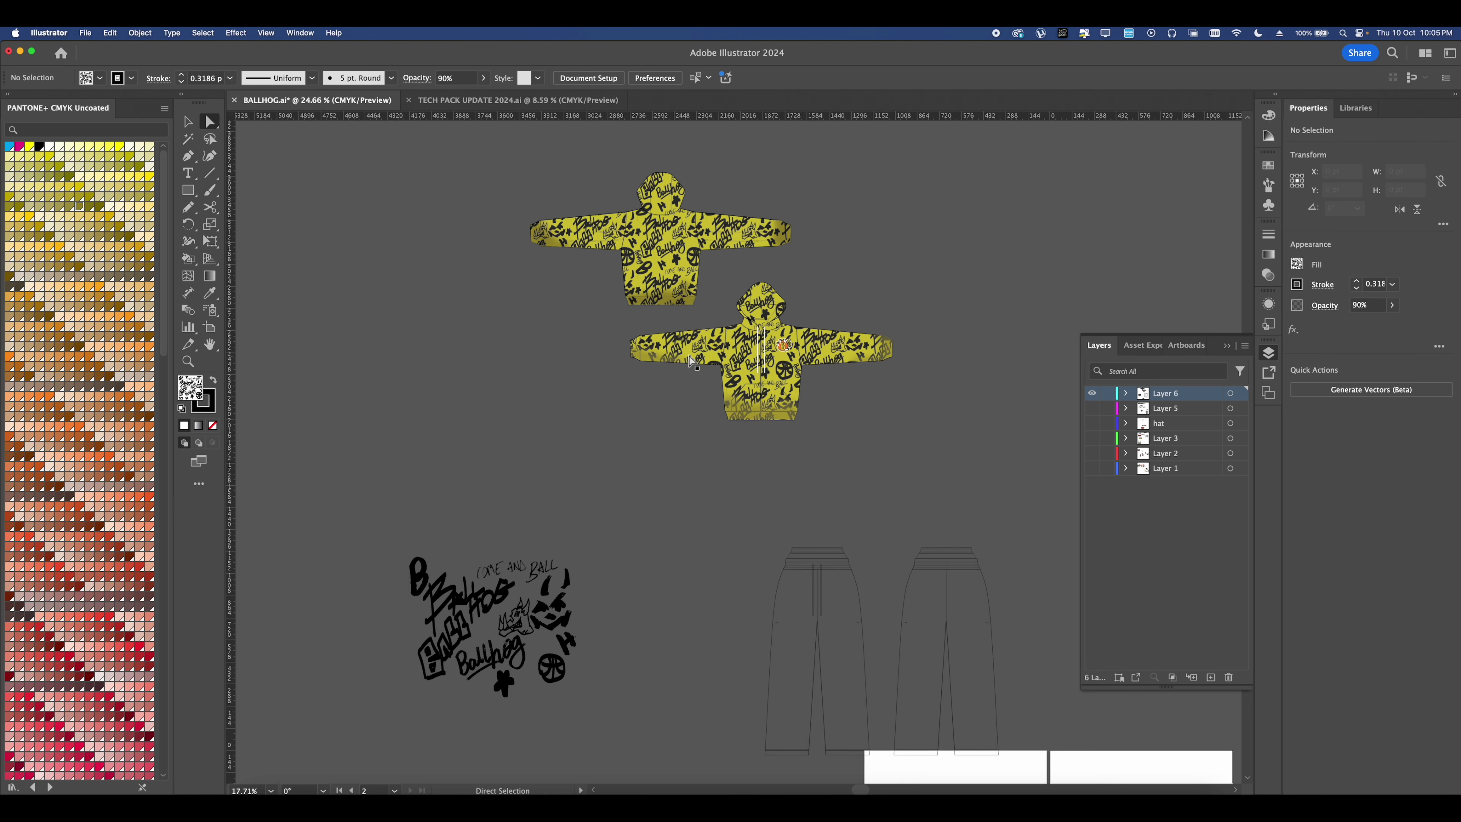
scroll(805, 524, "up", 2)
scroll(794, 500, "down", 3)
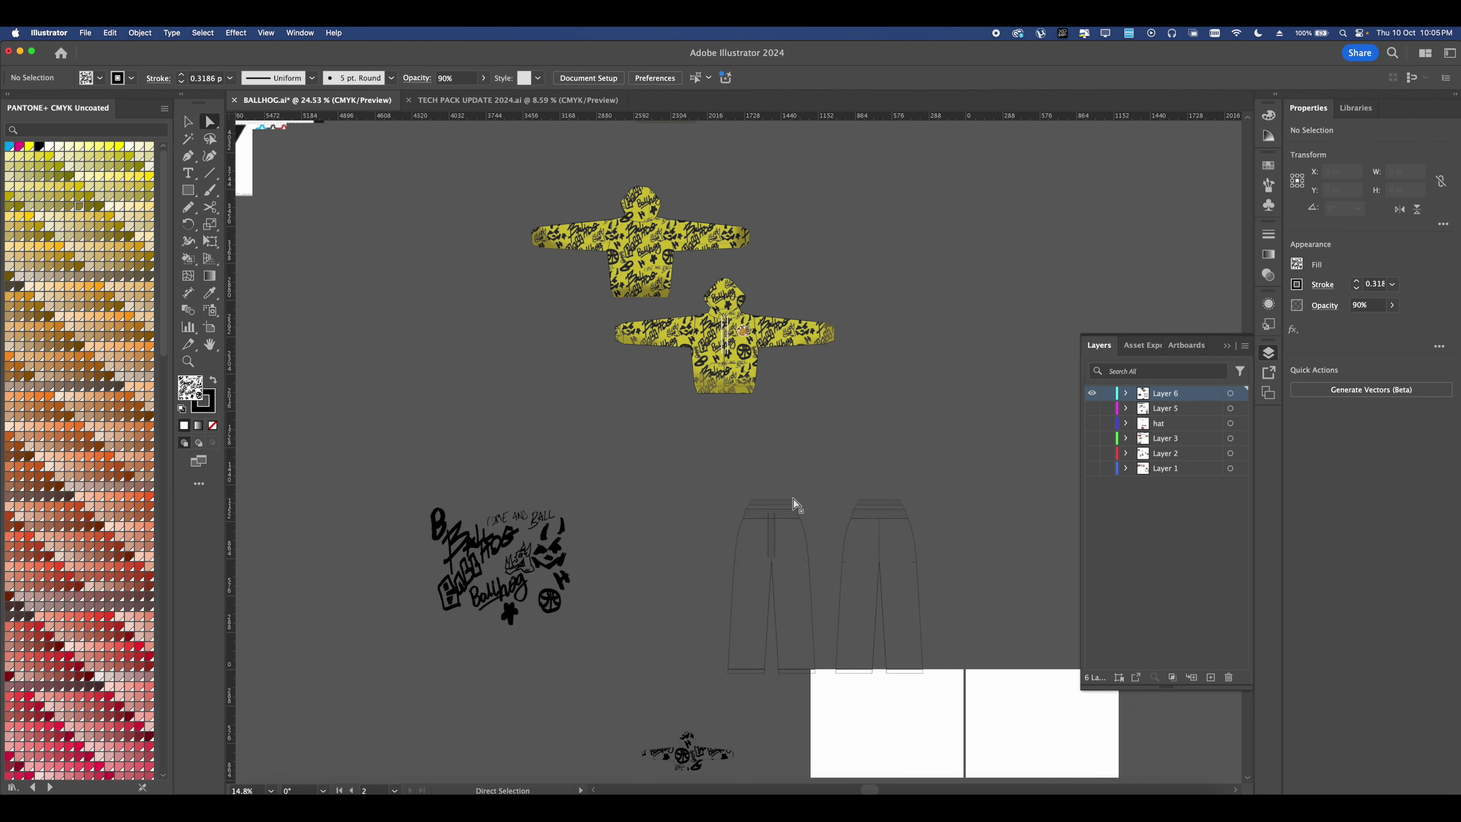
scroll(730, 371, "down", 1)
scroll(728, 375, "up", 1)
scroll(739, 345, "up", 2)
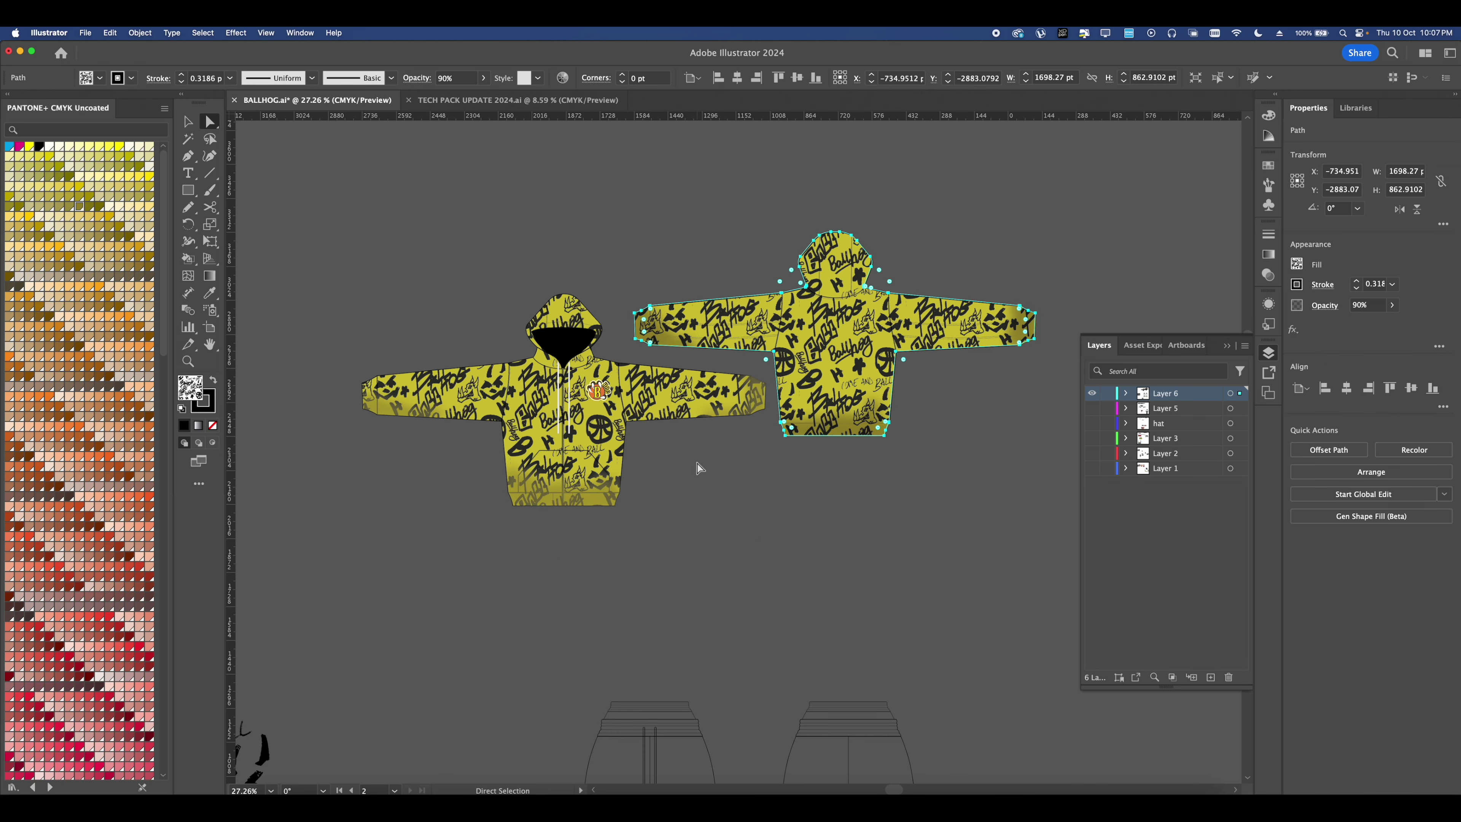
scroll(701, 476, "up", 4)
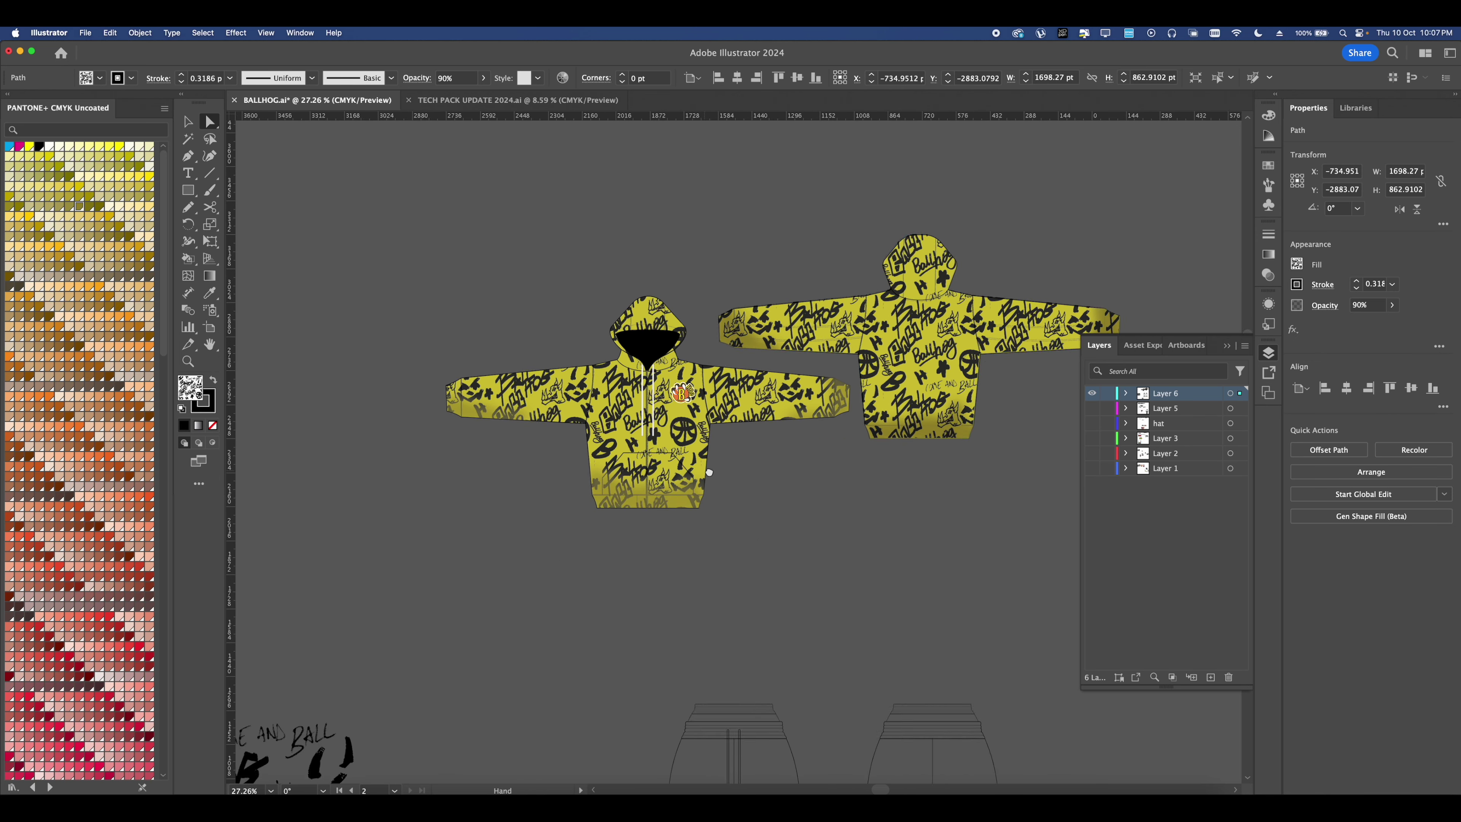
left_click_drag(721, 474, 718, 481)
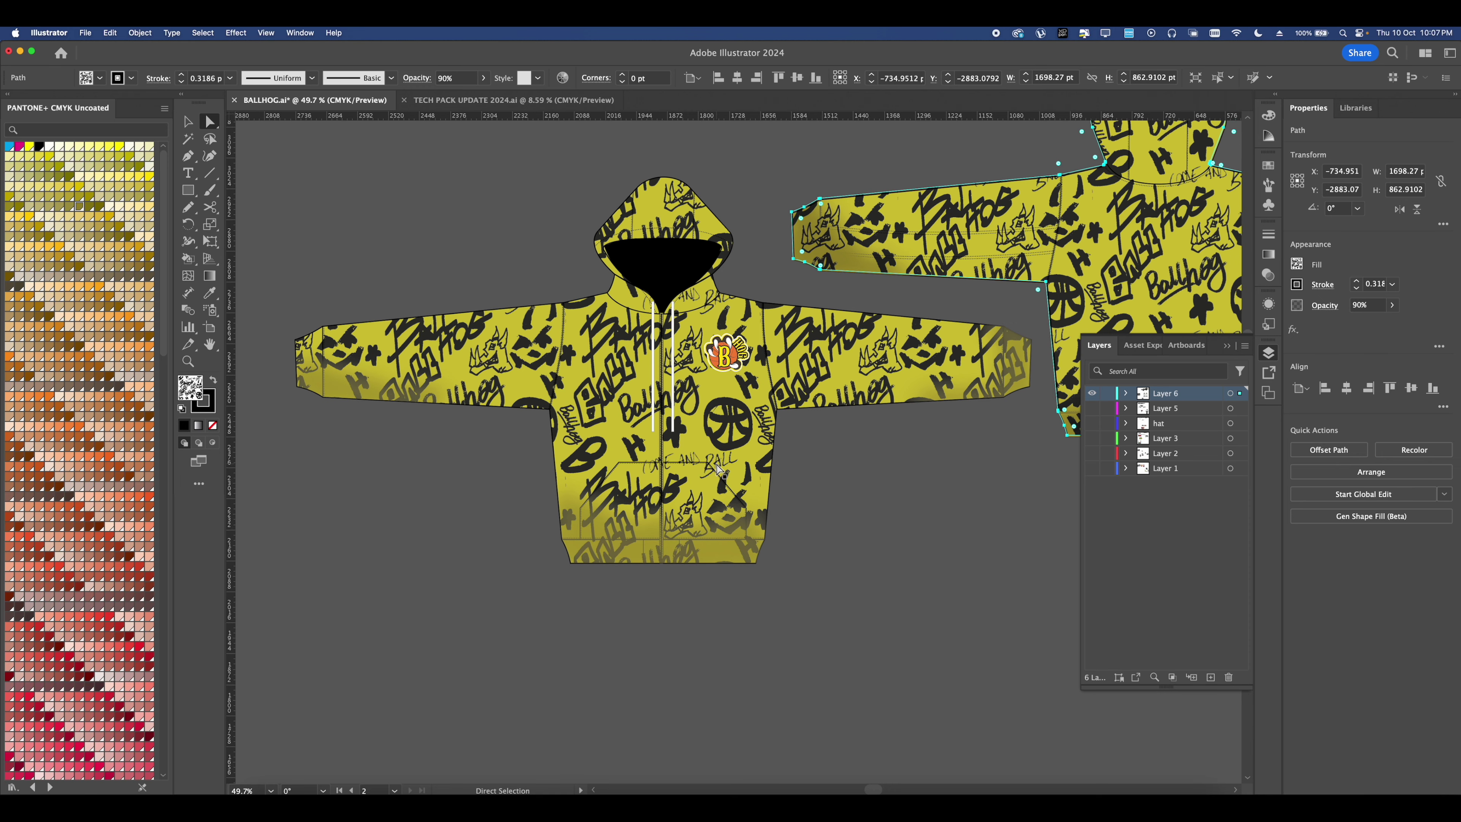